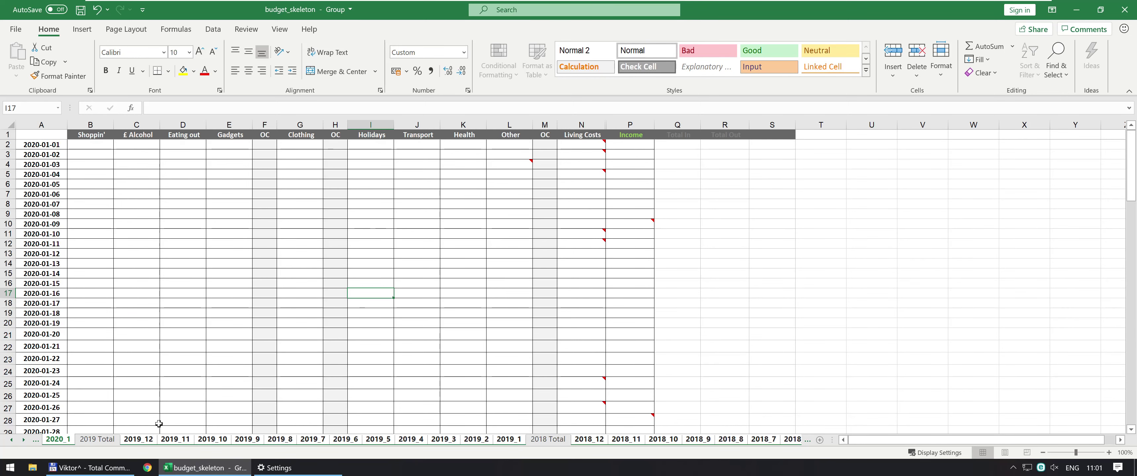
# Step: Fill range B2:P32 on all grouped monthly sheets with the formula =IF(RAND()>.92,RAND(),"")
pyautogui.click(95, 146)
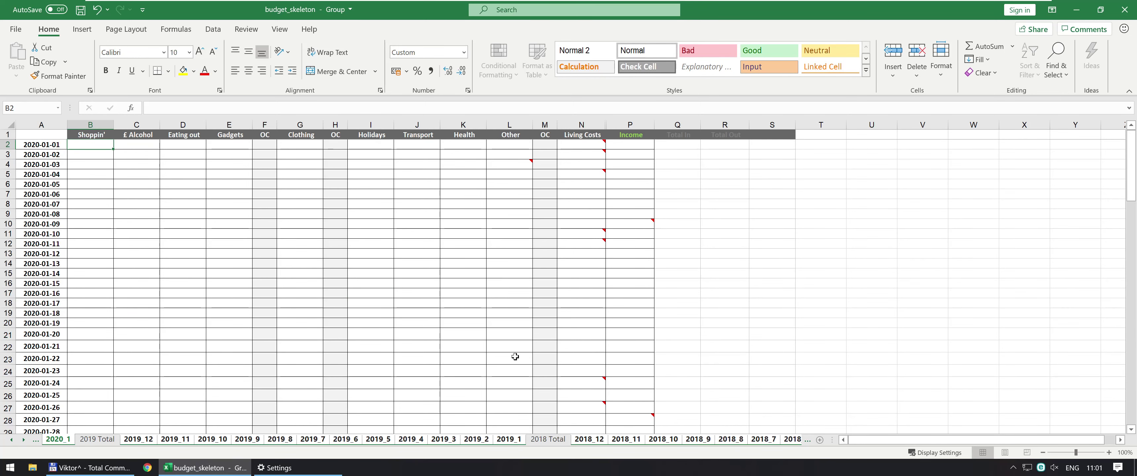
pyautogui.scroll(-9, 629, 380)
pyautogui.scroll(7, 632, 373)
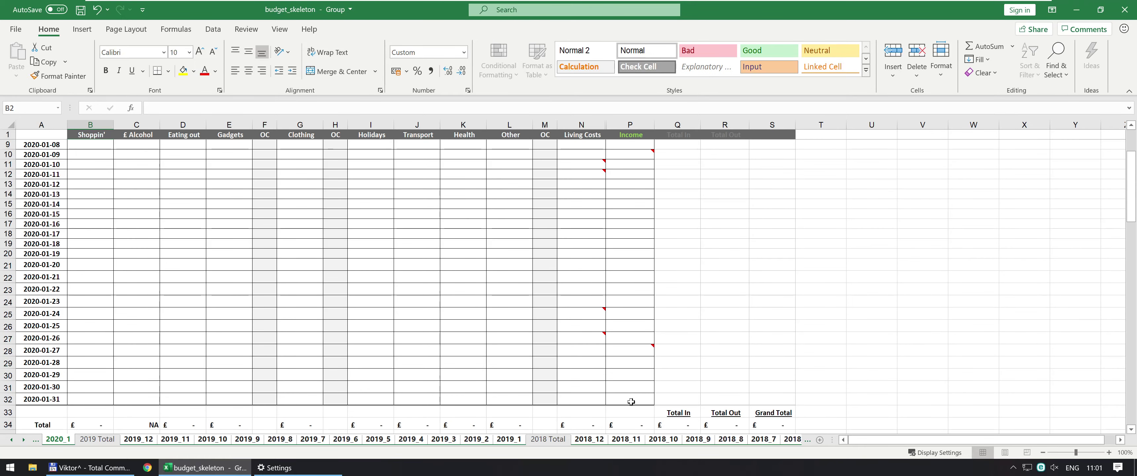
pyautogui.keyDown('shift'); pyautogui.click(631, 401); pyautogui.keyUp('shift')
pyautogui.write('=ra')
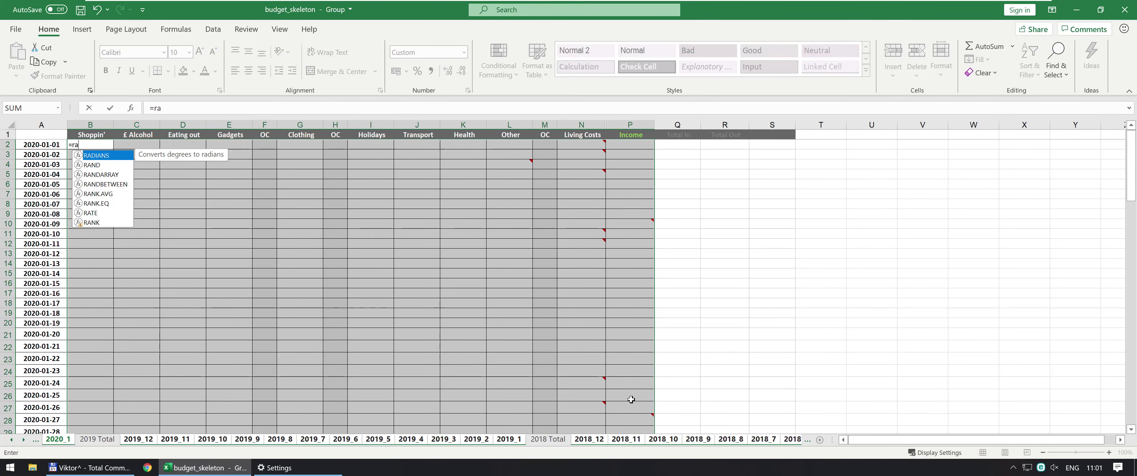
pyautogui.press('BackSpace')
pyautogui.press('BackSpace')
pyautogui.write('i')
pyautogui.press('Tab')
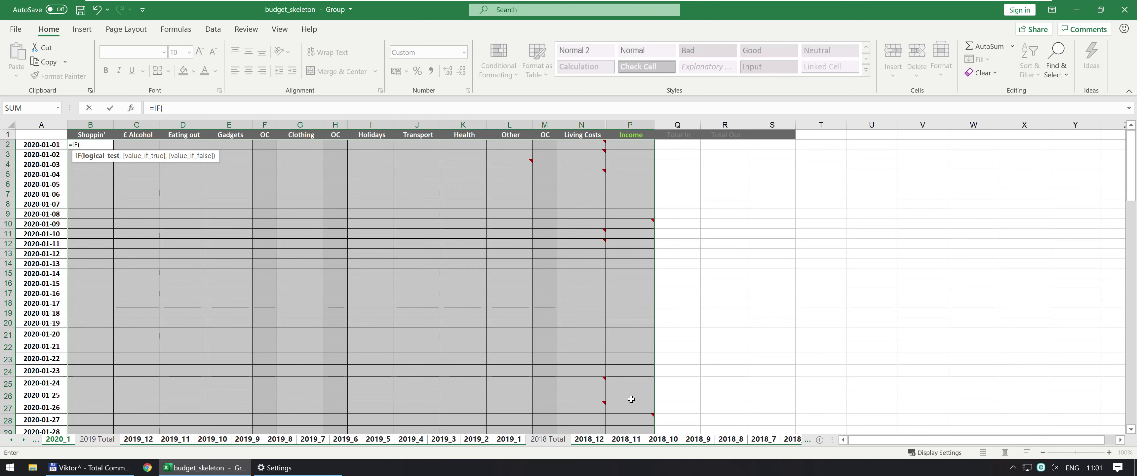
pyautogui.write('radn')
pyautogui.press('BackSpace')
pyautogui.press('BackSpace')
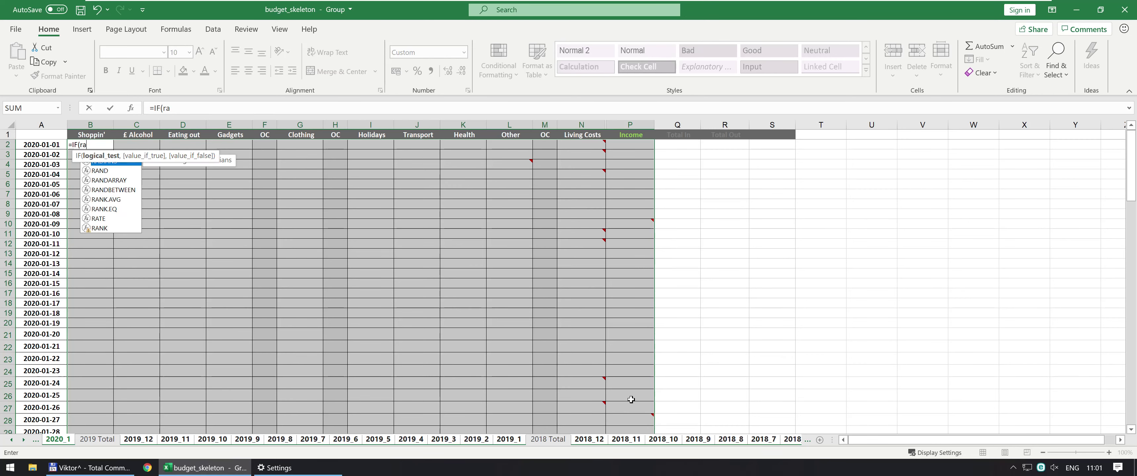
pyautogui.press('Tab')
pyautogui.write(')')
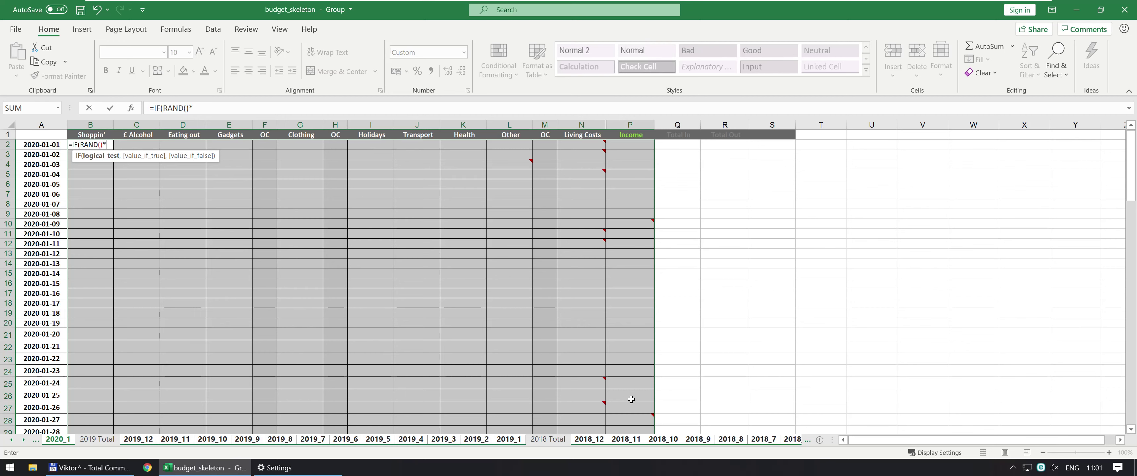
pyautogui.press('BackSpace')
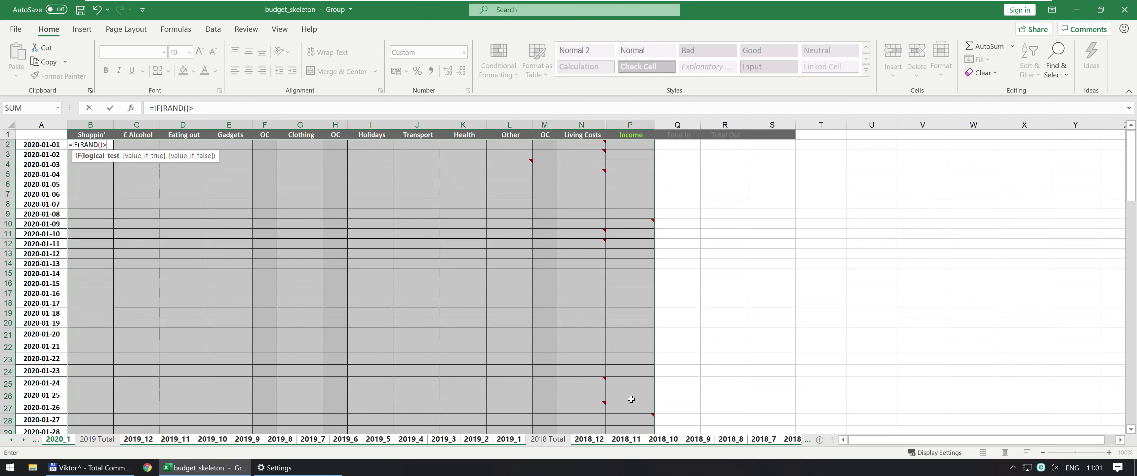
pyautogui.write('>.985')
pyautogui.press('BackSpace')
pyautogui.press('BackSpace')
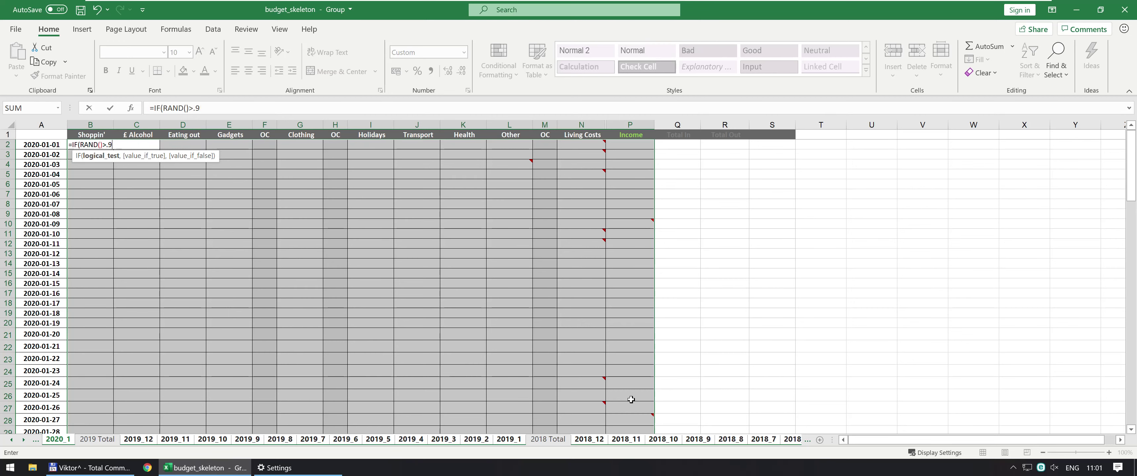
pyautogui.write('2,')
pyautogui.write('RAND(')
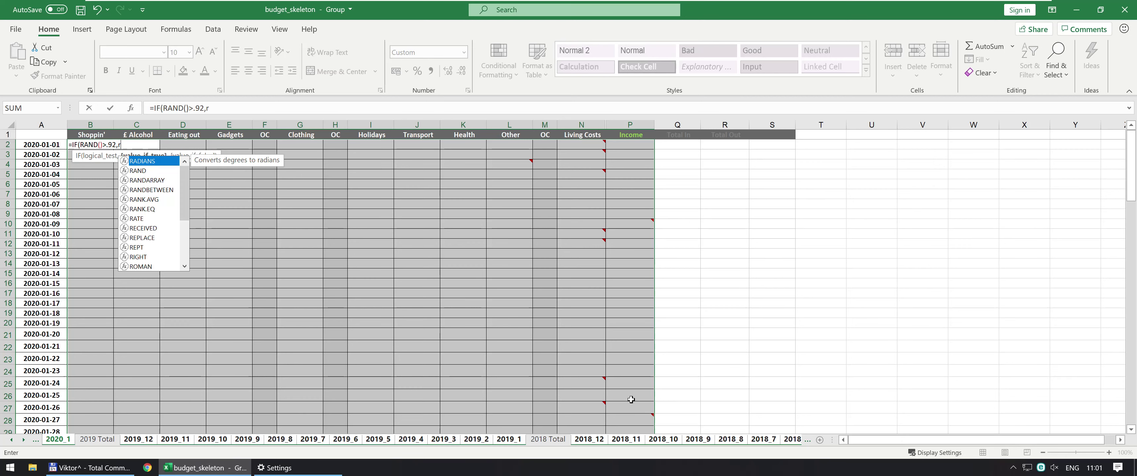
pyautogui.write('),"")')
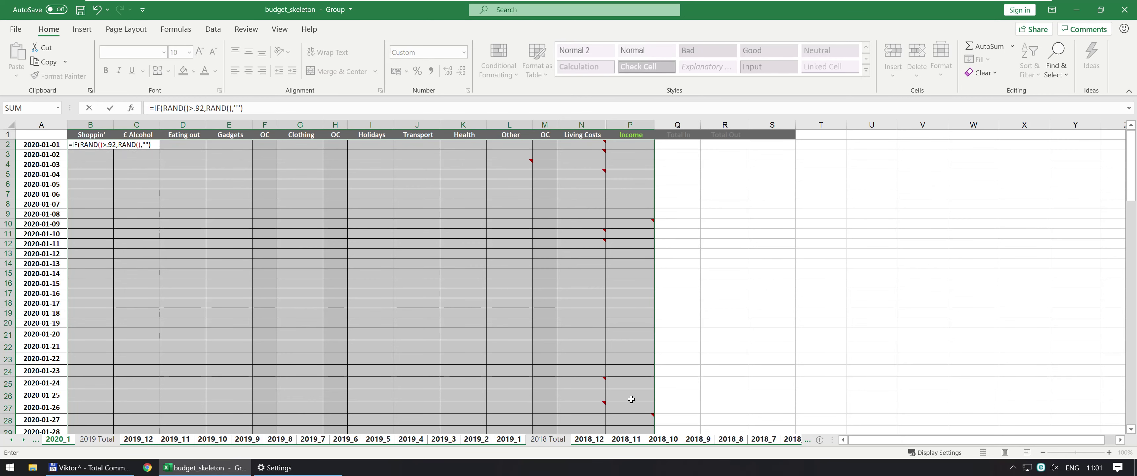
pyautogui.hotkey('ctrl', 'Return')
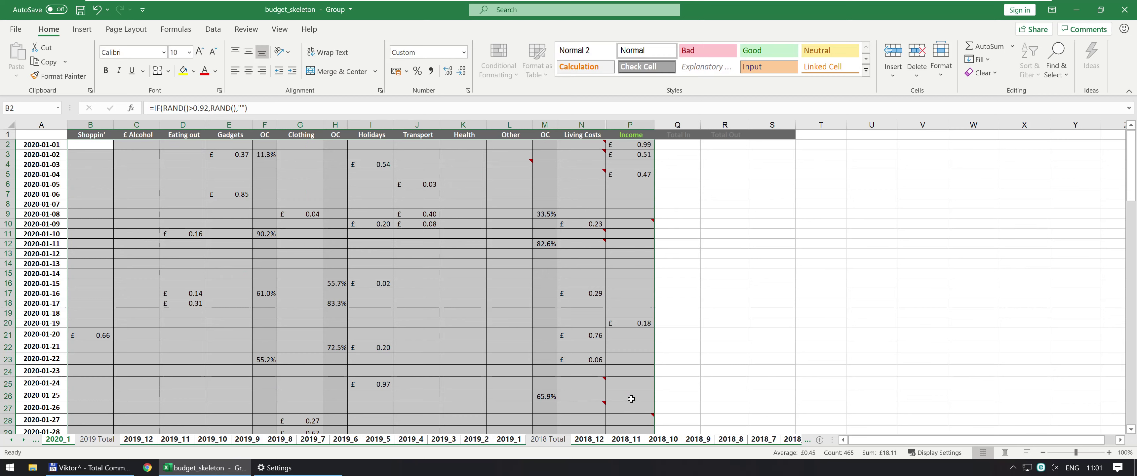
# Step: Multiply the formula's second RAND() by 1000 throughout the selected range
pyautogui.click(238, 108)
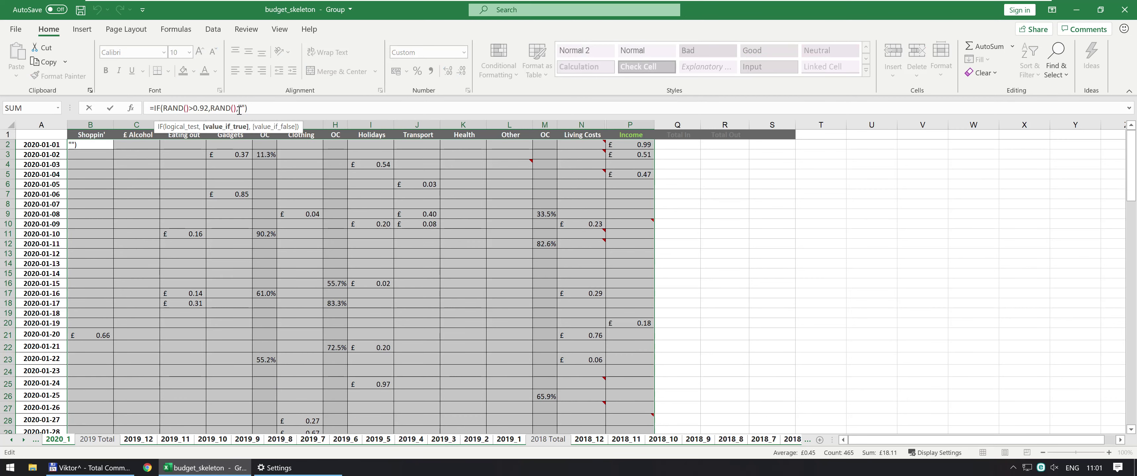
pyautogui.write('*1000')
pyautogui.hotkey('ctrl', 'Return')
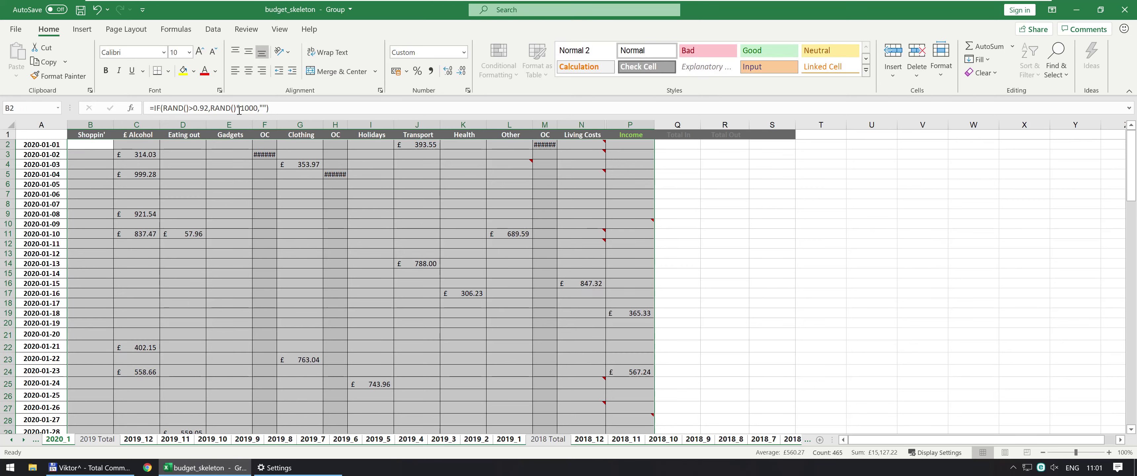
# Step: Replace the random formulas in B2:P32 with their values using Paste Special
pyautogui.hotkey('ctrl', 'c')
pyautogui.hotkey('ctrl', 'alt', 'v')
pyautogui.press('v')
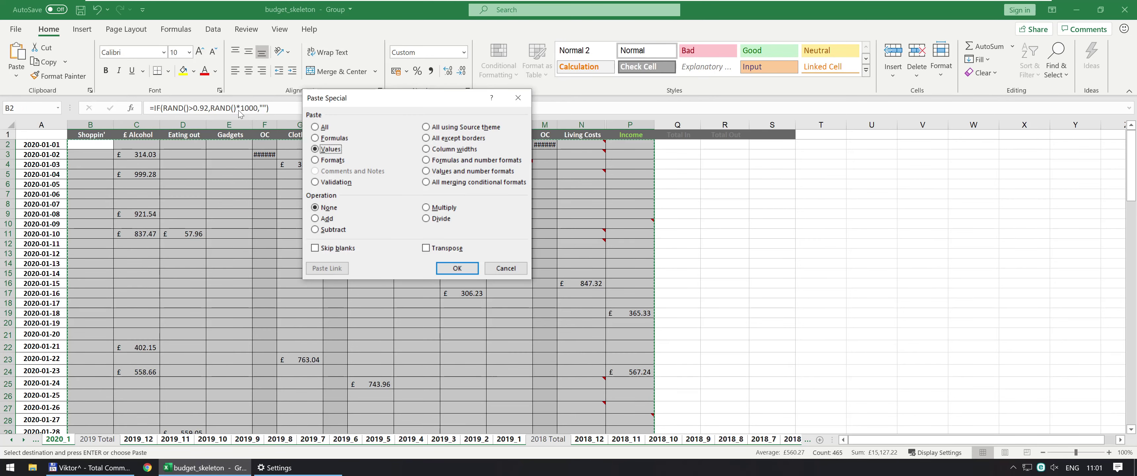
pyautogui.press('Return')
# Step: Clear rows 2 to 32 of the three OC columns, F, H and M, on the grouped sheets
pyautogui.click(265, 125)
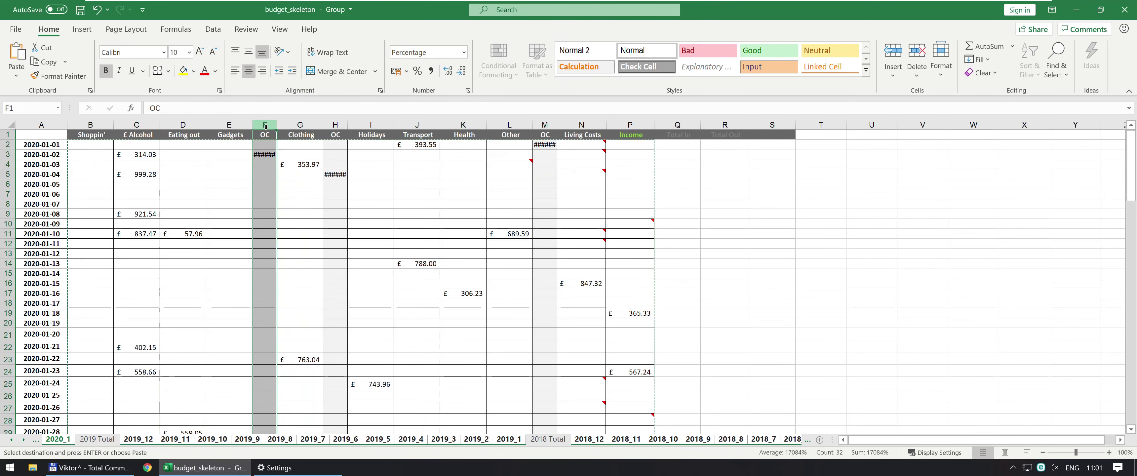
pyautogui.click(265, 144)
pyautogui.scroll(-7, 262, 282)
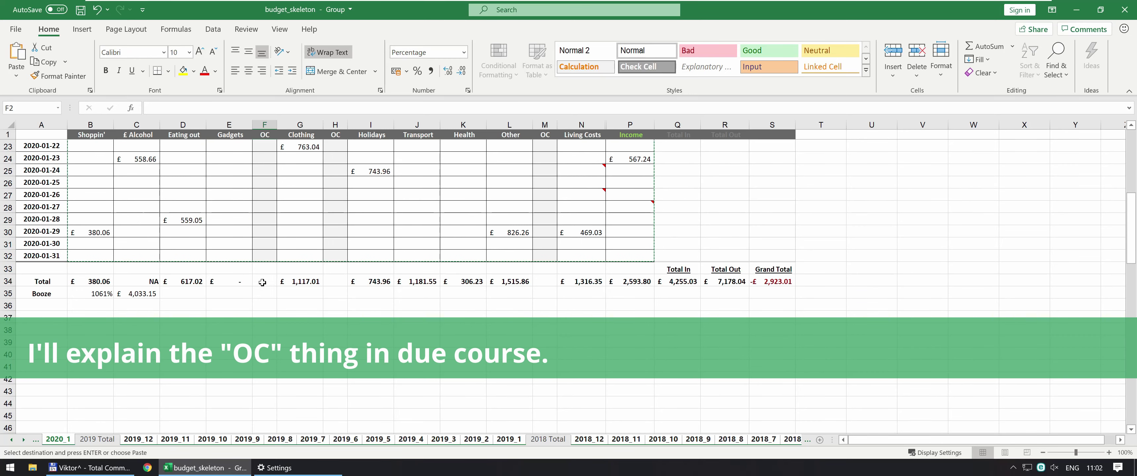
pyautogui.keyDown('shift'); pyautogui.click(264, 256); pyautogui.keyUp('shift')
pyautogui.moveTo(329, 257); pyautogui.dragTo(319, 80)
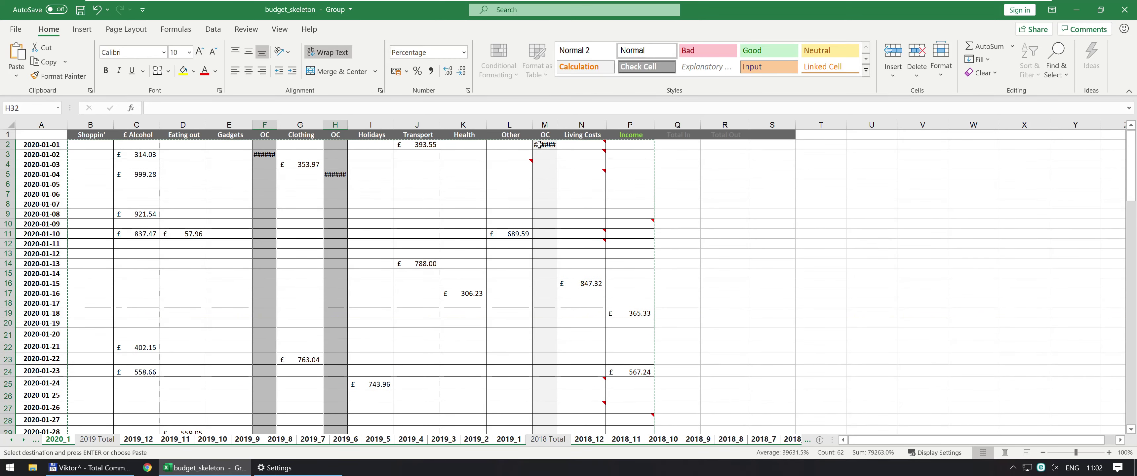
pyautogui.moveTo(539, 145); pyautogui.dragTo(541, 419)
pyautogui.press('Delete')
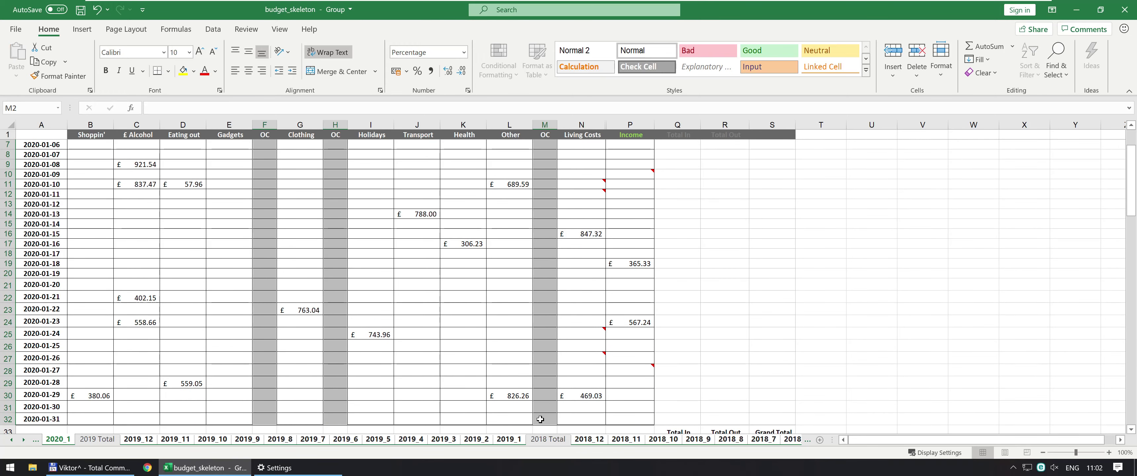
pyautogui.press('Up')
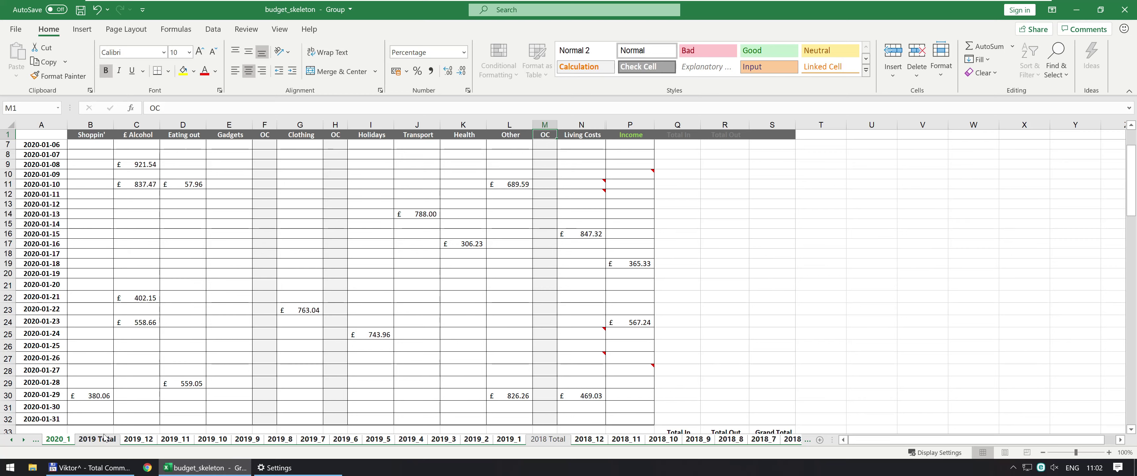
# Step: Ungroup the sheets by opening 2019 Total, and check the filled data on the 2020_1 and 2019_12 sheets
pyautogui.click(91, 440)
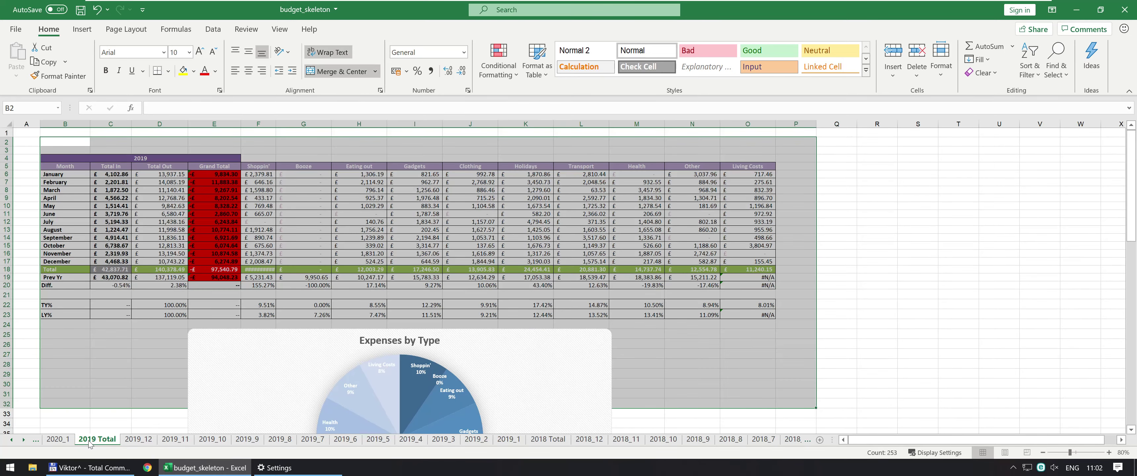
pyautogui.hotkey('ctrl', 'pageup')
pyautogui.hotkey('ctrl', 'pageup')
pyautogui.hotkey('ctrl', 'pagedown')
pyautogui.hotkey('ctrl', 'pagedown')
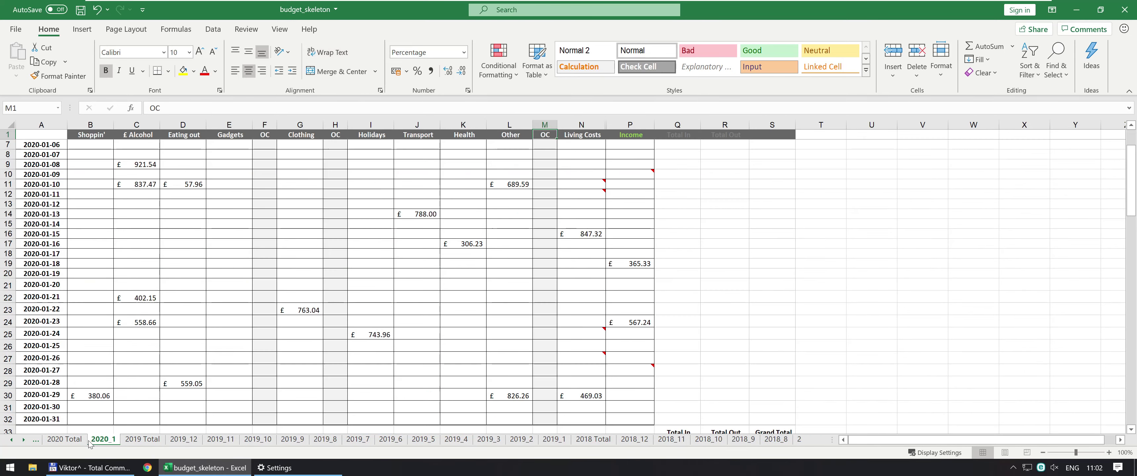
pyautogui.hotkey('ctrl', 'pagedown')
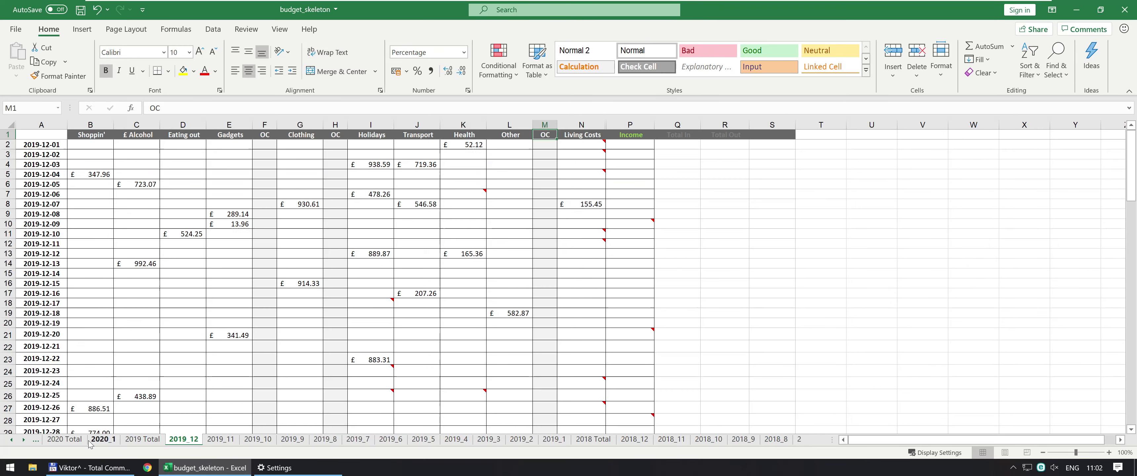
pyautogui.hotkey('ctrl', 'pageup')
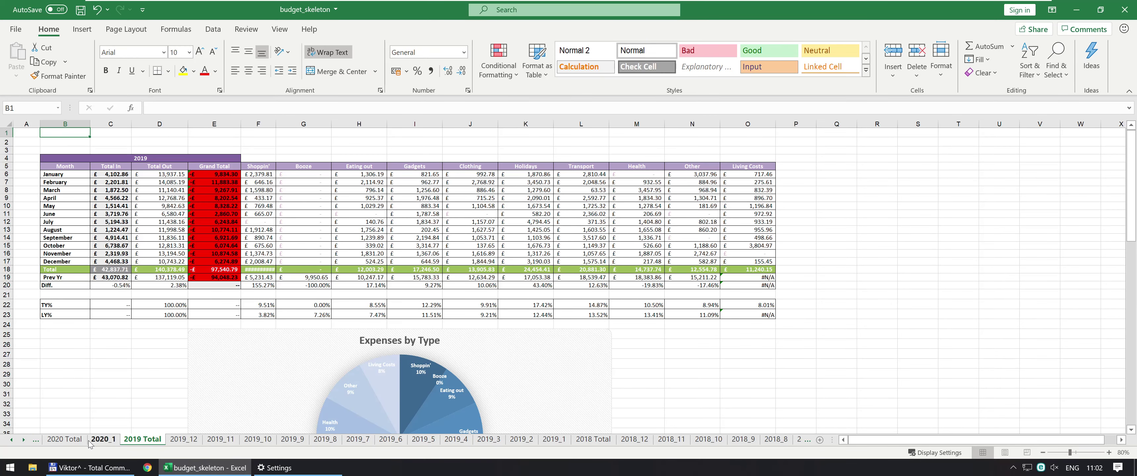
# Step: Examine the daily entries, OC columns and totals rows on the 2019_1 sheet
pyautogui.click(554, 439)
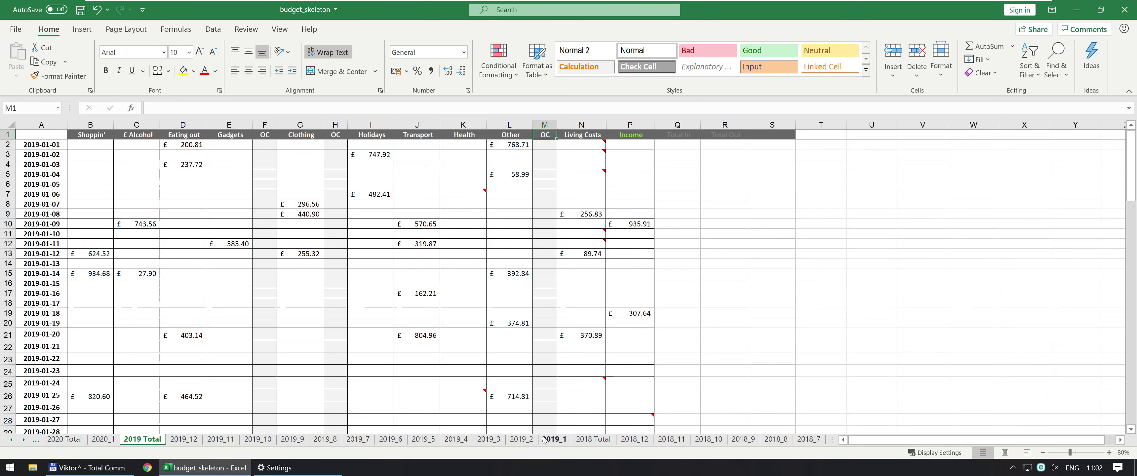
pyautogui.scroll(-5, 172, 302)
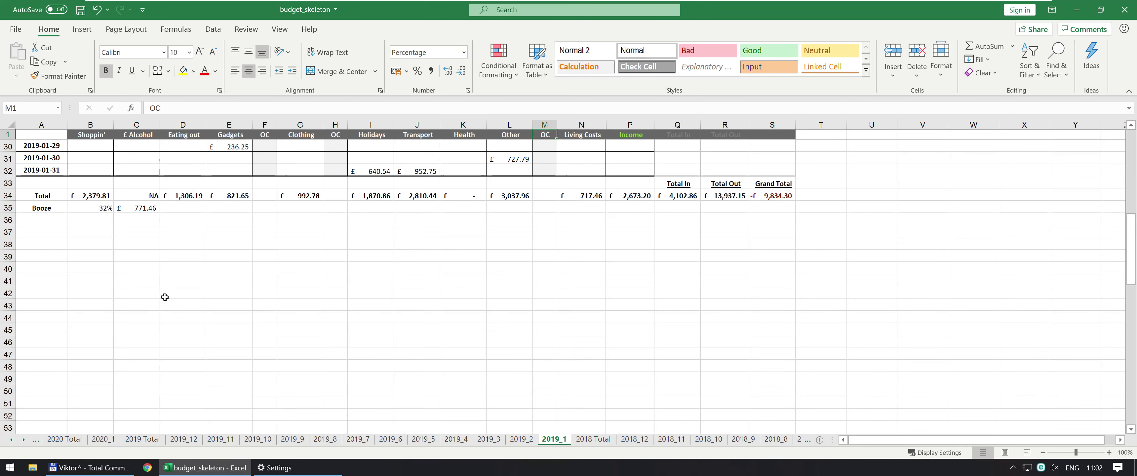
pyautogui.scroll(5, 162, 294)
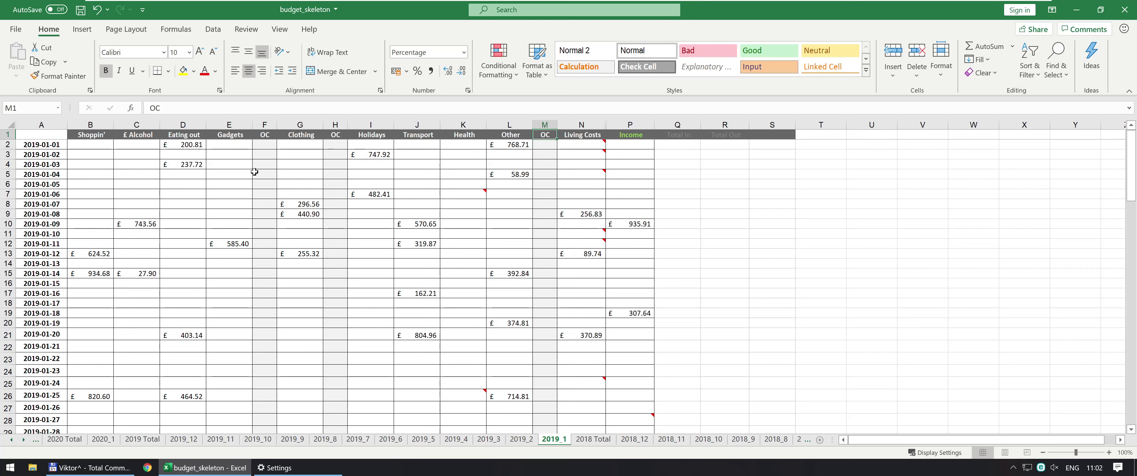
pyautogui.click(264, 164)
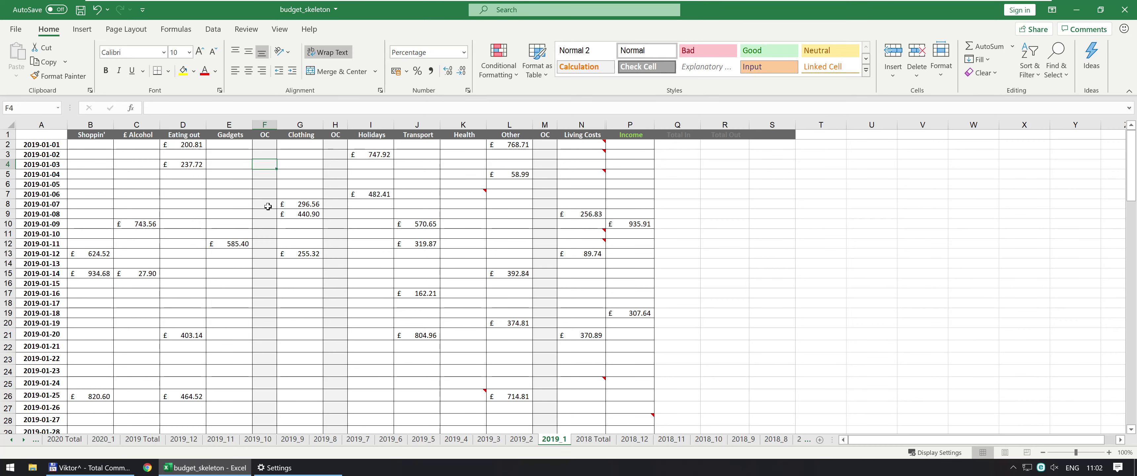
pyautogui.scroll(-3, 268, 206)
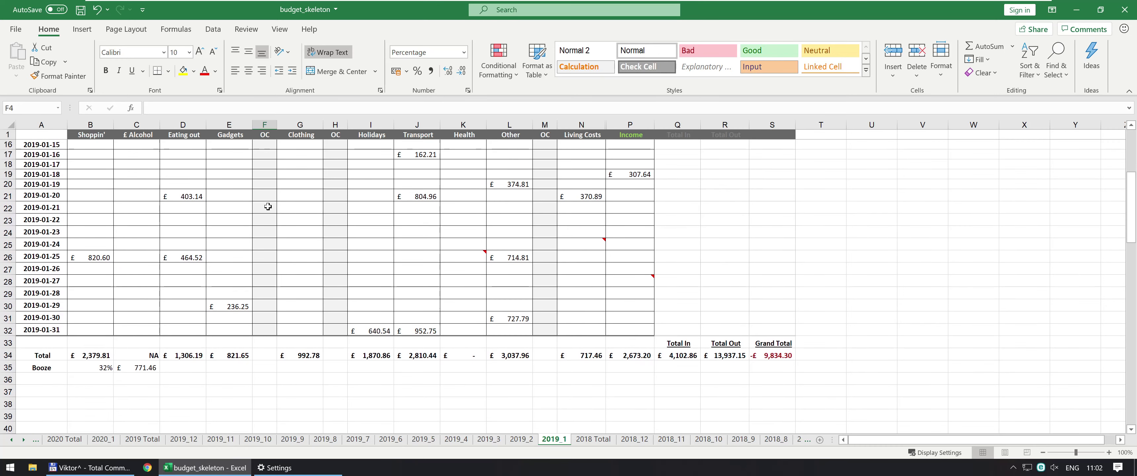
pyautogui.scroll(3, 268, 206)
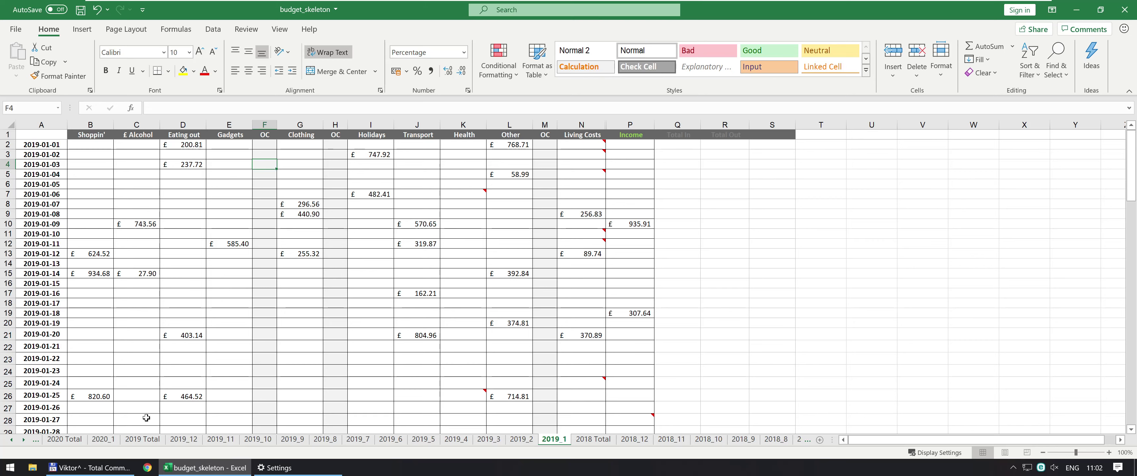
# Step: Review the 2019 Total summary and the annual table and Expenses Breakdown chart on the Timeline sheet
pyautogui.click(142, 439)
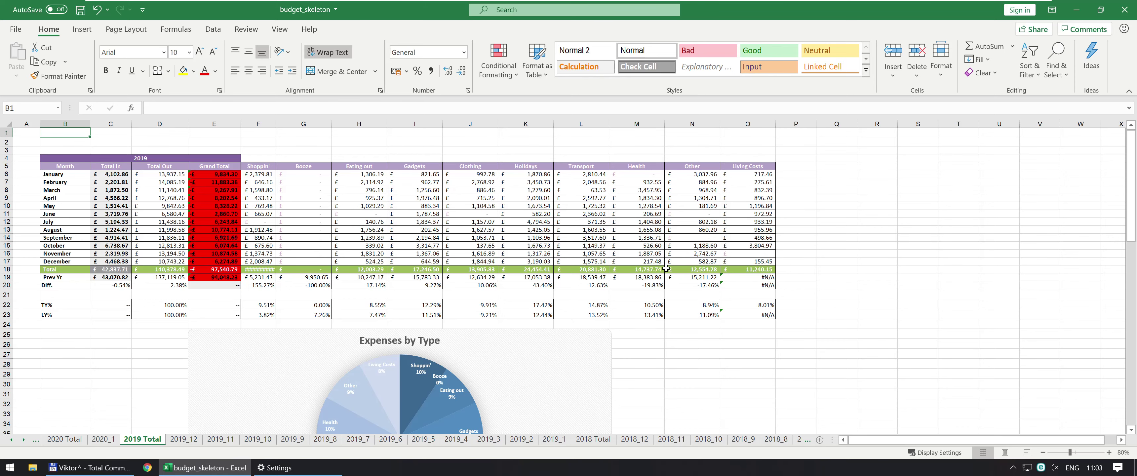
pyautogui.click(11, 439)
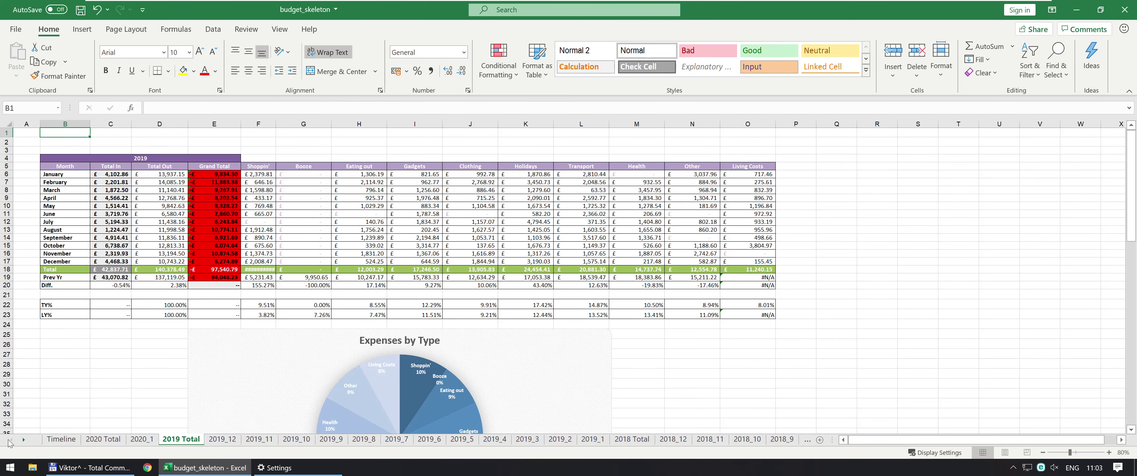
pyautogui.click(66, 441)
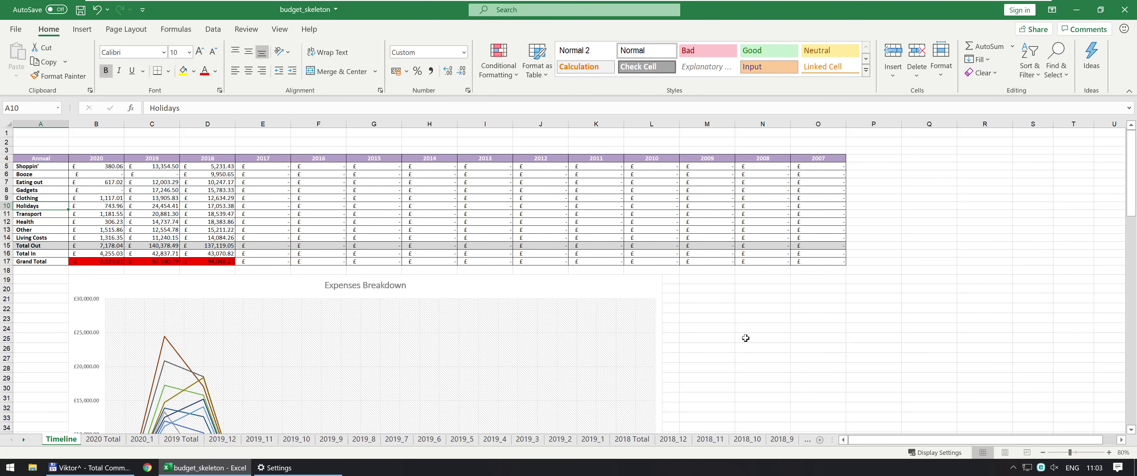
pyautogui.scroll(-3, 745, 337)
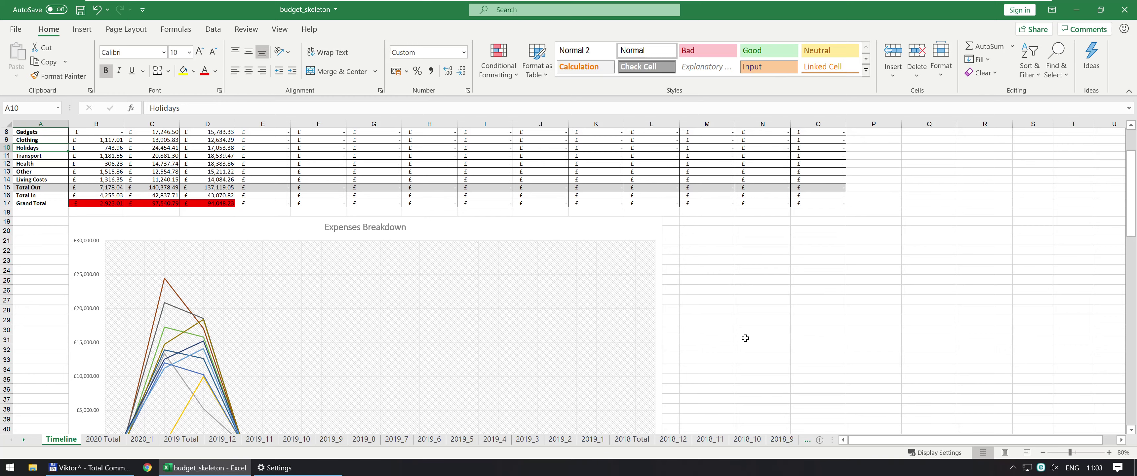
pyautogui.scroll(-3, 745, 338)
pyautogui.scroll(1, 418, 247)
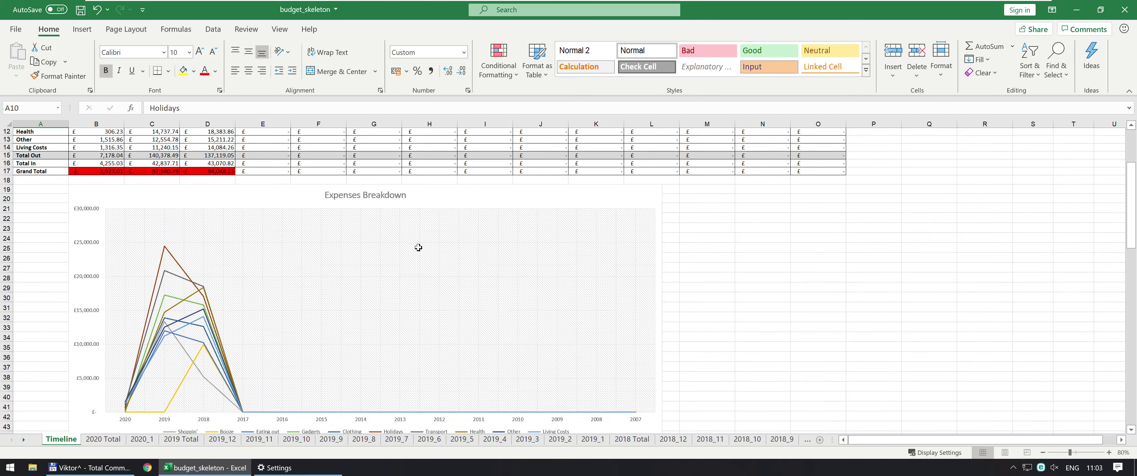
pyautogui.scroll(4, 419, 247)
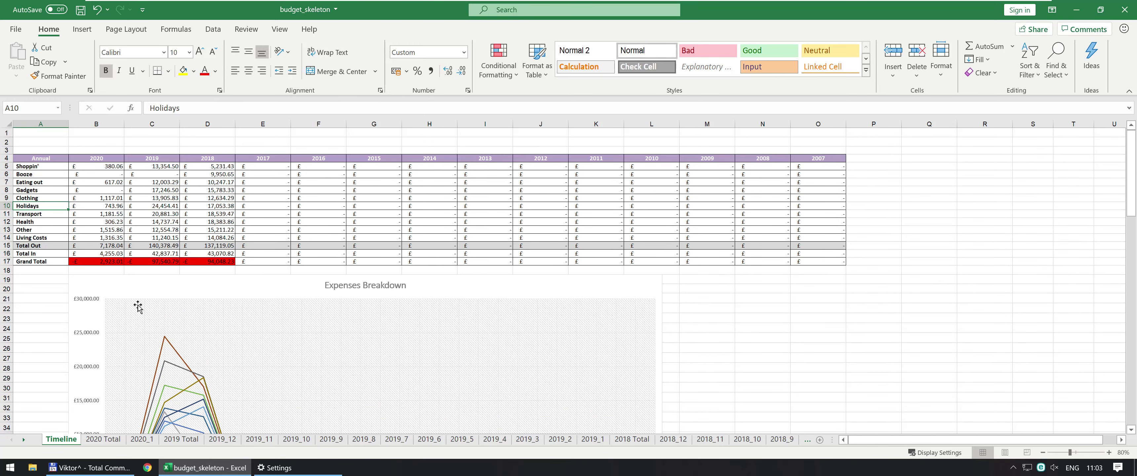
# Step: Review the Per Month table and its Expenses Breakdown area chart on the Timeline sheet, and inspect the Eating out formula for 2020
pyautogui.scroll(-10, 138, 307)
pyautogui.scroll(-4, 125, 326)
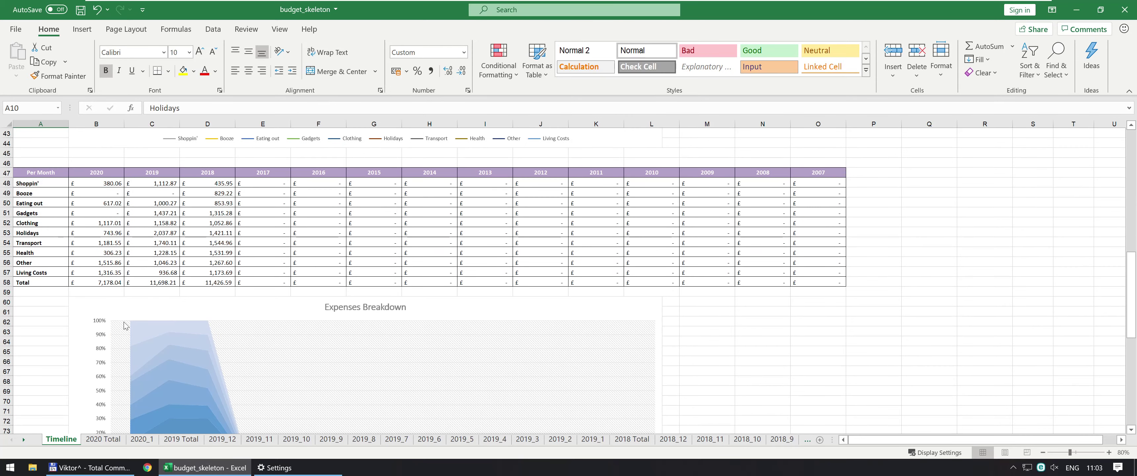
pyautogui.scroll(-5, 77, 313)
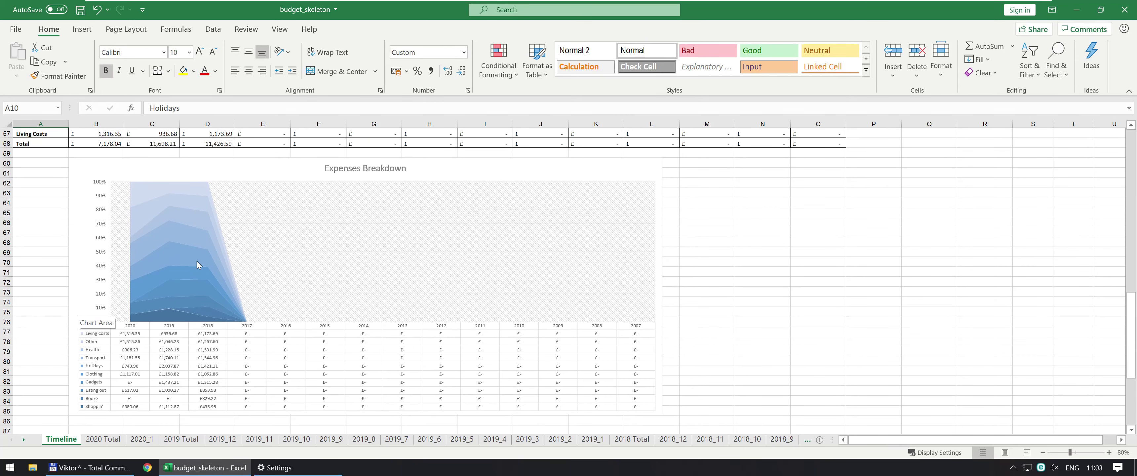
pyautogui.scroll(5, 95, 242)
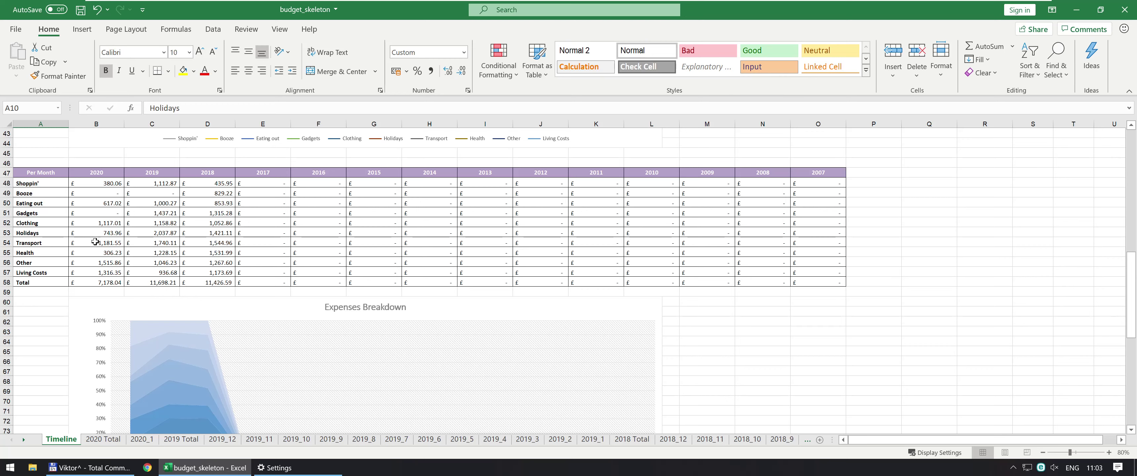
pyautogui.click(104, 202)
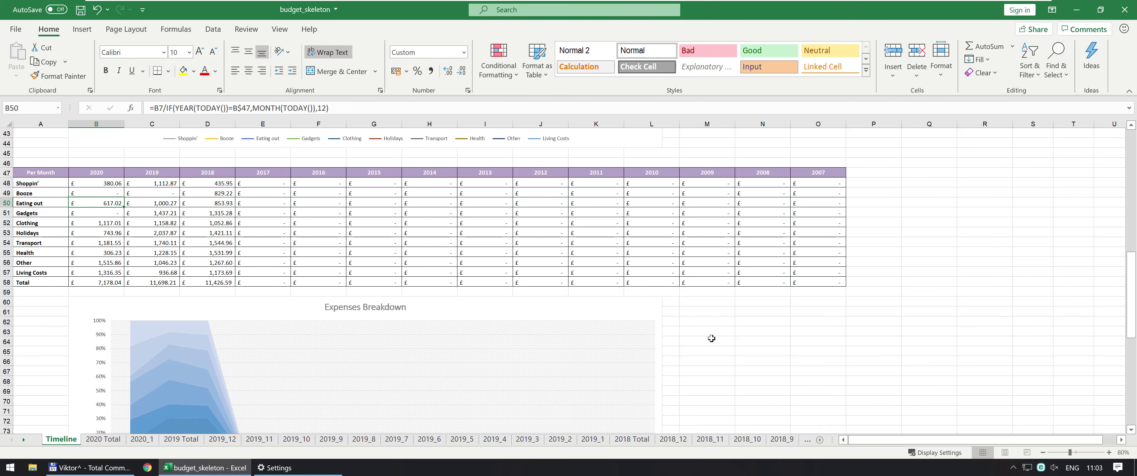
# Step: Examine the INDIRECT and MATCH formulas in the 2020 column of the Annual table, from Other up to the first categories
pyautogui.scroll(14, 90, 172)
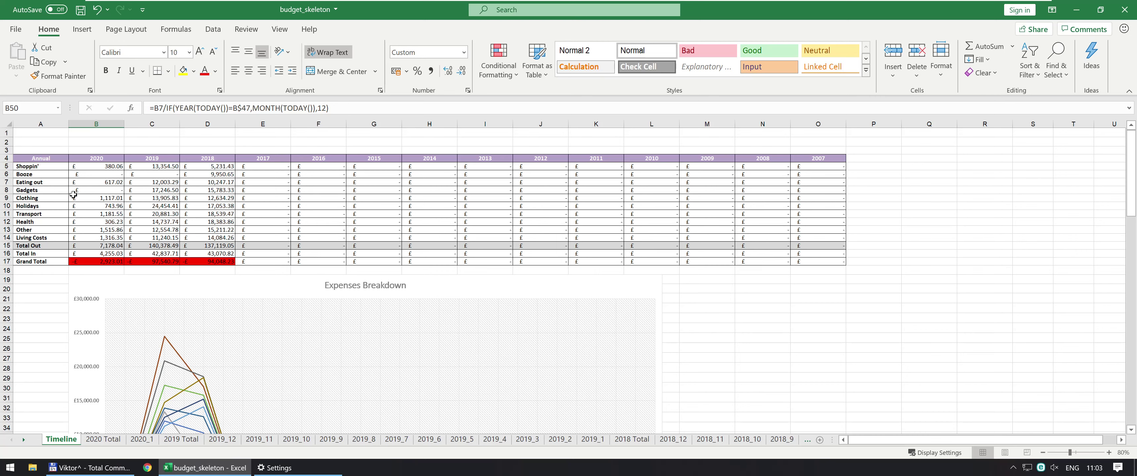
pyautogui.click(104, 231)
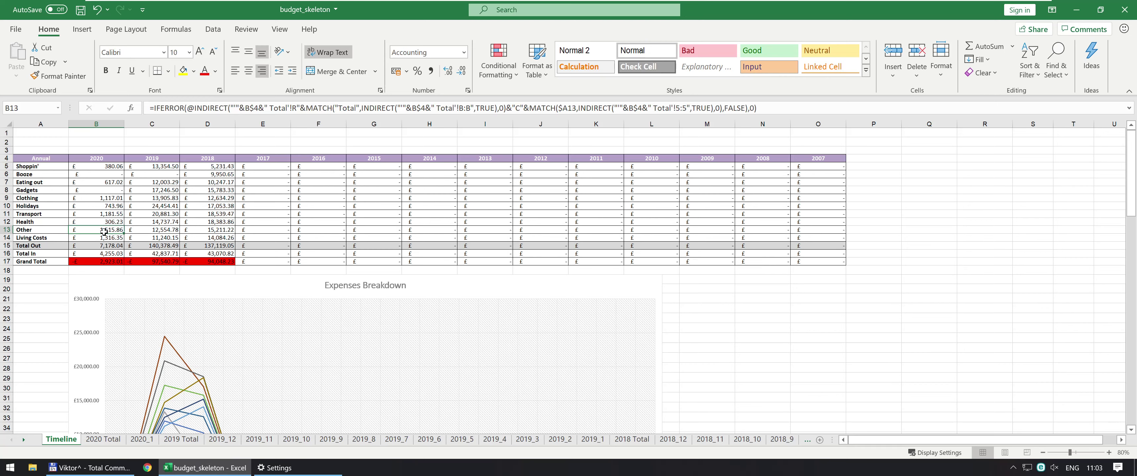
pyautogui.press('Right')
pyautogui.press('Left')
pyautogui.press('Up')
pyautogui.press('Up')
pyautogui.press('Up')
pyautogui.press('Up')
pyautogui.press('Up')
pyautogui.press('Up')
pyautogui.press('Up')
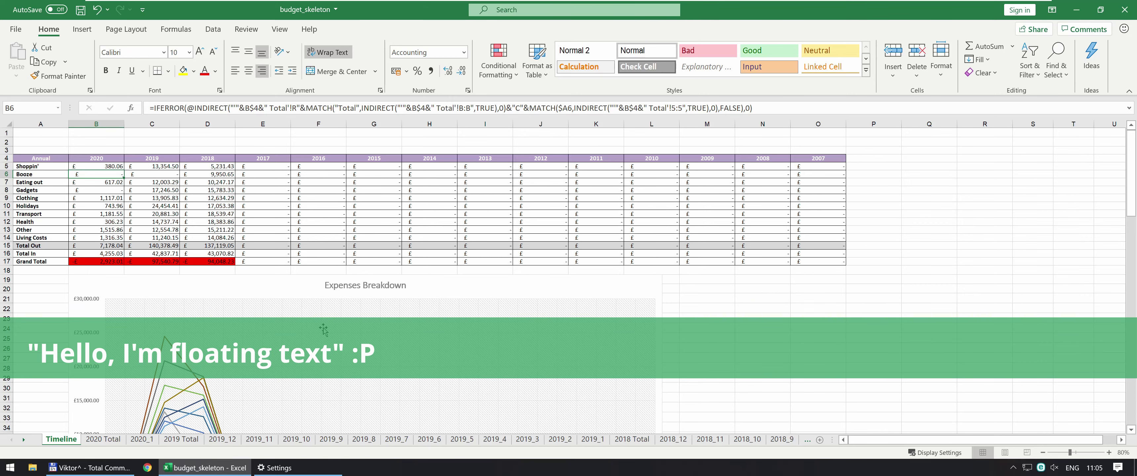
# Step: Create a new blank workbook and rename its sheet 2019_01
pyautogui.hotkey('ctrl', 'n')
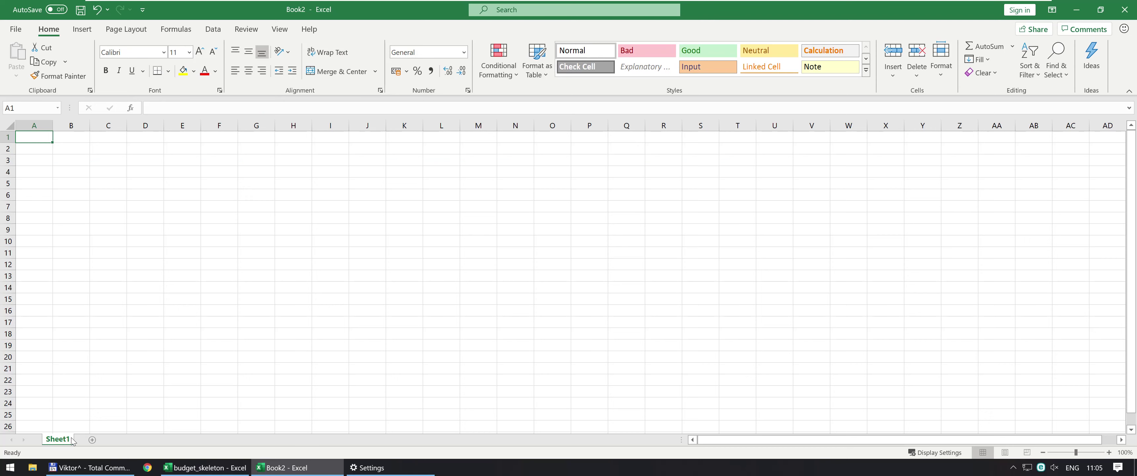
pyautogui.doubleClick(57, 439)
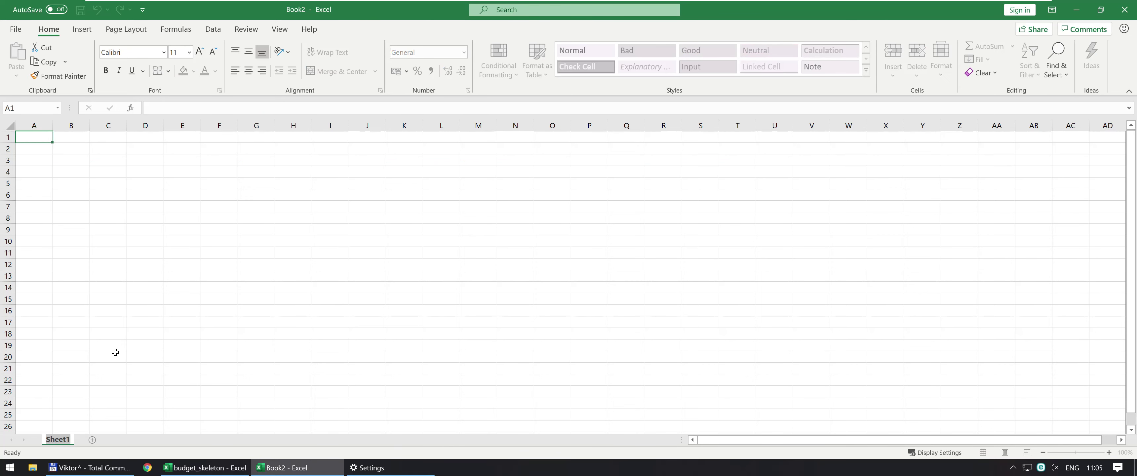
pyautogui.write('2019_01')
pyautogui.press('Return')
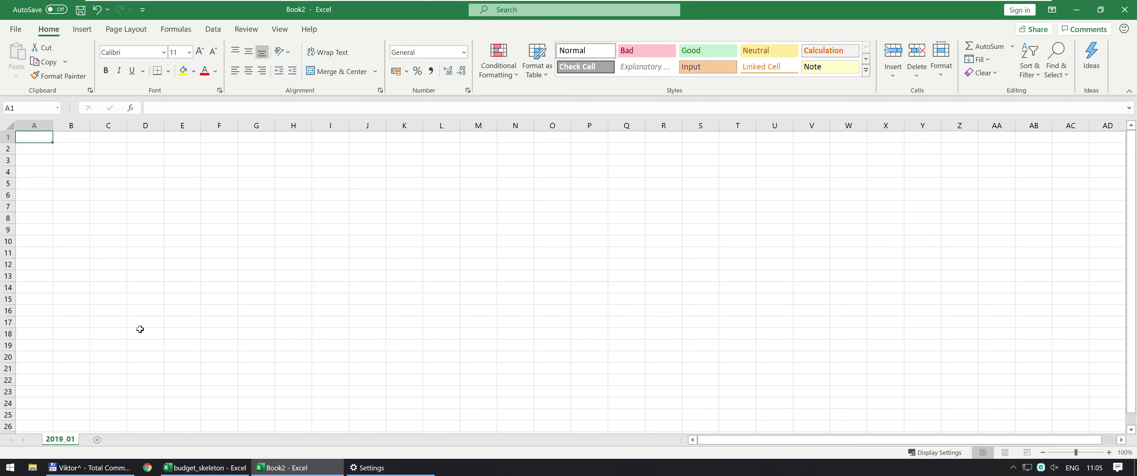
# Step: Switch to the budget_skeleton workbook and inspect the date formula in cell A2 of the 2019_1 sheet
pyautogui.hotkey('alt', 'Tab')
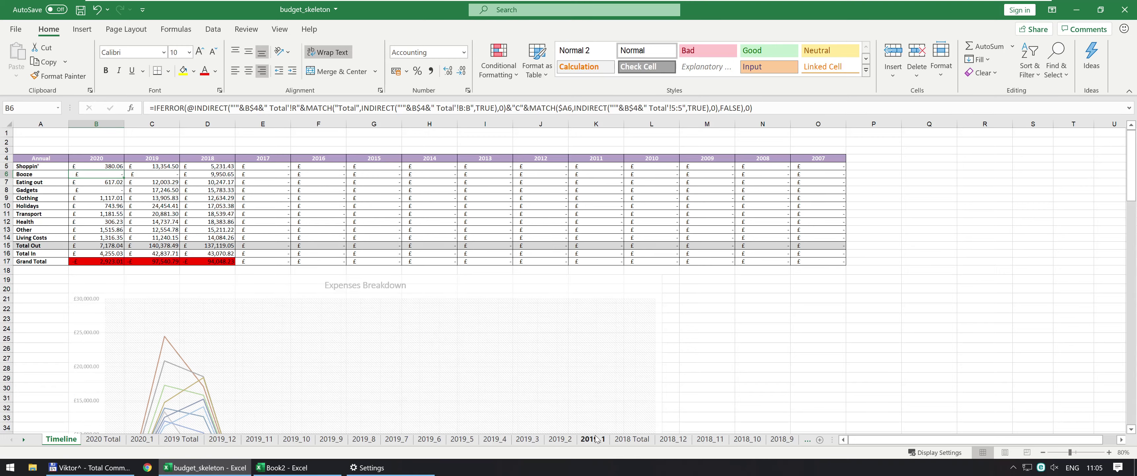
pyautogui.click(593, 440)
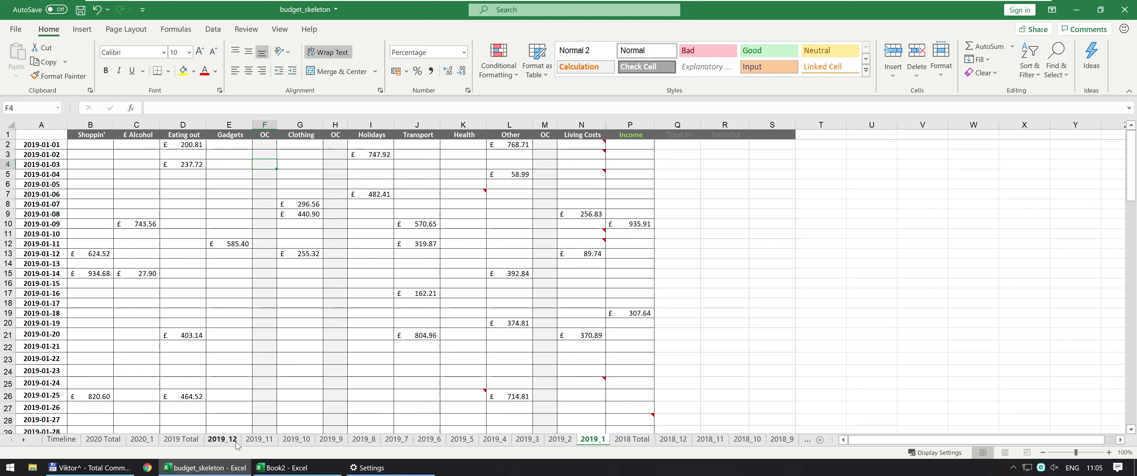
pyautogui.click(46, 143)
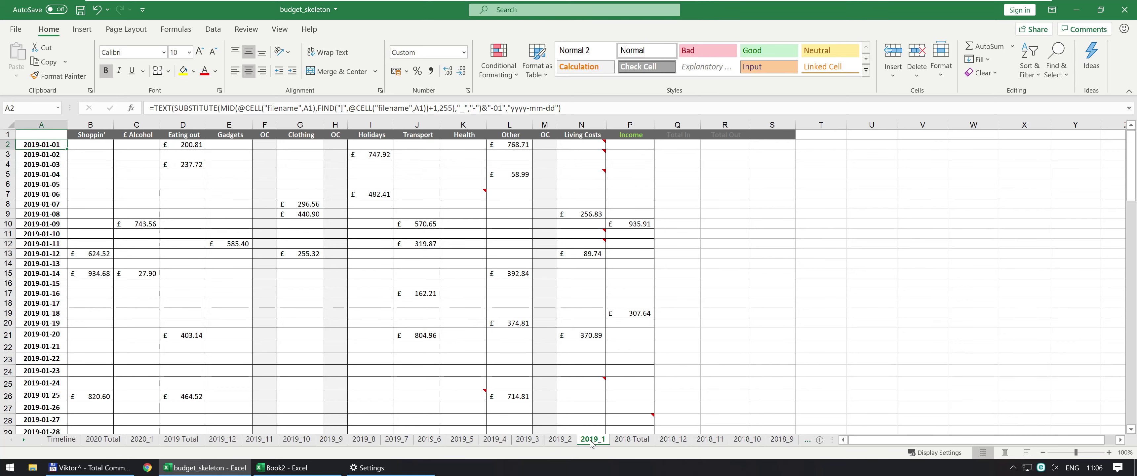
# Step: Return to the new workbook and enter =CELL("filename",A1) in cell A2 of the 2019_01 sheet
pyautogui.hotkey('alt', 'Tab')
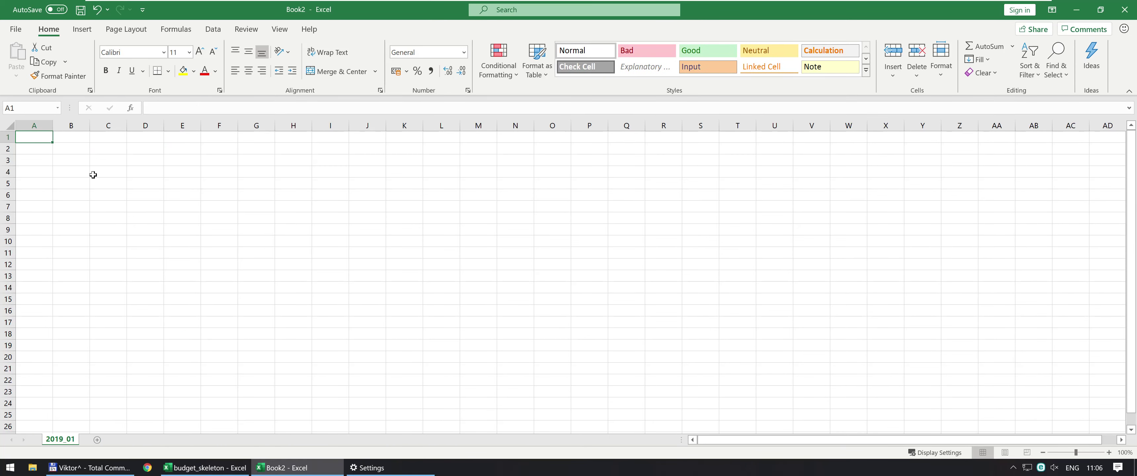
pyautogui.click(30, 150)
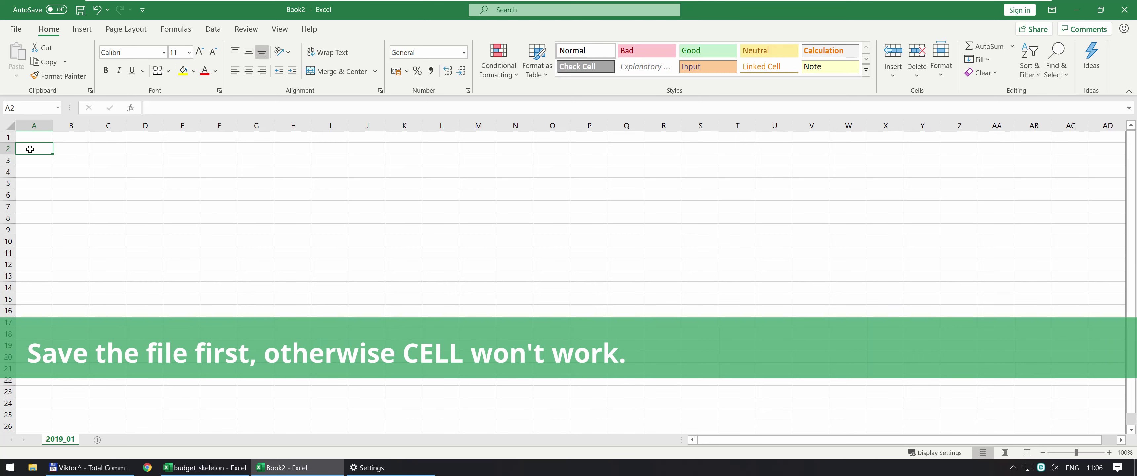
pyautogui.write('=')
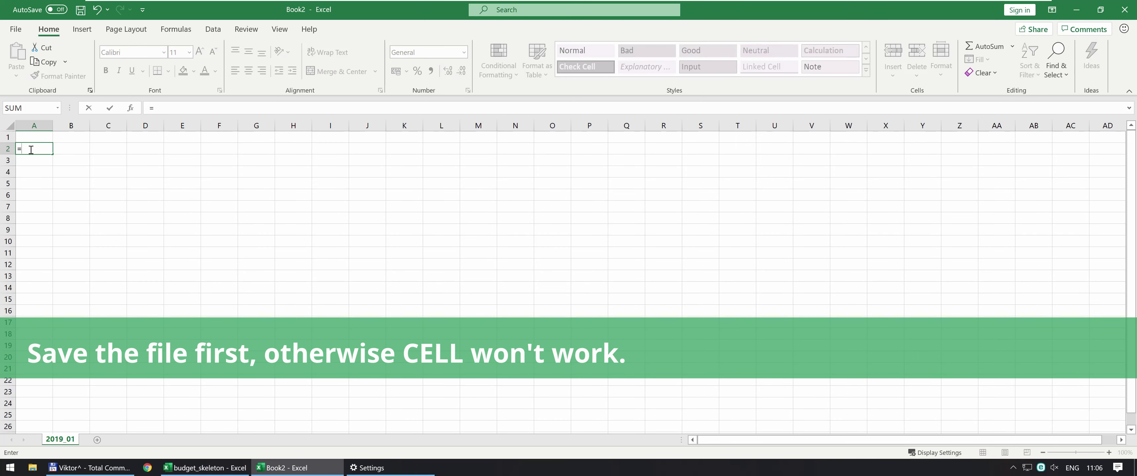
pyautogui.write('CELL(')
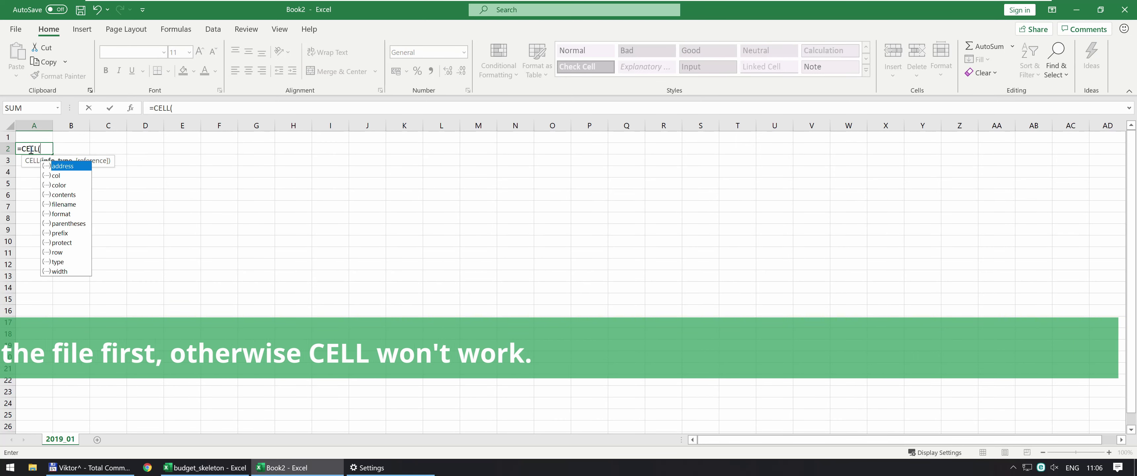
pyautogui.press('Down')
pyautogui.press('Down')
pyautogui.press('Down')
pyautogui.press('Tab')
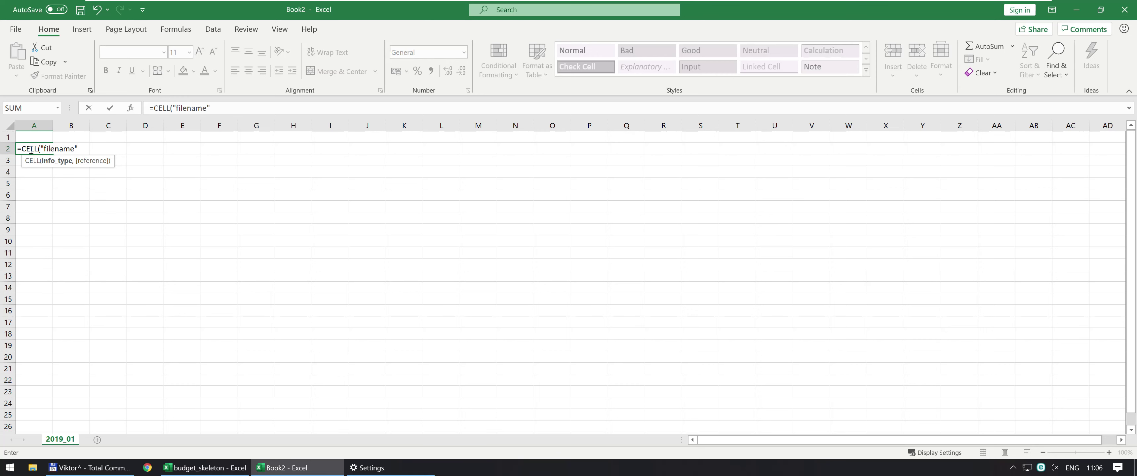
pyautogui.write(',a1)')
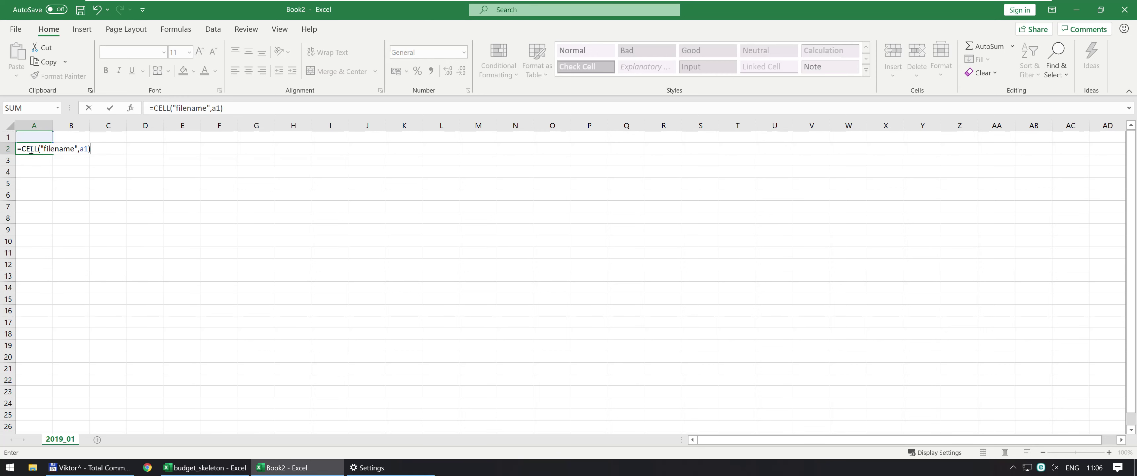
pyautogui.press('Return')
pyautogui.click(30, 150)
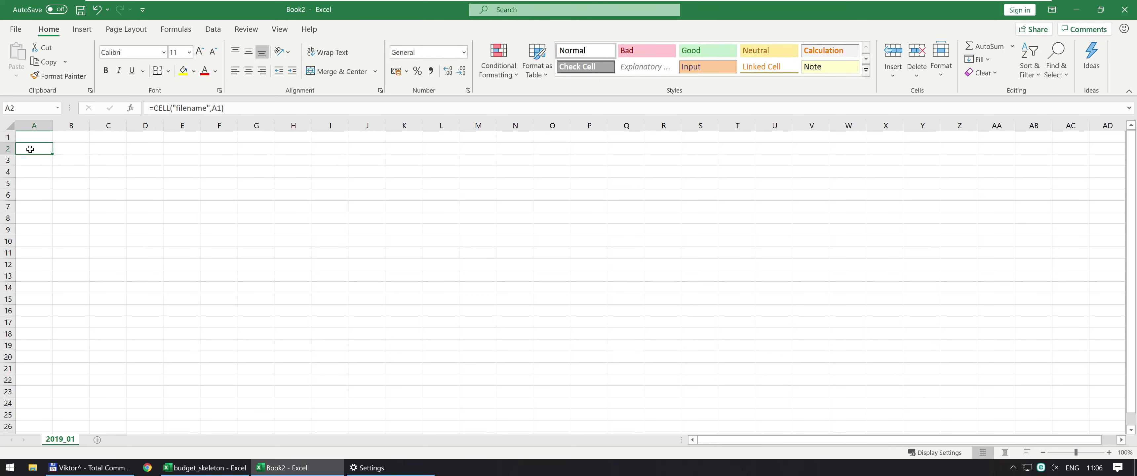
# Step: Save the new workbook to the Desktop as Budget_YT
pyautogui.hotkey('ctrl', 's')
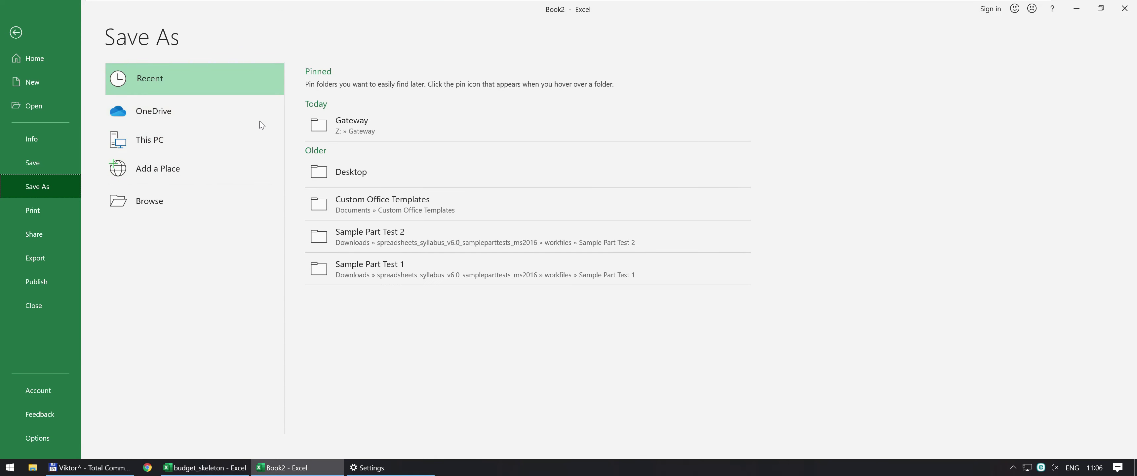
pyautogui.click(183, 204)
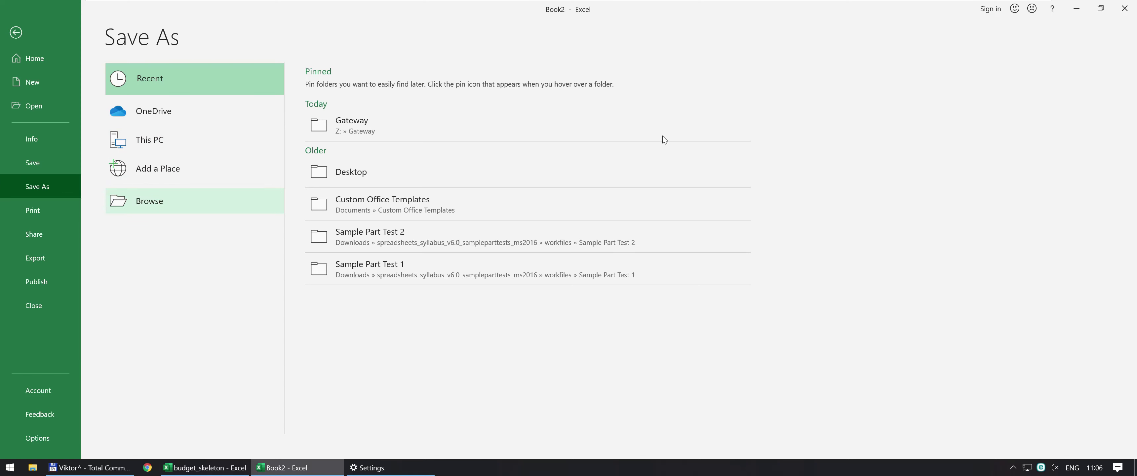
pyautogui.click(52, 69)
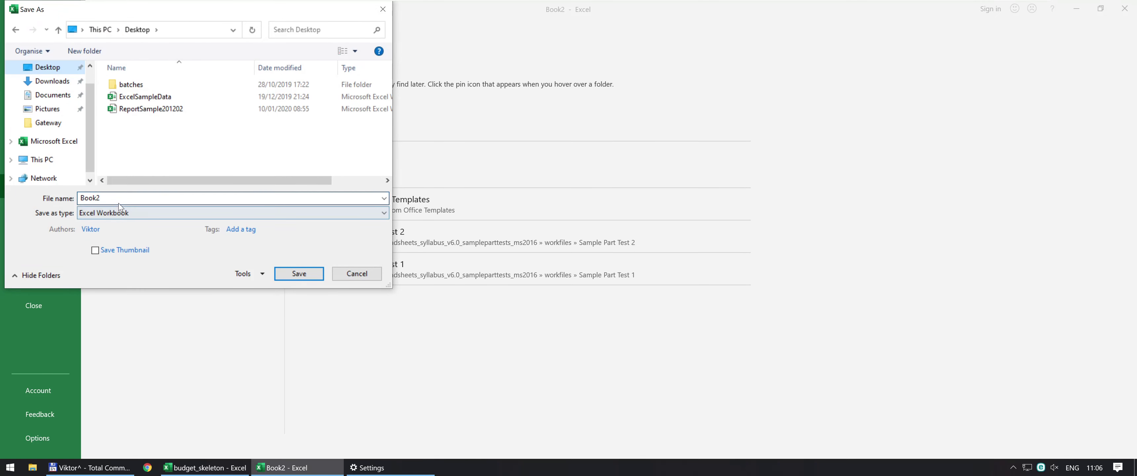
pyautogui.click(94, 199)
pyautogui.write('Budge')
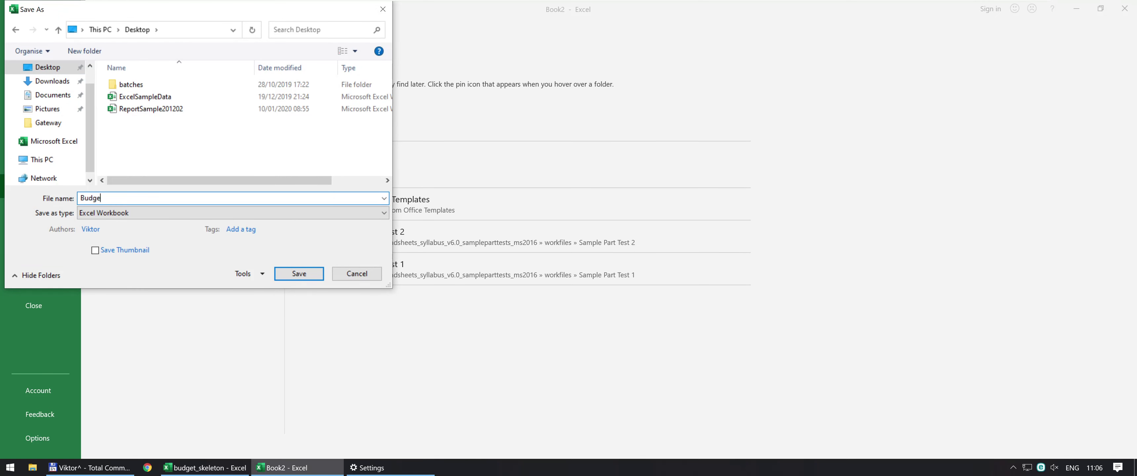
pyautogui.write('t_YT')
pyautogui.press('Return')
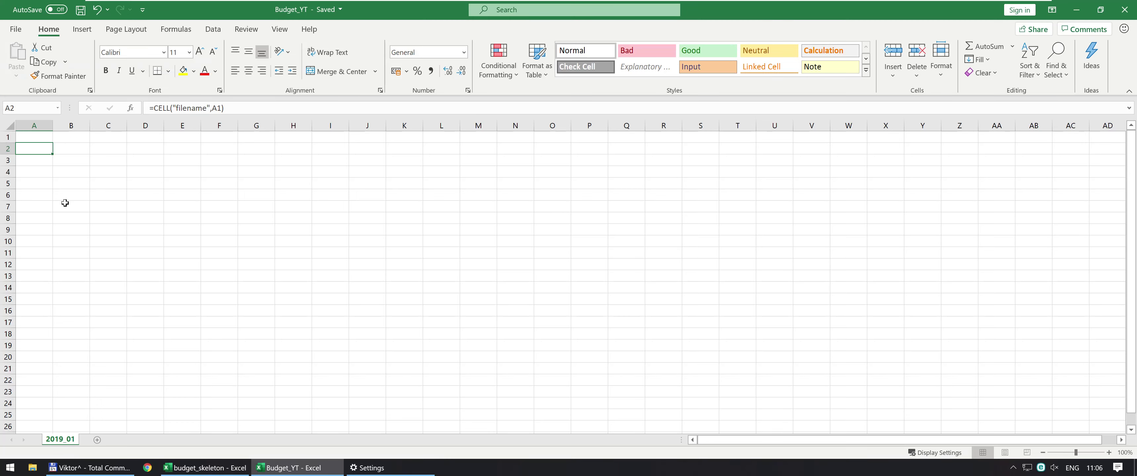
# Step: Re-enter the unchanged CELL formula in A2 to recalculate it, and select the cell again
pyautogui.press('F2')
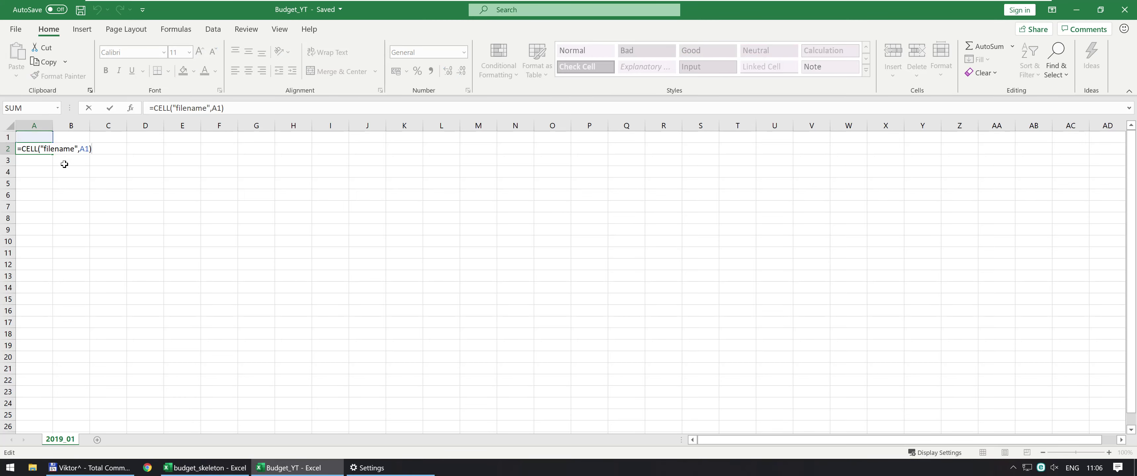
pyautogui.press('Return')
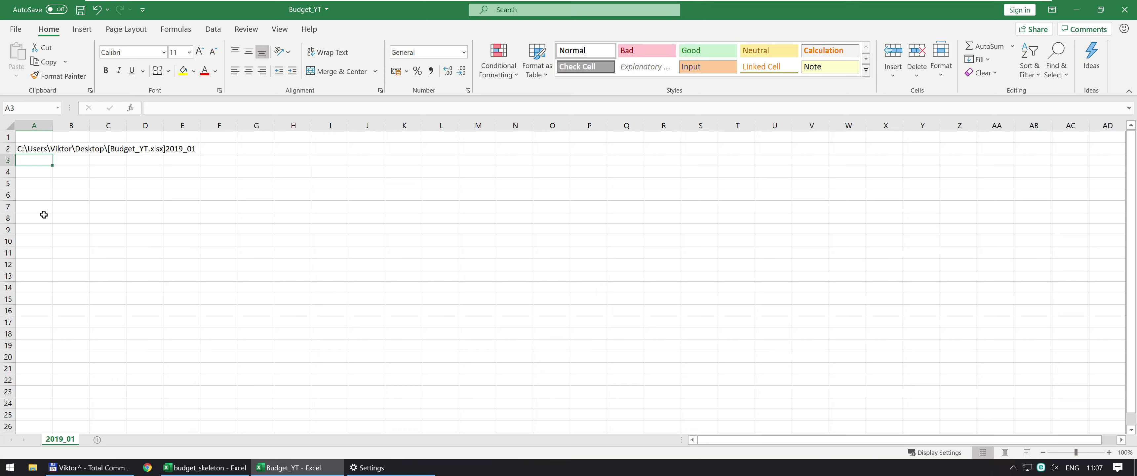
pyautogui.click(36, 148)
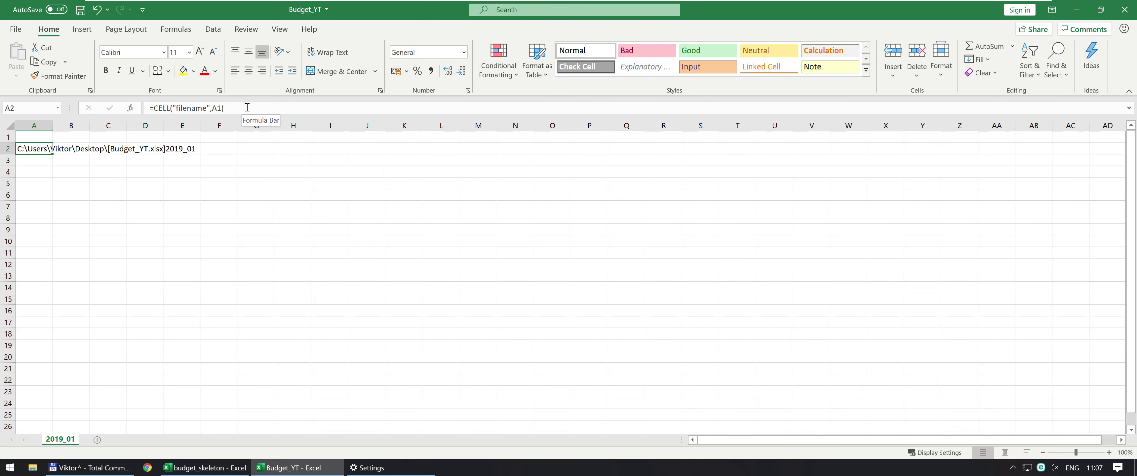
pyautogui.click(223, 108)
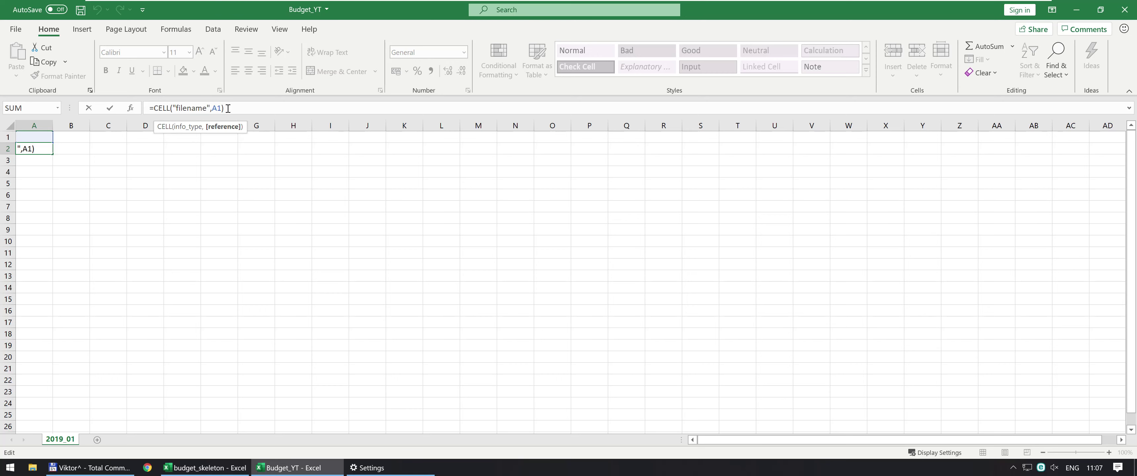
pyautogui.press('Left')
pyautogui.press('Left')
pyautogui.press('Left')
pyautogui.press('Left')
pyautogui.press('Left')
pyautogui.press('Left')
pyautogui.press('Left')
pyautogui.press('Left')
pyautogui.press('Left')
pyautogui.press('Left')
pyautogui.press('Left')
pyautogui.press('Left')
pyautogui.press('Left')
pyautogui.press('Left')
pyautogui.press('Left')
pyautogui.press('Left')
pyautogui.press('Left')
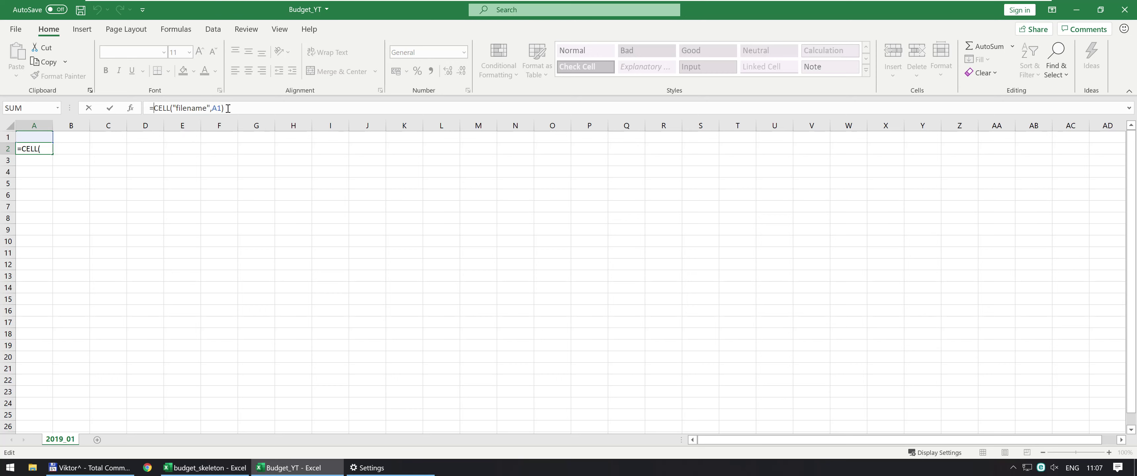
pyautogui.hotkey('ctrl', 'Return')
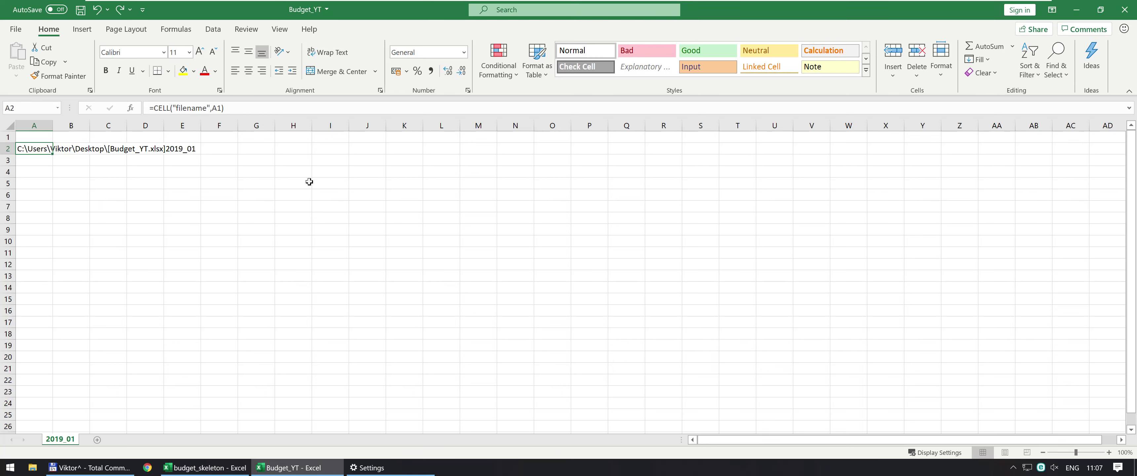
# Step: Wrap the A2 formula in RIGHT to keep the last 7 characters: =RIGHT(CELL("filename",A1),7)
pyautogui.press('F2')
pyautogui.press('Home')
pyautogui.press('Right')
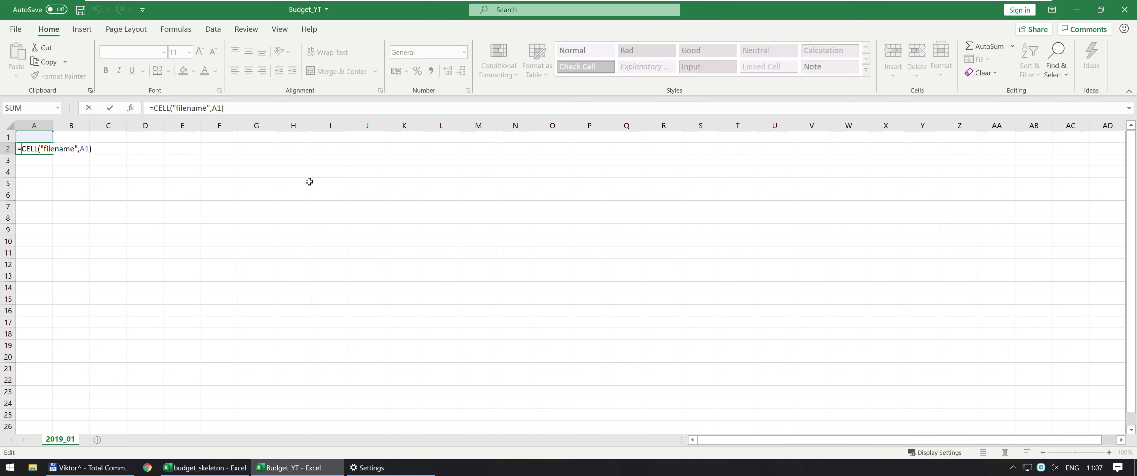
pyautogui.write('RIGHT(')
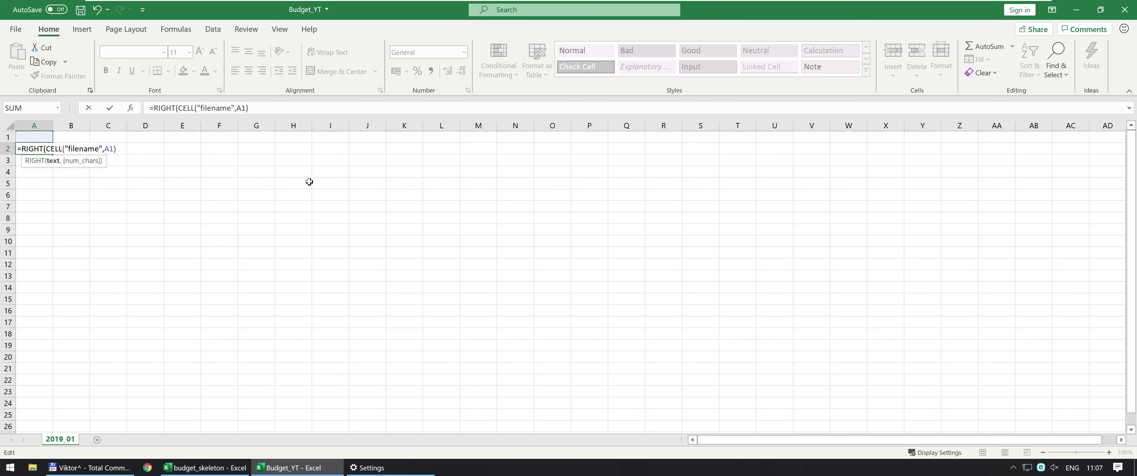
pyautogui.press('End')
pyautogui.write(',7)')
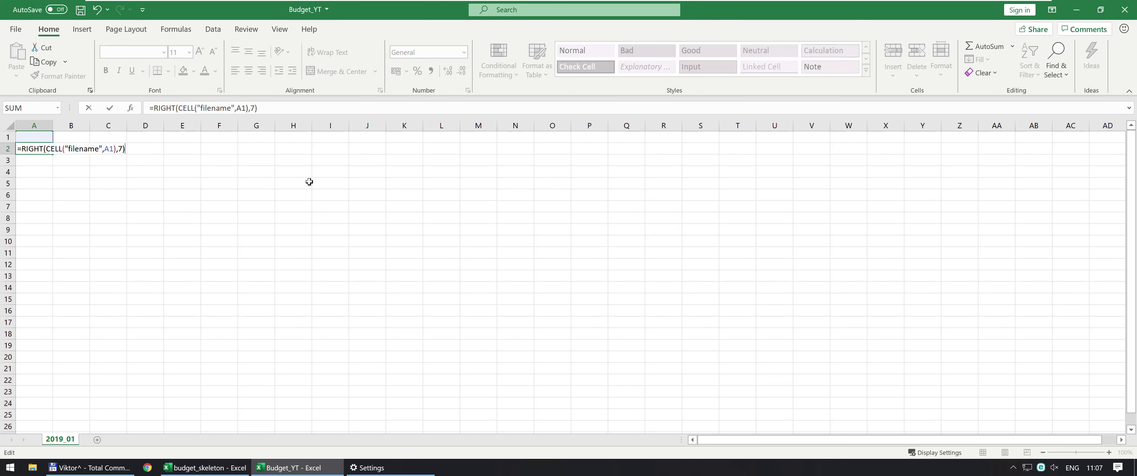
pyautogui.hotkey('ctrl', 'Return')
# Step: Extend the A2 formula to =SUBSTITUTE(RIGHT(CELL("filename",A1),7),"_","-")&"-01" and auto-fit column A's width
pyautogui.press('F2')
pyautogui.write('SUBSTITUTE(')
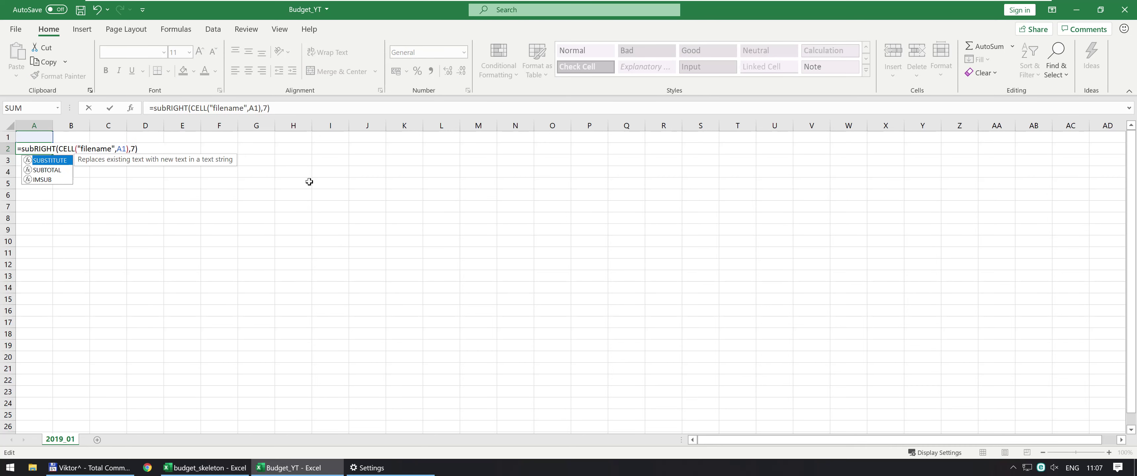
pyautogui.write(',')
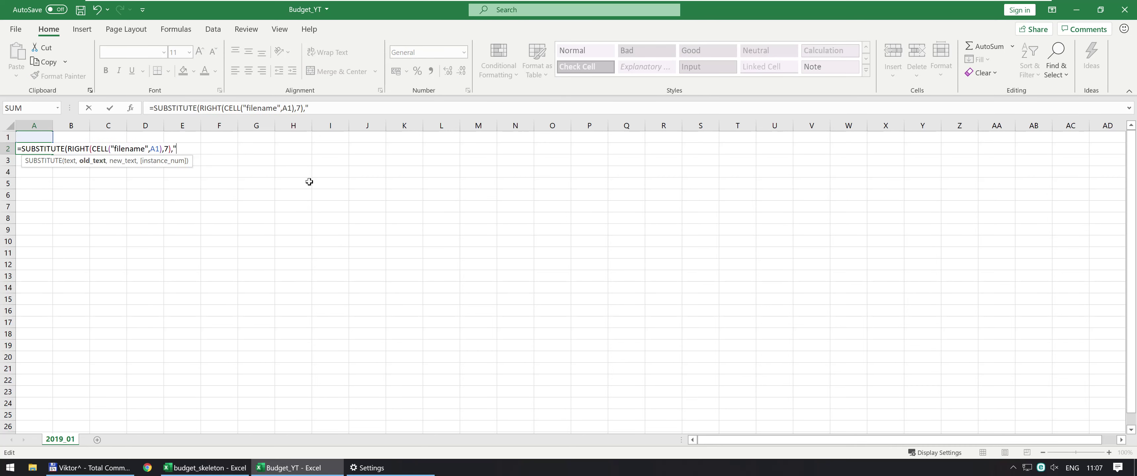
pyautogui.write('"_","-")')
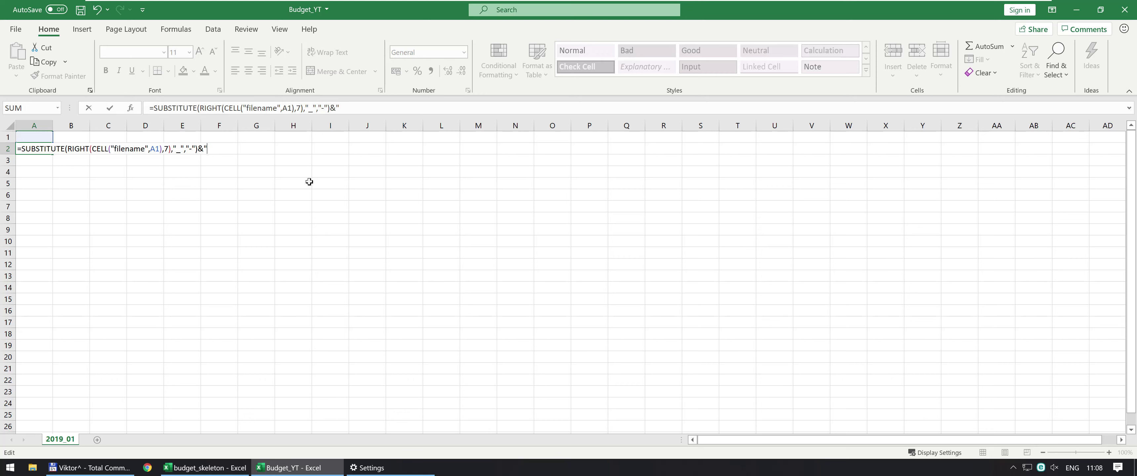
pyautogui.write('&"-01')
pyautogui.press('Return')
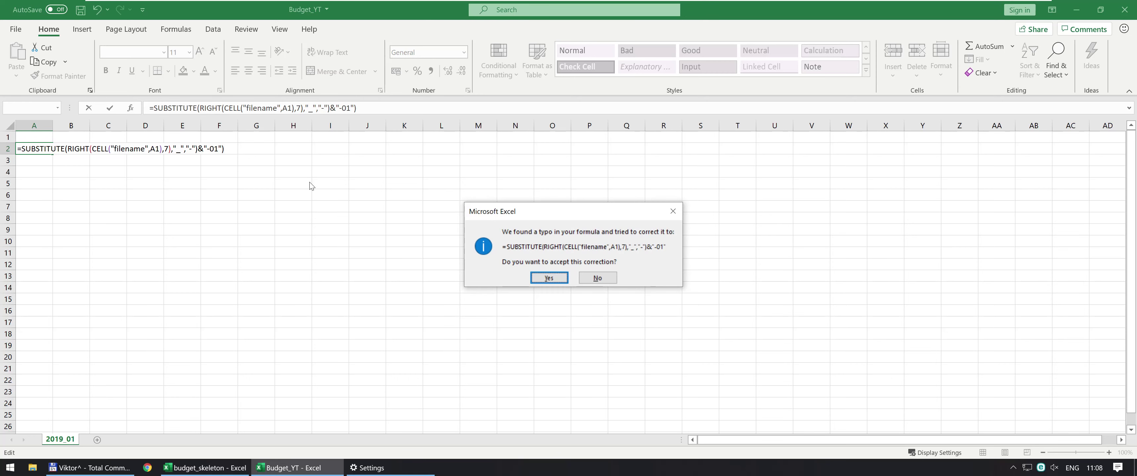
pyautogui.press('Return')
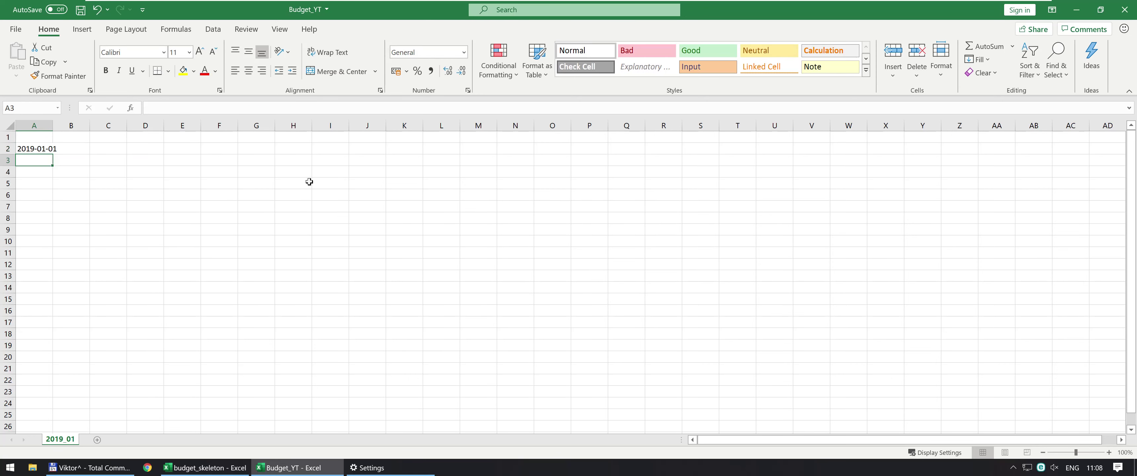
pyautogui.press('Up')
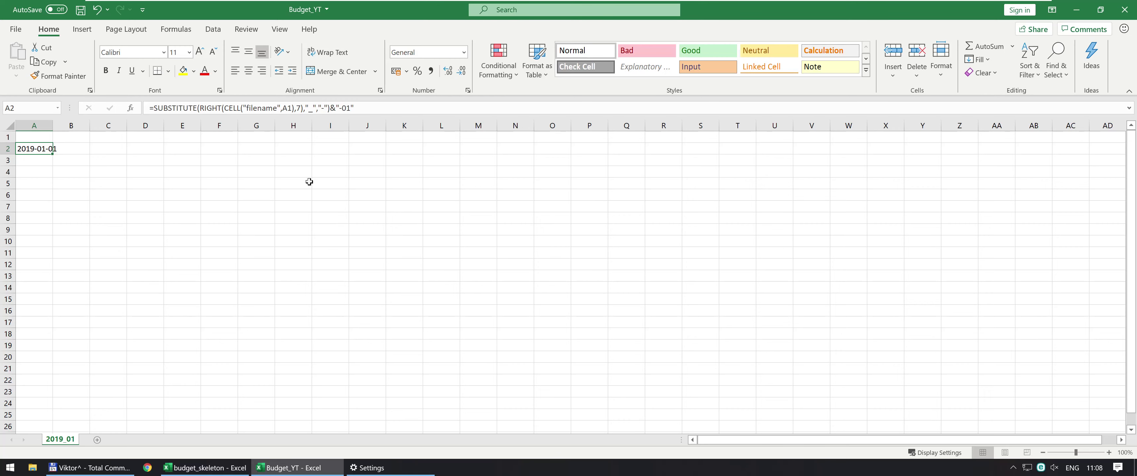
pyautogui.doubleClick(53, 125)
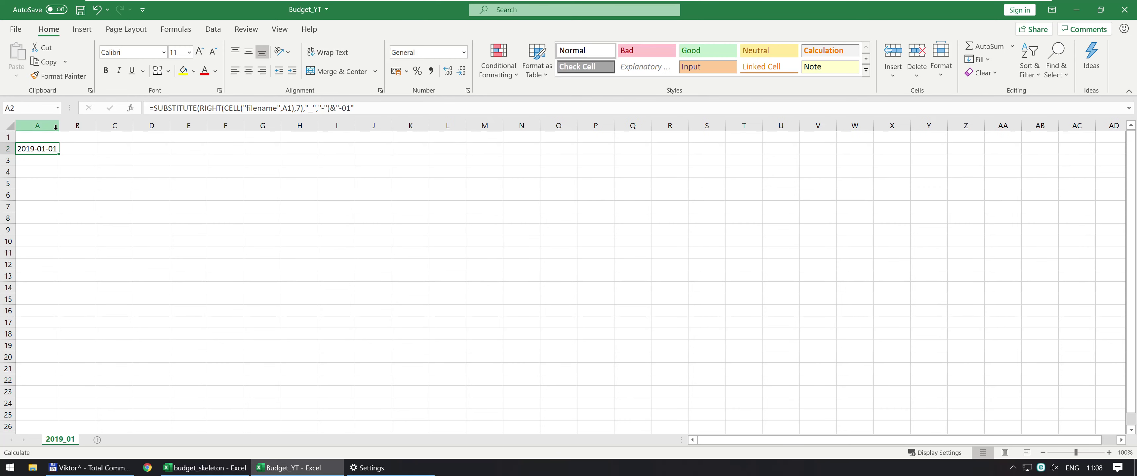
# Step: Enter =A2+1 in cell A3 to produce the following day's date
pyautogui.press('Down')
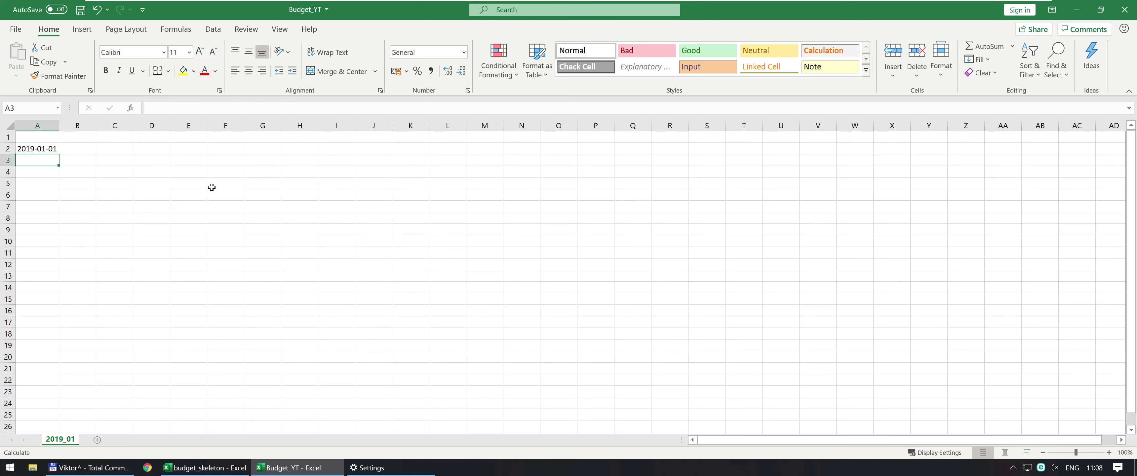
pyautogui.write('=')
pyautogui.press('Up')
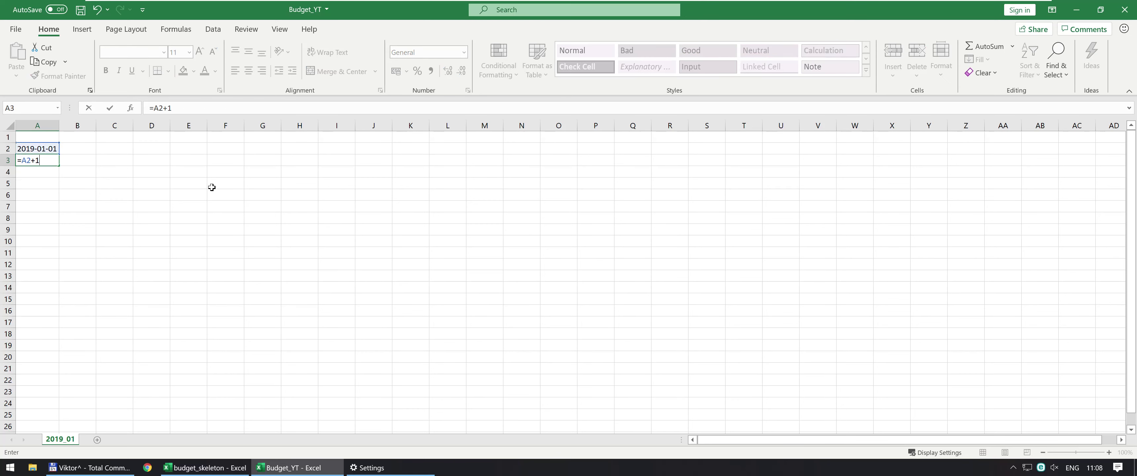
pyautogui.press('Return')
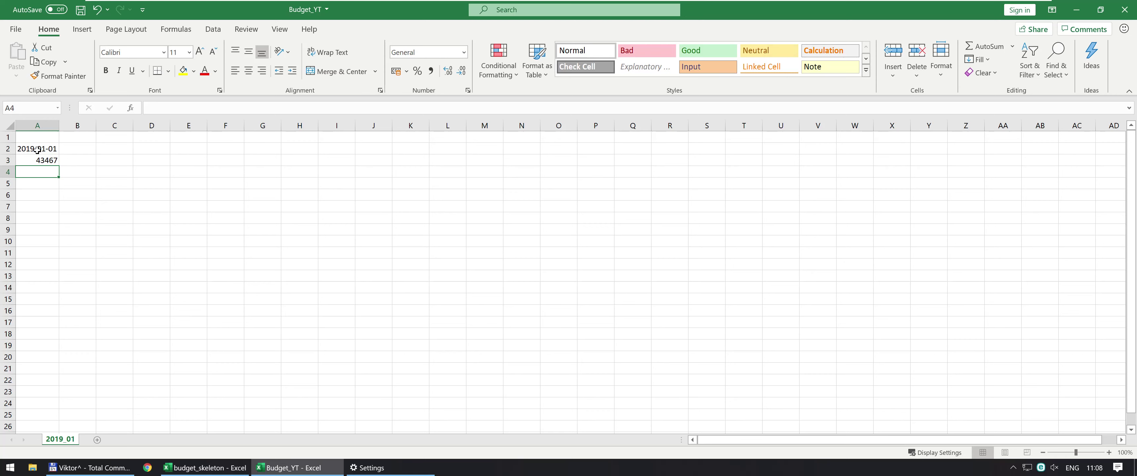
# Step: Format the whole of column A with the custom number format yyyy-mm-dd
pyautogui.click(37, 126)
pyautogui.hotkey('ctrl', '1')
pyautogui.click(843, 259)
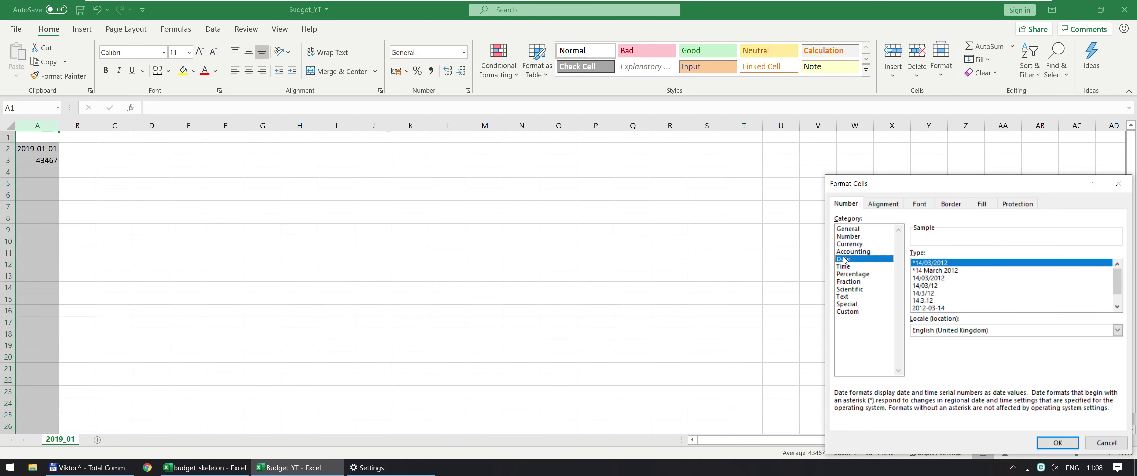
pyautogui.click(840, 312)
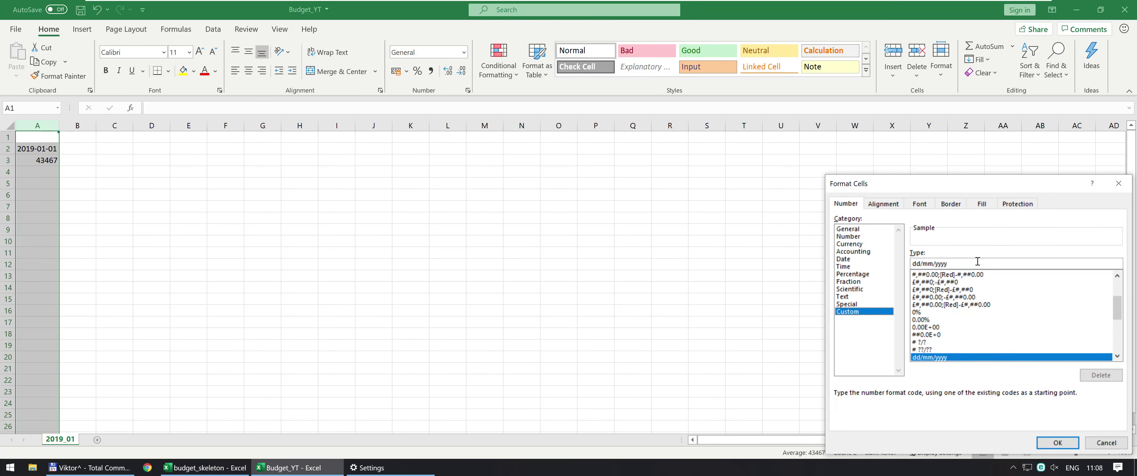
pyautogui.doubleClick(955, 262)
pyautogui.write('y')
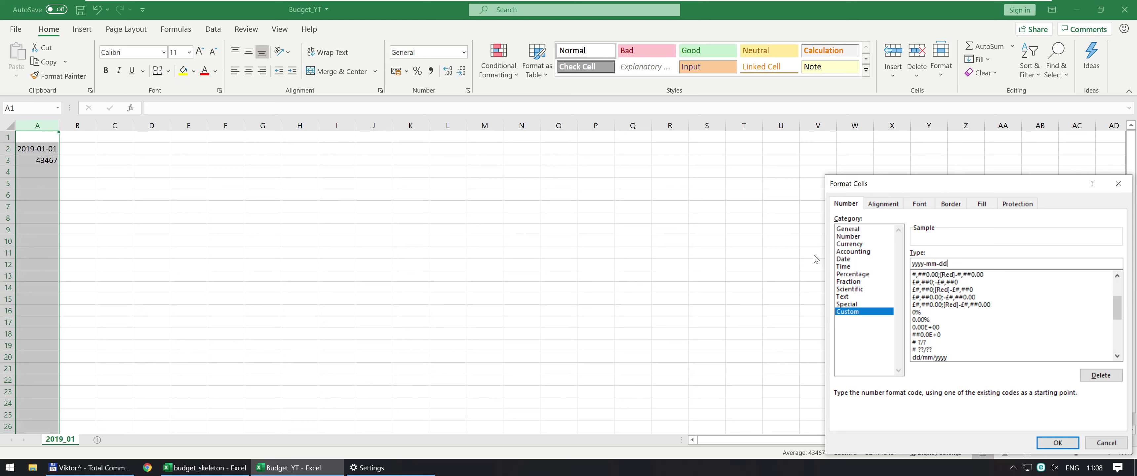
pyautogui.write('yyy-mm-dd')
pyautogui.press('Return')
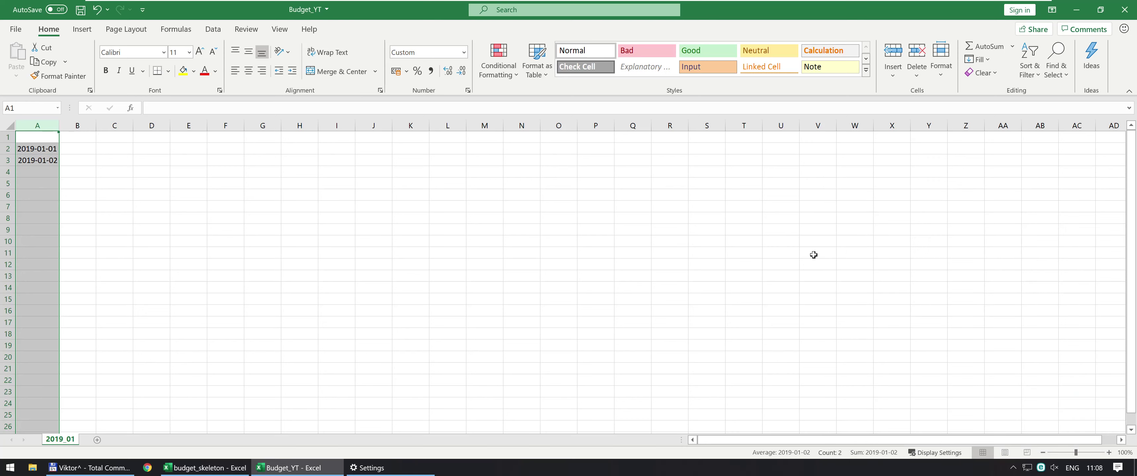
# Step: Copy the A3 formula down column A through row 32 to fill the month's dates
pyautogui.press('Down')
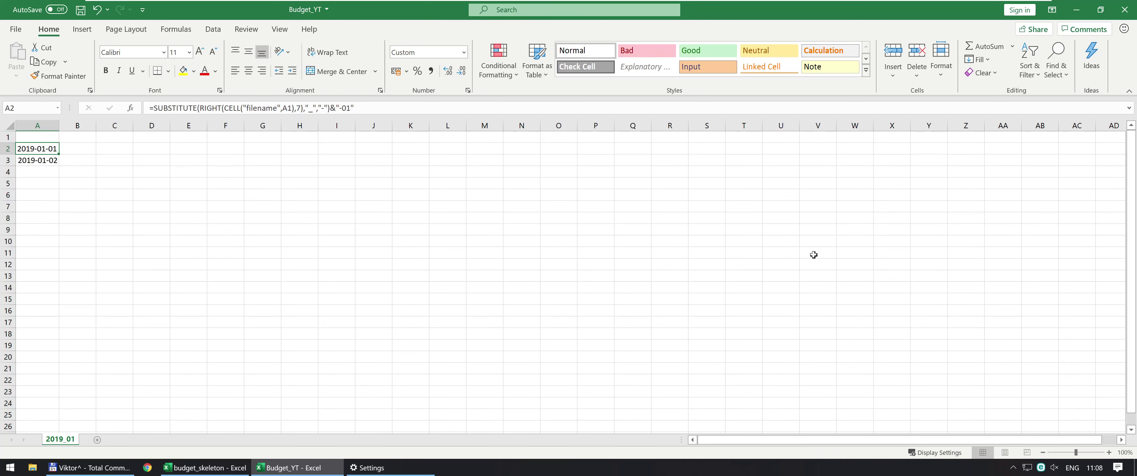
pyautogui.press('Down')
pyautogui.press('Down')
pyautogui.press('Up')
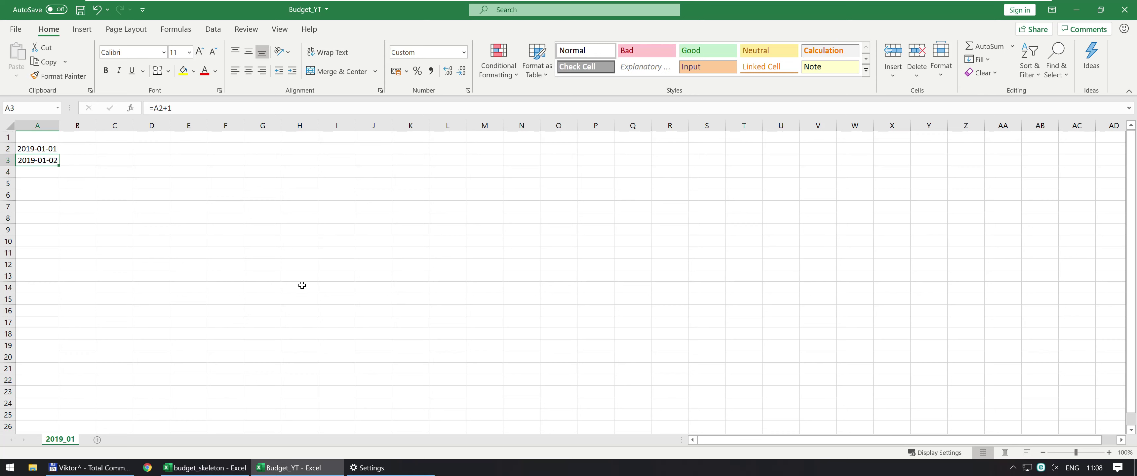
pyautogui.hotkey('ctrl', 'c')
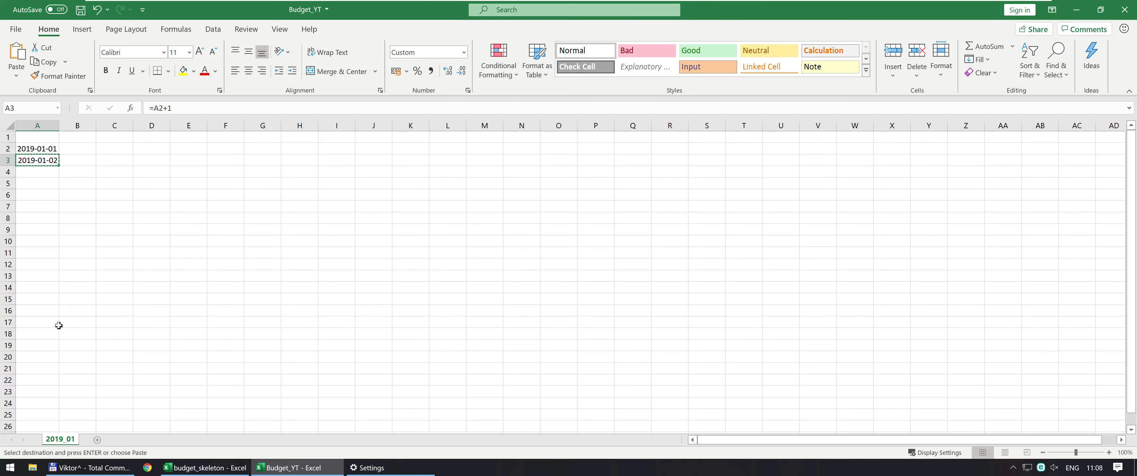
pyautogui.scroll(-3, 59, 325)
pyautogui.scroll(3, 58, 325)
pyautogui.keyDown('ctrl'); pyautogui.scroll(-1, 57, 384); pyautogui.keyUp('ctrl')
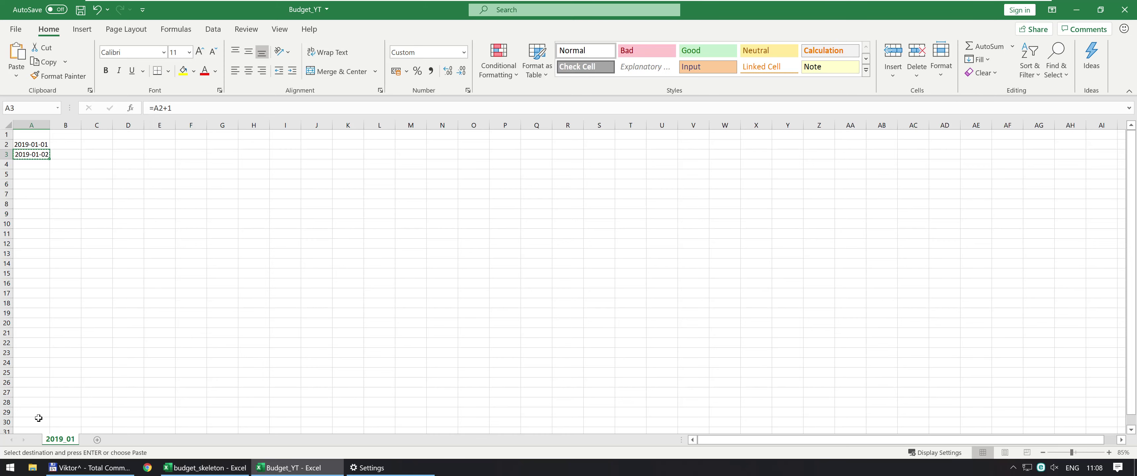
pyautogui.scroll(-2, 37, 413)
pyautogui.keyDown('shift'); pyautogui.click(25, 365); pyautogui.keyUp('shift')
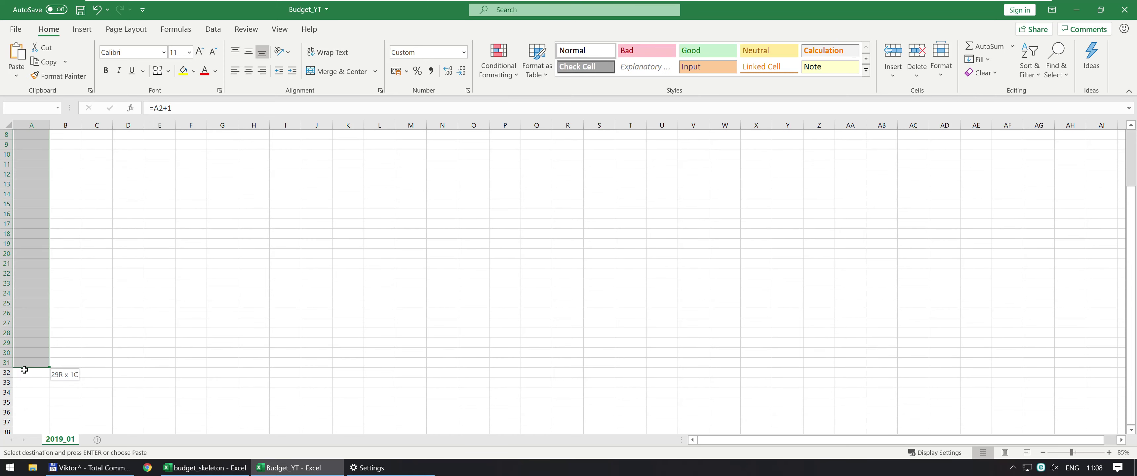
pyautogui.moveTo(24, 370); pyautogui.dragTo(25, 374)
pyautogui.hotkey('ctrl', 'v')
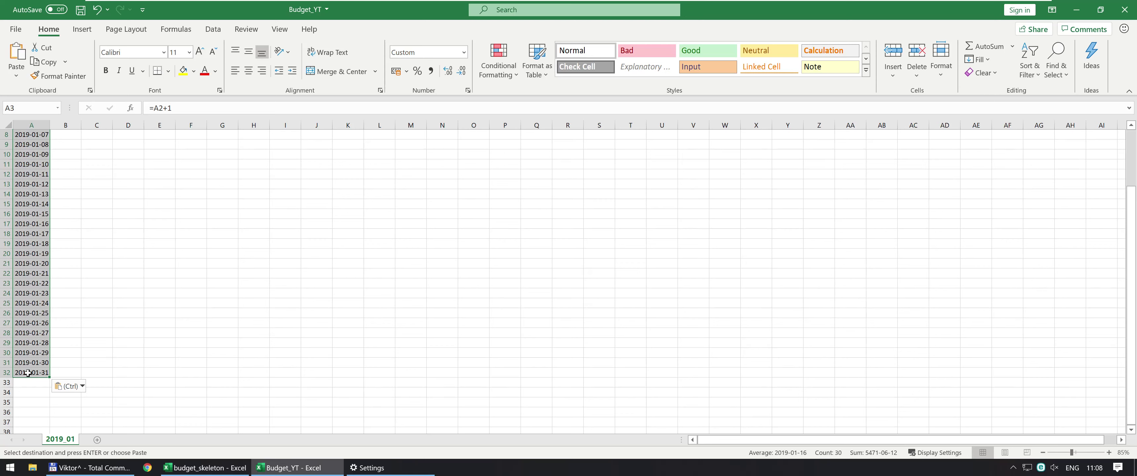
pyautogui.click(28, 373)
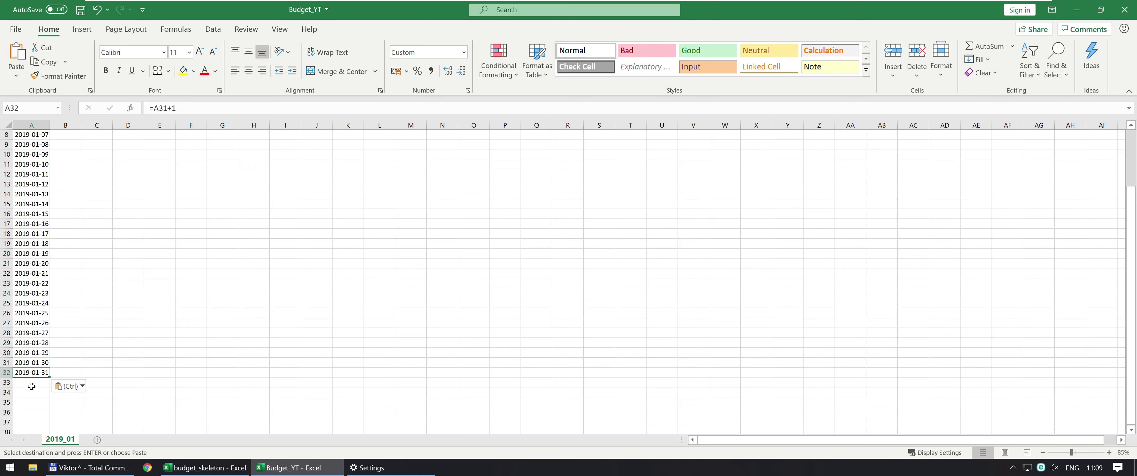
# Step: Rename the sheet to 2019_02 and check which dates at the end of column A run past the month
pyautogui.doubleClick(75, 443)
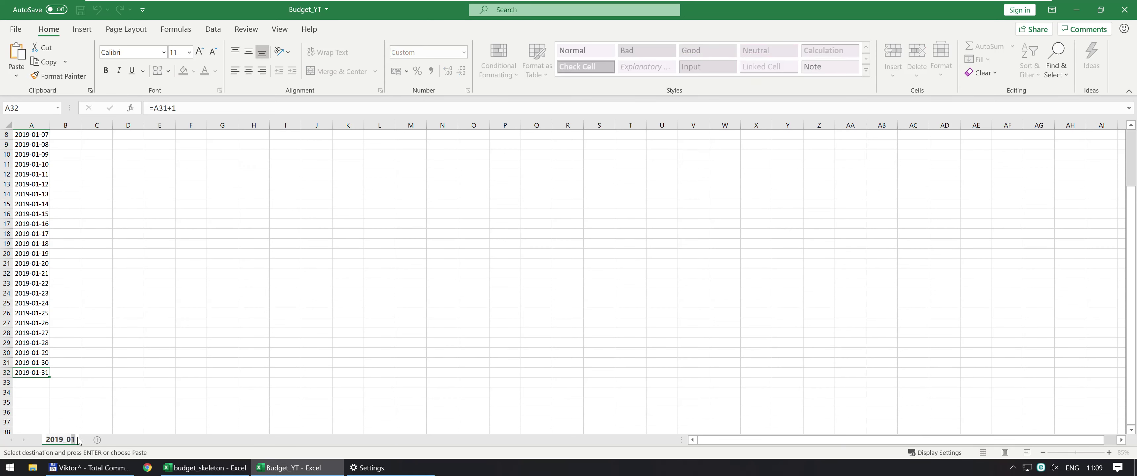
pyautogui.press('Return')
pyautogui.scroll(3, 119, 315)
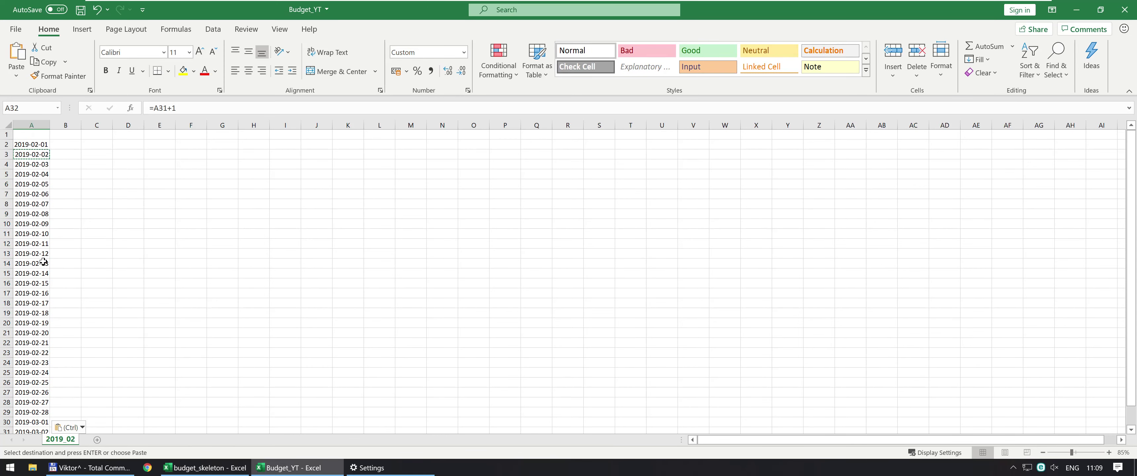
pyautogui.scroll(-2, 44, 262)
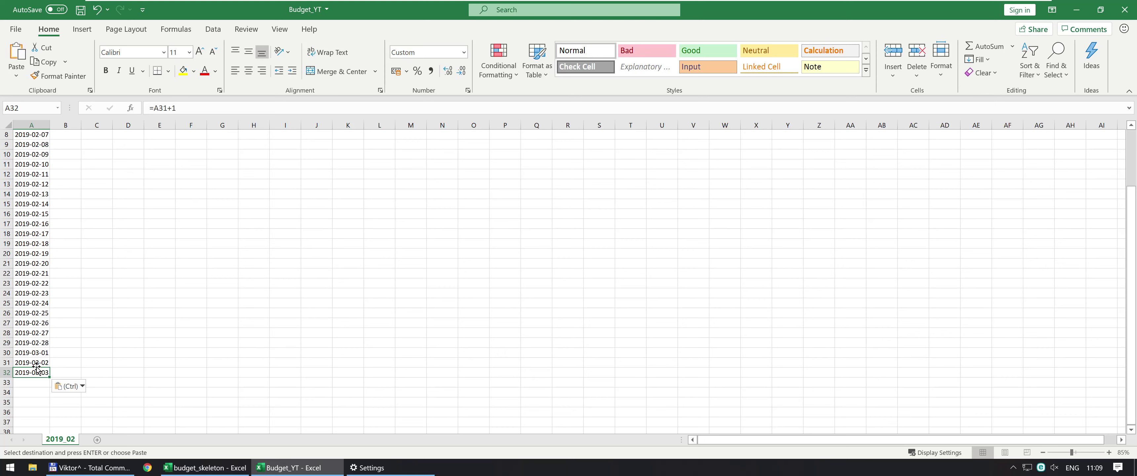
pyautogui.moveTo(36, 351); pyautogui.dragTo(34, 376)
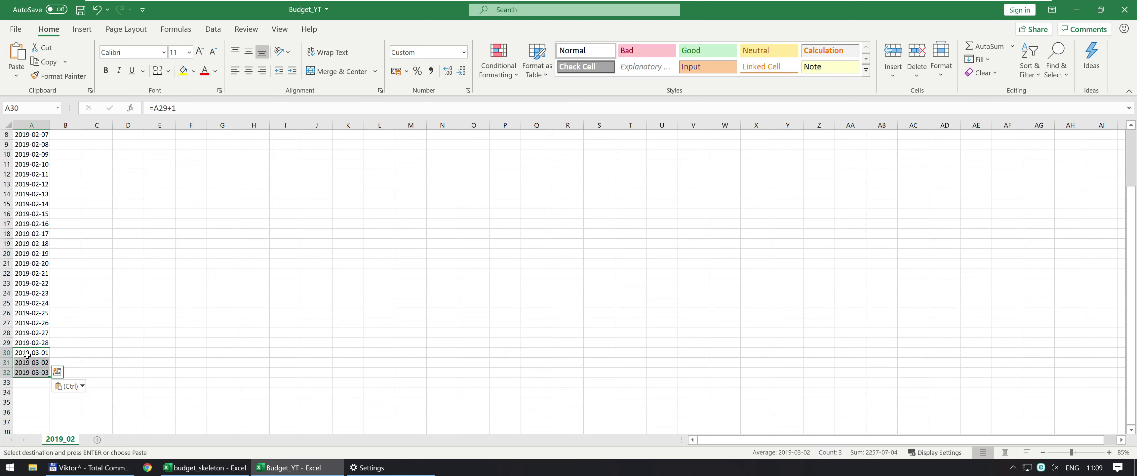
pyautogui.scroll(3, 27, 355)
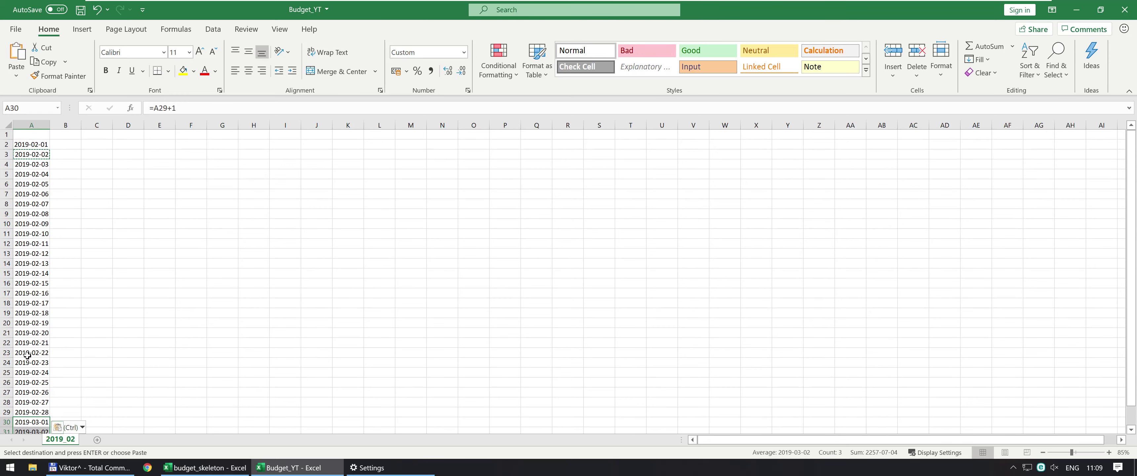
# Step: Delete the date formulas in A3:A32, keeping the first date in A2, and reselect A3
pyautogui.click(32, 153)
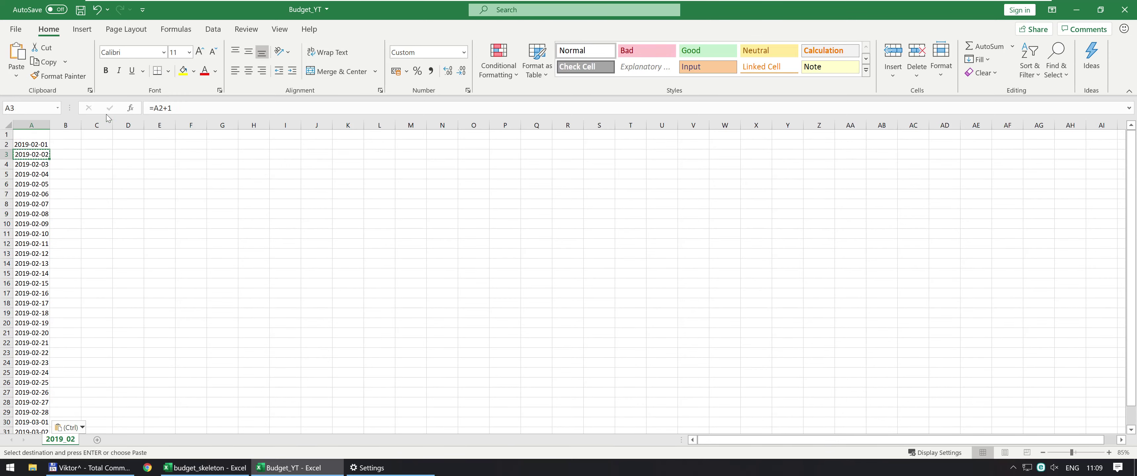
pyautogui.click(154, 107)
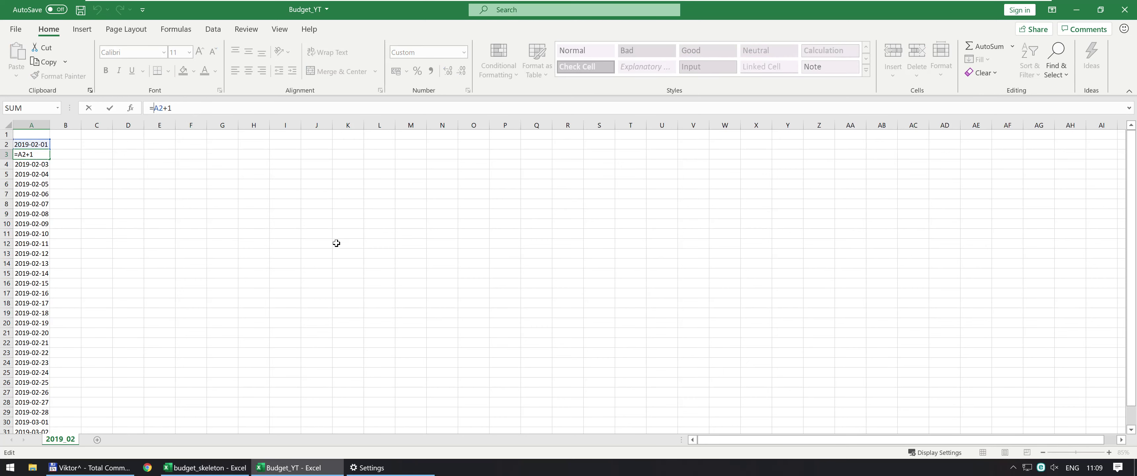
pyautogui.press('Escape')
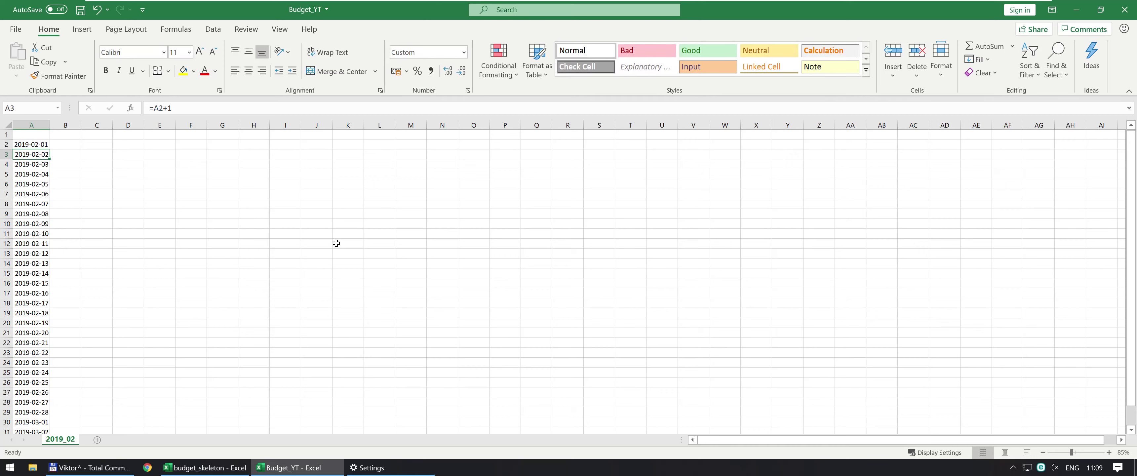
pyautogui.hotkey('ctrl', 'shift', 'Down')
pyautogui.hotkey('ctrl', 'shift', 'Up')
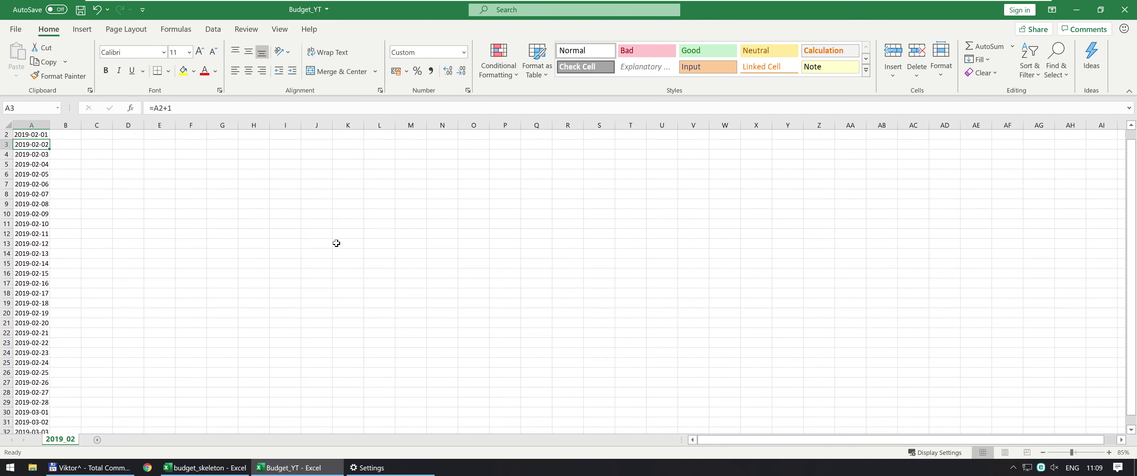
pyautogui.hotkey('ctrl', 'shift', 'Down')
pyautogui.press('Delete')
pyautogui.press('Up')
pyautogui.press('Up')
pyautogui.press('Down')
pyautogui.press('Down')
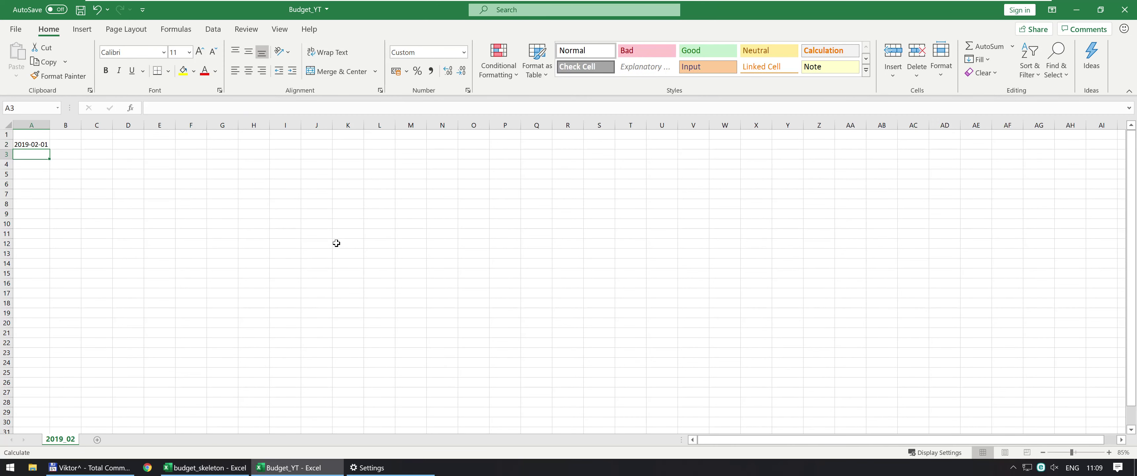
# Step: Enter the formula =IF(EOMONTH(A2+1,0)=EOMONTH(A2,0),A2+1,"") in A3 to stop the dates at the month's end
pyautogui.write('=i')
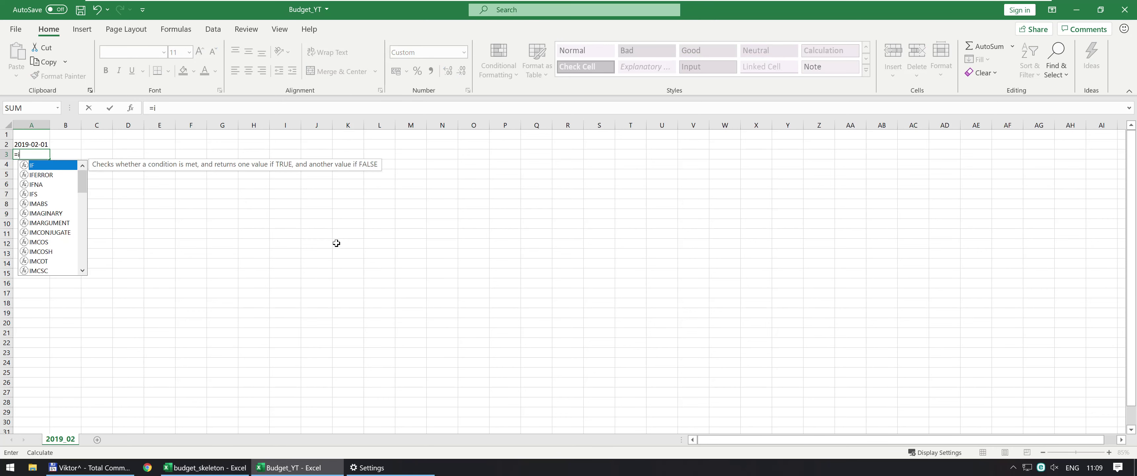
pyautogui.write('f eomo')
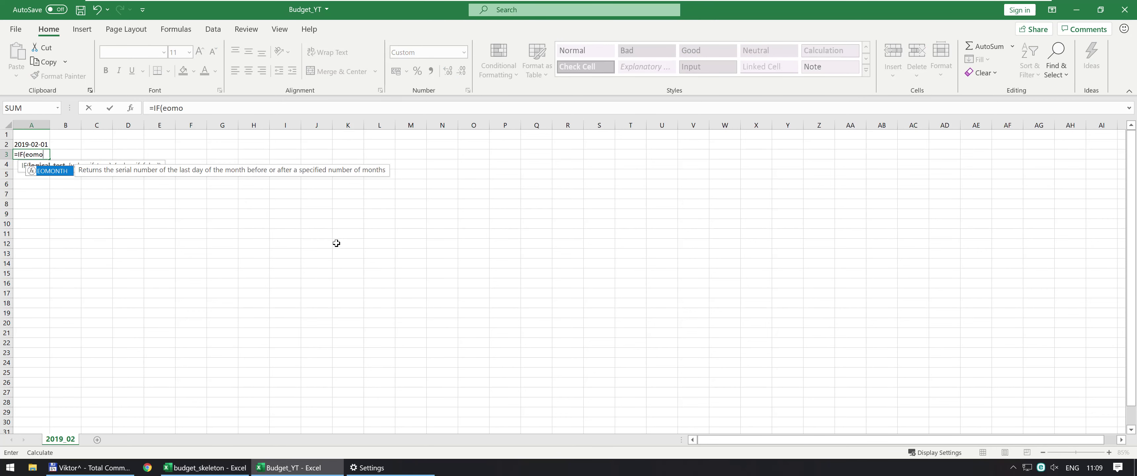
pyautogui.press('Tab')
pyautogui.press('Up')
pyautogui.write('+')
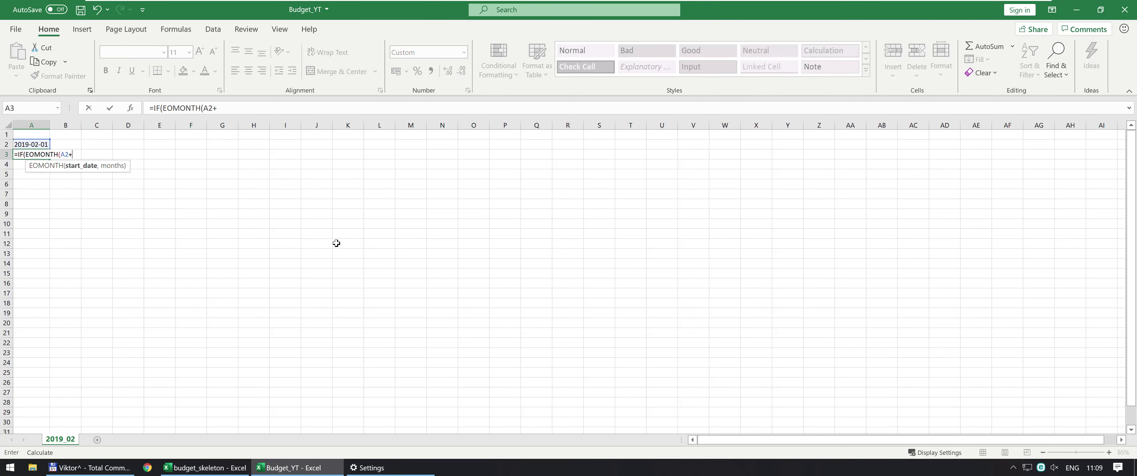
pyautogui.write('1,0)')
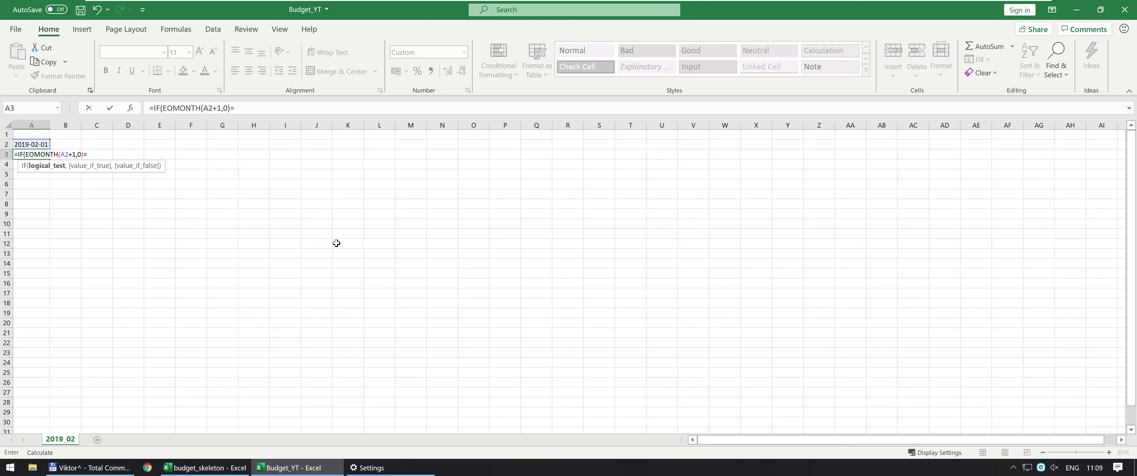
pyautogui.write('=EOMONTH(')
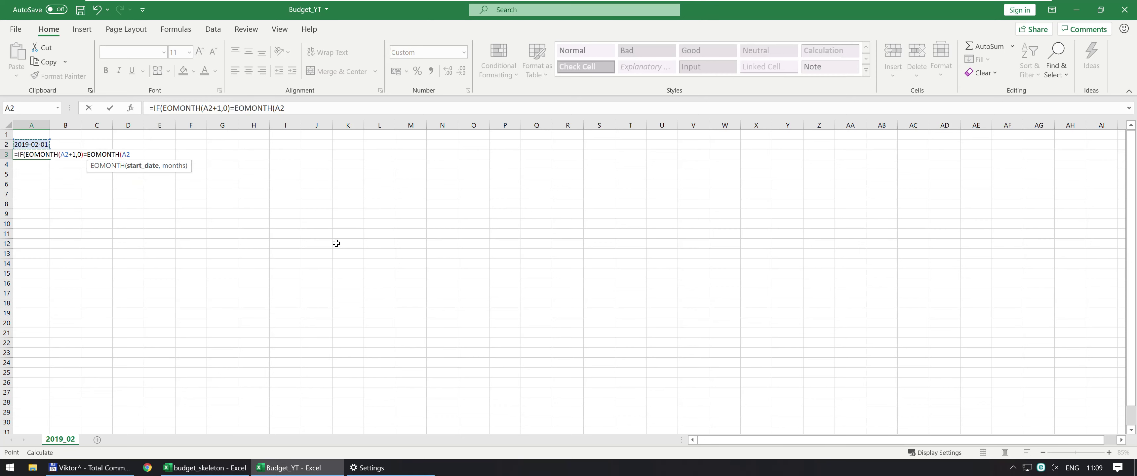
pyautogui.press('Up')
pyautogui.write(',0),')
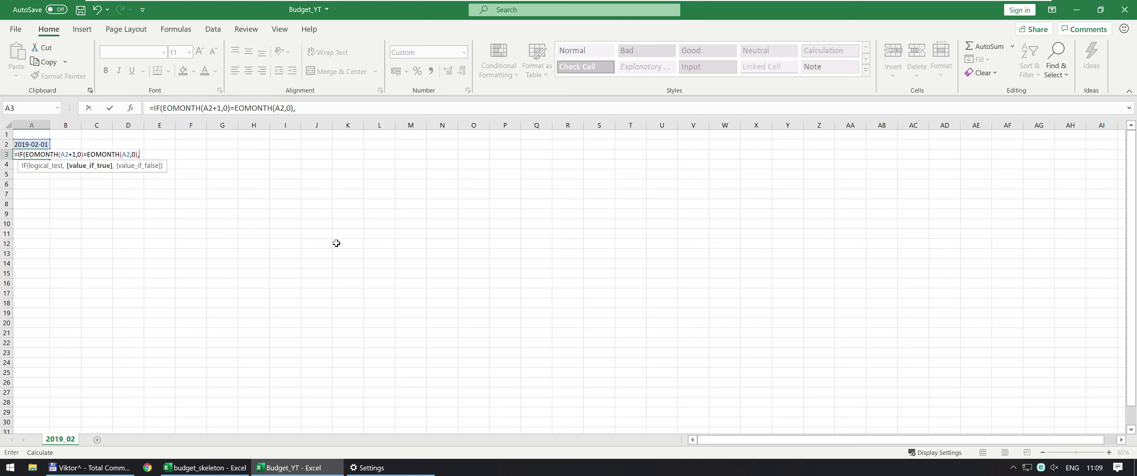
pyautogui.press('Up')
pyautogui.write('+1,""')
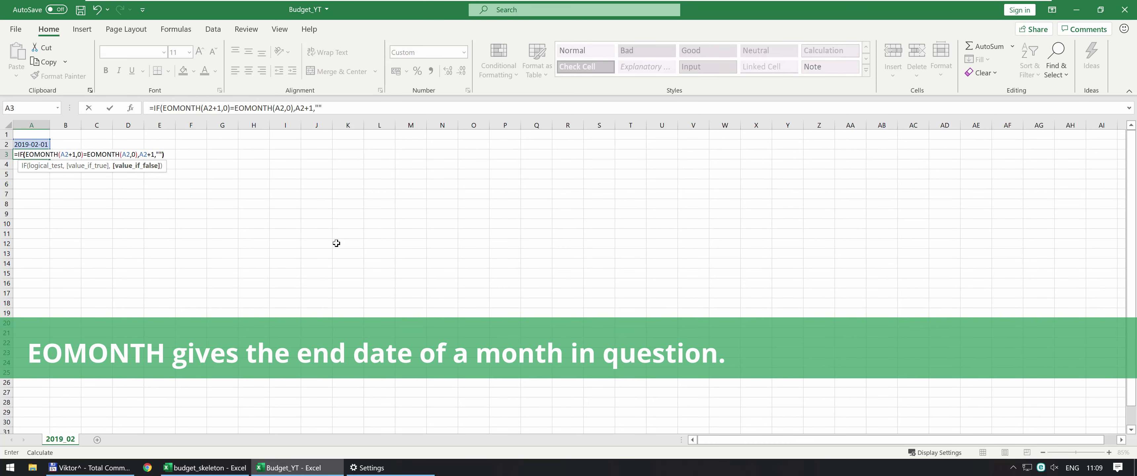
pyautogui.write(')')
pyautogui.press('Return')
pyautogui.press('Up')
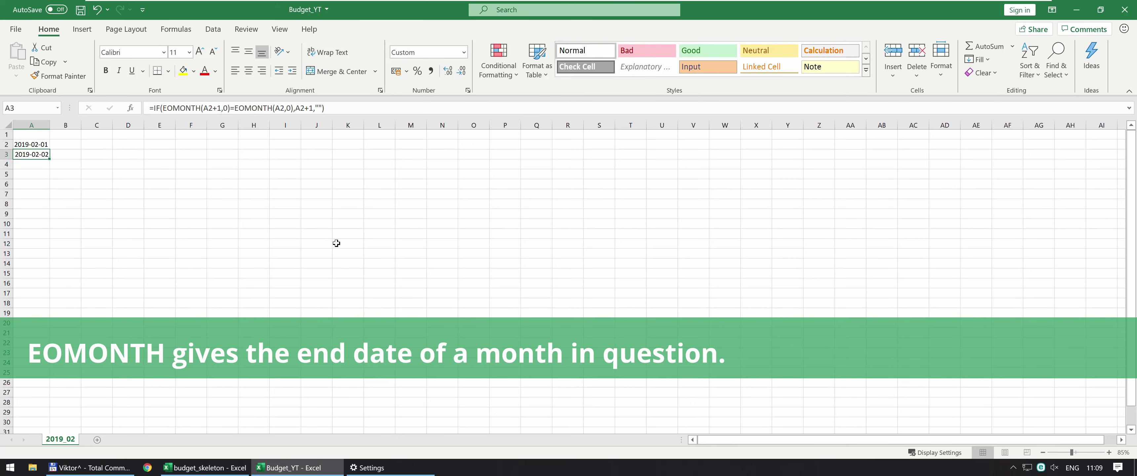
# Step: Copy the A3 formula down column A through row 34
pyautogui.hotkey('ctrl', 'c')
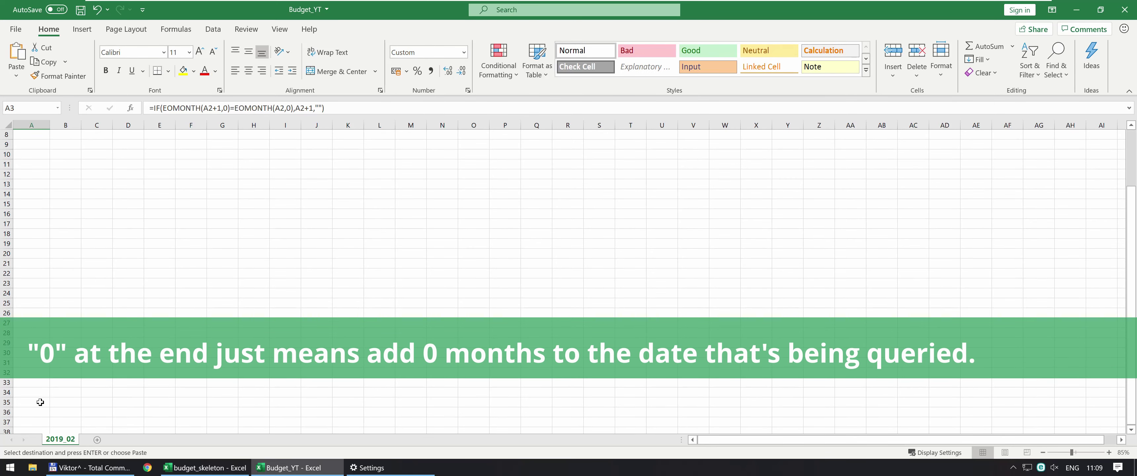
pyautogui.hotkey('ctrl', 'shift', 'Down')
pyautogui.hotkey('ctrl', 'v')
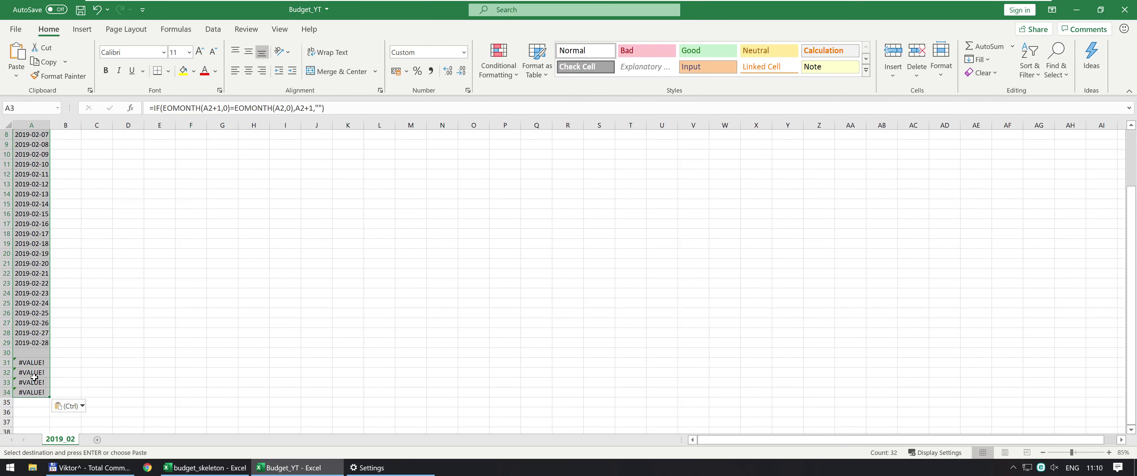
# Step: Wrap the date formula in A3:A34 in IFERROR with "" as the fallback, then check the cells past the month's end
pyautogui.scroll(3, 34, 377)
pyautogui.click(154, 107)
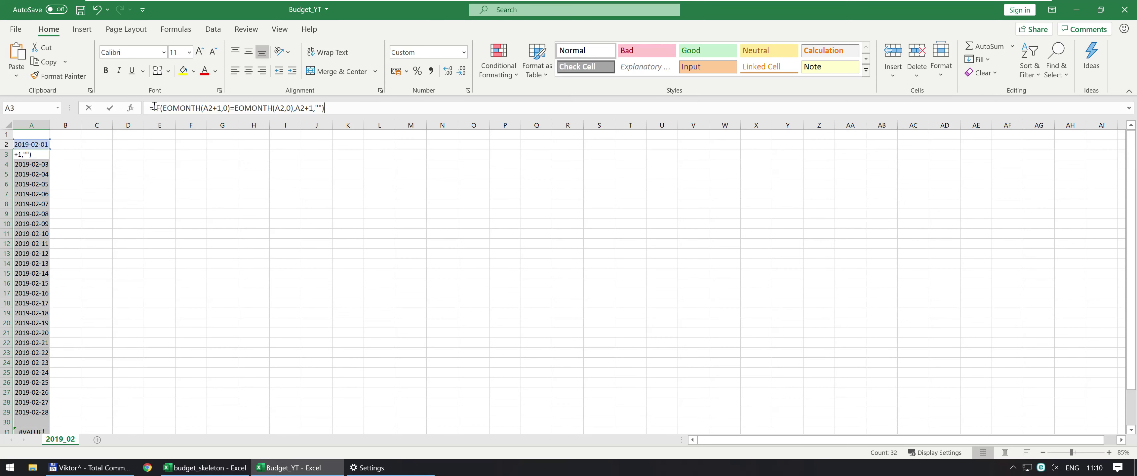
pyautogui.write('IFERROR(')
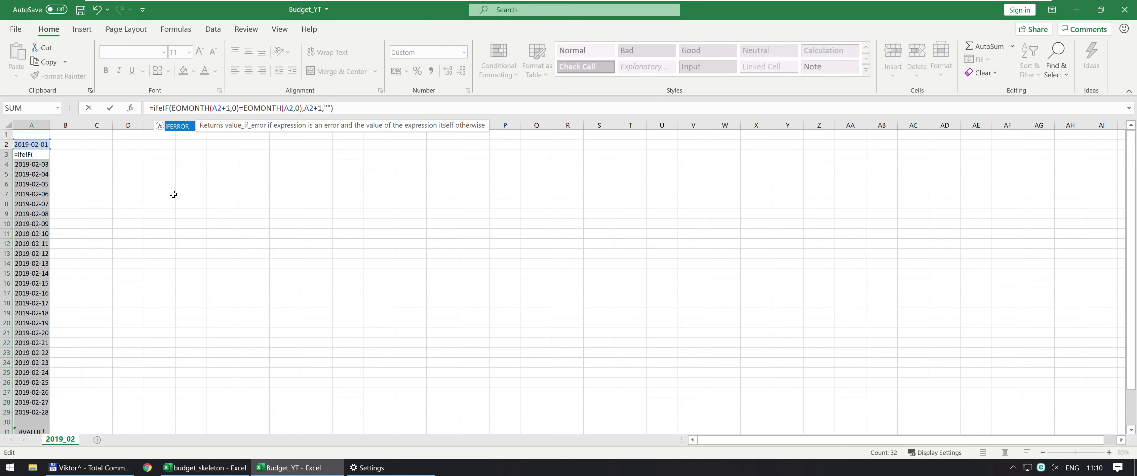
pyautogui.press('End')
pyautogui.write(',"")')
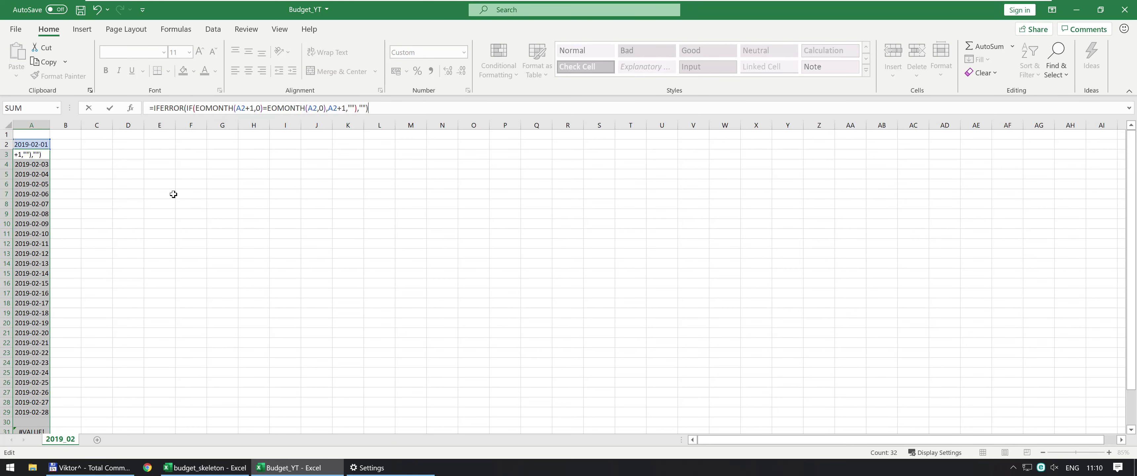
pyautogui.hotkey('ctrl', 'Return')
pyautogui.scroll(-2, 161, 224)
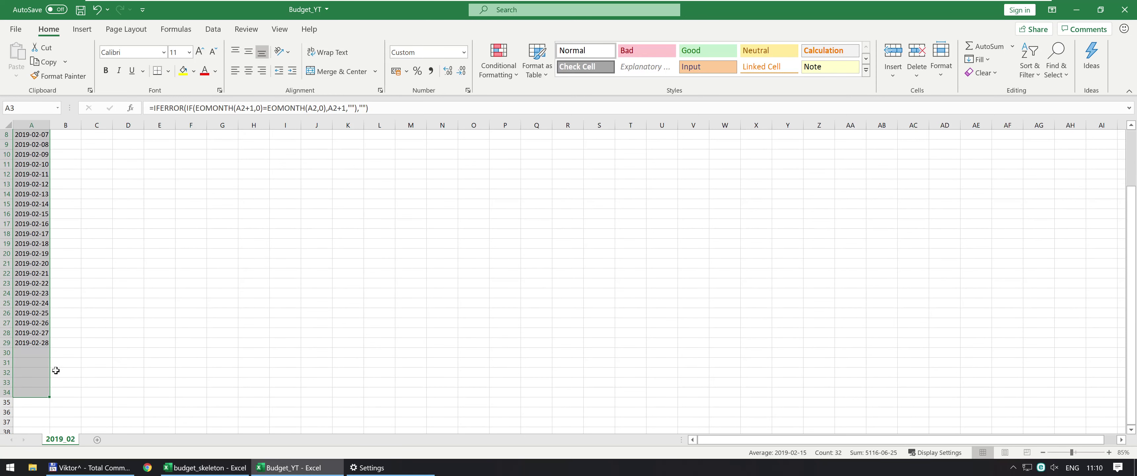
pyautogui.click(30, 363)
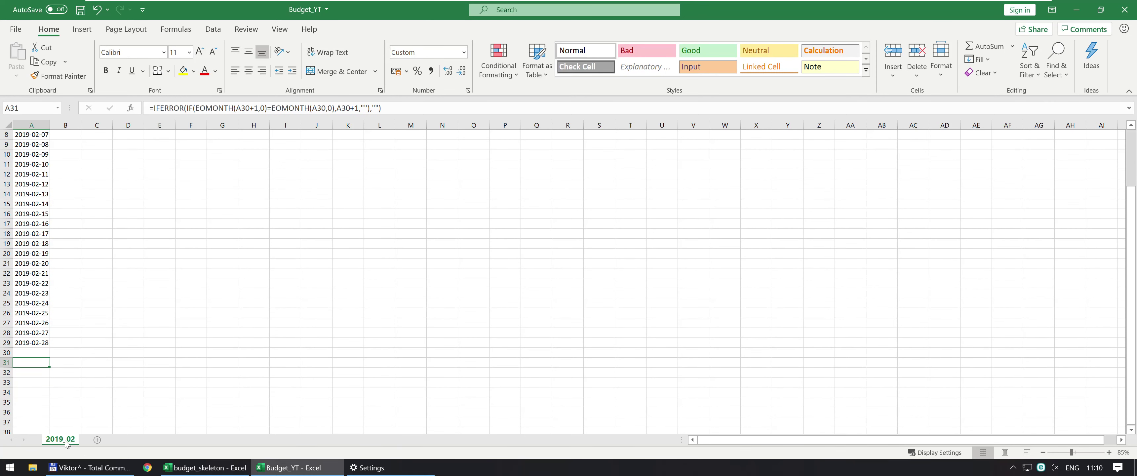
# Step: Rename the sheet to 2019_01
pyautogui.doubleClick(73, 439)
pyautogui.write('2019_01')
pyautogui.press('Return')
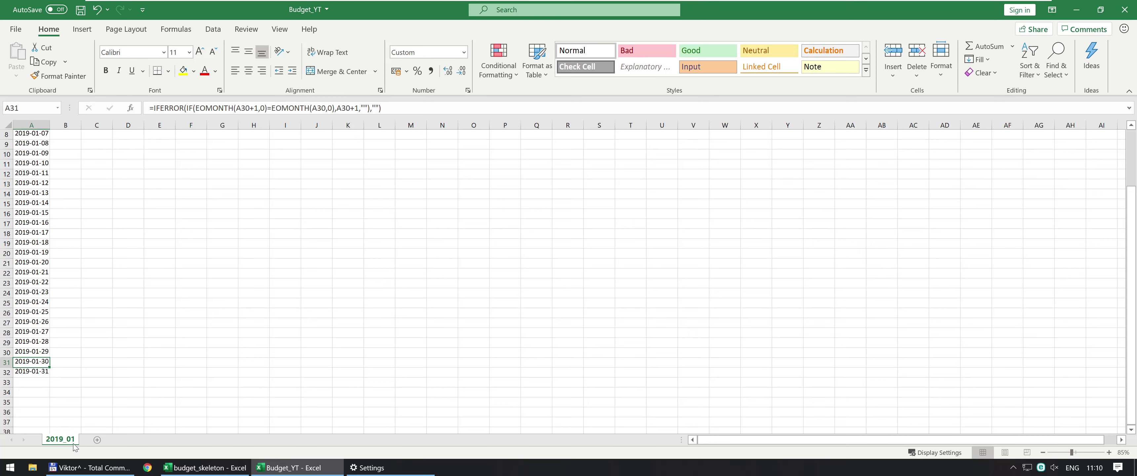
# Step: Delete the surplus date formulas in A33:A34, below the last possible day of a month, and return to A1
pyautogui.click(32, 383)
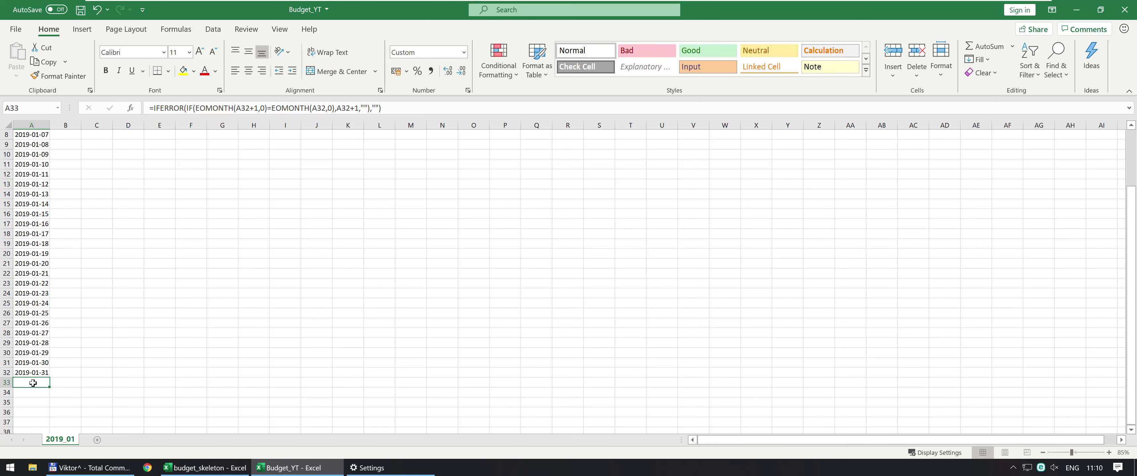
pyautogui.hotkey('shift', 'Down')
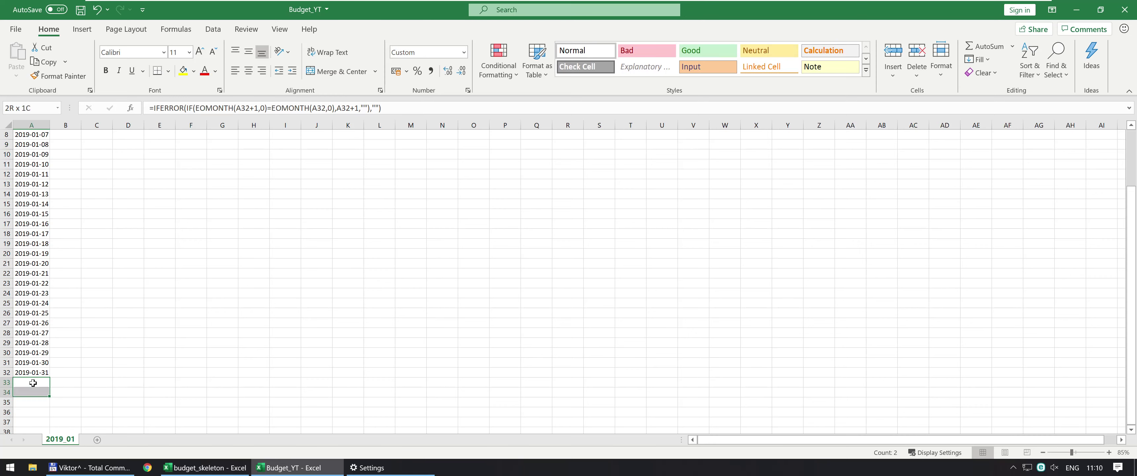
pyautogui.press('Delete')
pyautogui.press('Up')
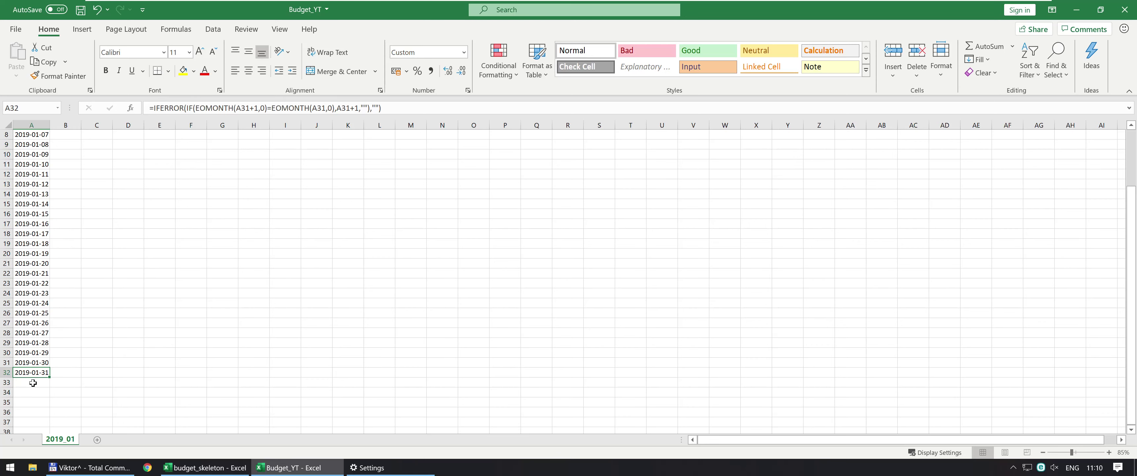
pyautogui.hotkey('ctrl', 'Home')
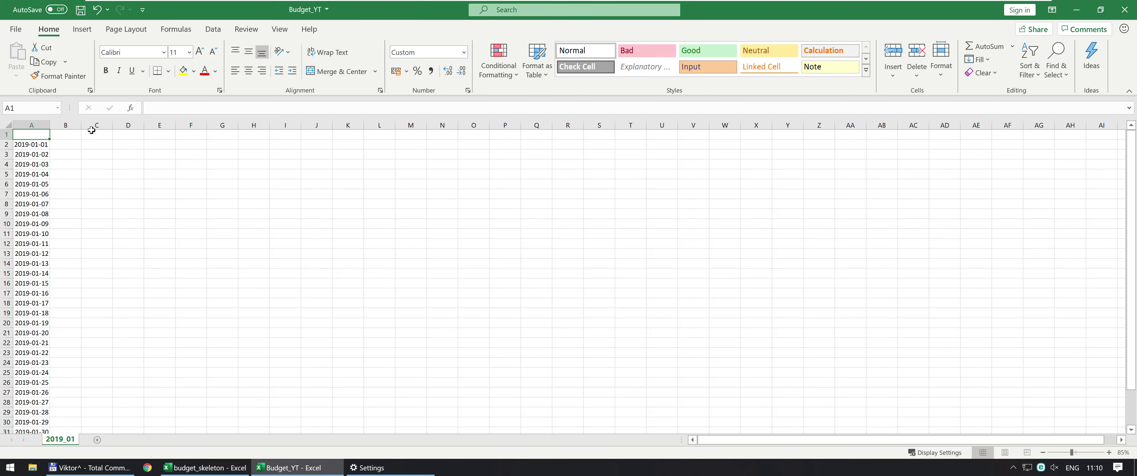
# Step: Copy the category headers B1:S1 from the 2019_1 sheet of budget_skeleton into Budget_YT, starting at B1
pyautogui.click(64, 135)
pyautogui.hotkey('alt', 'Tab')
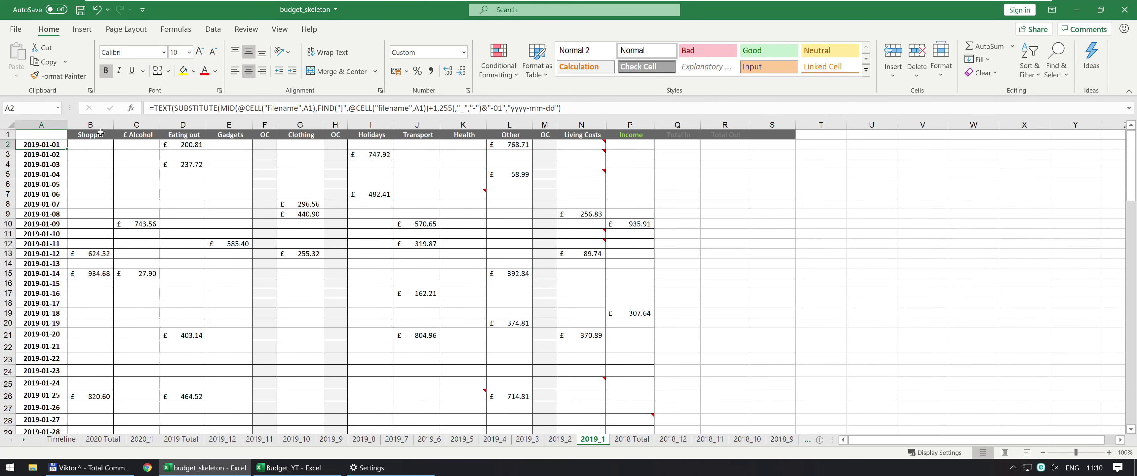
pyautogui.moveTo(85, 137); pyautogui.dragTo(772, 135)
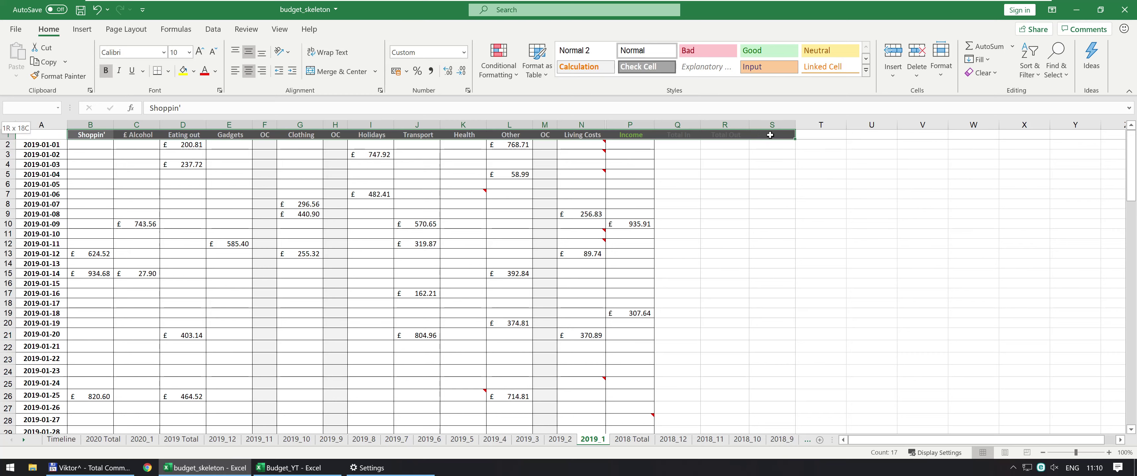
pyautogui.hotkey('ctrl', 'c')
pyautogui.hotkey('alt', 'Tab')
pyautogui.hotkey('ctrl', 'v')
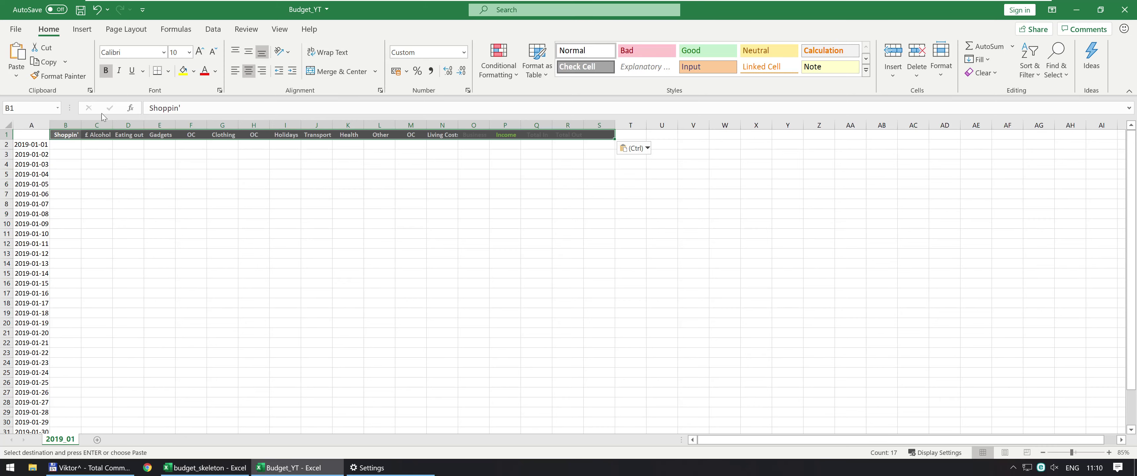
# Step: Copy A1:S34 from the 2019_1 sheet of budget_skeleton and paste only its formats into Budget_YT at A1
pyautogui.hotkey('alt', 'Tab')
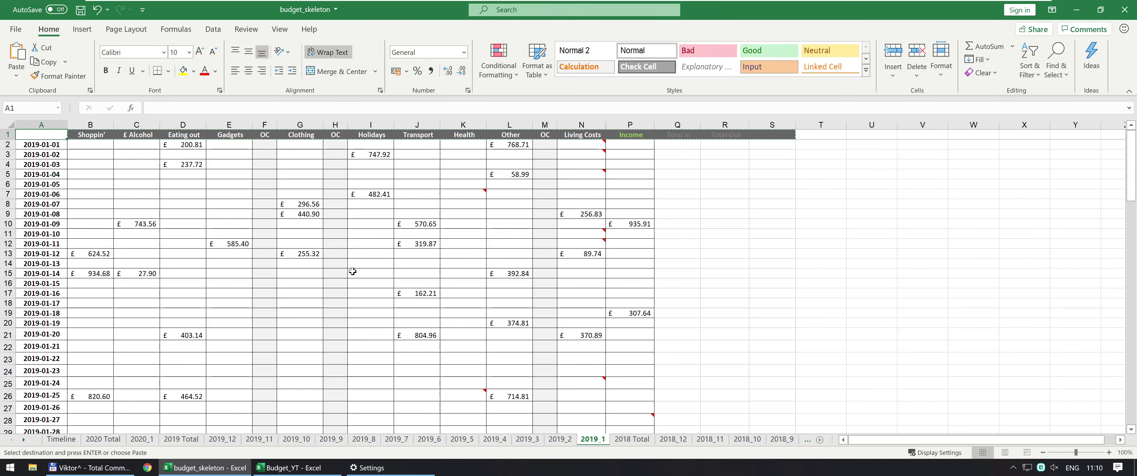
pyautogui.keyDown('shift'); pyautogui.click(788, 355); pyautogui.keyUp('shift')
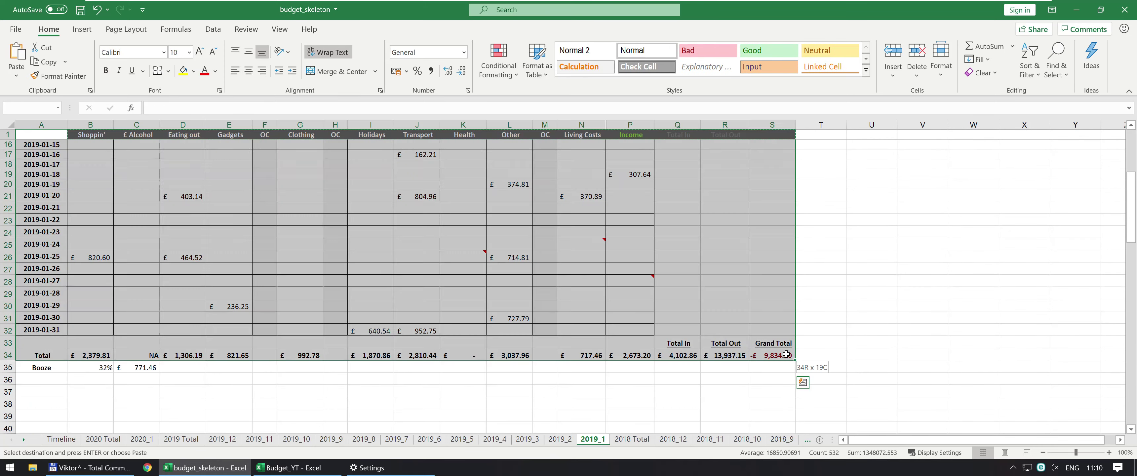
pyautogui.hotkey('ctrl', 'c')
pyautogui.hotkey('alt', 'Tab')
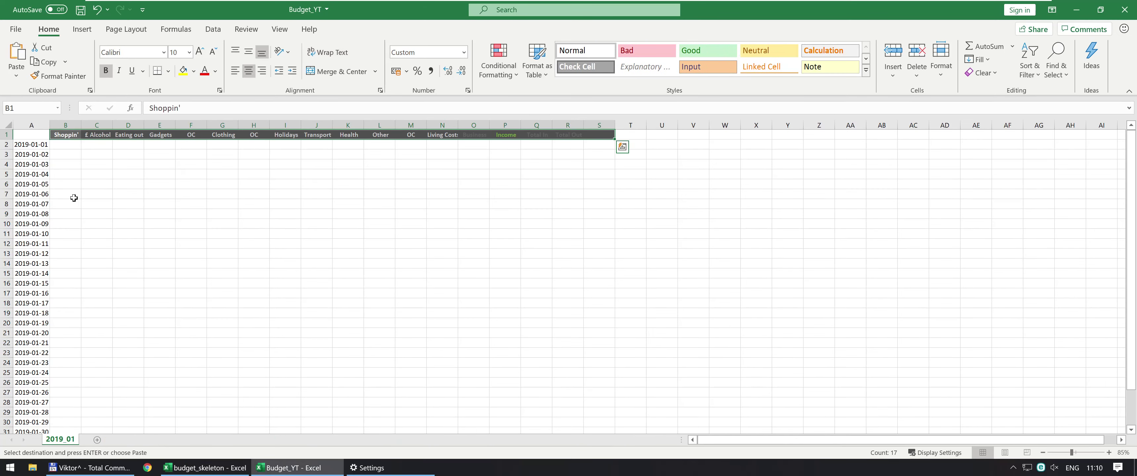
pyautogui.rightClick(33, 138)
pyautogui.press('s')
pyautogui.press('t')
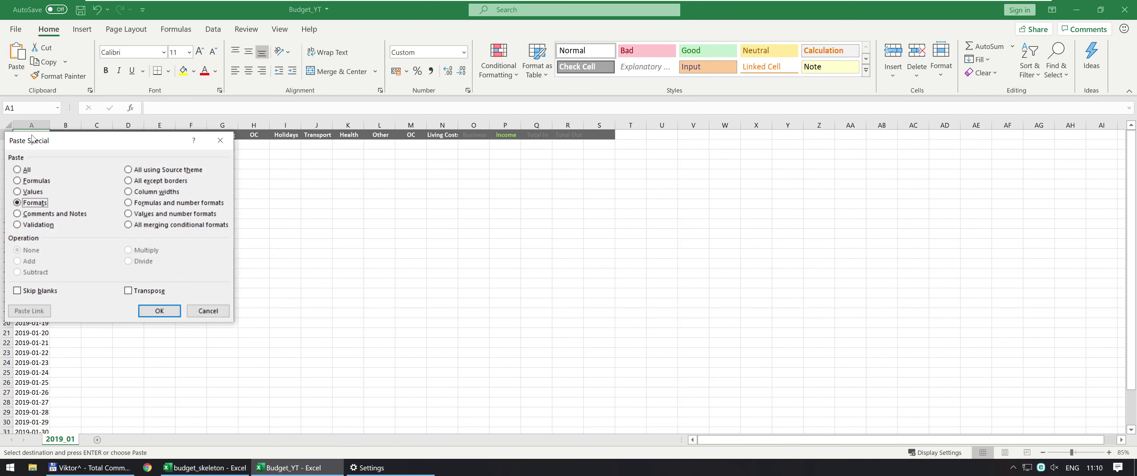
pyautogui.press('Return')
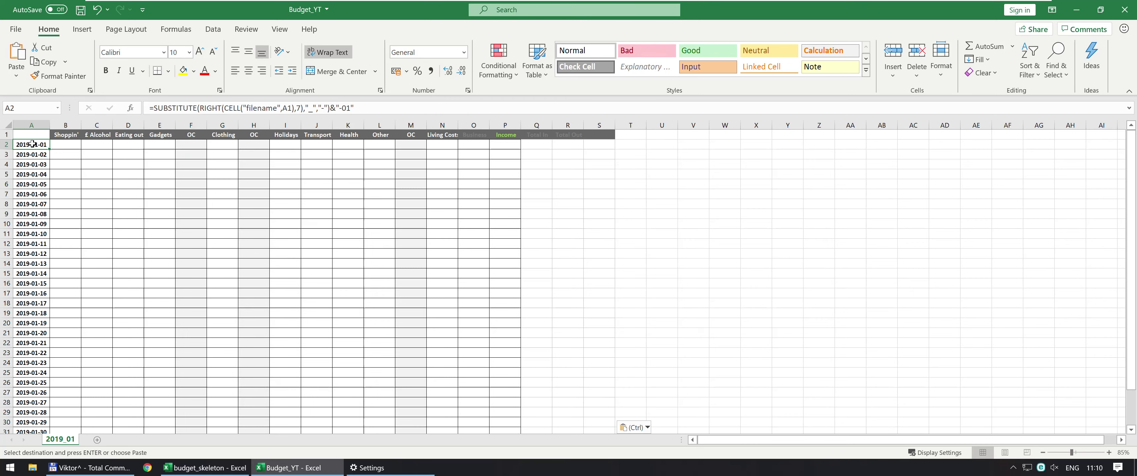
# Step: Examine the formatted date cells and their formulas at the start of column A
pyautogui.click(32, 143)
pyautogui.press('Down')
pyautogui.press('Down')
pyautogui.press('Down')
pyautogui.press('Down')
pyautogui.press('Down')
pyautogui.press('Down')
pyautogui.press('Down')
pyautogui.press('Down')
pyautogui.press('Down')
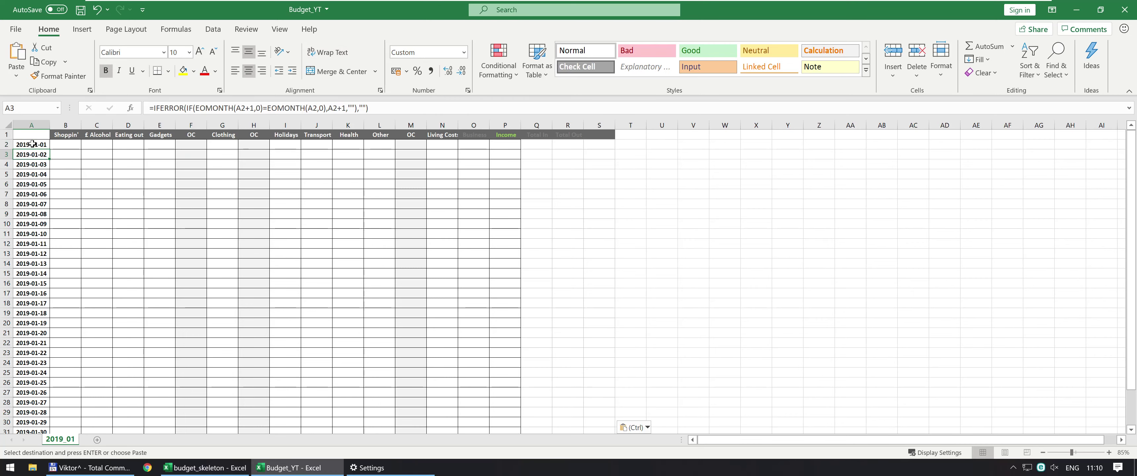
pyautogui.press('Up')
pyautogui.press('Up')
pyautogui.press('Up')
pyautogui.press('Up')
pyautogui.press('Up')
pyautogui.press('Up')
pyautogui.press('Up')
pyautogui.press('Up')
pyautogui.press('Up')
pyautogui.press('Up')
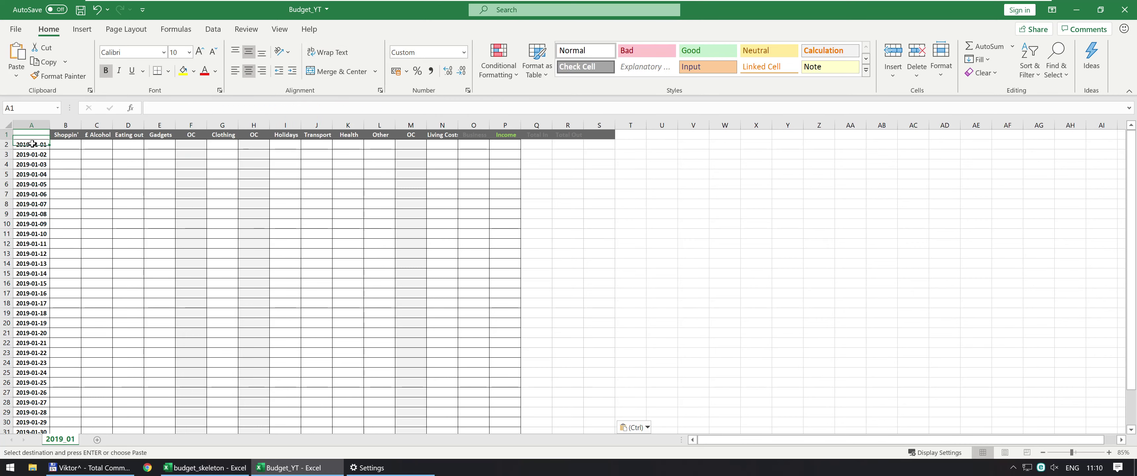
# Step: Look through the category headers across row 1 and go back to B1
pyautogui.press('Right')
pyautogui.press('Right')
pyautogui.press('Right')
pyautogui.press('Right')
pyautogui.press('Right')
pyautogui.press('Right')
pyautogui.press('Right')
pyautogui.press('Right')
pyautogui.press('Right')
pyautogui.press('Right')
pyautogui.press('Right')
pyautogui.press('Right')
pyautogui.press('Right')
pyautogui.press('Right')
pyautogui.press('Right')
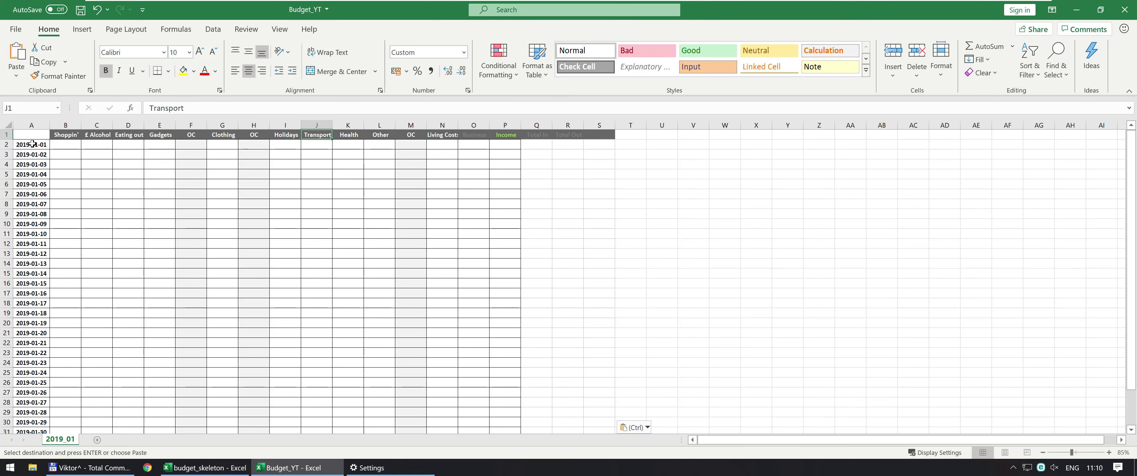
pyautogui.press('Left')
pyautogui.press('Left')
pyautogui.press('Left')
pyautogui.press('Left')
pyautogui.press('Left')
pyautogui.press('Left')
pyautogui.press('Left')
pyautogui.press('Left')
pyautogui.press('Left')
pyautogui.press('Left')
pyautogui.press('Left')
pyautogui.press('Left')
pyautogui.press('Left')
pyautogui.press('Left')
pyautogui.press('Left')
pyautogui.press('Right')
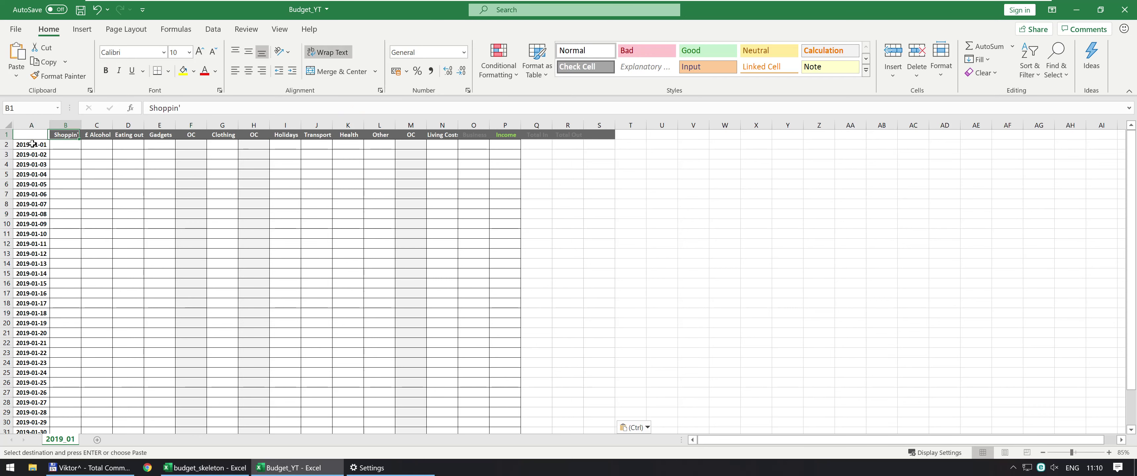
# Step: Select A34 below the dates as the Total row's location and look back over the table
pyautogui.scroll(-2, 213, 342)
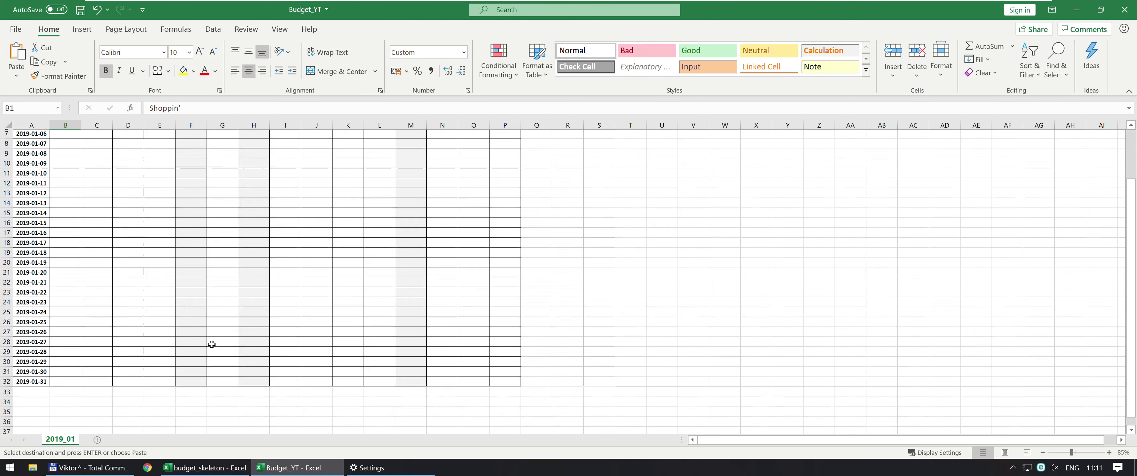
pyautogui.click(41, 392)
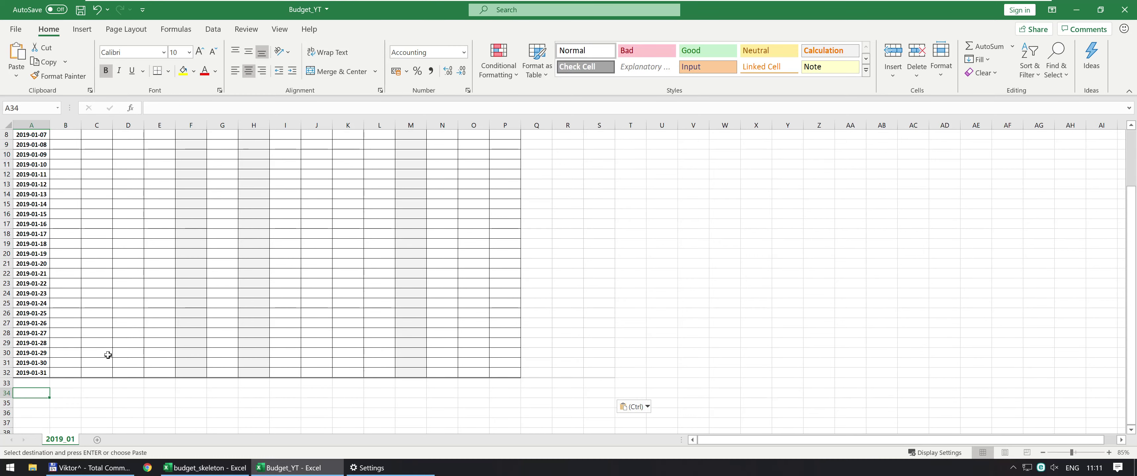
pyautogui.scroll(3, 242, 310)
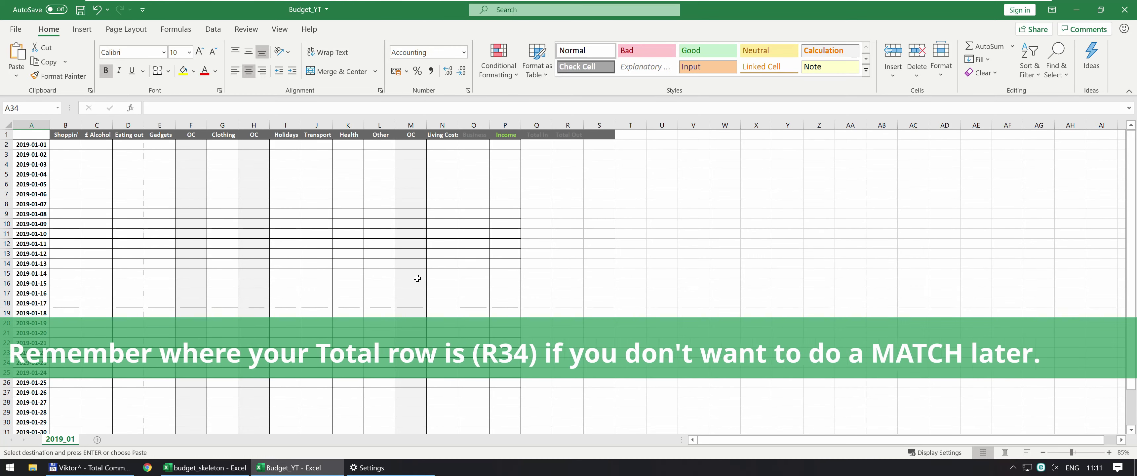
# Step: Try to copy B9:P32 from the 2019_1 sheet of budget_skeleton and paste only its values into Budget_YT at B2
pyautogui.hotkey('alt', 'Tab')
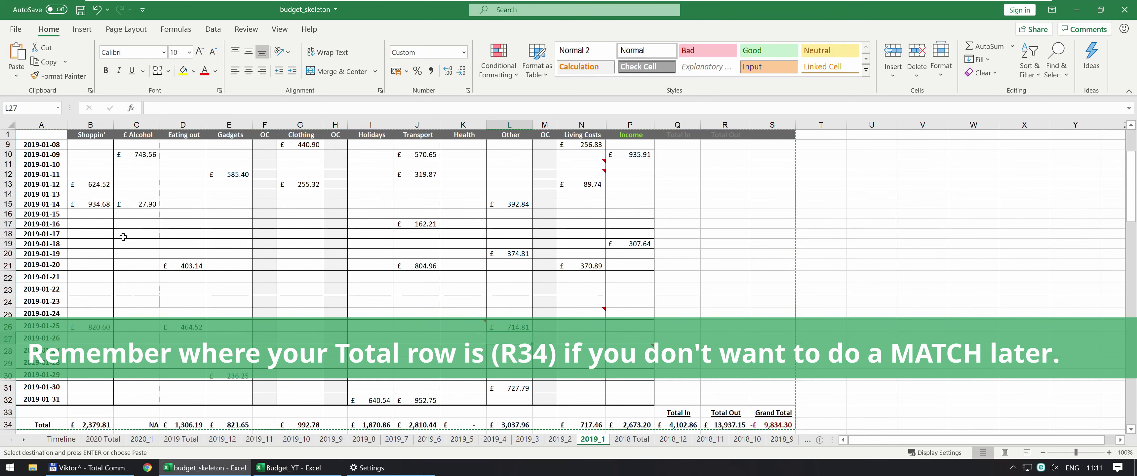
pyautogui.moveTo(81, 144); pyautogui.dragTo(624, 397)
pyautogui.hotkey('ctrl', 'c')
pyautogui.hotkey('alt', 'Tab')
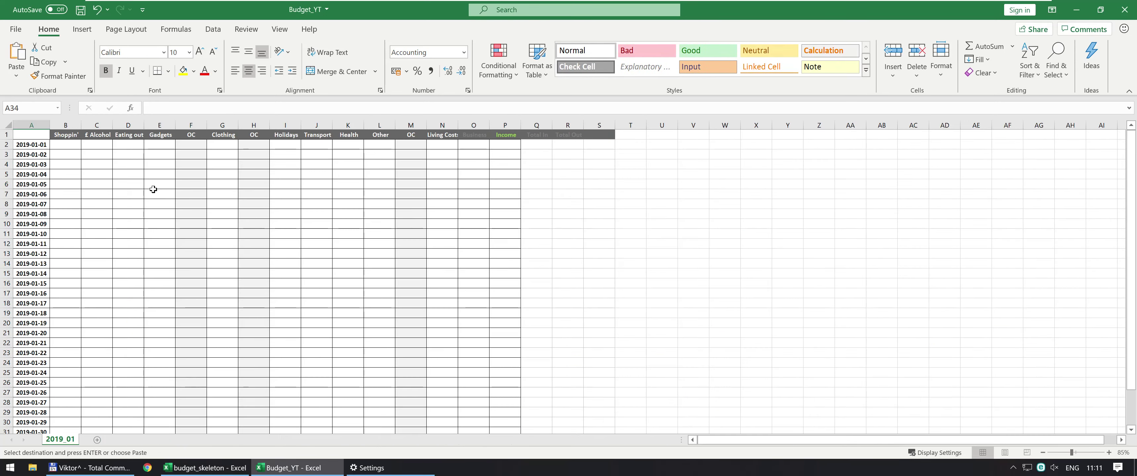
pyautogui.rightClick(62, 145)
pyautogui.press('s')
pyautogui.press('v')
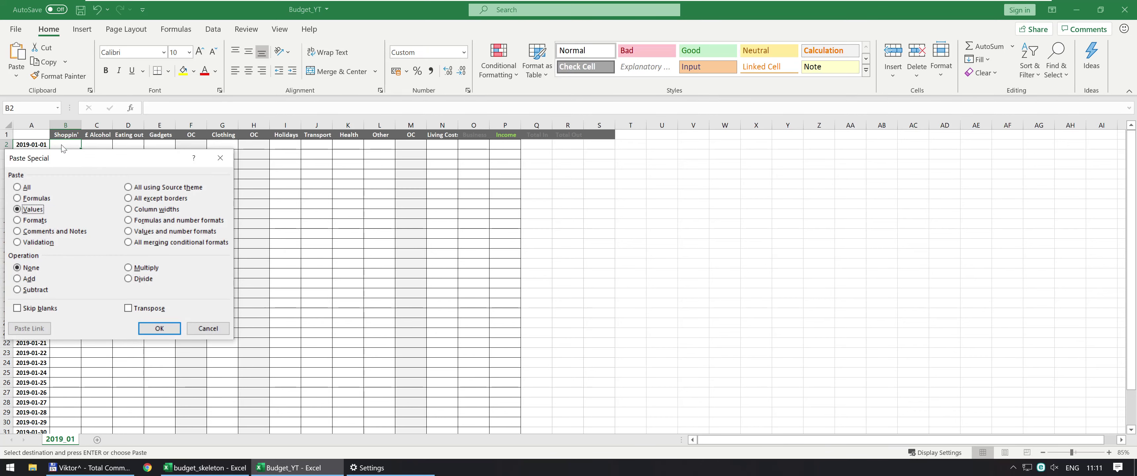
pyautogui.press('Return')
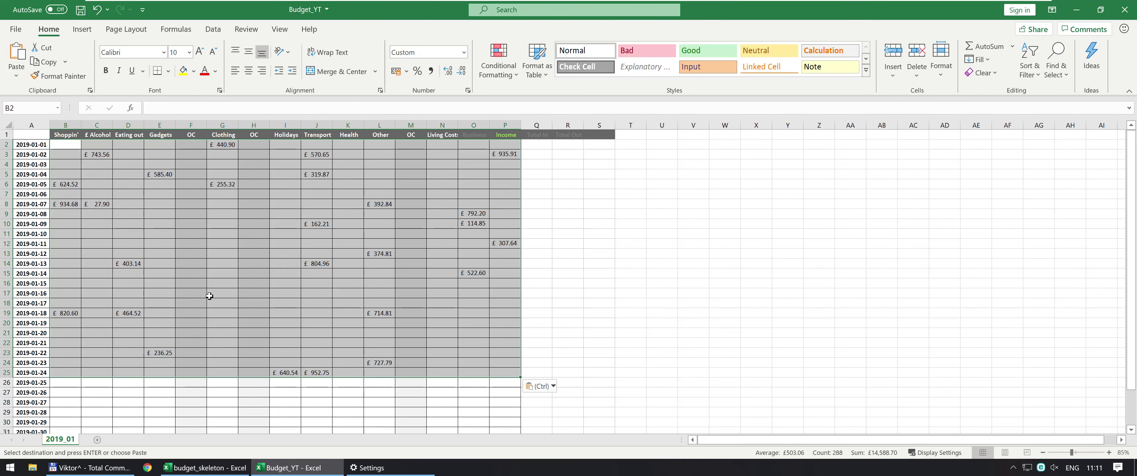
pyautogui.scroll(-2, 209, 295)
# Step: Copy B2:P32 from the 2019_1 sheet of budget_skeleton and paste only its values into Budget_YT at B2
pyautogui.hotkey('alt', 'Tab')
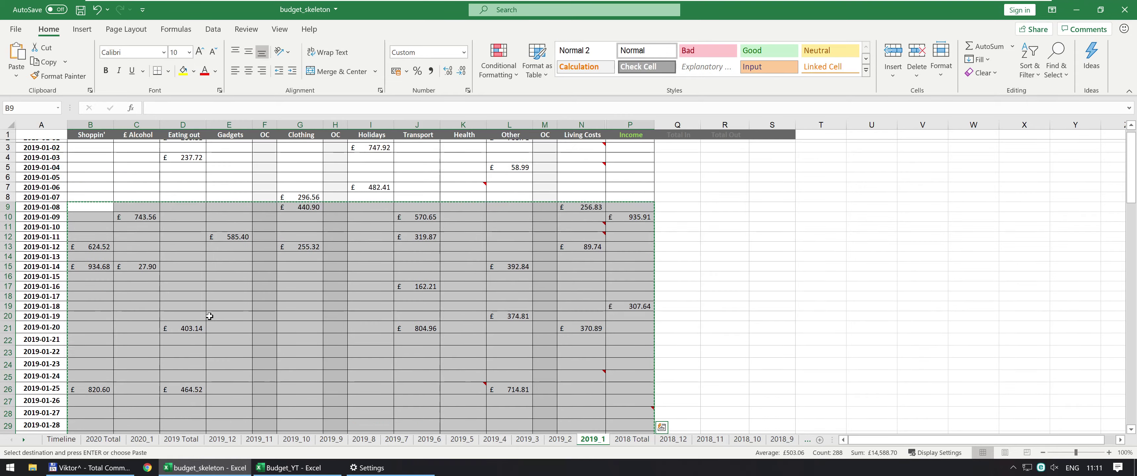
pyautogui.scroll(1, 209, 316)
pyautogui.moveTo(76, 144); pyautogui.dragTo(242, 226)
pyautogui.scroll(-5, 506, 313)
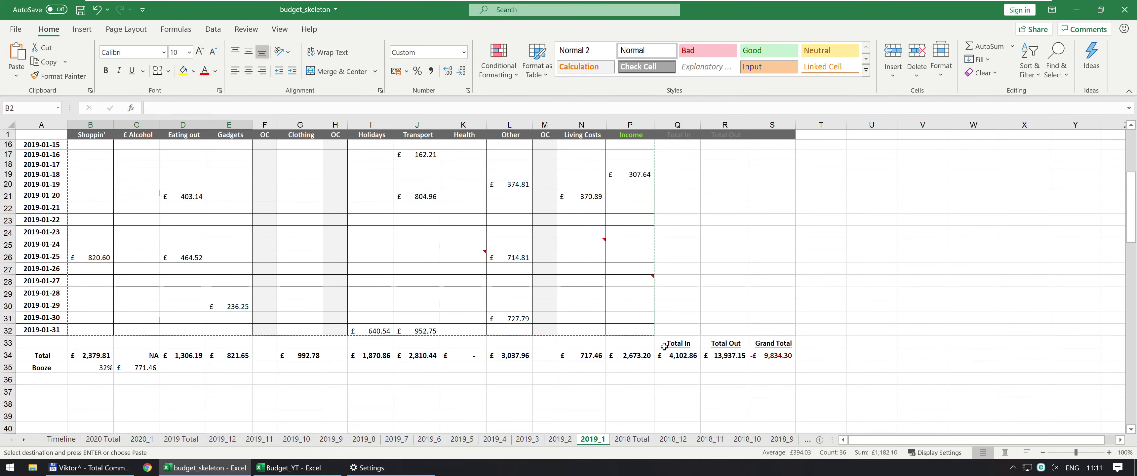
pyautogui.keyDown('shift'); pyautogui.click(634, 330); pyautogui.keyUp('shift')
pyautogui.hotkey('ctrl', 'c')
pyautogui.hotkey('alt', 'Tab')
pyautogui.scroll(3, 127, 203)
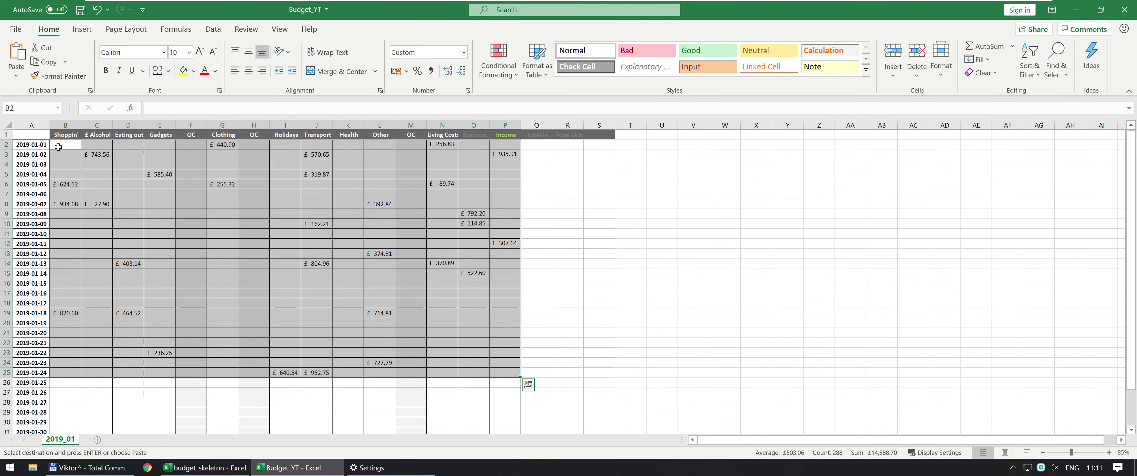
pyautogui.click(58, 147)
pyautogui.hotkey('ctrl', 'alt', 'v')
pyautogui.press('v')
pyautogui.press('Return')
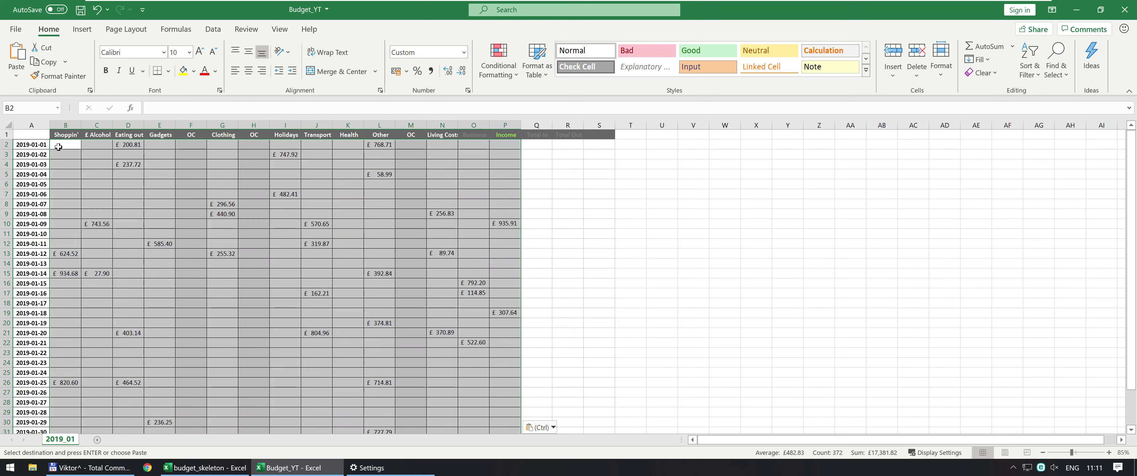
pyautogui.click(122, 178)
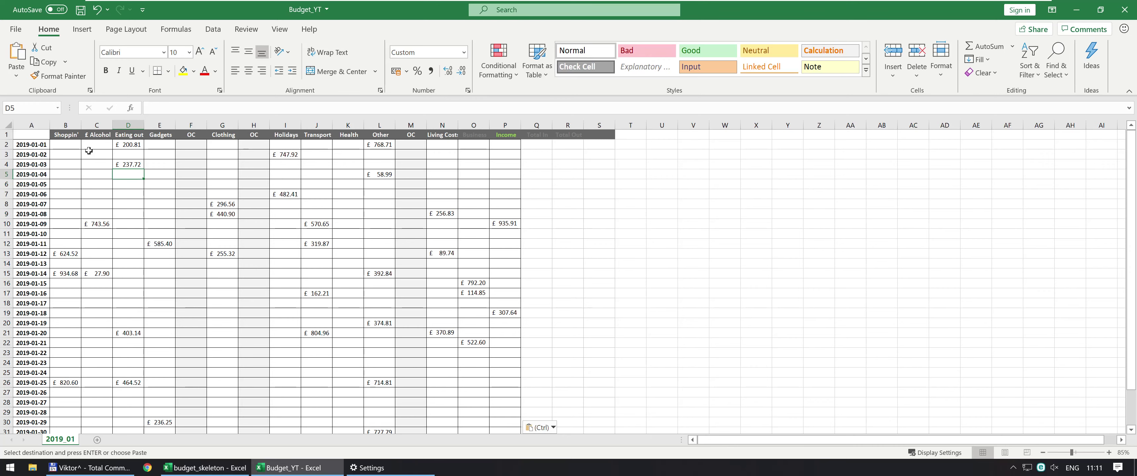
# Step: Delete the entire £ Alcohol column from the Budget_YT sheet
pyautogui.click(95, 124)
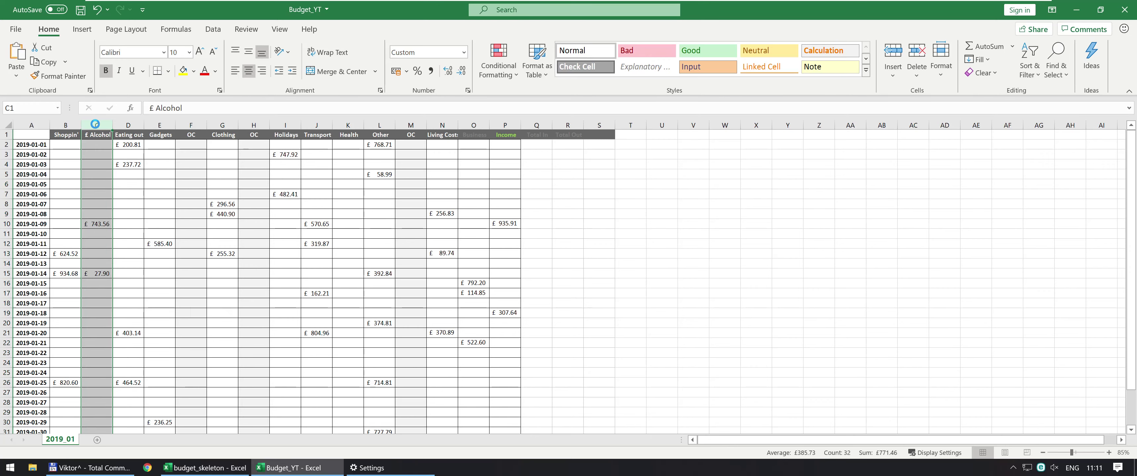
pyautogui.hotkey('ctrl', '-')
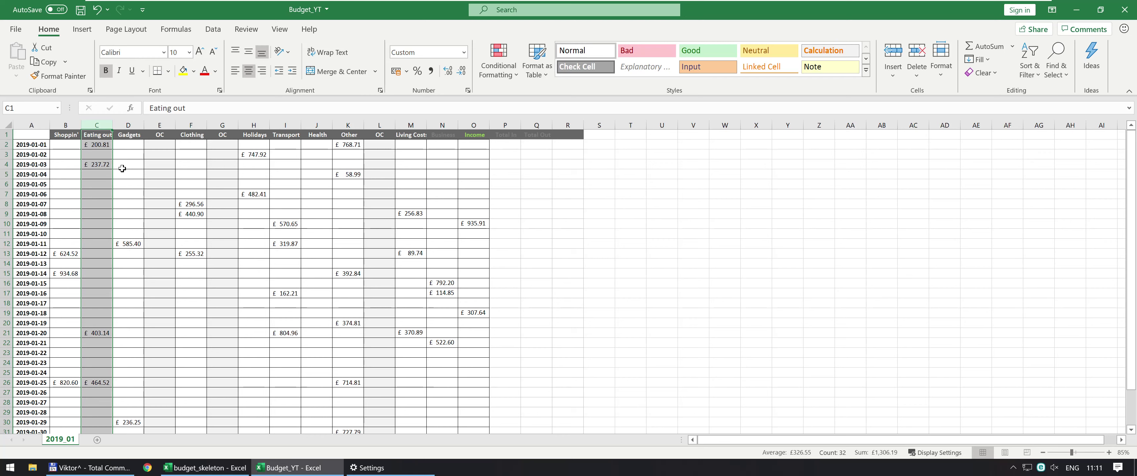
pyautogui.click(101, 223)
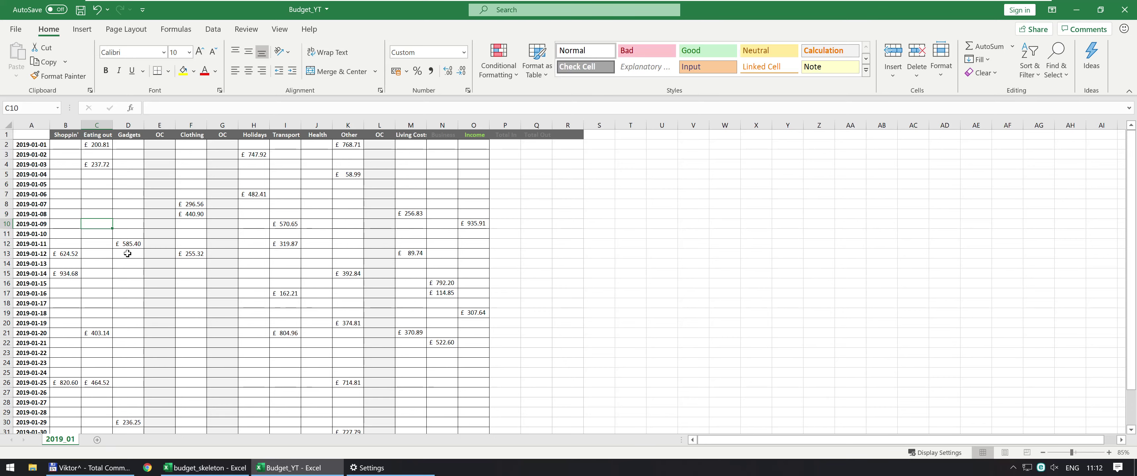
# Step: Freeze the top row so the category headers stay in view above the dates
pyautogui.scroll(-2, 127, 257)
pyautogui.scroll(3, 128, 264)
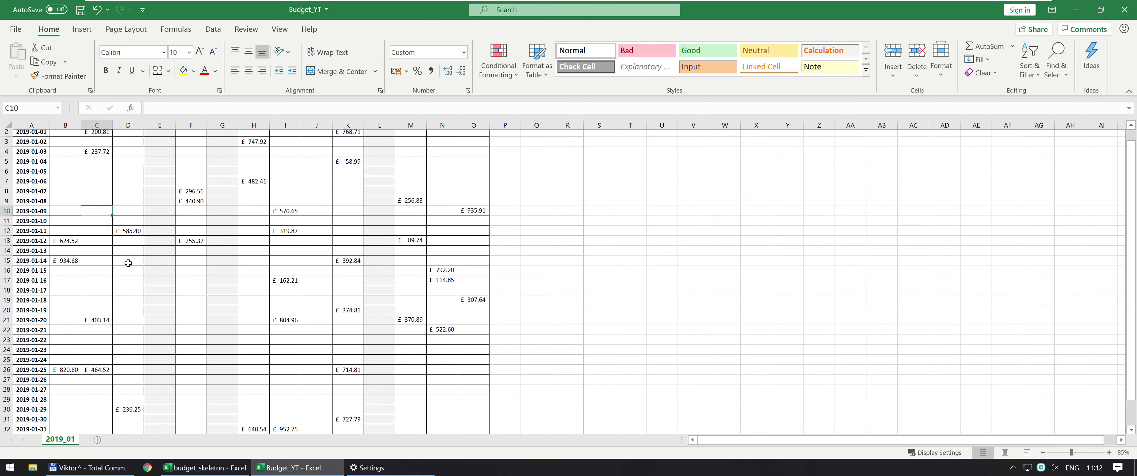
pyautogui.scroll(-2, 127, 265)
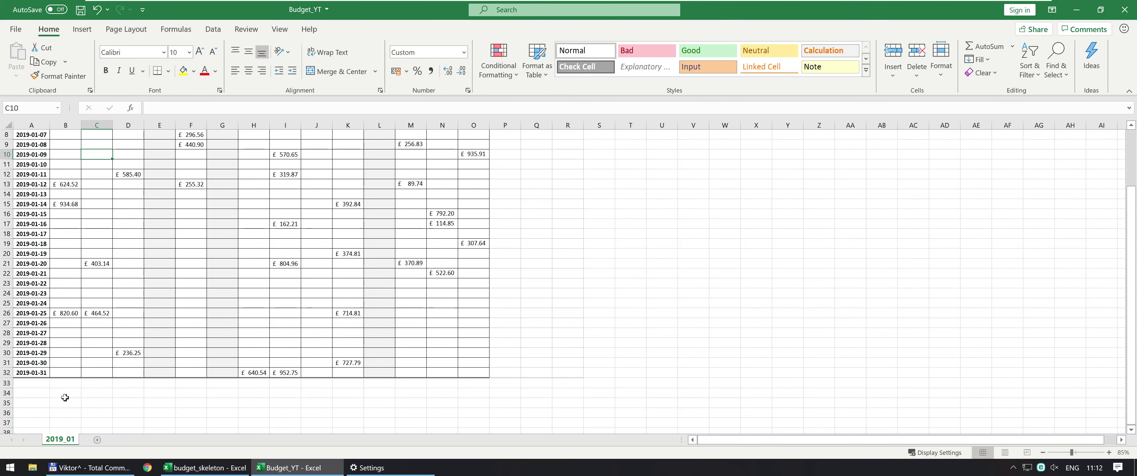
pyautogui.scroll(2, 139, 357)
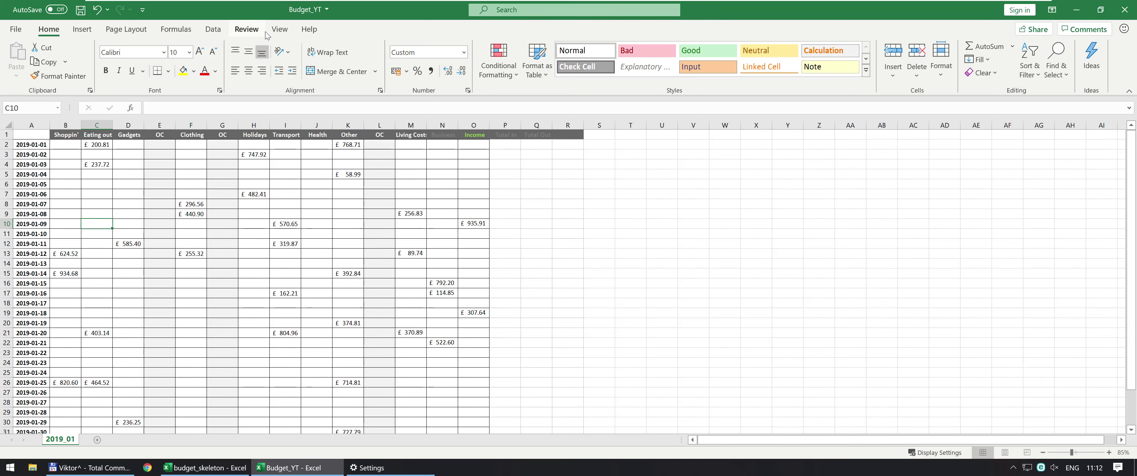
pyautogui.click(279, 30)
pyautogui.click(388, 66)
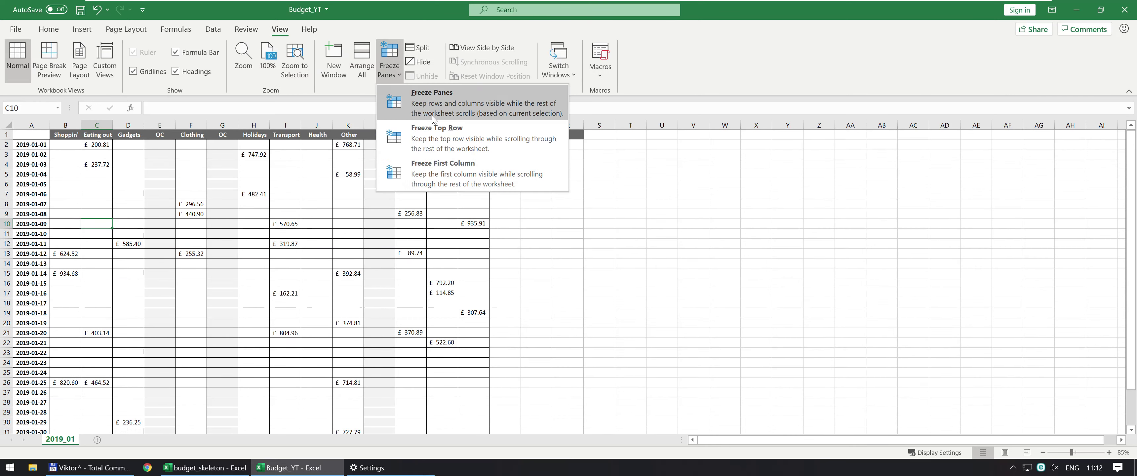
pyautogui.click(430, 144)
pyautogui.scroll(-2, 185, 272)
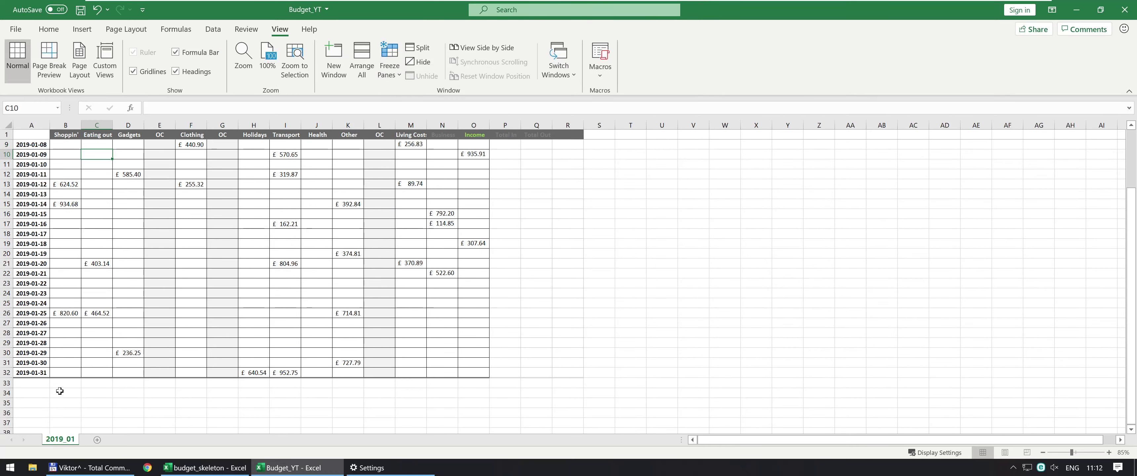
pyautogui.moveTo(57, 393); pyautogui.dragTo(83, 392)
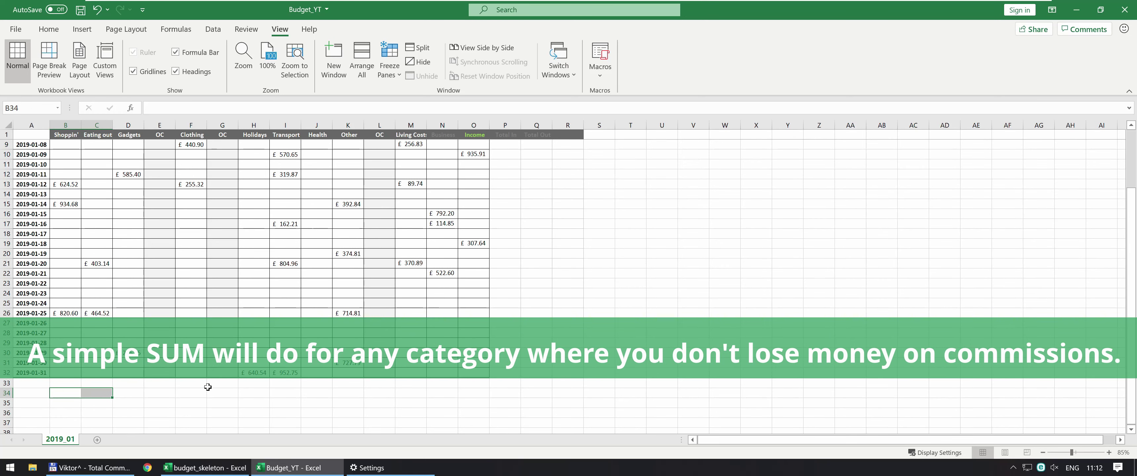
pyautogui.keyDown('ctrl'); pyautogui.click(267, 394); pyautogui.keyUp('ctrl')
pyautogui.moveTo(285, 394); pyautogui.dragTo(348, 394)
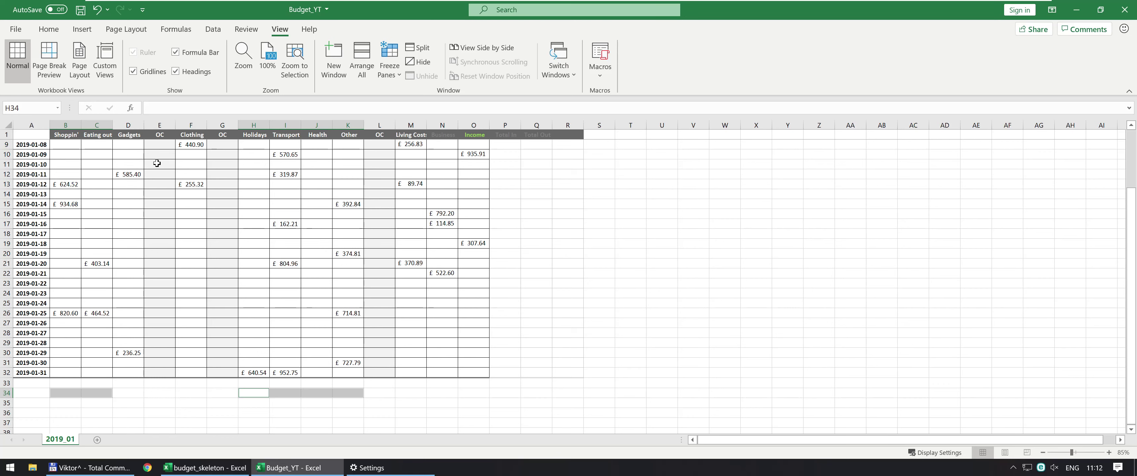
pyautogui.click(149, 390)
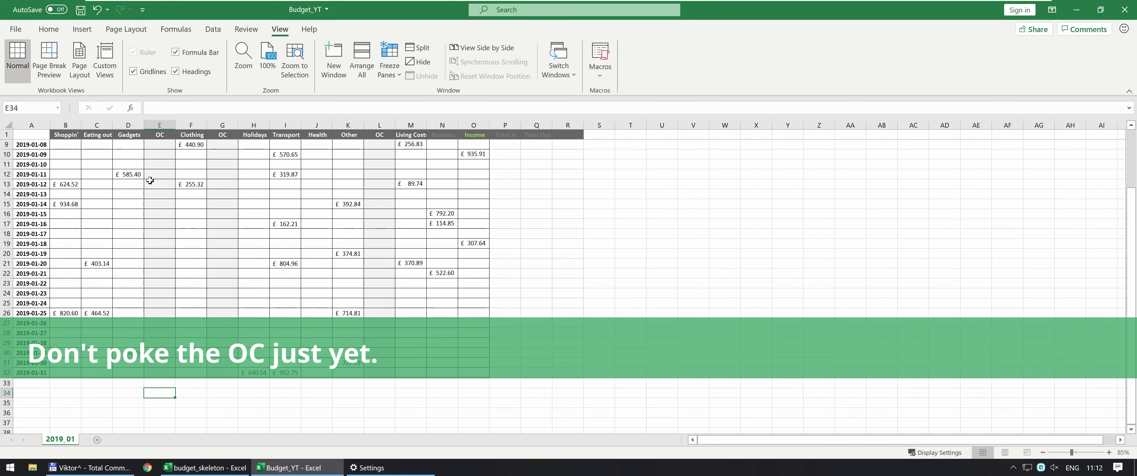
pyautogui.moveTo(161, 203); pyautogui.dragTo(149, 383)
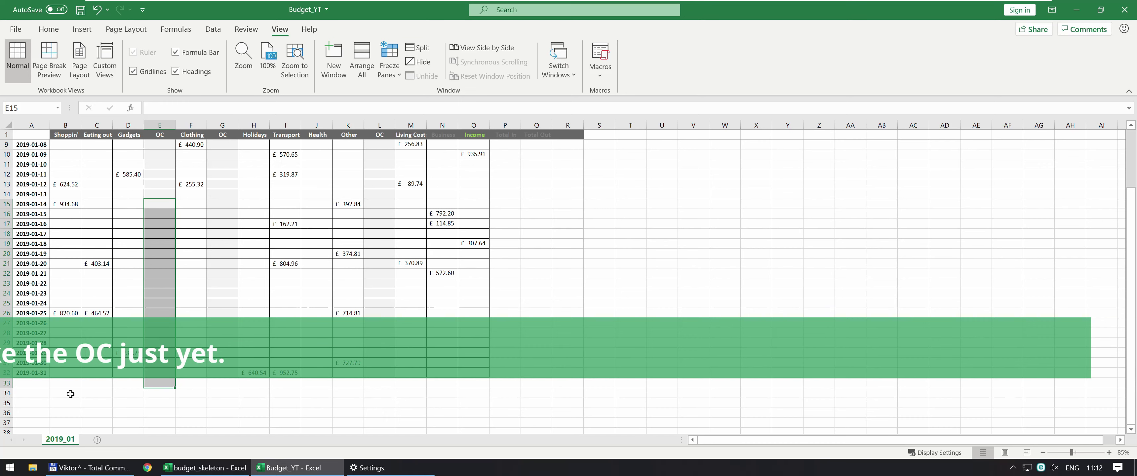
# Step: Fill B34:C34, H34:J34 and M34:O34 together with SUM formulas that total rows 2 to 32 of each column
pyautogui.moveTo(71, 393); pyautogui.dragTo(89, 393)
pyautogui.moveTo(254, 393); pyautogui.dragTo(329, 394)
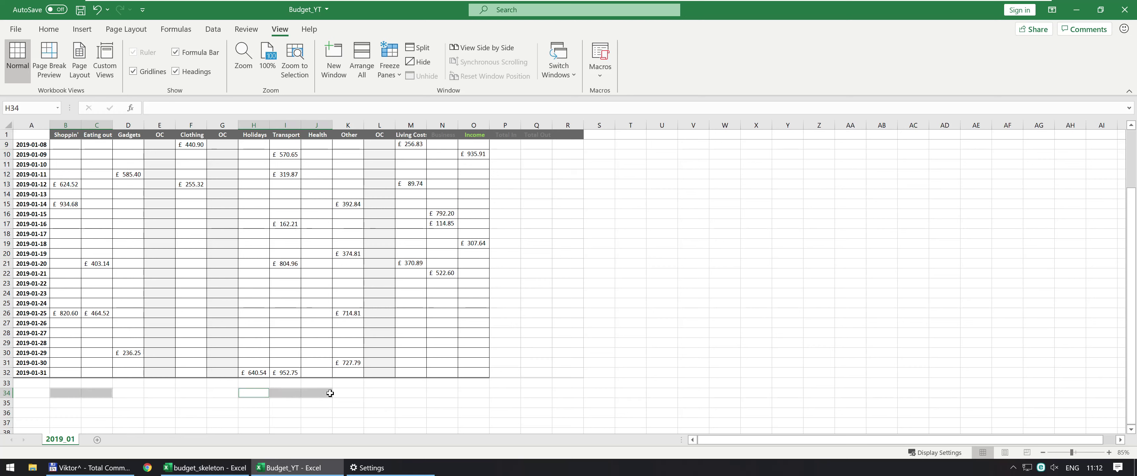
pyautogui.moveTo(406, 395); pyautogui.dragTo(461, 397)
pyautogui.write('=sum')
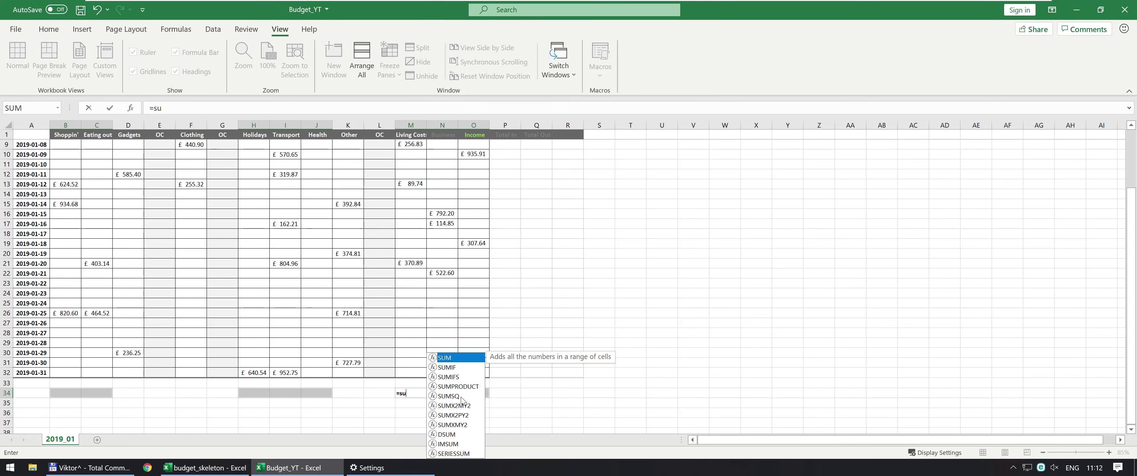
pyautogui.press('Tab')
pyautogui.moveTo(410, 373); pyautogui.dragTo(405, 144)
pyautogui.scroll(3, 411, 226)
pyautogui.hotkey('ctrl', 'Return')
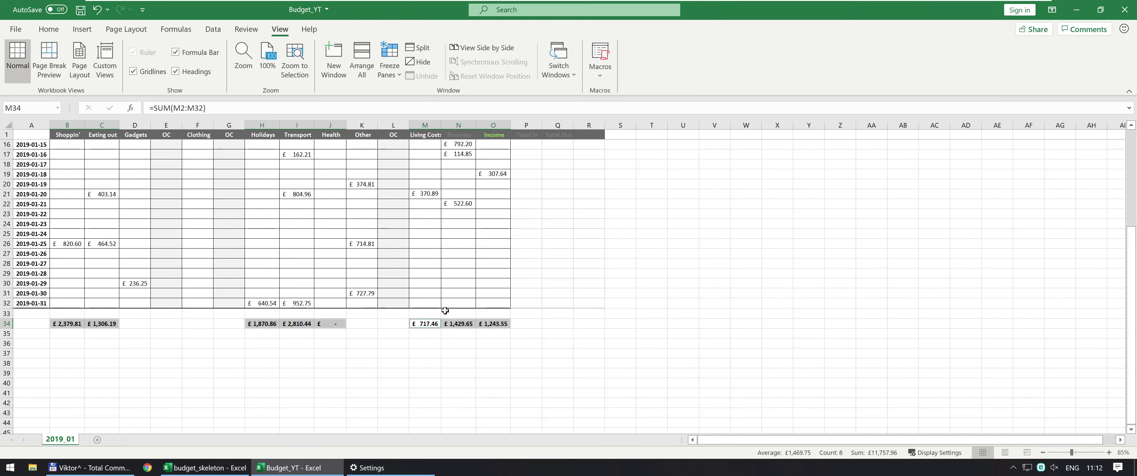
pyautogui.scroll(2, 445, 310)
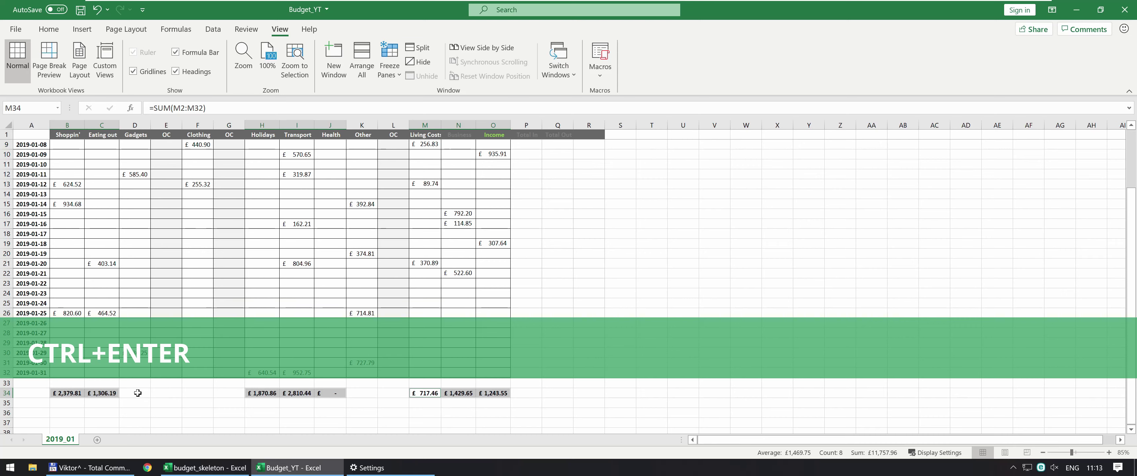
# Step: Enter -100 in D13 as a Gadgets sale on 2019-01-12
pyautogui.click(135, 175)
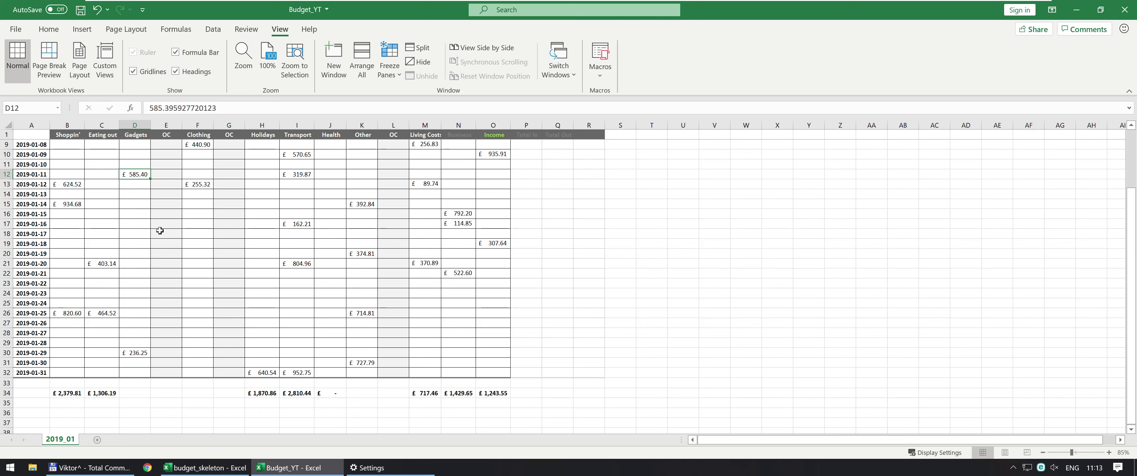
pyautogui.press('Down')
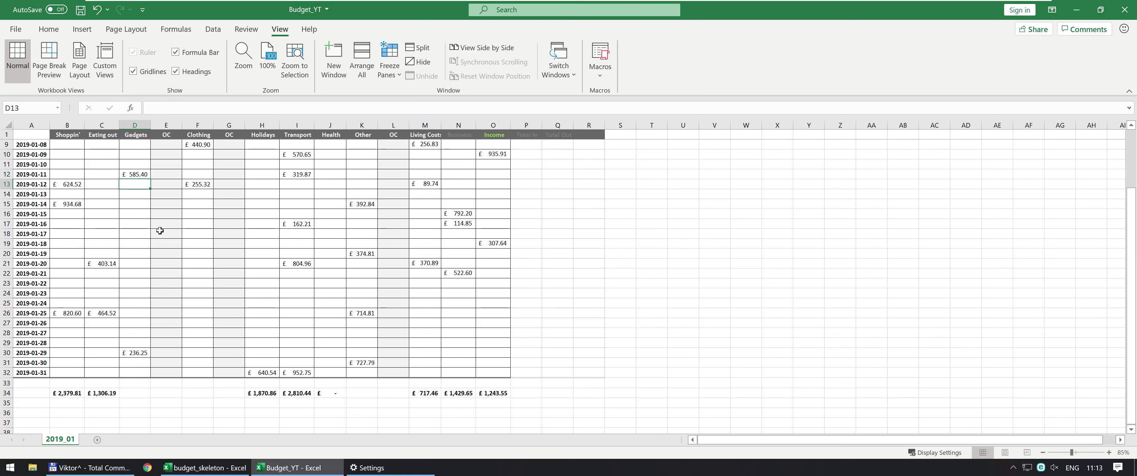
pyautogui.write('100')
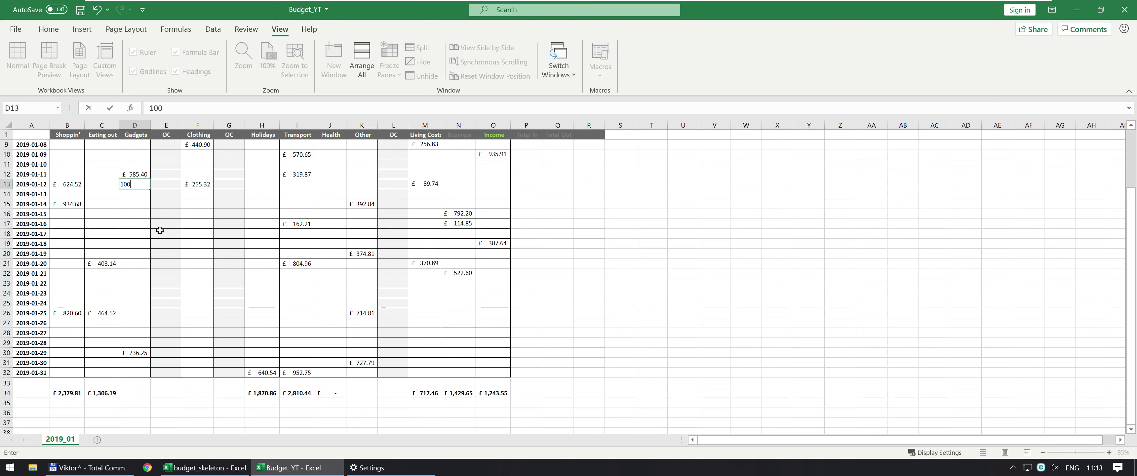
pyautogui.press('Right')
pyautogui.press('Left')
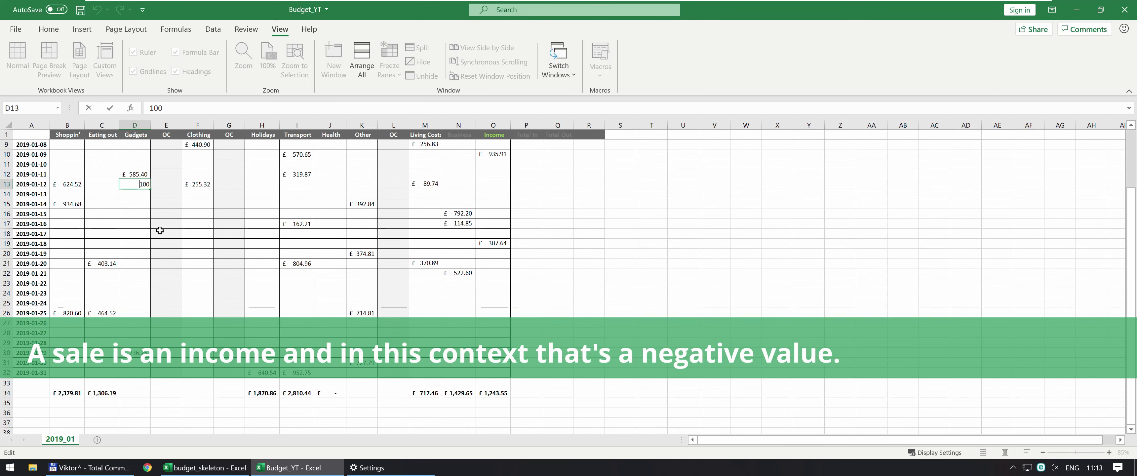
pyautogui.write('-100')
pyautogui.press('Return')
pyautogui.press('Up')
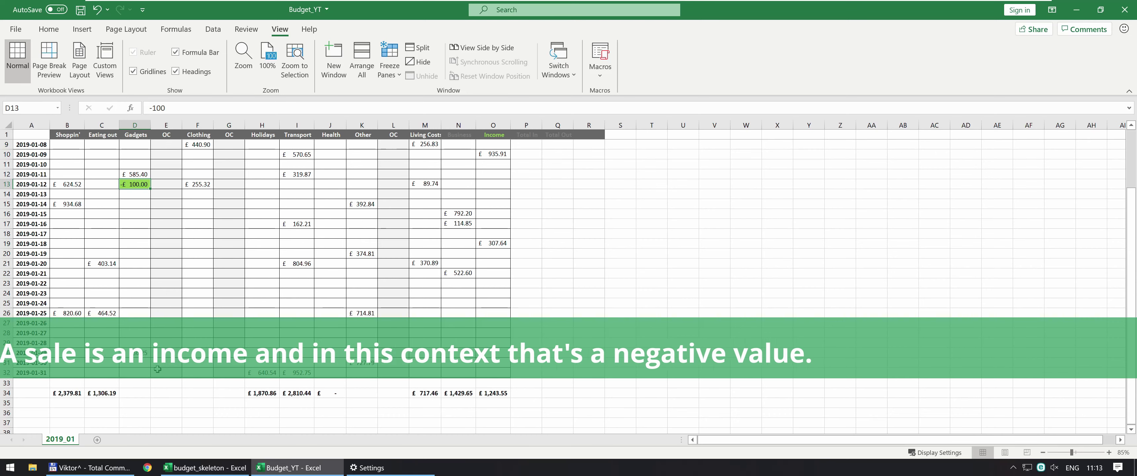
# Step: Copy the Eating out total formula from C34 into D34 to total the Gadgets column
pyautogui.click(134, 392)
pyautogui.press('Left')
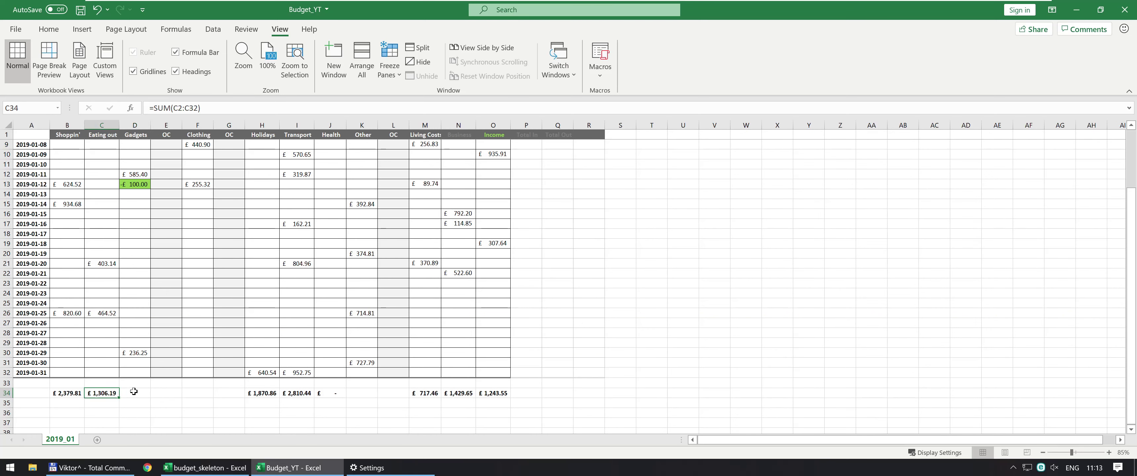
pyautogui.hotkey('ctrl', 'c')
pyautogui.press('Right')
pyautogui.hotkey('ctrl', 'v')
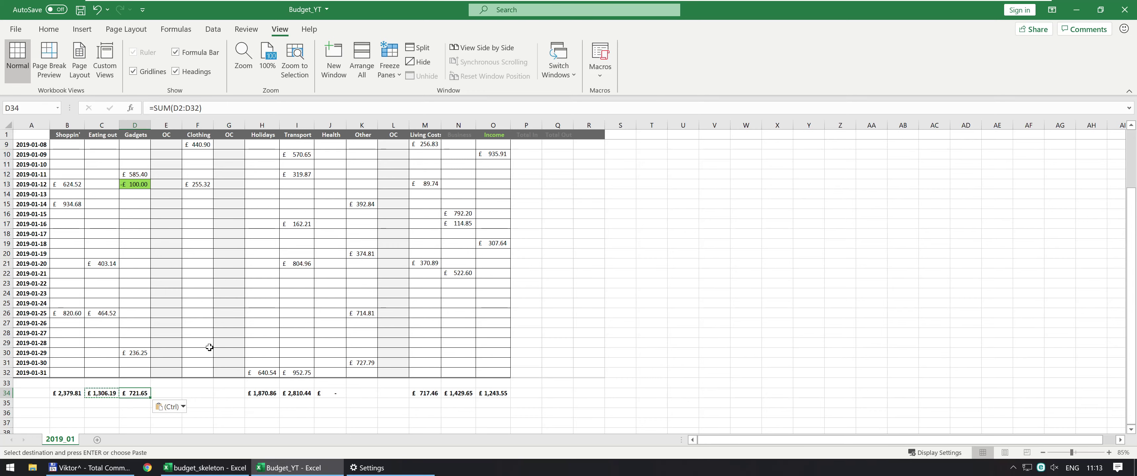
pyautogui.scroll(3, 144, 249)
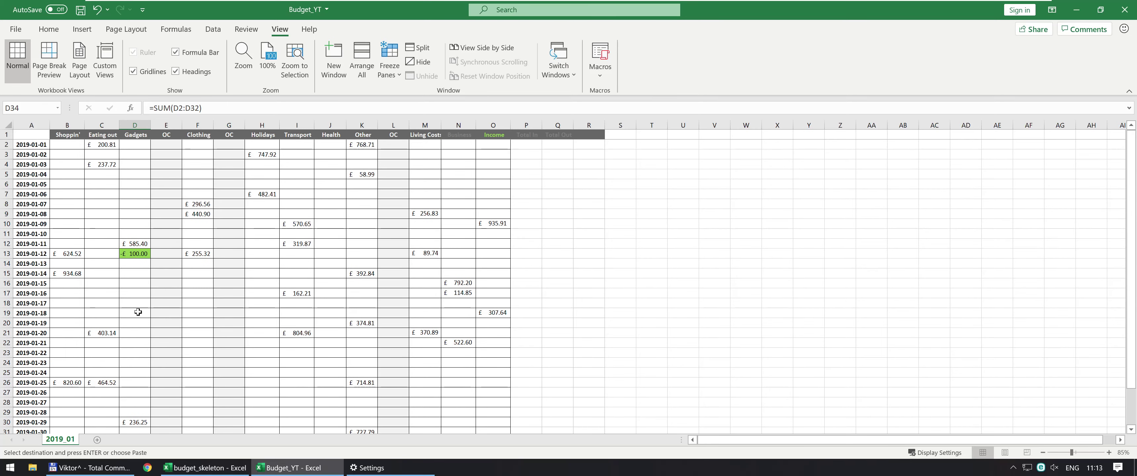
pyautogui.scroll(-3, 146, 247)
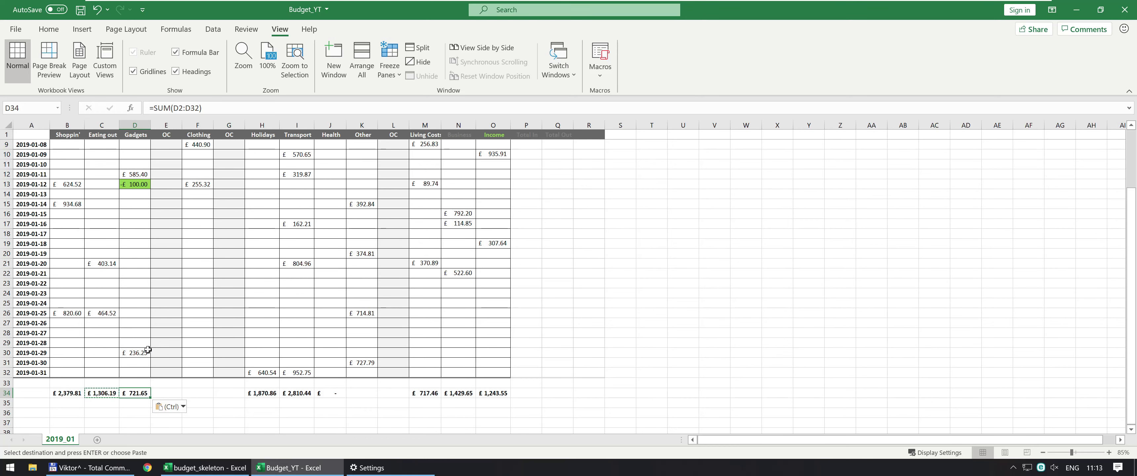
# Step: Enter 13% in E13 as the OC rate for the Gadgets sale on 2019-01-12
pyautogui.click(163, 184)
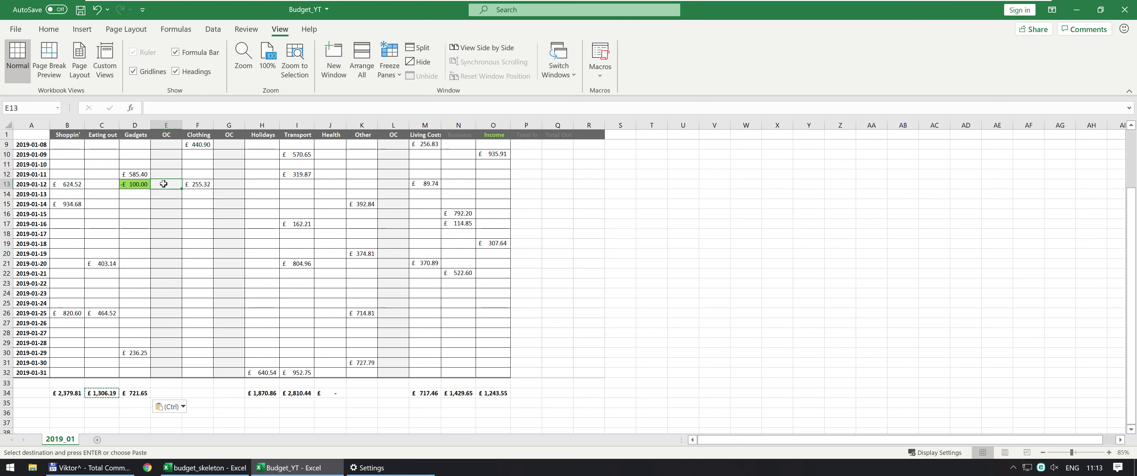
pyautogui.write('.13')
pyautogui.press('Return')
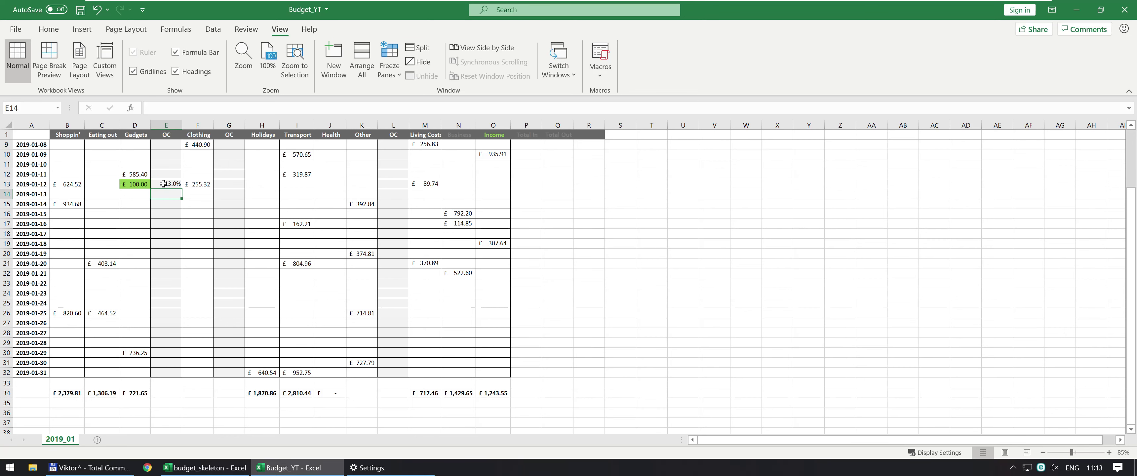
pyautogui.click(163, 184)
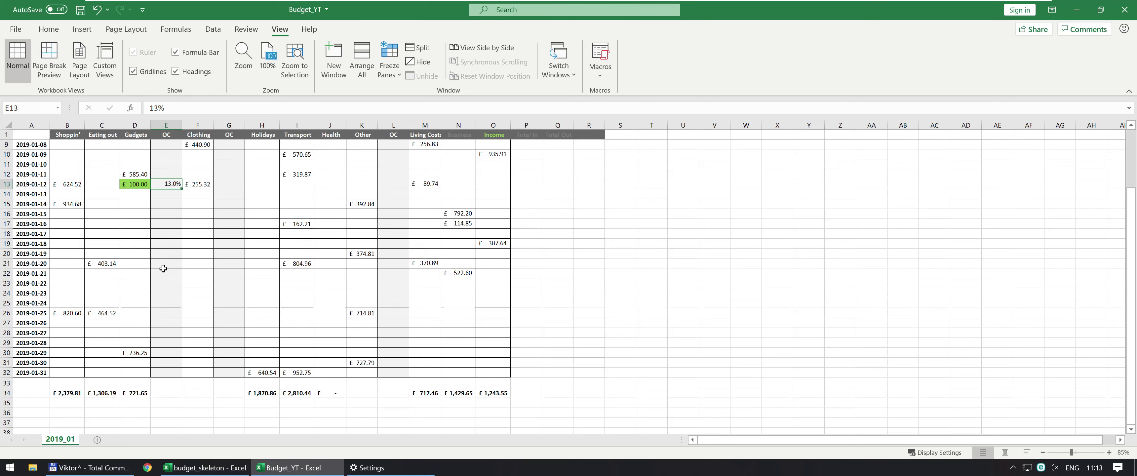
pyautogui.scroll(3, 163, 269)
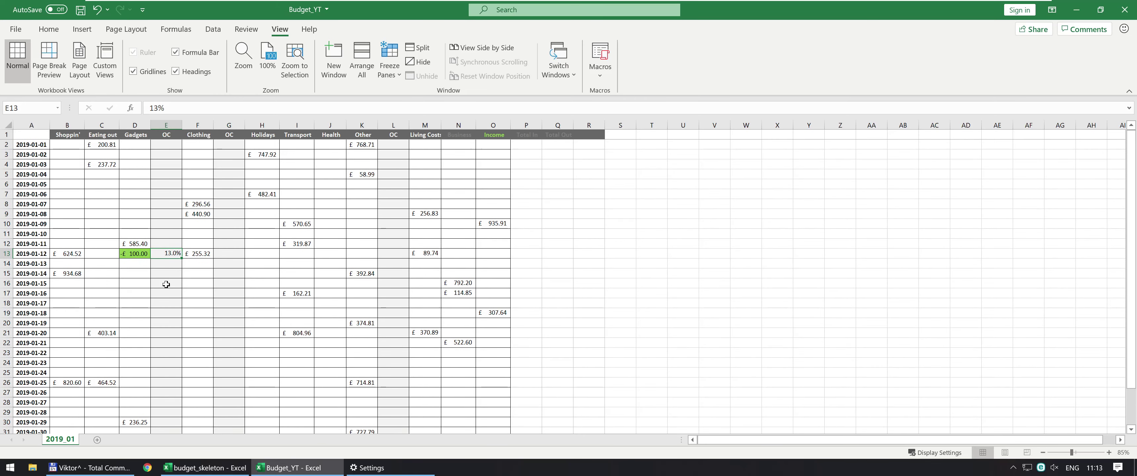
pyautogui.scroll(-3, 166, 284)
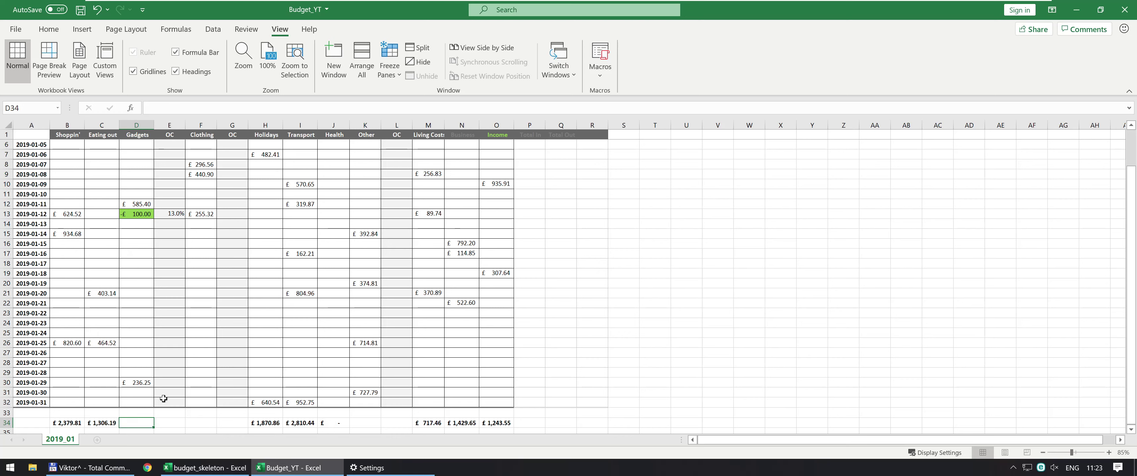
# Step: Copy the SUM formula from C34 into D34 and inspect the range it totals
pyautogui.press('Left')
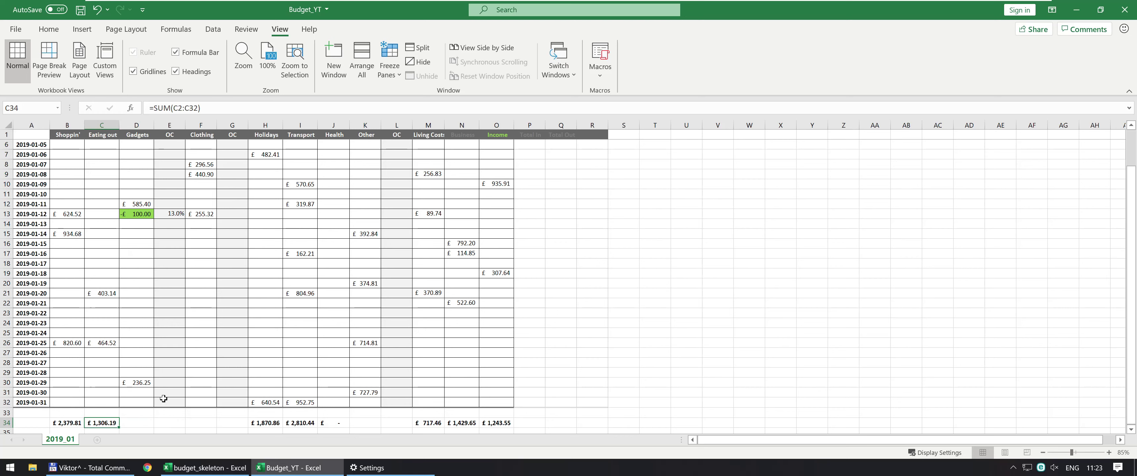
pyautogui.hotkey('ctrl', 'c')
pyautogui.press('Right')
pyautogui.hotkey('ctrl', 'v')
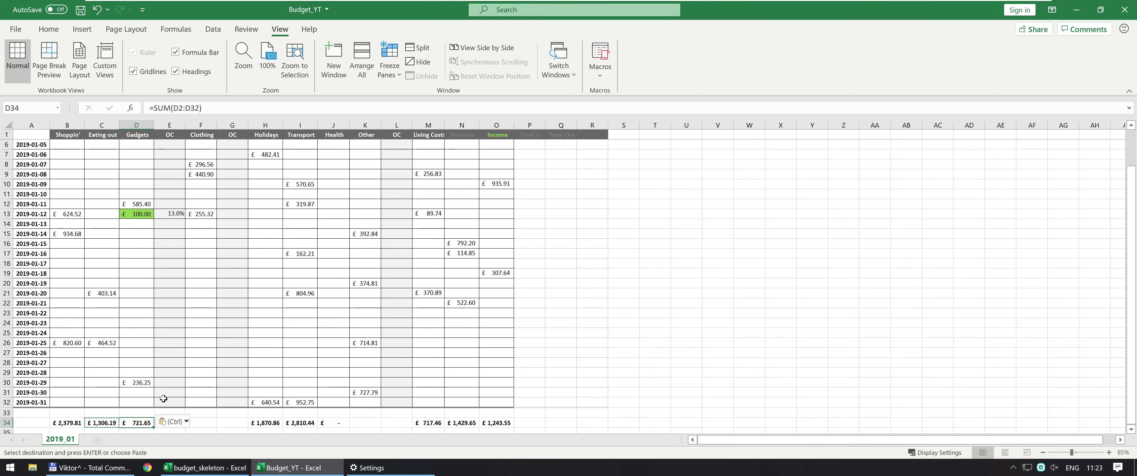
pyautogui.press('F2')
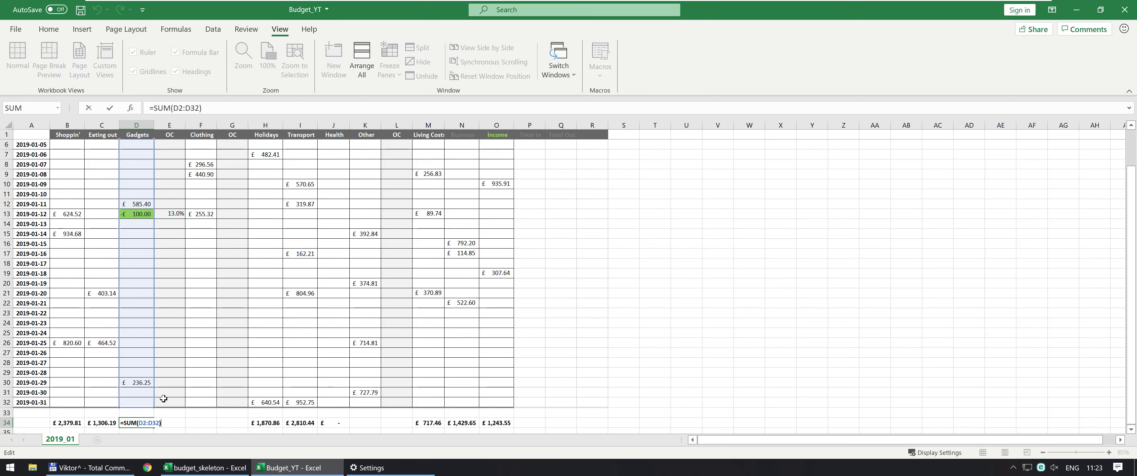
pyautogui.press('Escape')
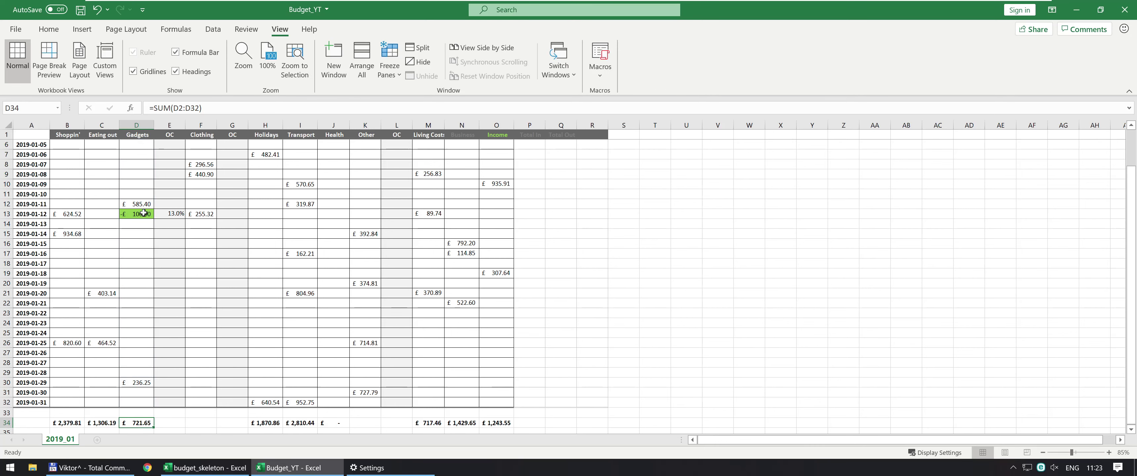
# Step: Extend the Gadgets total in D34 to =SUM(D2:D32)-SUMPRODUCT(D2:D32,E2:E32) so the OC share is deducted
pyautogui.click(217, 108)
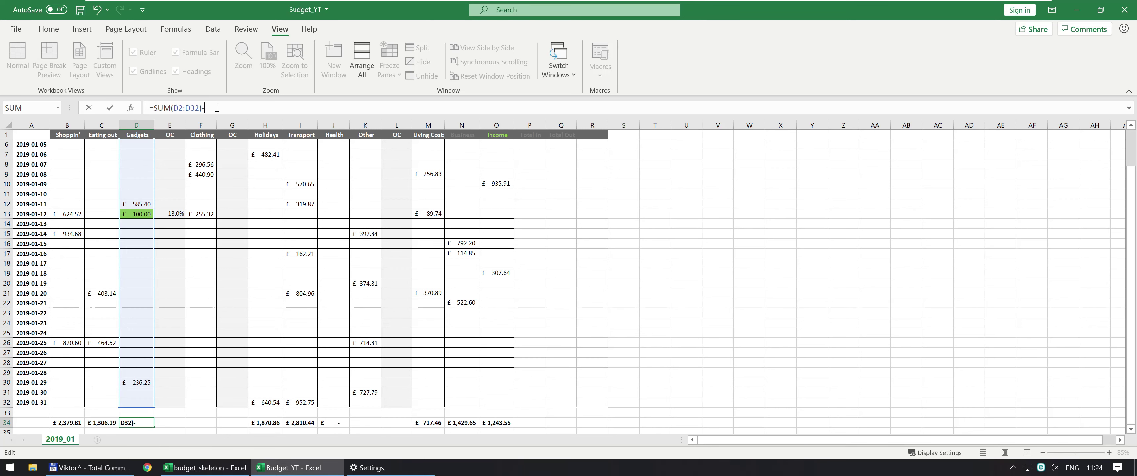
pyautogui.write('SUMP')
pyautogui.press('Tab')
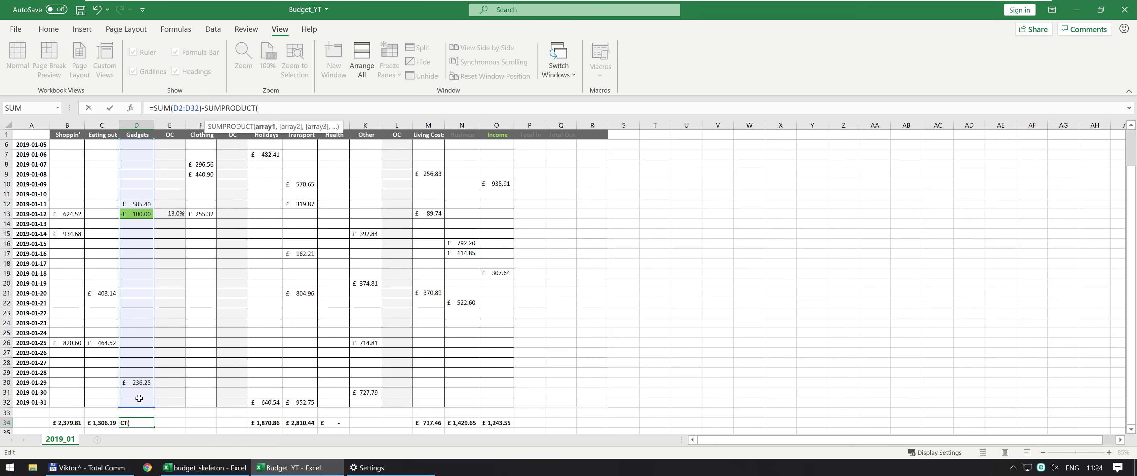
pyautogui.moveTo(138, 402); pyautogui.dragTo(141, 143)
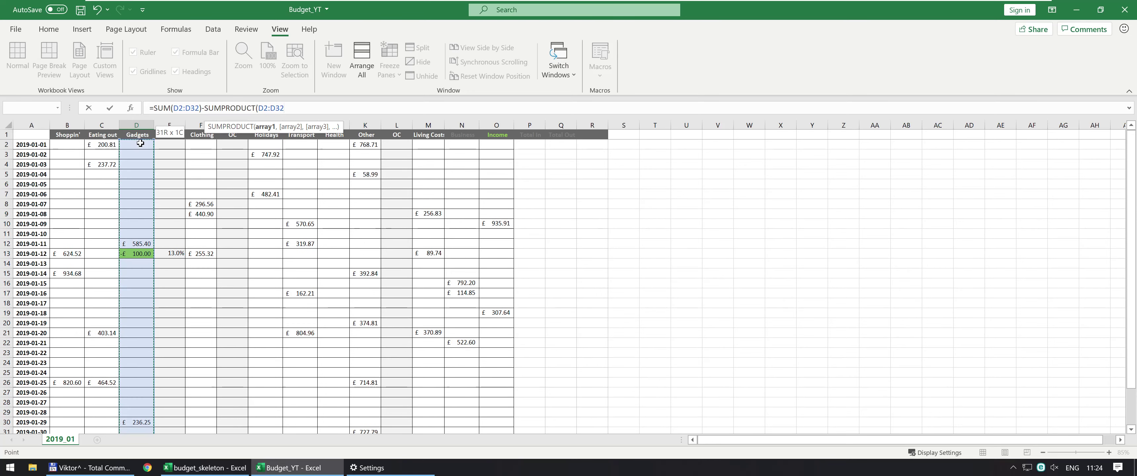
pyautogui.write(',')
pyautogui.scroll(-5, 159, 204)
pyautogui.click(168, 303)
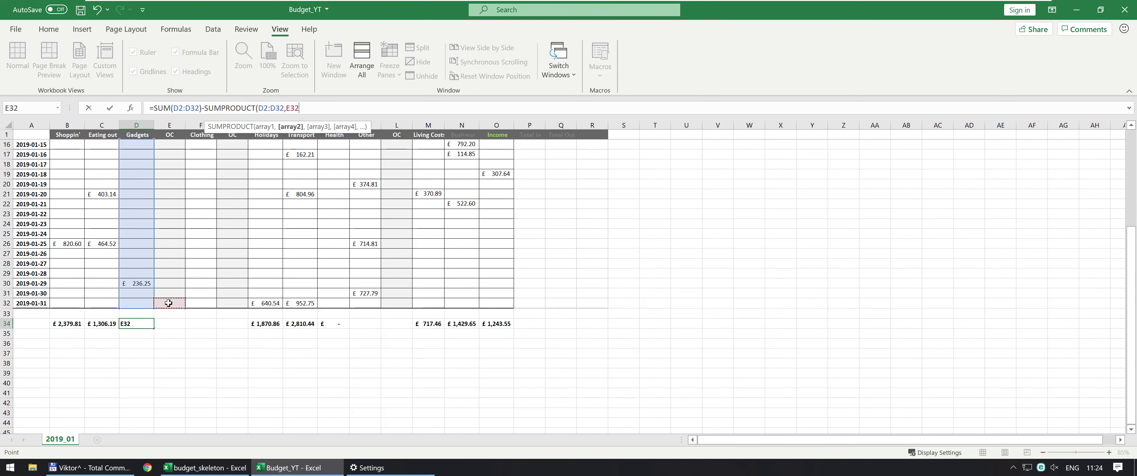
pyautogui.moveTo(168, 303); pyautogui.dragTo(168, 143)
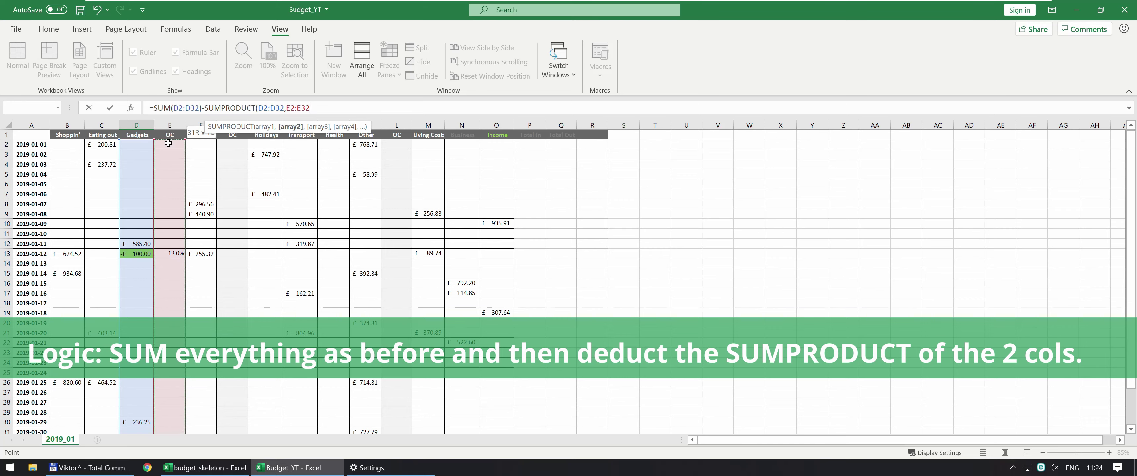
pyautogui.press('Return')
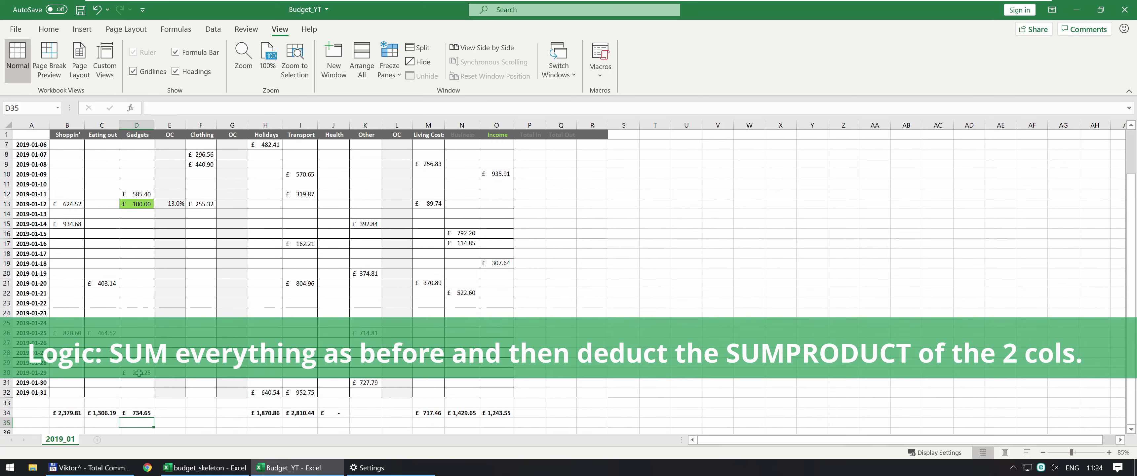
# Step: Temporarily clear the Gadgets amounts in D12 and D30 to check the D34 total for the sale alone, and restore them
pyautogui.click(138, 373)
pyautogui.keyDown('ctrl'); pyautogui.click(140, 194); pyautogui.keyUp('ctrl')
pyautogui.scroll(2, 204, 281)
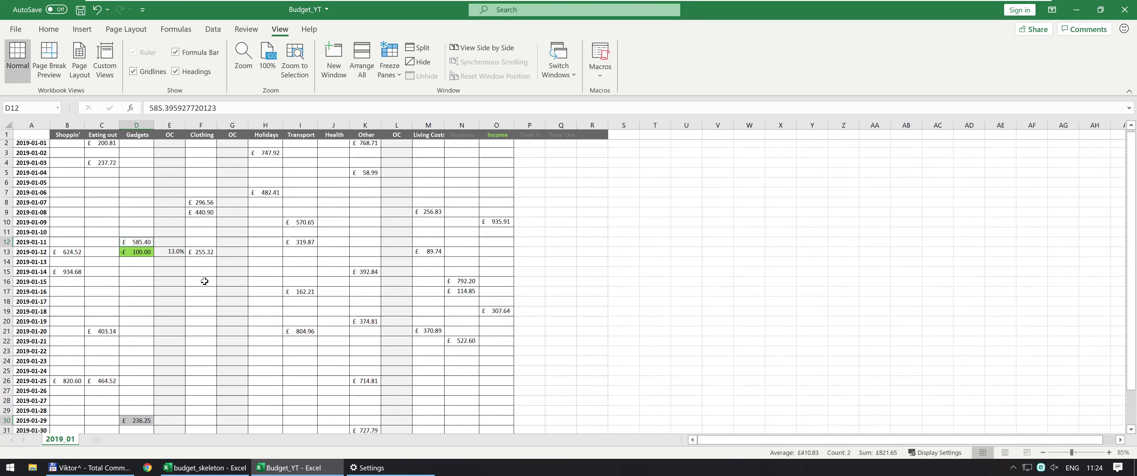
pyautogui.press('Delete')
pyautogui.scroll(-3, 204, 281)
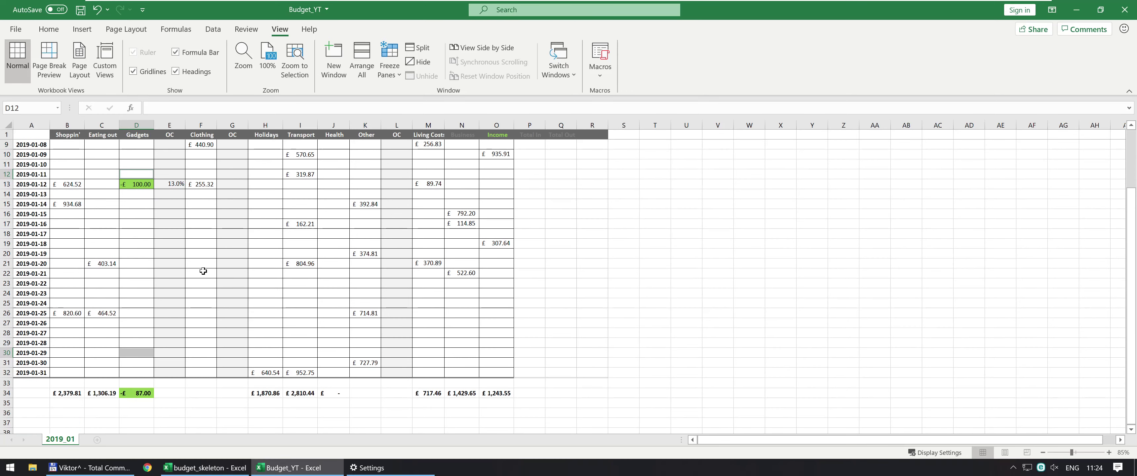
pyautogui.click(136, 181)
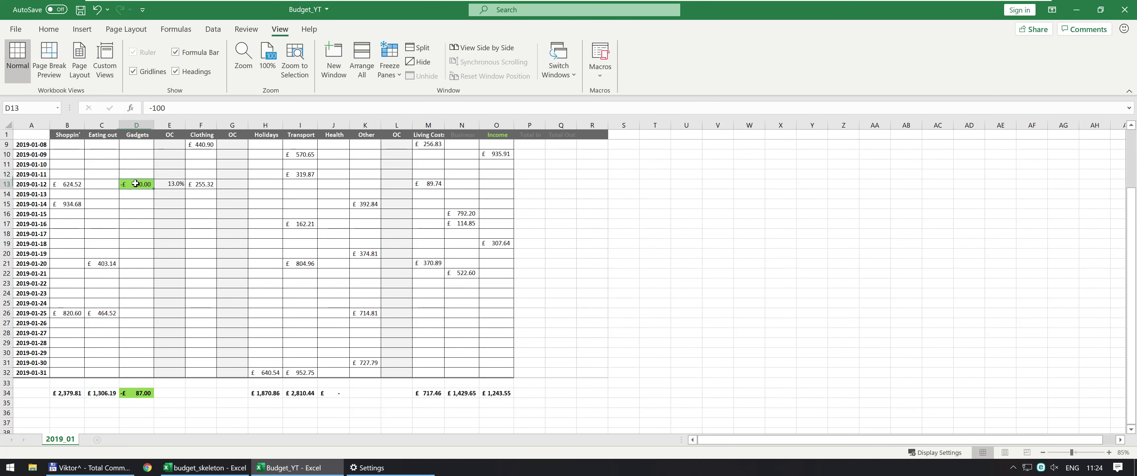
pyautogui.click(174, 182)
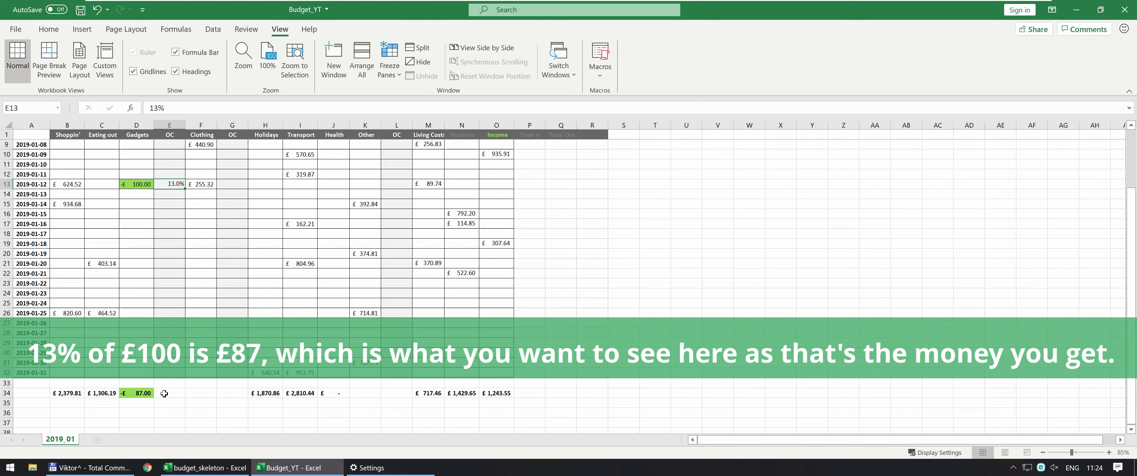
pyautogui.click(139, 392)
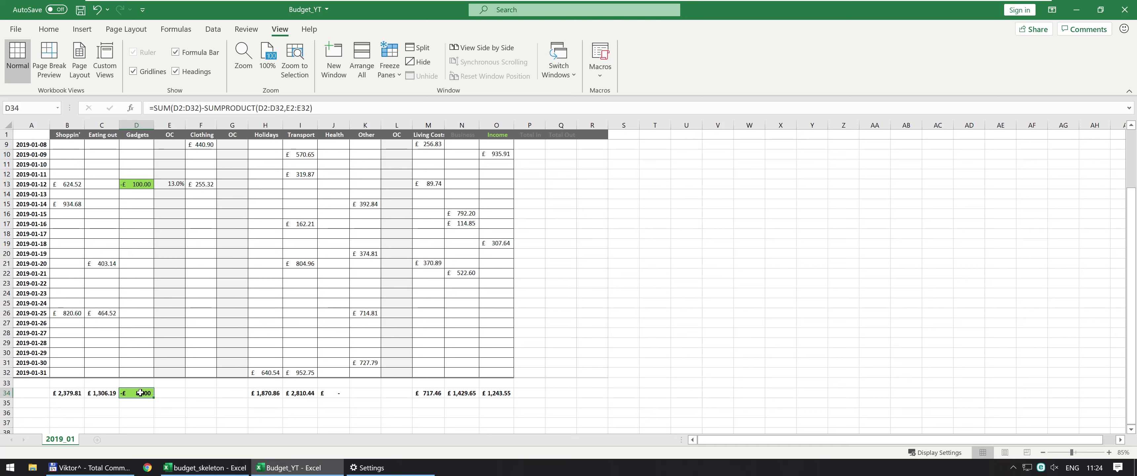
pyautogui.hotkey('ctrl', 'z')
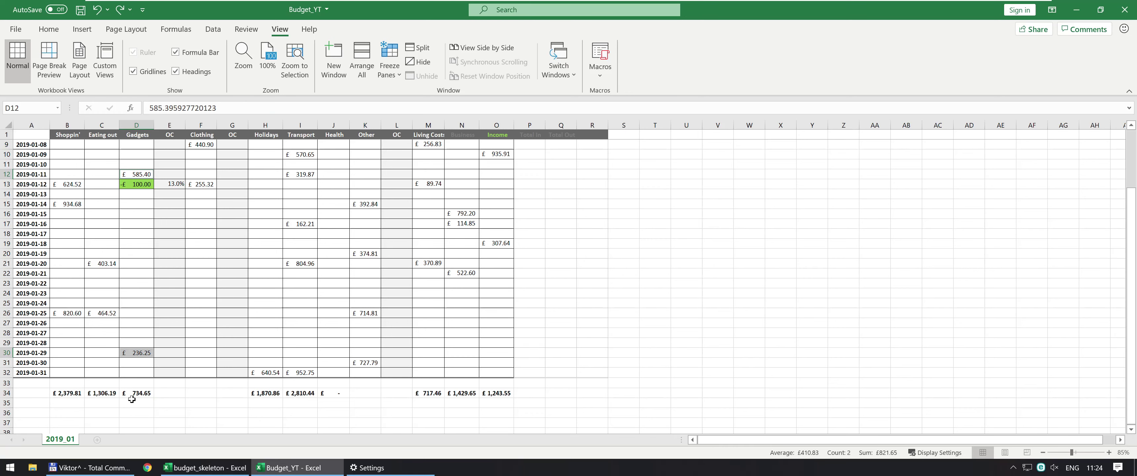
# Step: Try merging the two SUMPRODUCT arrays in D34 into the single range D2:E32
pyautogui.click(132, 395)
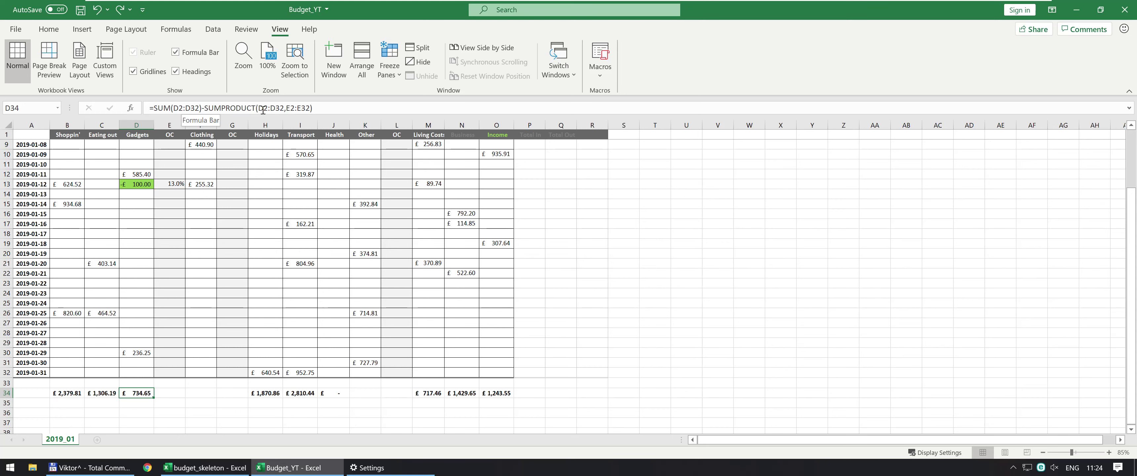
pyautogui.moveTo(270, 108); pyautogui.dragTo(298, 107)
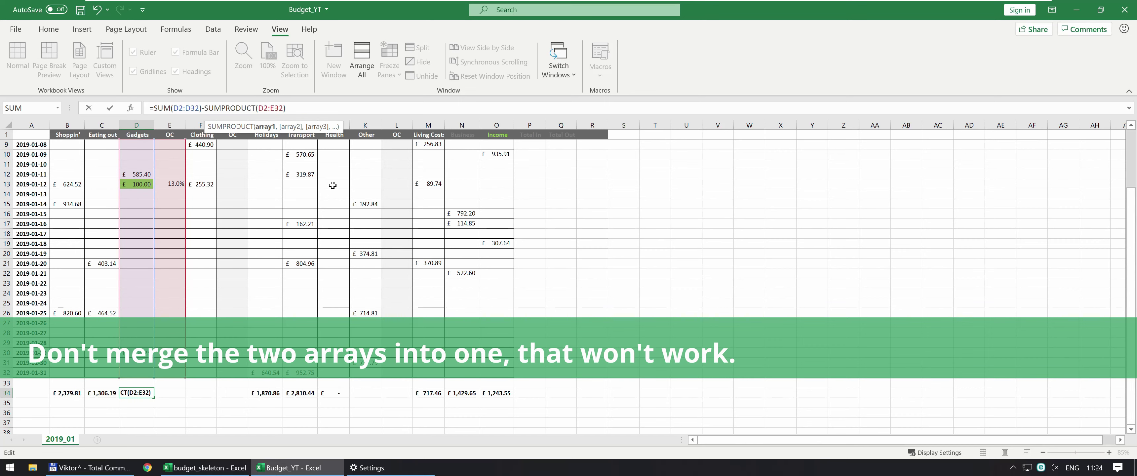
pyautogui.press('Return')
pyautogui.press('Up')
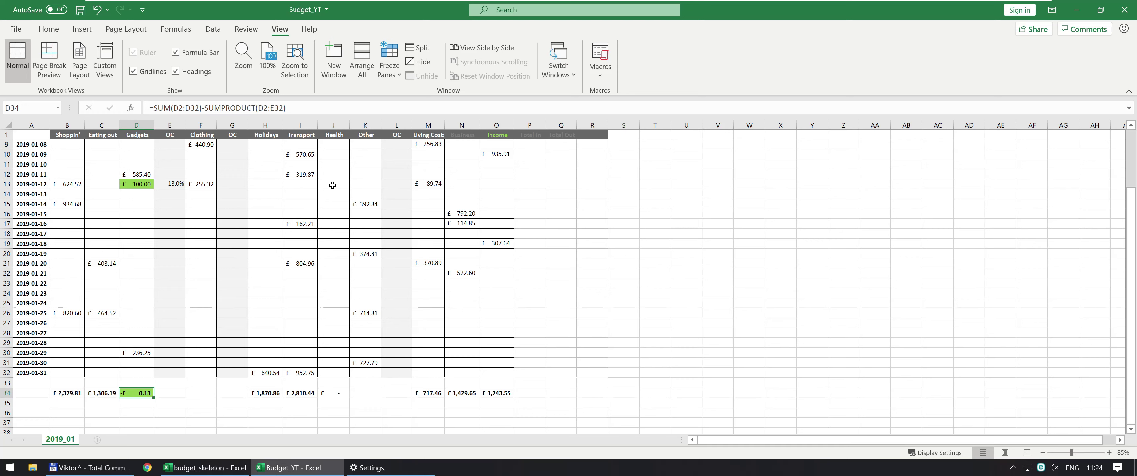
# Step: Restore the separate SUMPRODUCT arrays D2:D32 and E2:E32 in the D34 formula
pyautogui.click(274, 109)
pyautogui.write('D32,E2:')
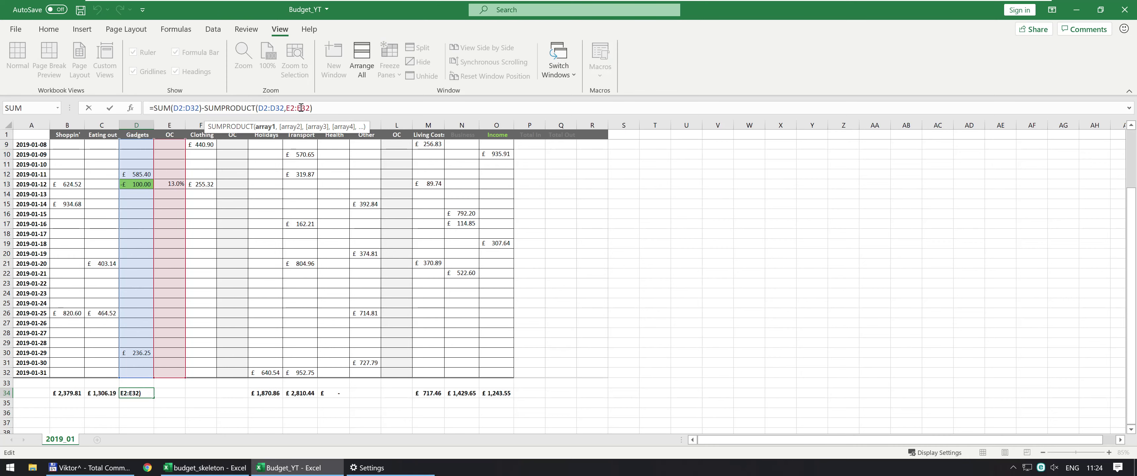
pyautogui.press('Return')
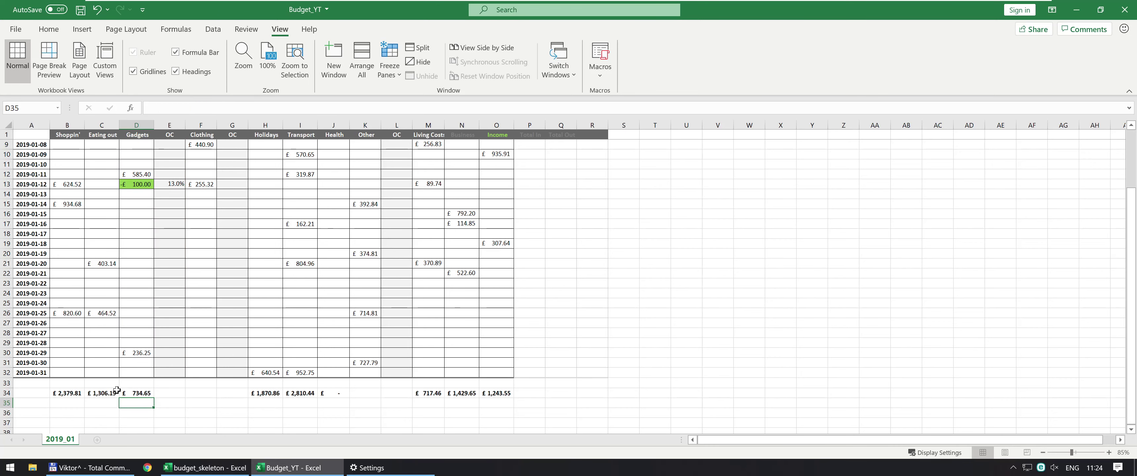
# Step: Copy the Gadgets total formula from D34 into F34 and K34 to total Clothing and Other with their OC deductions
pyautogui.click(137, 392)
pyautogui.scroll(3, 139, 394)
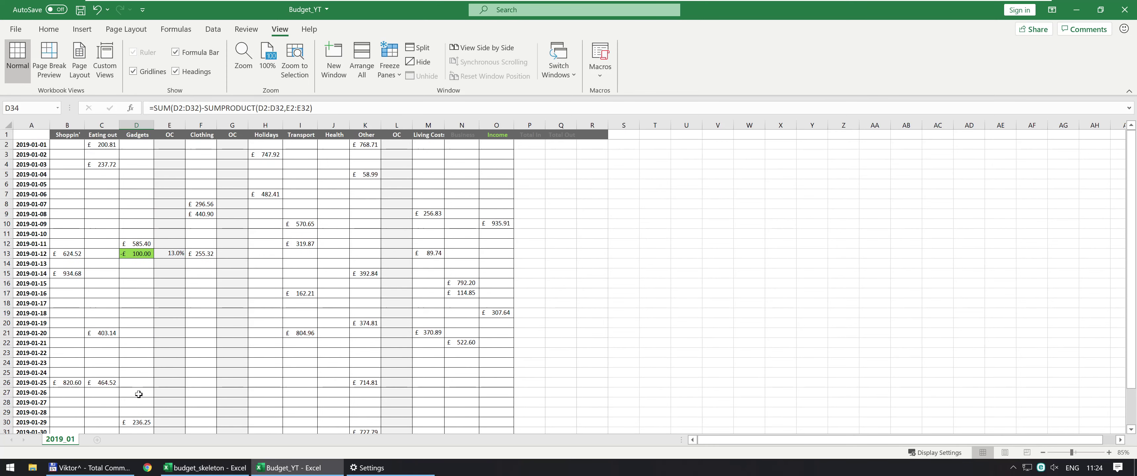
pyautogui.scroll(-3, 139, 394)
pyautogui.hotkey('ctrl', 'c')
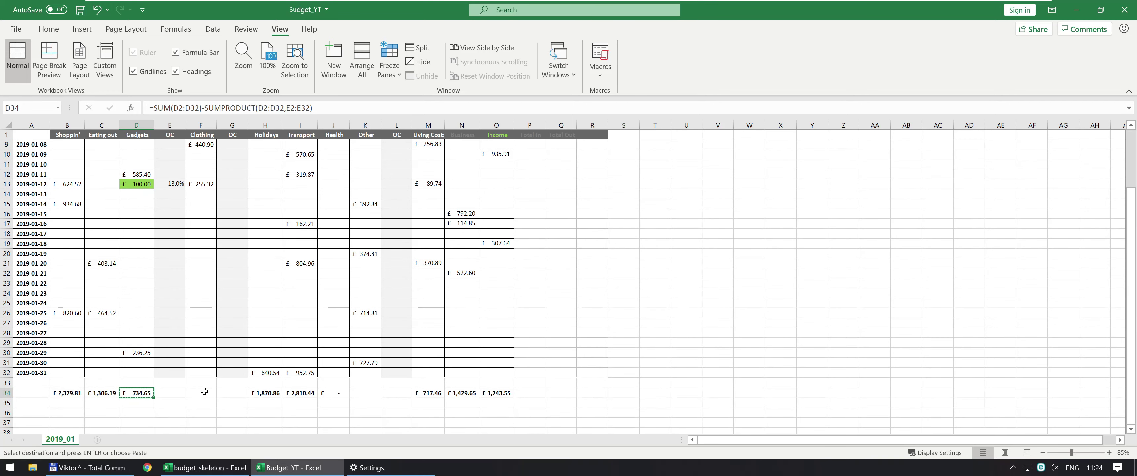
pyautogui.click(203, 392)
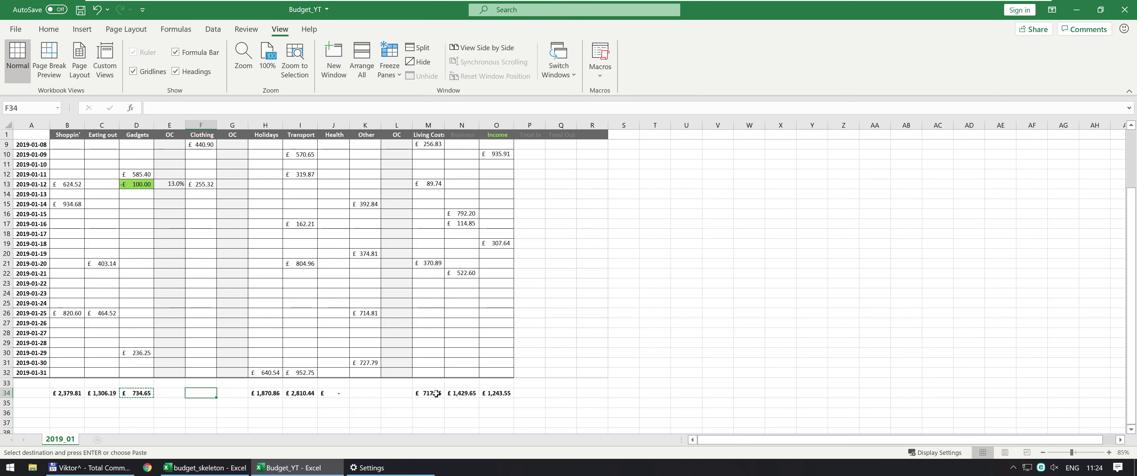
pyautogui.keyDown('ctrl'); pyautogui.click(365, 391); pyautogui.keyUp('ctrl')
pyautogui.hotkey('ctrl', 'v')
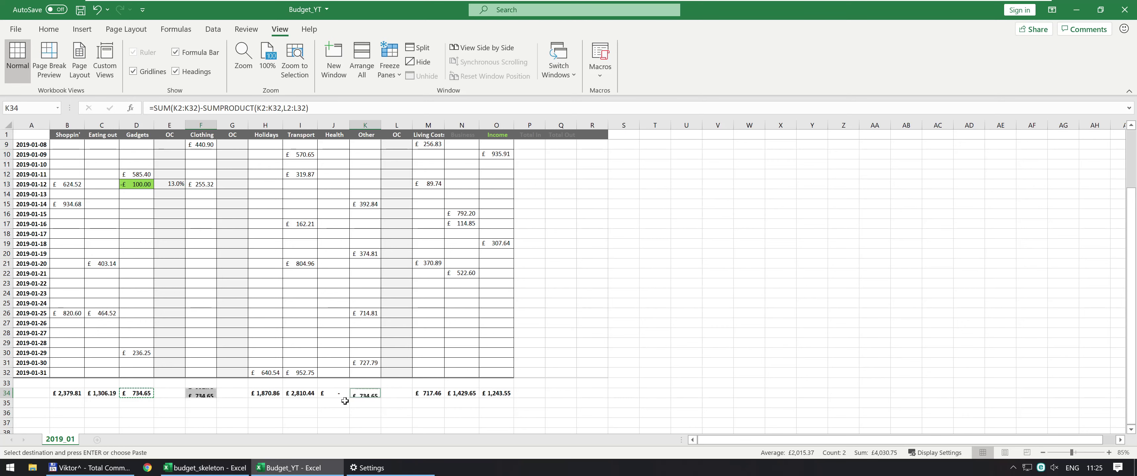
# Step: AutoFit the Clothing and Other column widths to the totals in F34 and K34
pyautogui.press('alt')
pyautogui.press('o')
pyautogui.press('c')
pyautogui.press('a')
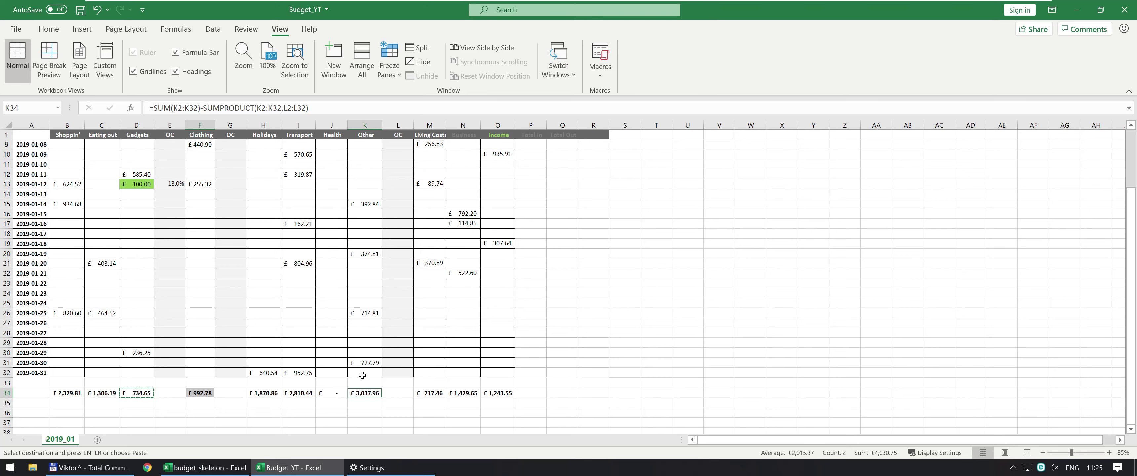
pyautogui.click(366, 385)
pyautogui.scroll(3, 365, 384)
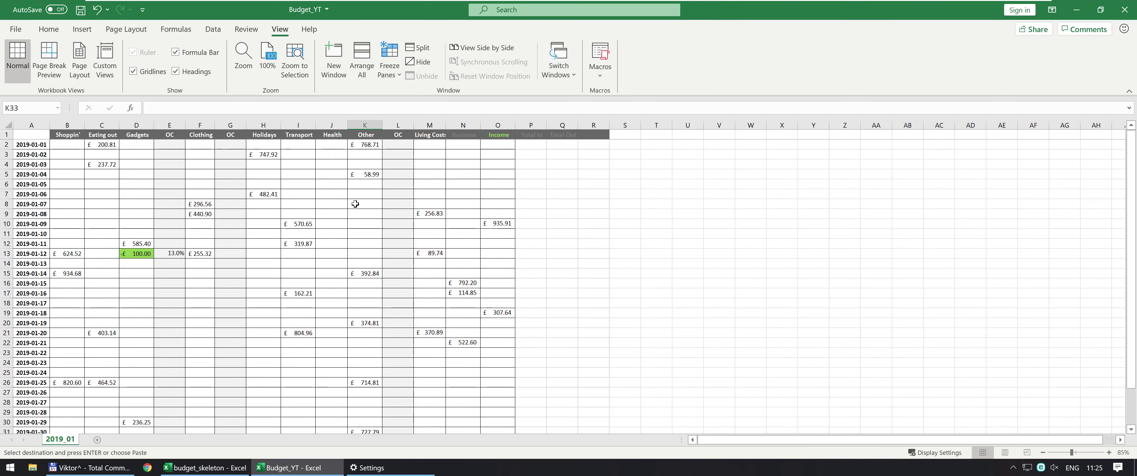
pyautogui.scroll(-3, 322, 309)
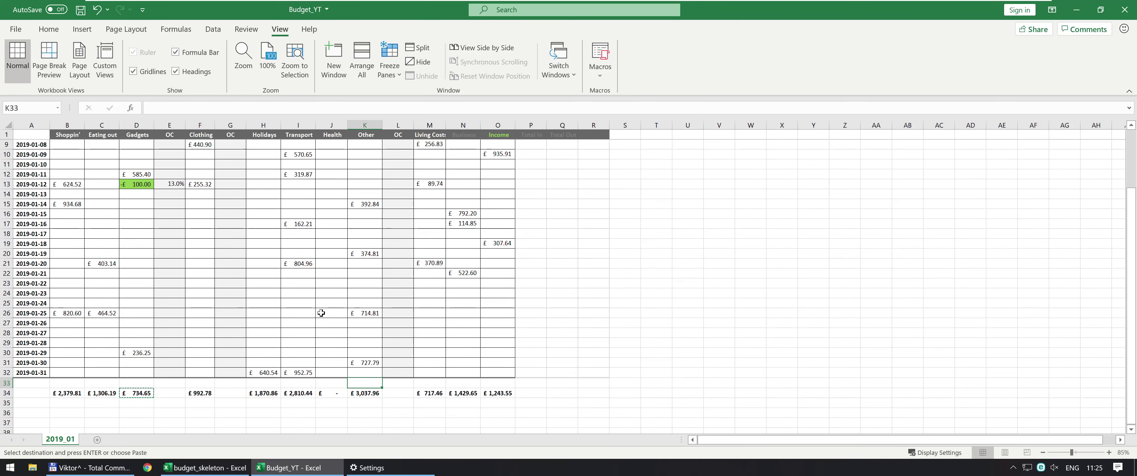
pyautogui.scroll(3, 321, 312)
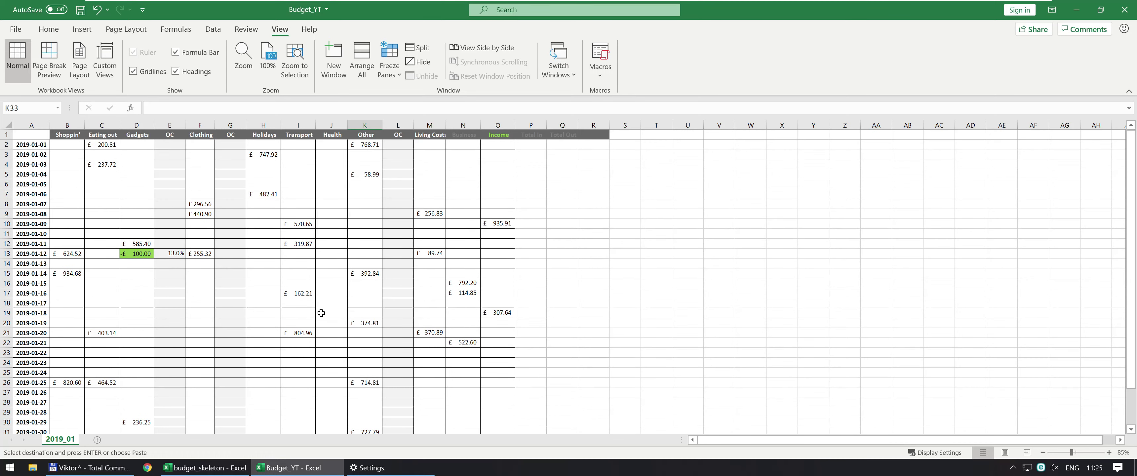
pyautogui.scroll(-6, 507, 307)
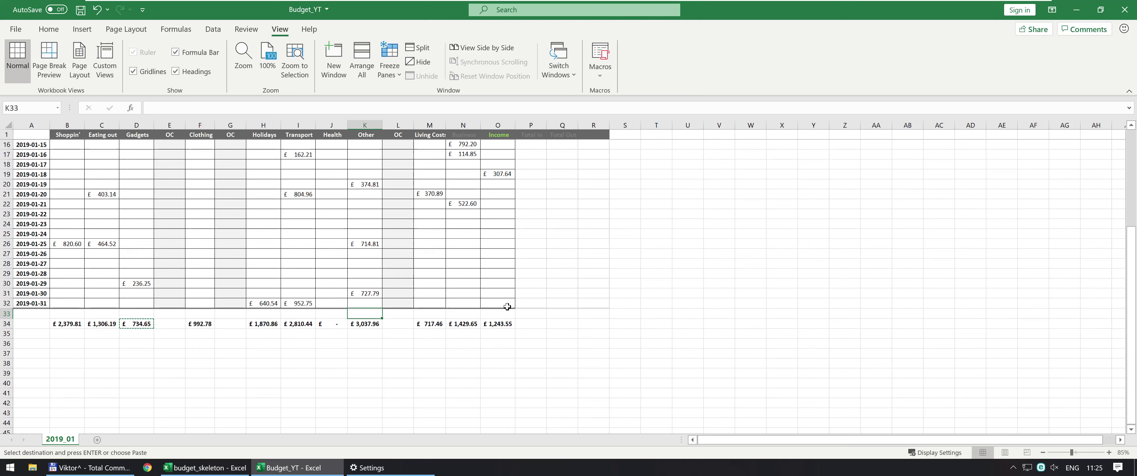
# Step: Enter =O34 in P34 so the total in takes the Income total
pyautogui.click(532, 325)
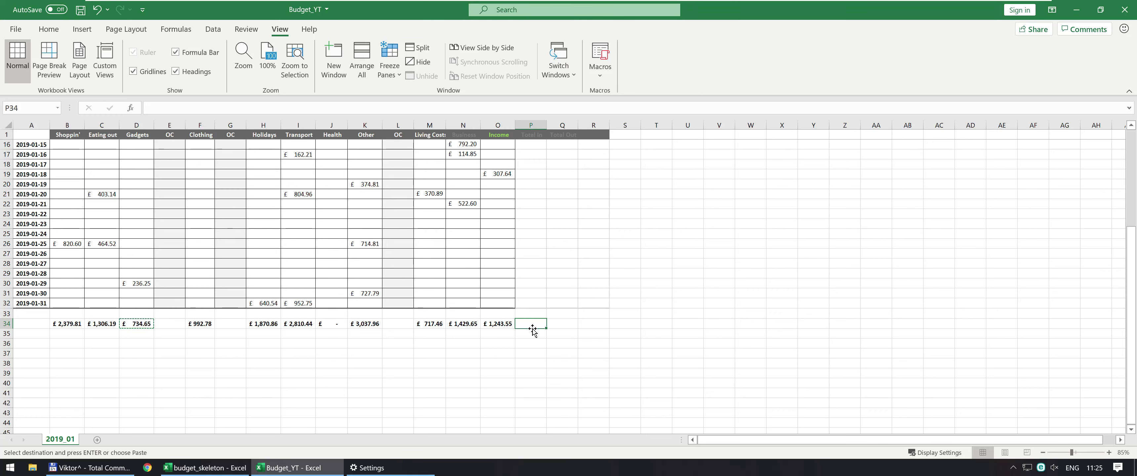
pyautogui.write('=')
pyautogui.press('Left')
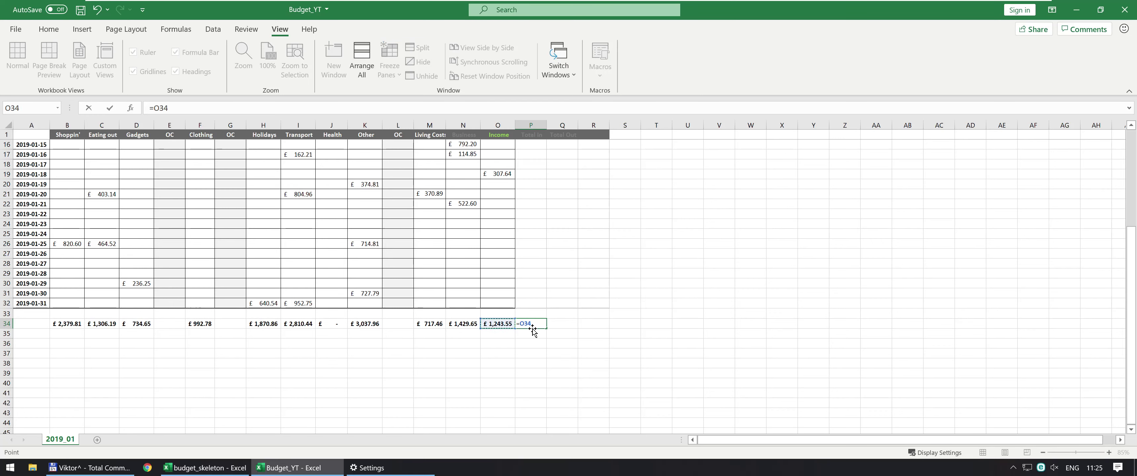
pyautogui.press('Tab')
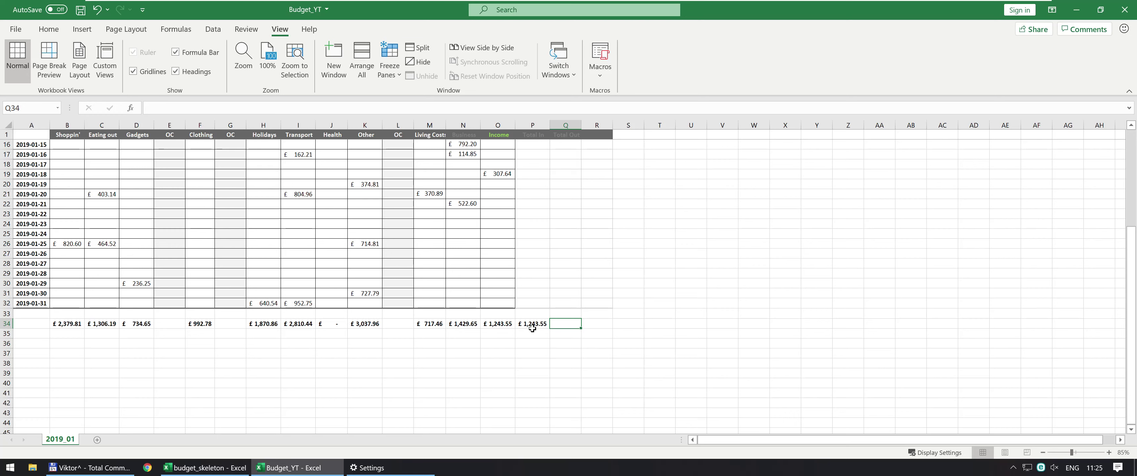
# Step: Sum all expense category totals in Q34 with =SUM(B34:N34)
pyautogui.write('=SUM(')
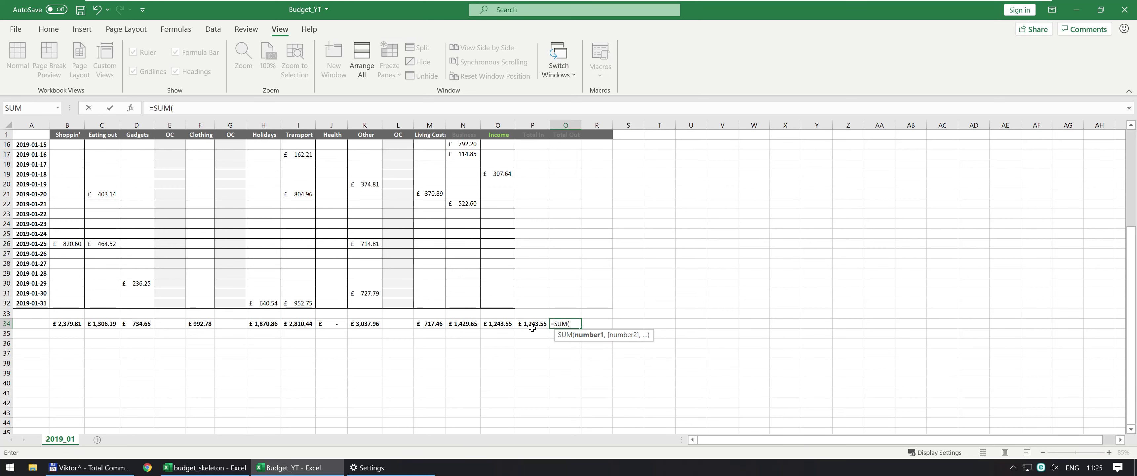
pyautogui.click(461, 325)
pyautogui.keyDown('shift'); pyautogui.click(58, 322); pyautogui.keyUp('shift')
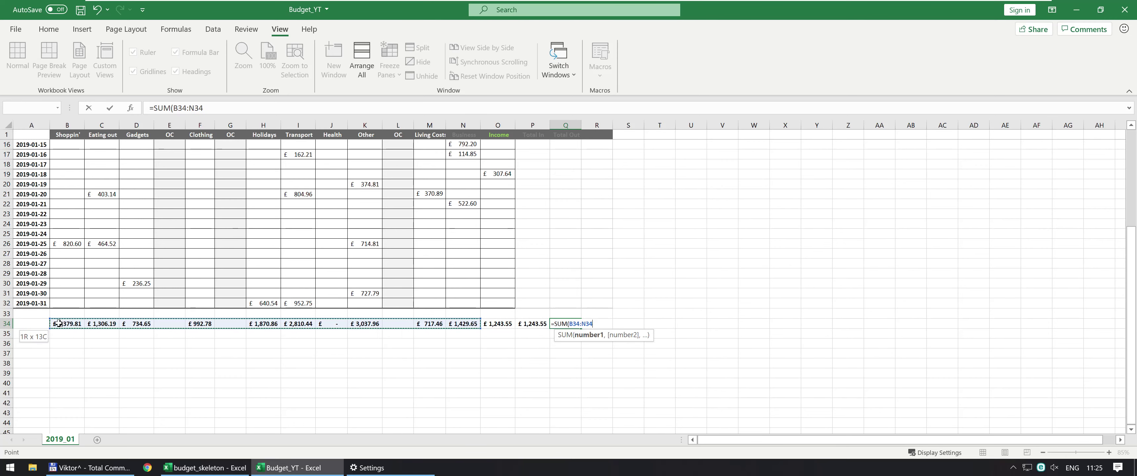
pyautogui.press('Return')
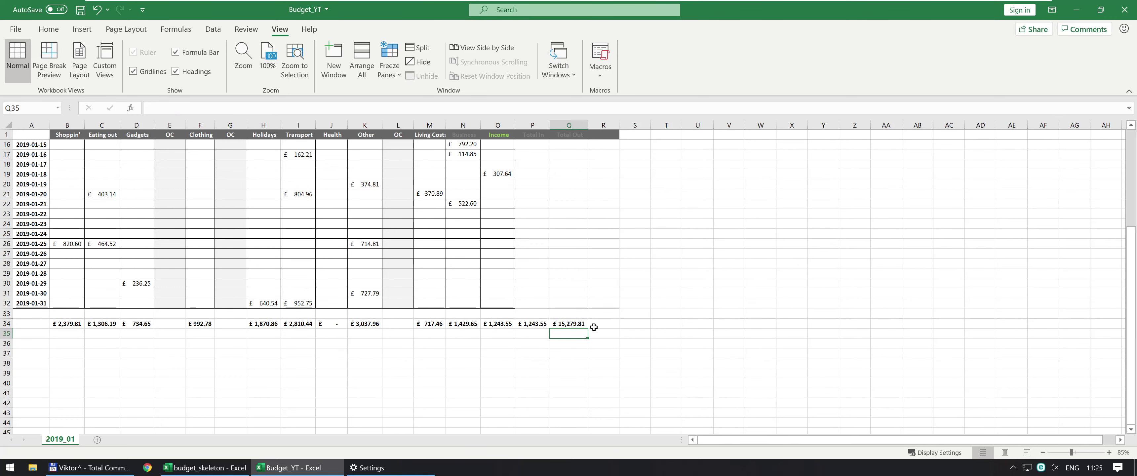
pyautogui.click(596, 316)
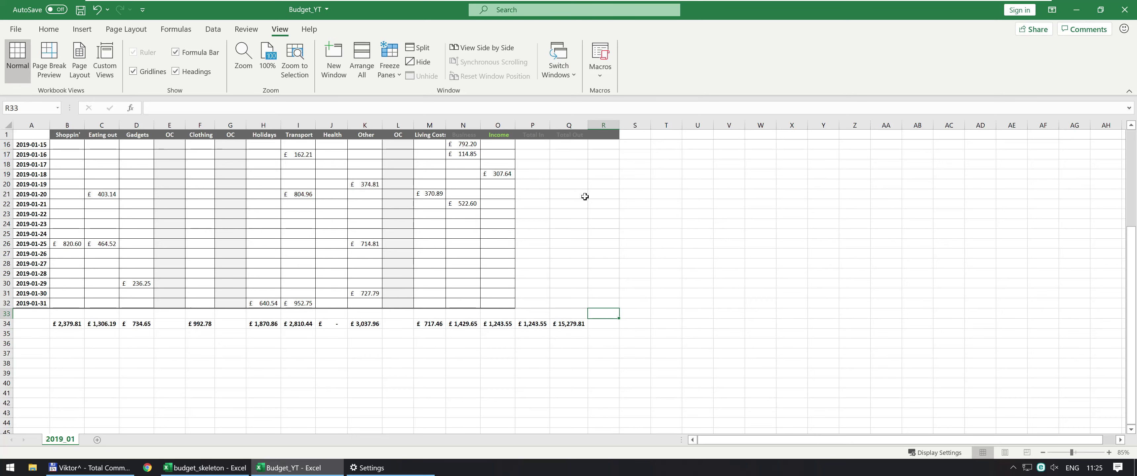
pyautogui.scroll(3, 570, 286)
pyautogui.scroll(-3, 572, 313)
pyautogui.scroll(1, 571, 314)
pyautogui.click(598, 324)
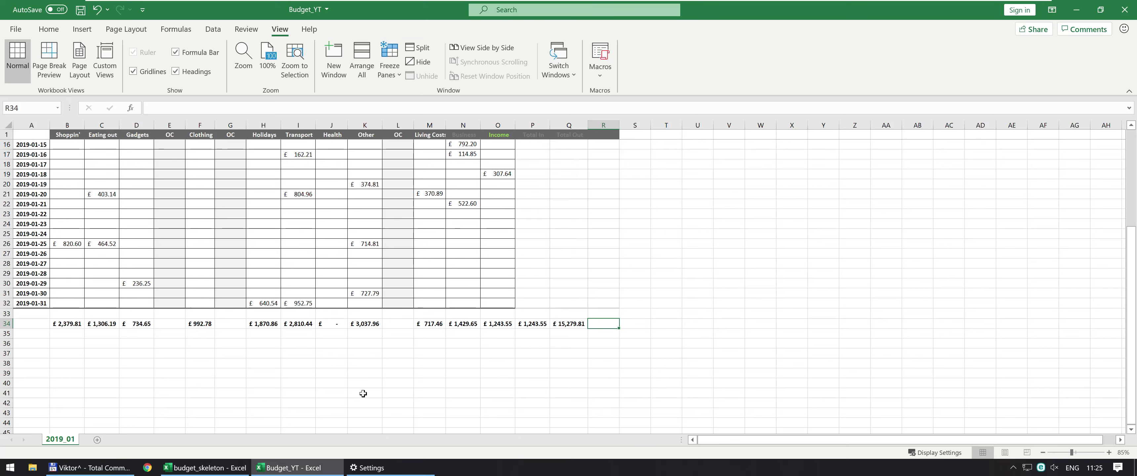
# Step: Copy the Total In, Total Out and Grand Total labels from Q33:S33 of budget_skeleton's 2019_1 sheet into P33:R33 of Budget_YT
pyautogui.click(205, 467)
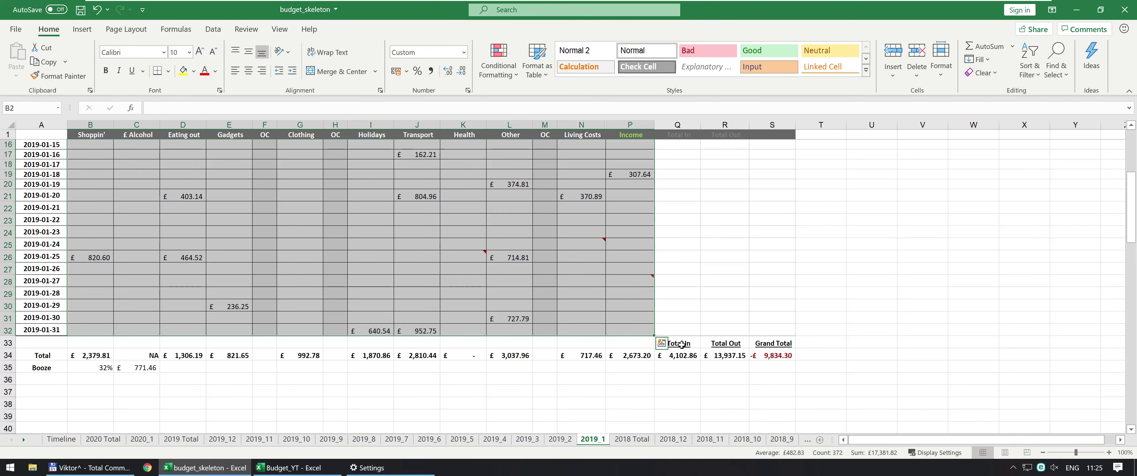
pyautogui.click(770, 356)
pyautogui.click(769, 342)
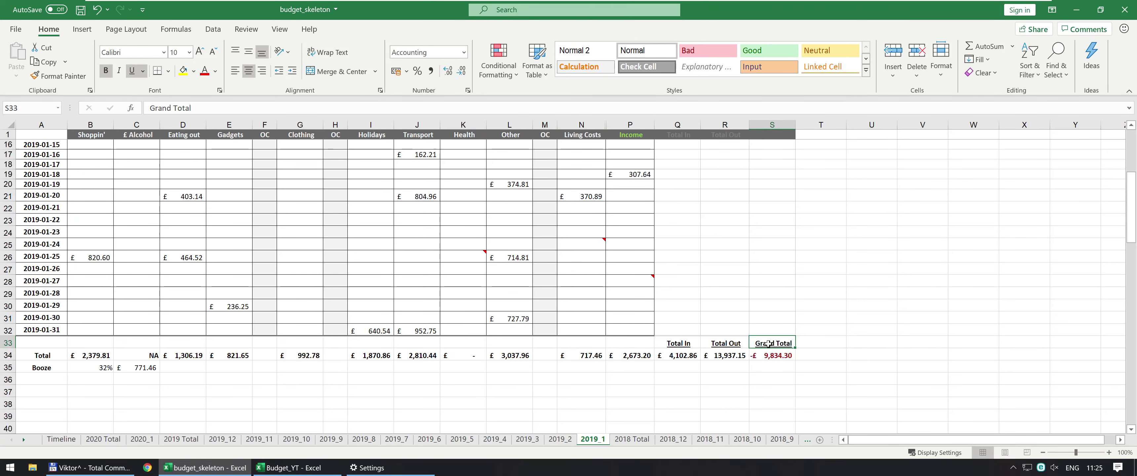
pyautogui.moveTo(679, 344); pyautogui.dragTo(769, 343)
pyautogui.hotkey('ctrl', 'c')
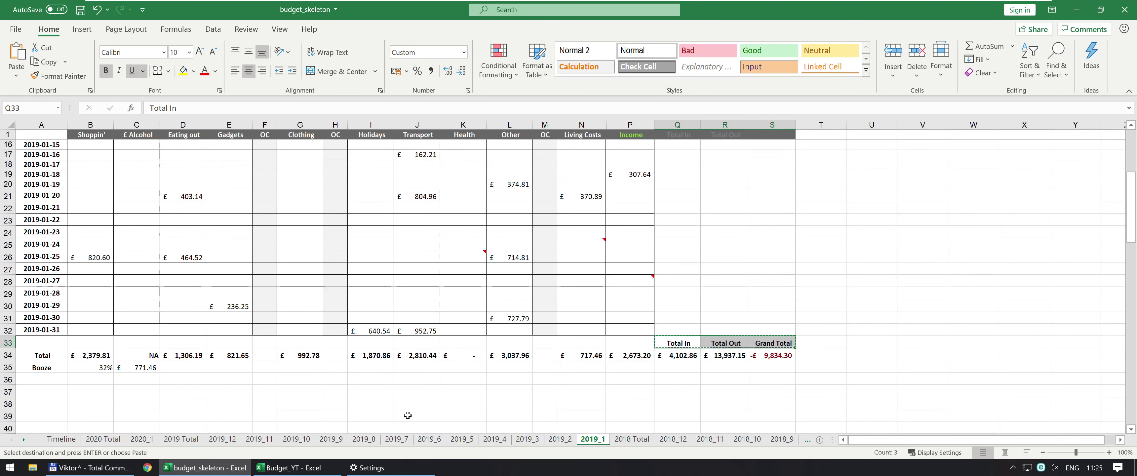
pyautogui.hotkey('alt', 'Tab')
pyautogui.click(539, 314)
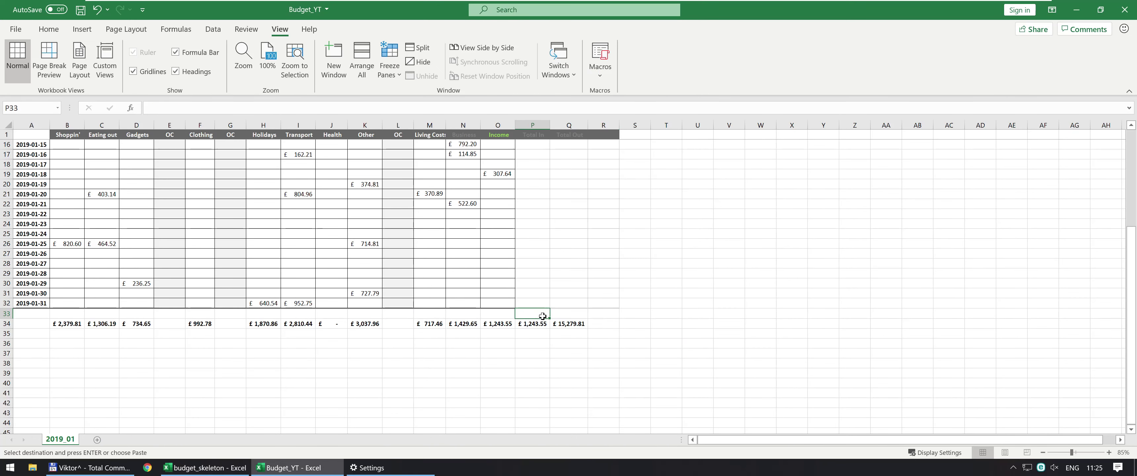
pyautogui.hotkey('ctrl', 'v')
pyautogui.click(601, 325)
pyautogui.press('Escape')
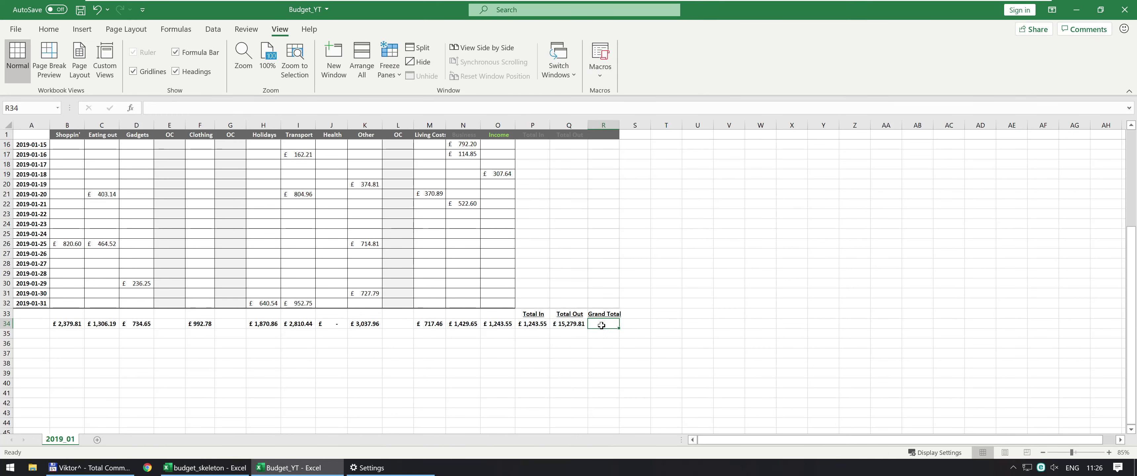
pyautogui.write('=')
pyautogui.press('Left')
pyautogui.write('-')
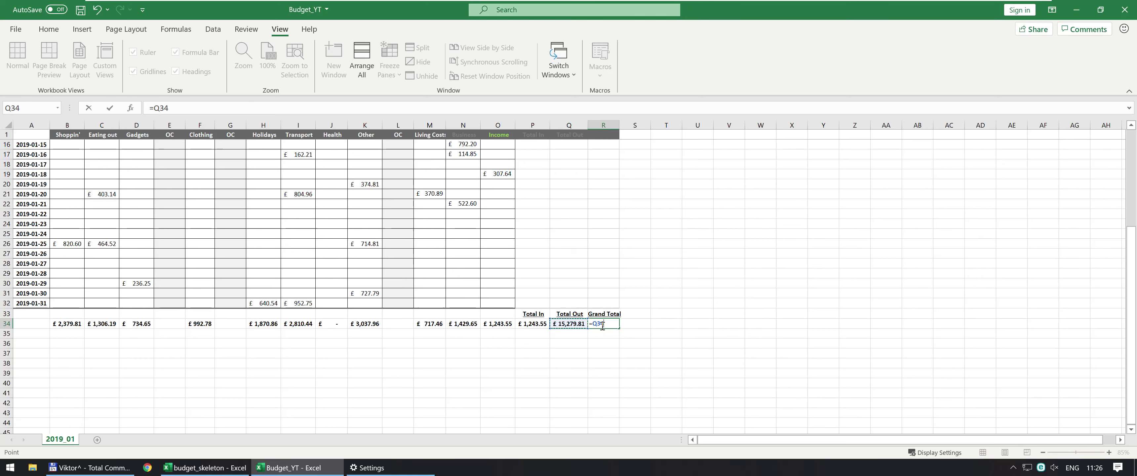
pyautogui.press('Left')
pyautogui.press('Left')
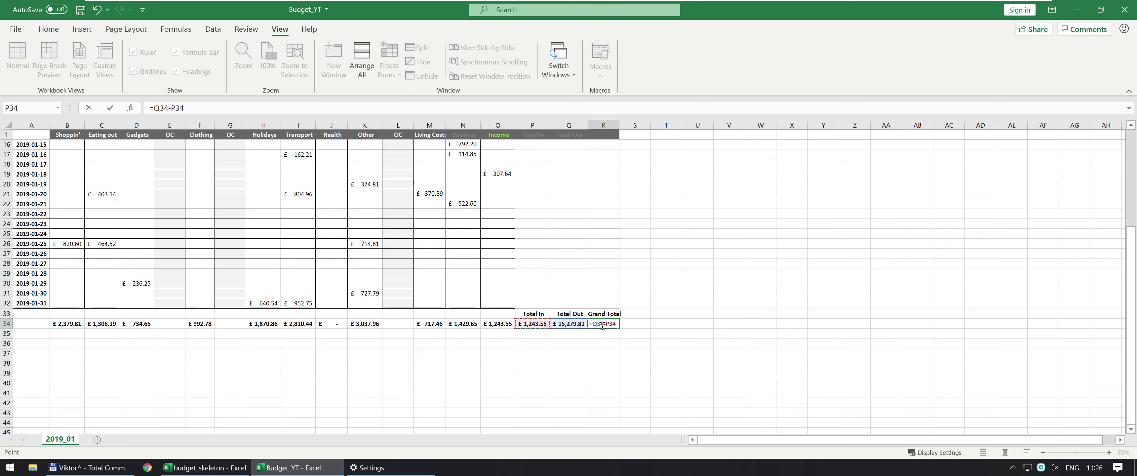
pyautogui.press('Escape')
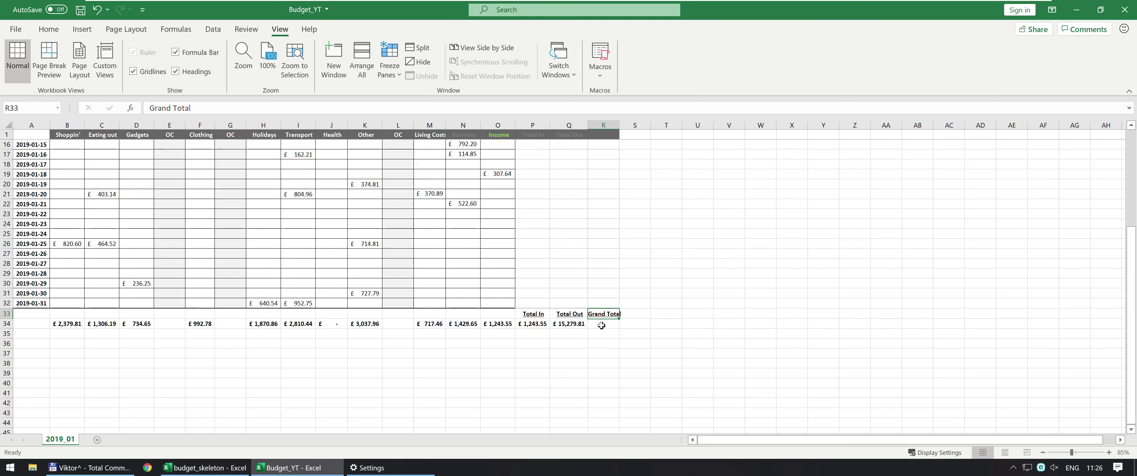
# Step: Calculate the Grand Total in R34 as Total In minus Total Out with =P34-Q34
pyautogui.write('=')
pyautogui.press('Left')
pyautogui.press('Left')
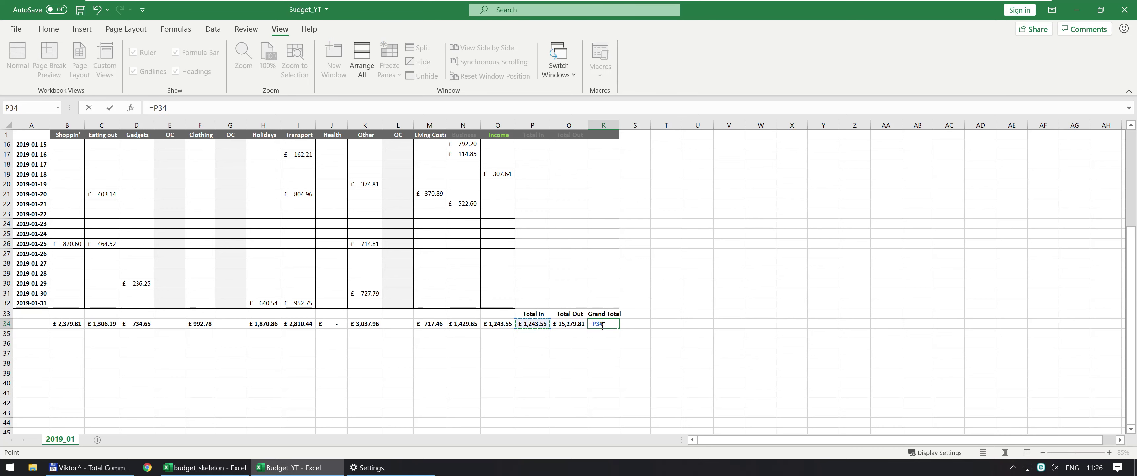
pyautogui.write('-')
pyautogui.press('Left')
pyautogui.press('Return')
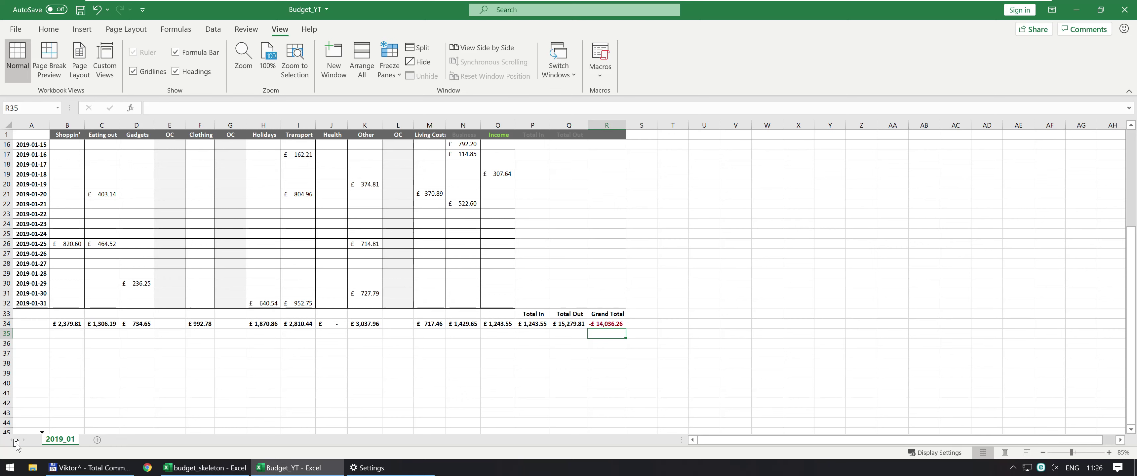
# Step: Create a copy of the 2019_01 sheet placed before it and rename the copy 2019_02
pyautogui.rightClick(55, 442)
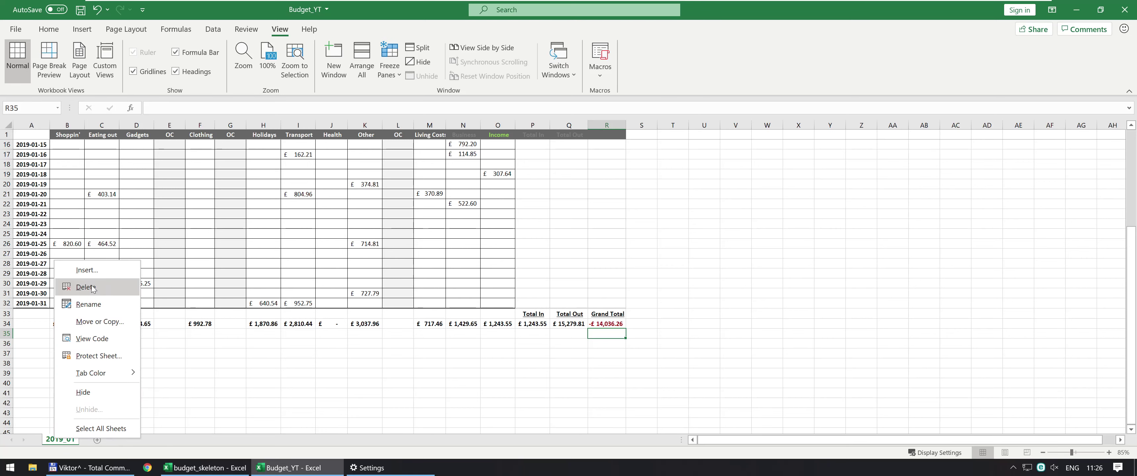
pyautogui.click(89, 322)
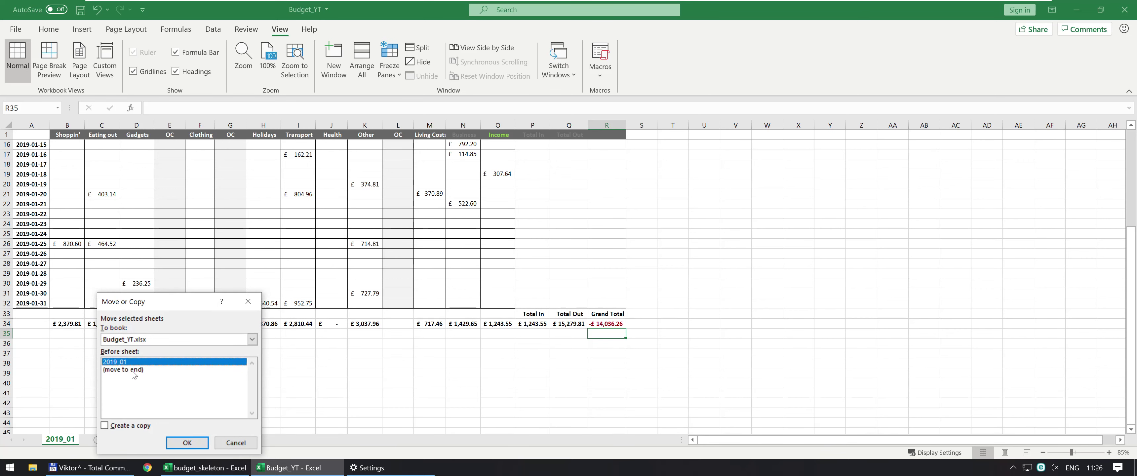
pyautogui.click(104, 425)
pyautogui.click(187, 443)
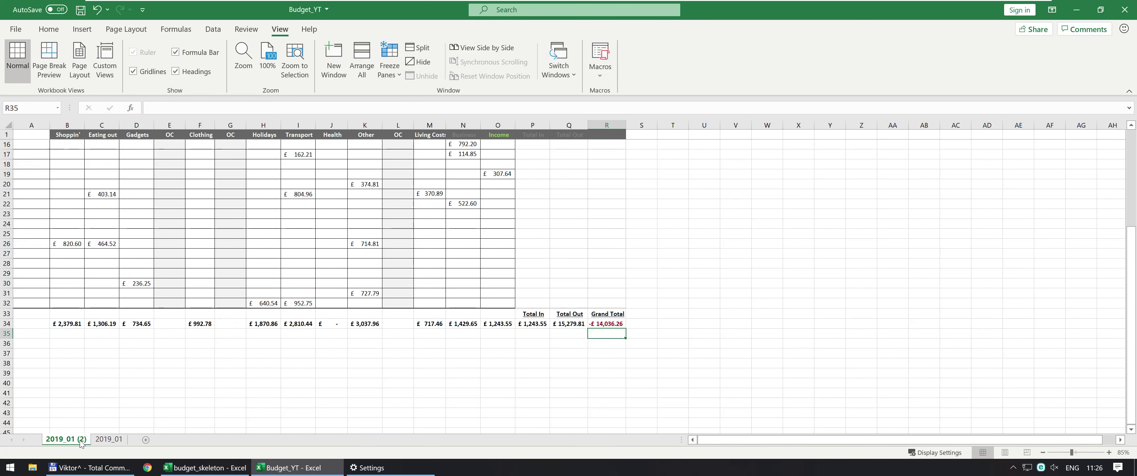
pyautogui.doubleClick(66, 439)
pyautogui.write('2019_02')
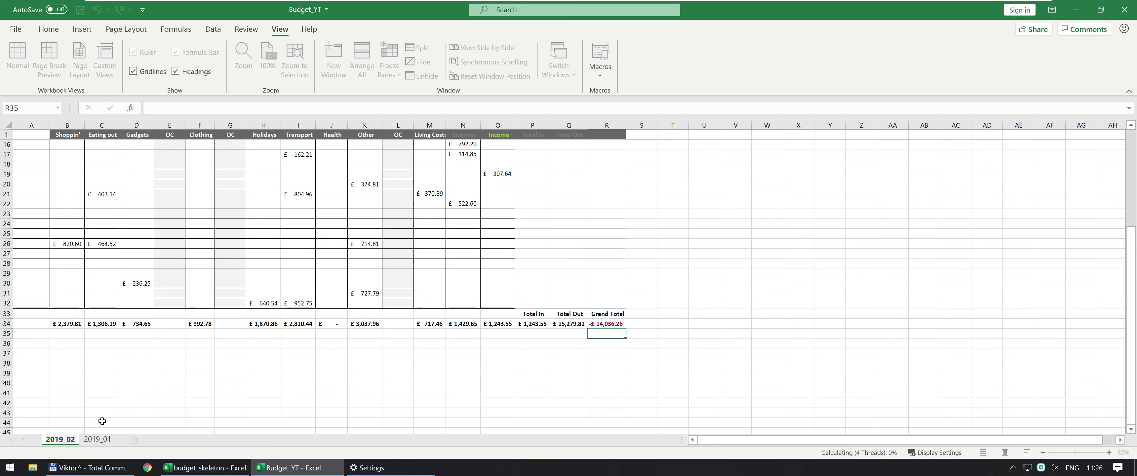
pyautogui.press('Return')
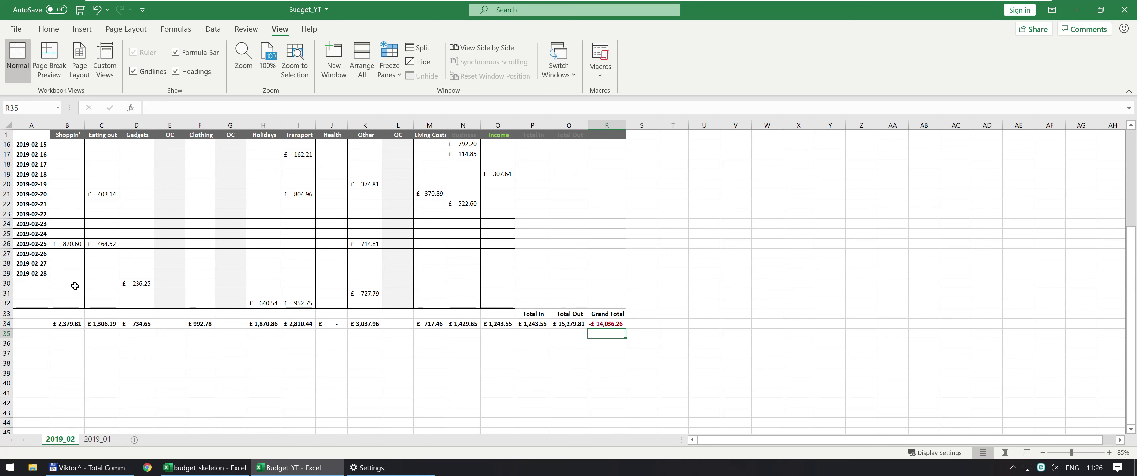
# Step: Clear the leftover values in B30:O32 of the 2019_02 sheet, below the last February date
pyautogui.moveTo(74, 286); pyautogui.dragTo(490, 300)
pyautogui.press('Delete')
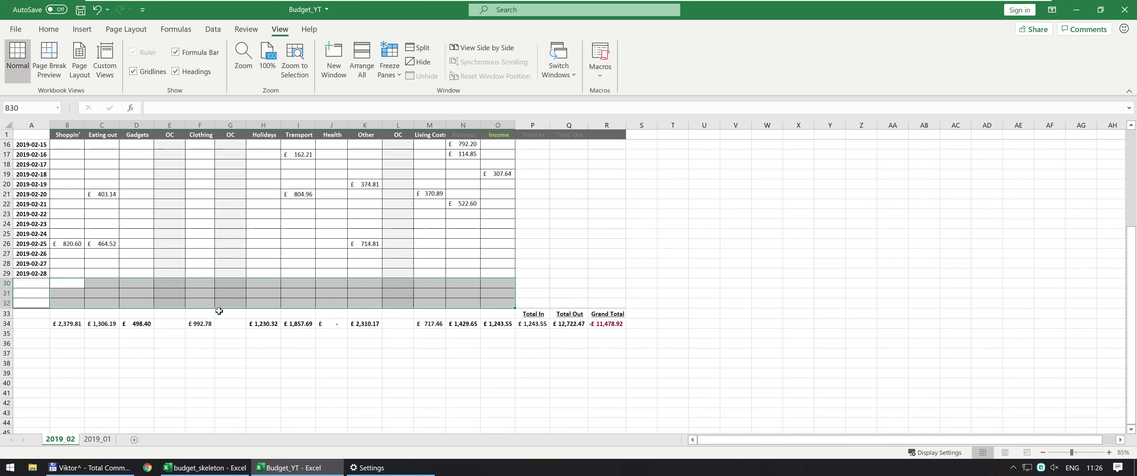
pyautogui.scroll(5, 172, 311)
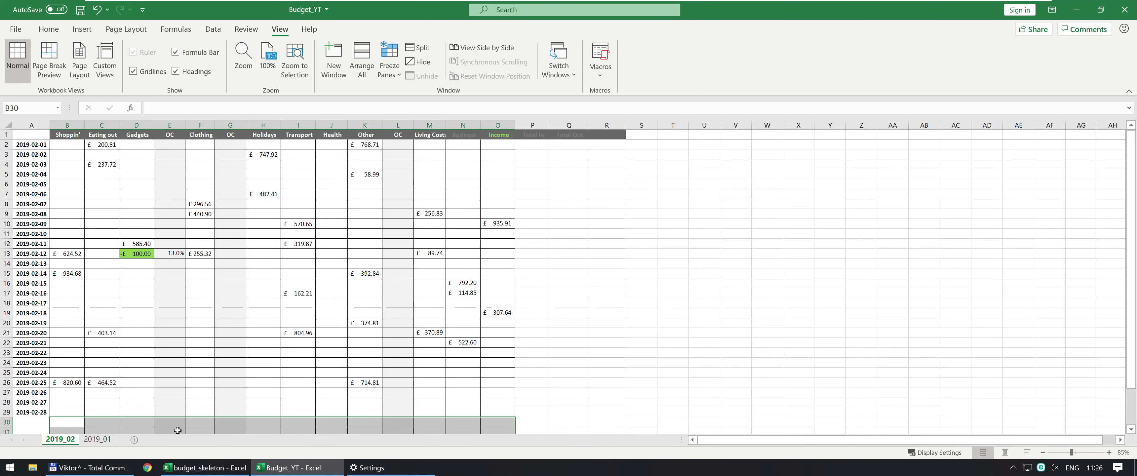
# Step: Using budget_skeleton's 2019 Total sheet and its B4 title formula as reference, add a new sheet to Budget_YT and move it before 2019_02
pyautogui.click(204, 468)
pyautogui.click(182, 438)
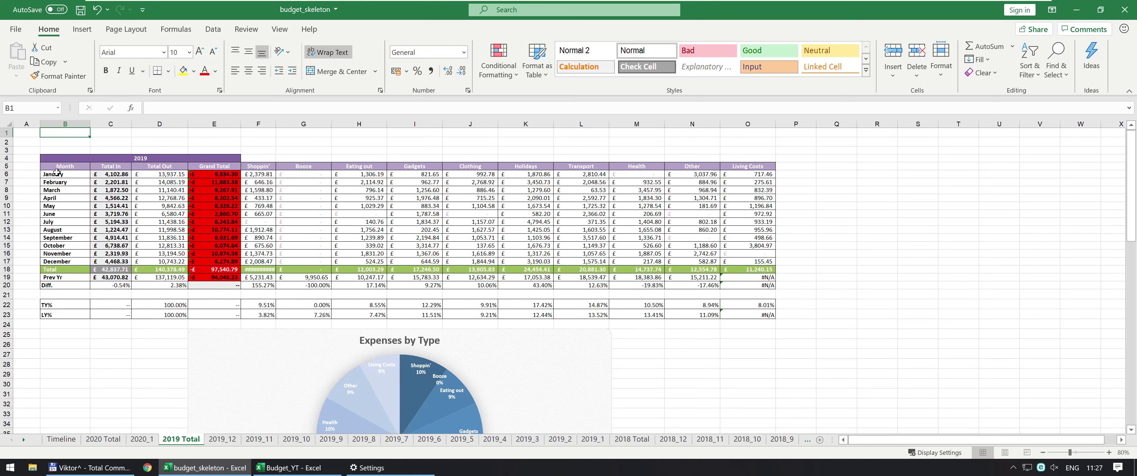
pyautogui.click(56, 158)
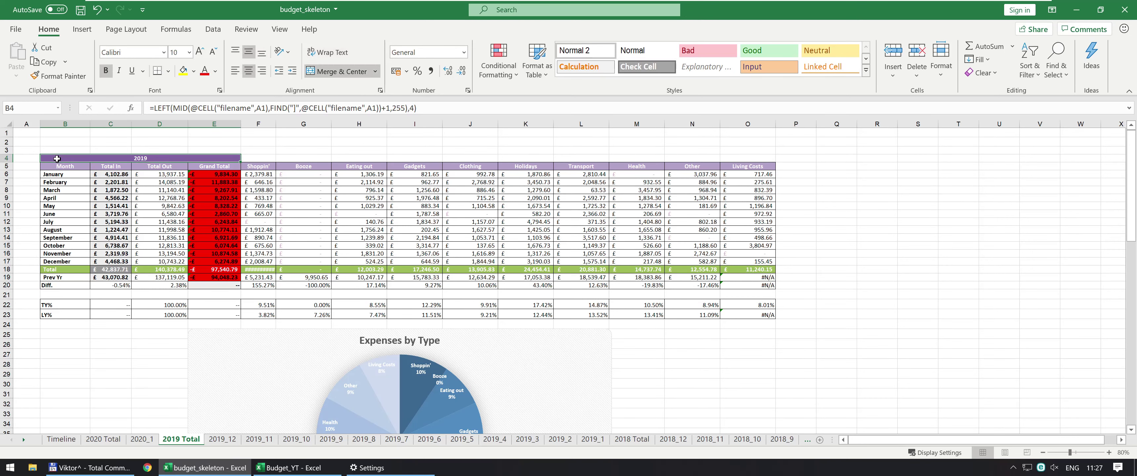
pyautogui.hotkey('alt', 'Tab')
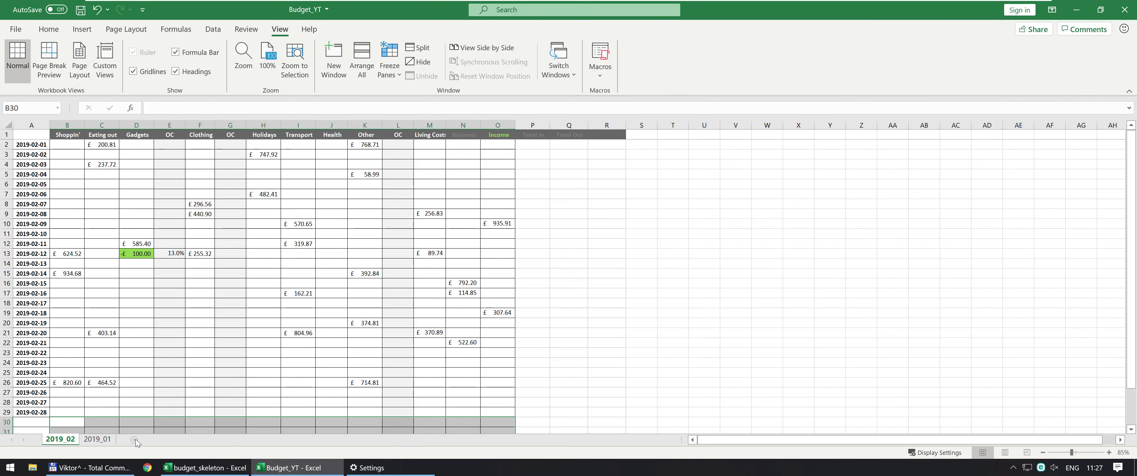
pyautogui.click(134, 439)
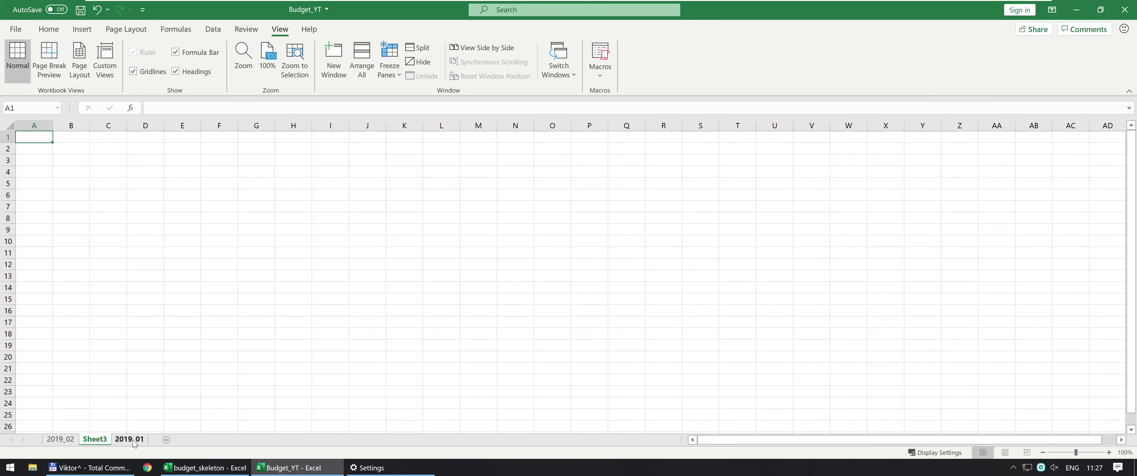
pyautogui.moveTo(100, 442); pyautogui.dragTo(53, 439)
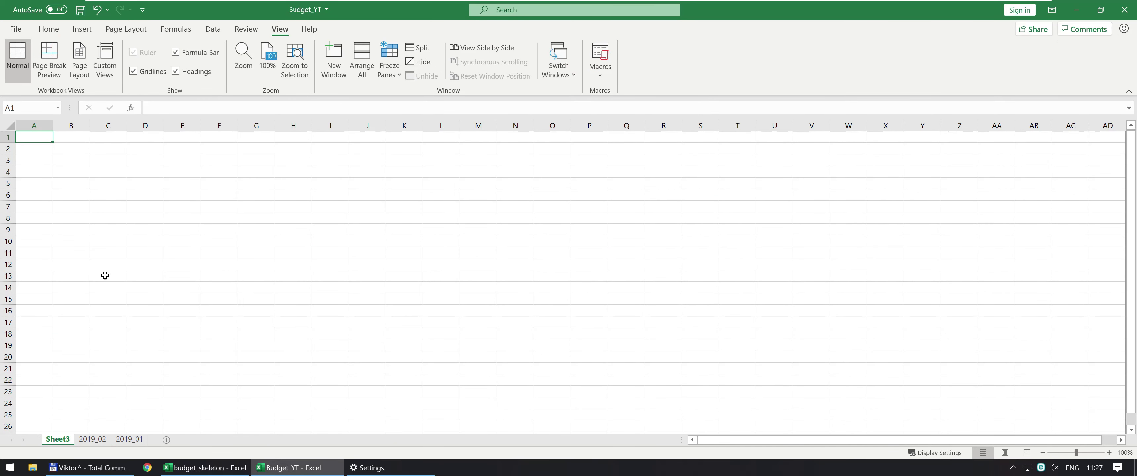
pyautogui.click(68, 147)
pyautogui.hotkey('alt', 'Tab')
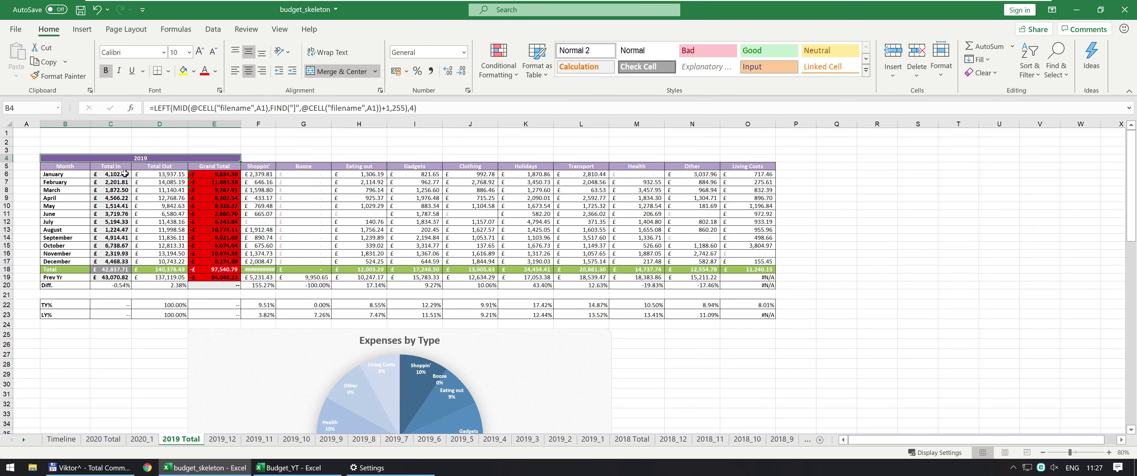
pyautogui.hotkey('alt', 'Tab')
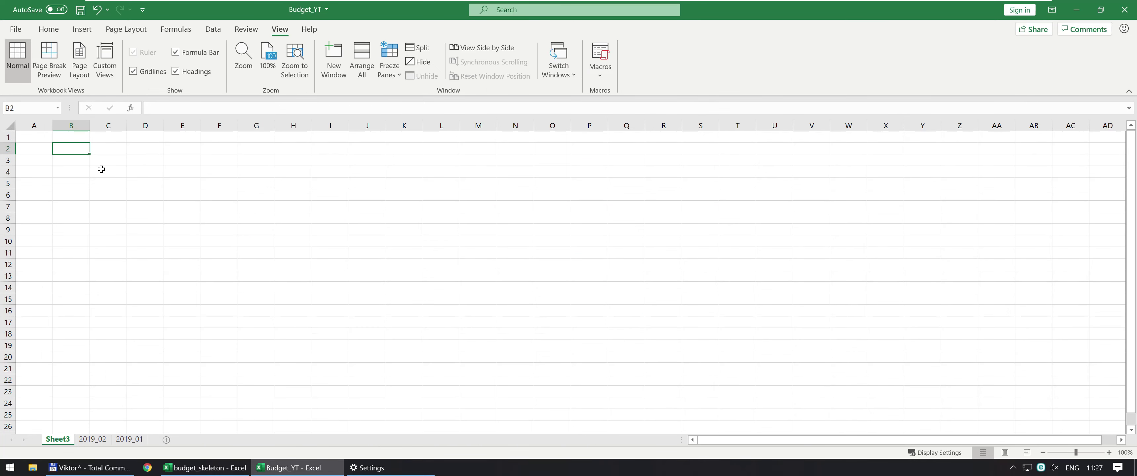
pyautogui.click(63, 172)
pyautogui.write('=')
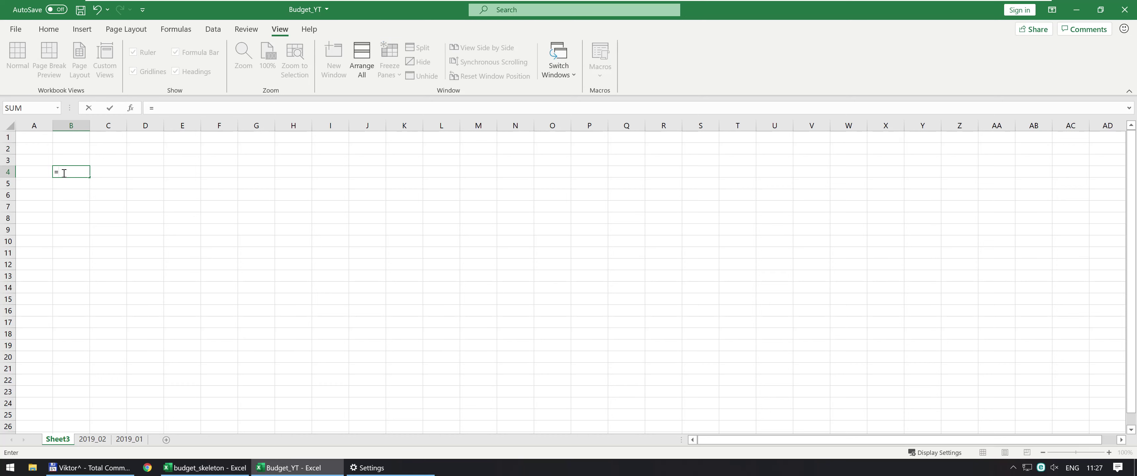
pyautogui.press('Escape')
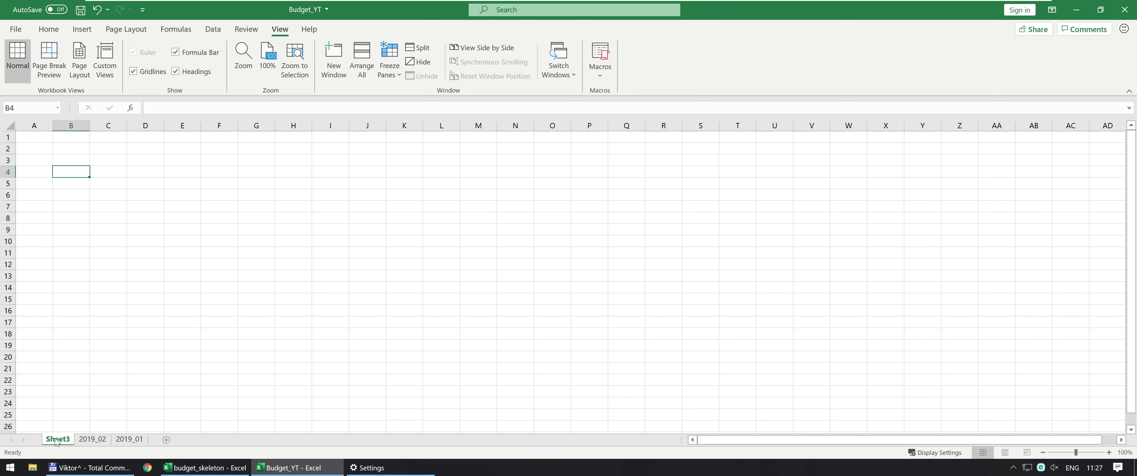
# Step: Rename the new sheet as 2019 Total
pyautogui.write('2019 Total')
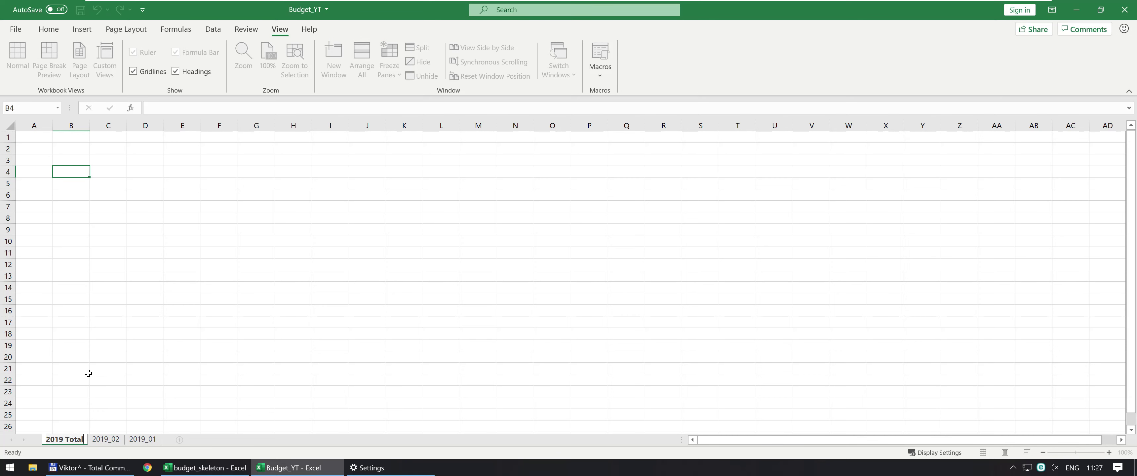
pyautogui.press('Return')
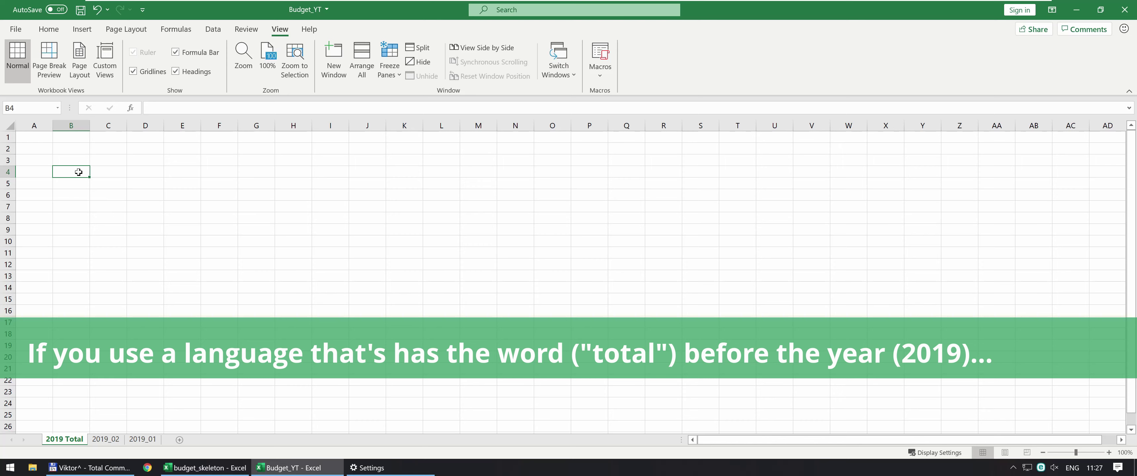
pyautogui.write('=LEFT(')
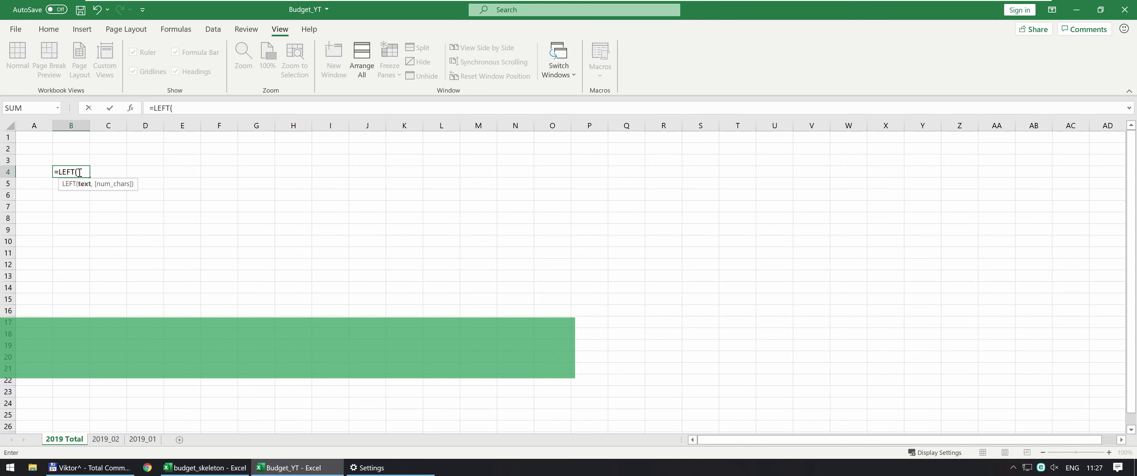
pyautogui.write('CELL(file')
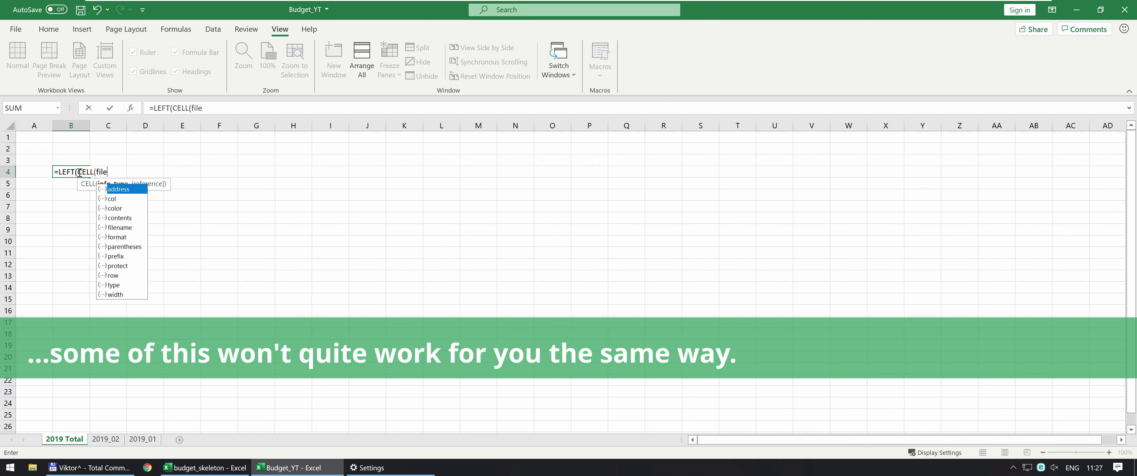
pyautogui.press('Escape')
pyautogui.press('Escape')
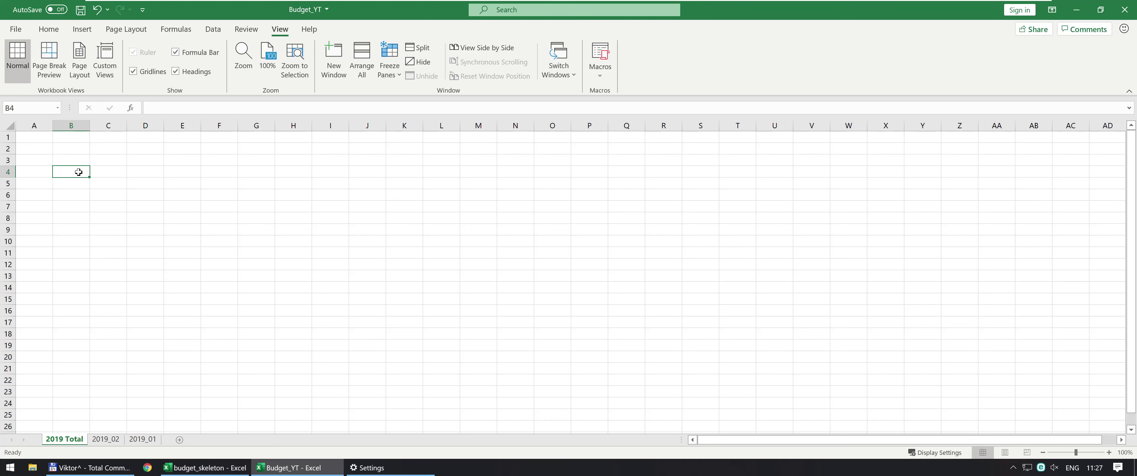
# Step: Enter the formula =CELL("filename",A1) in B4 of the 2019 Total sheet
pyautogui.write('=CELL(file')
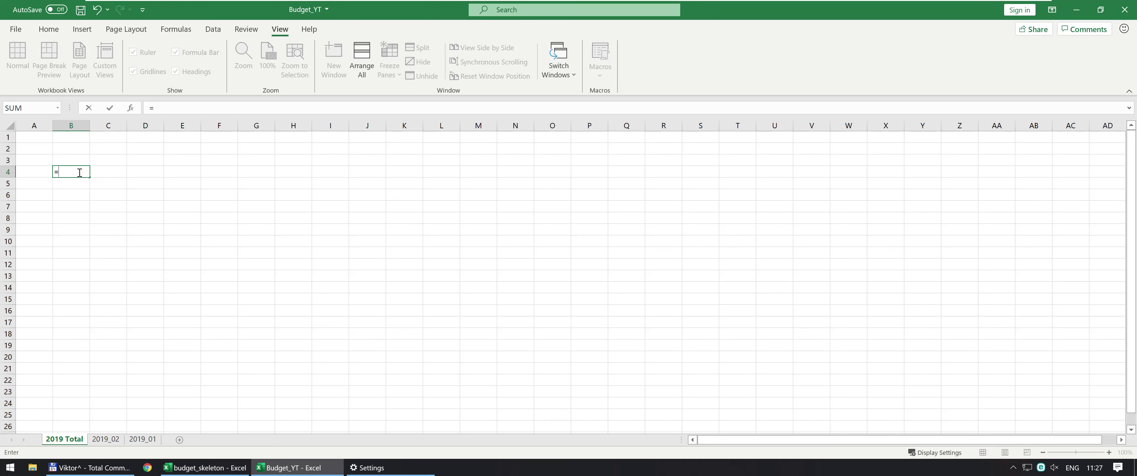
pyautogui.press('Down')
pyautogui.press('Down')
pyautogui.press('Down')
pyautogui.press('Down')
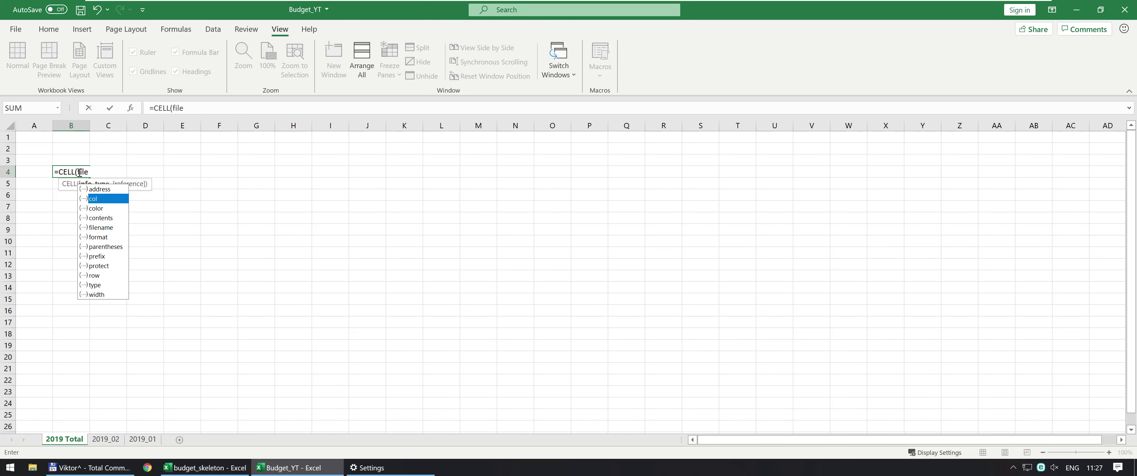
pyautogui.press('Tab')
pyautogui.write(',A1)')
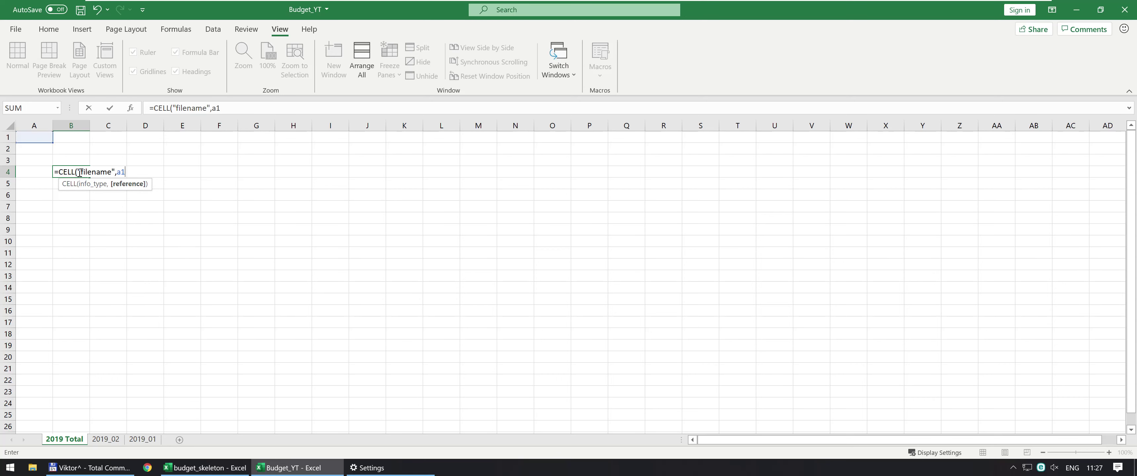
pyautogui.hotkey('ctrl', 'Return')
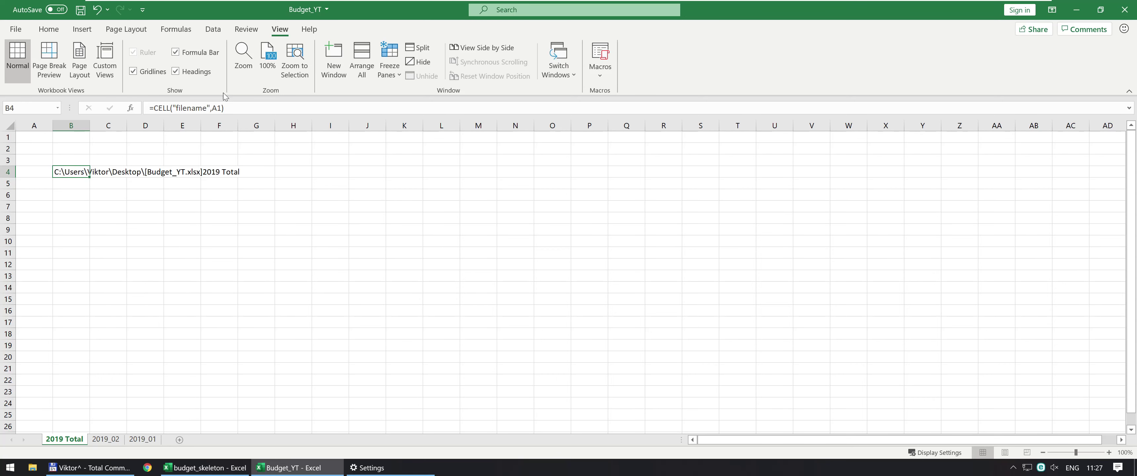
pyautogui.click(155, 108)
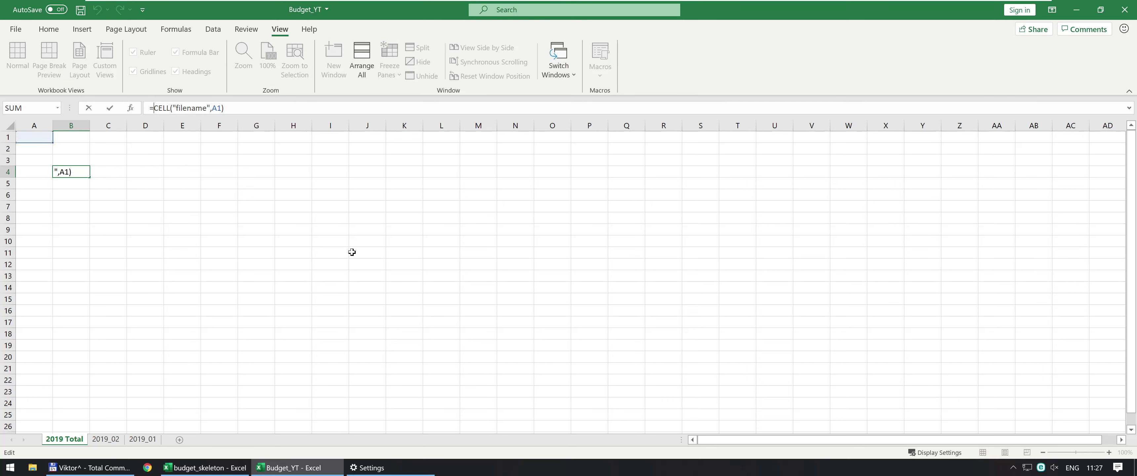
pyautogui.hotkey('ctrl', 'Return')
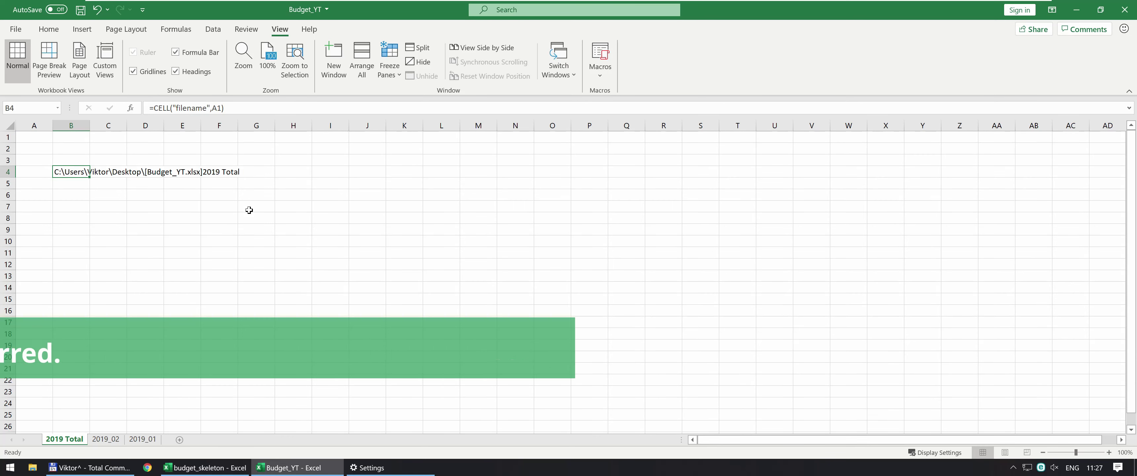
# Step: Extend the B4 formula to extract the year from the sheet name: =MID(CELL("filename",A1),FIND("]",CELL("filename",A1))+1,4)
pyautogui.click(152, 107)
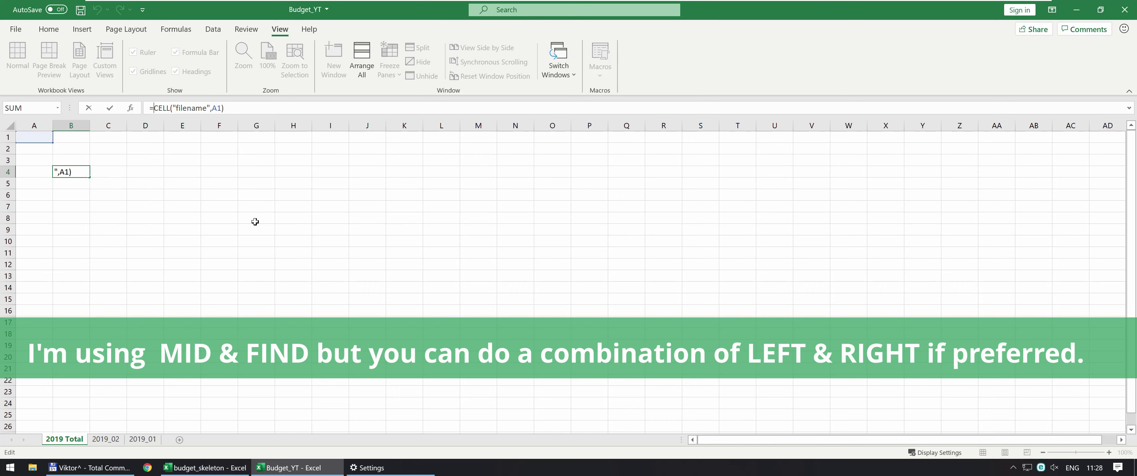
pyautogui.hotkey('shift', 'End')
pyautogui.write('MID(')
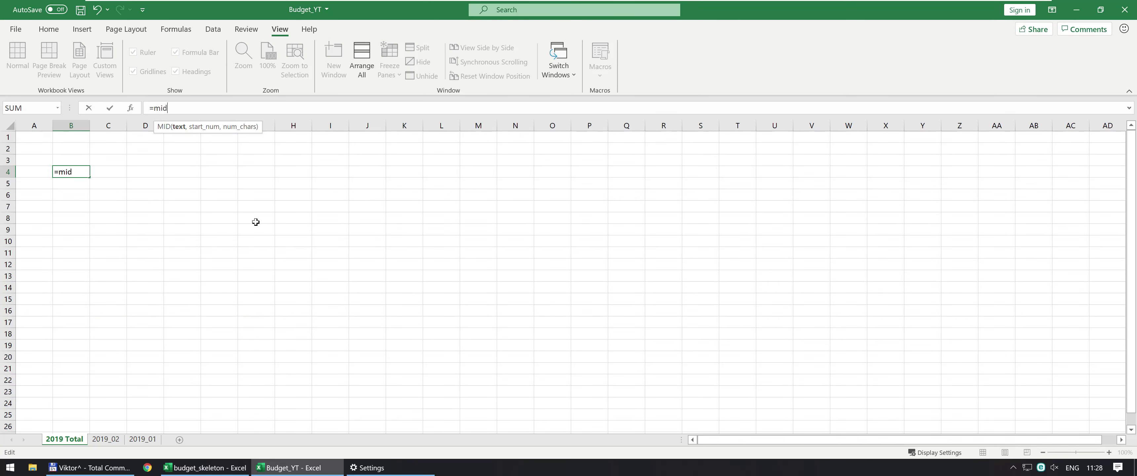
pyautogui.write('CELL("filename",A1)')
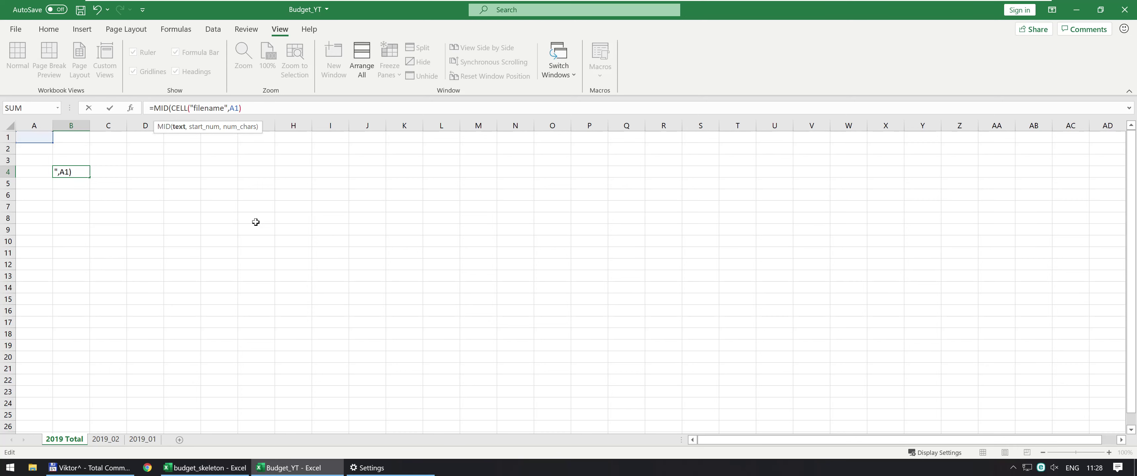
pyautogui.write(',FIND(')
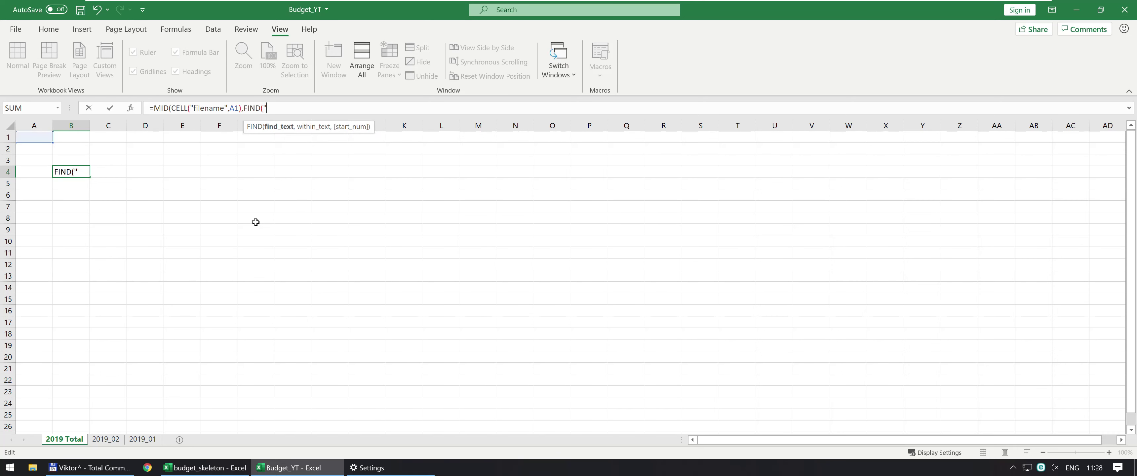
pyautogui.write('"]",')
pyautogui.write('CELL("filename",A1)')
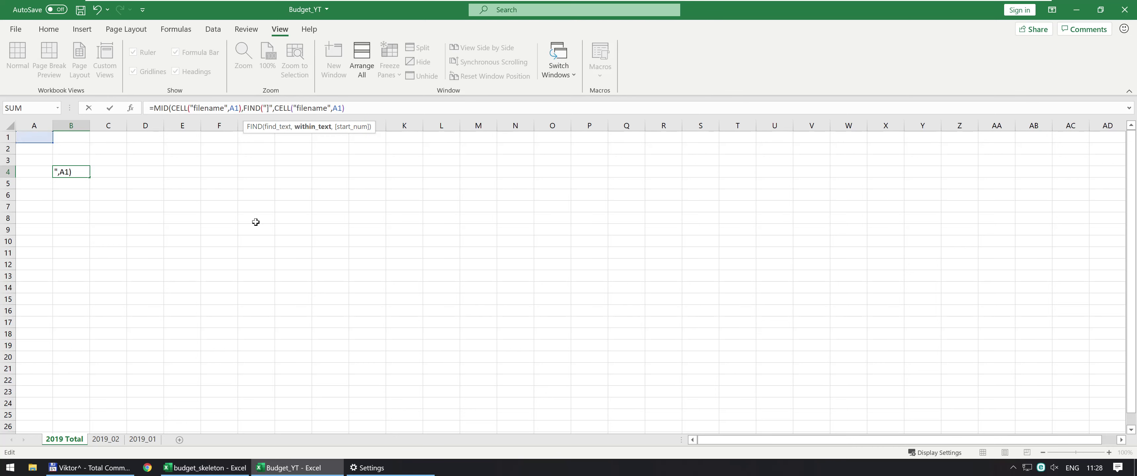
pyautogui.write('),')
pyautogui.press('BackSpace')
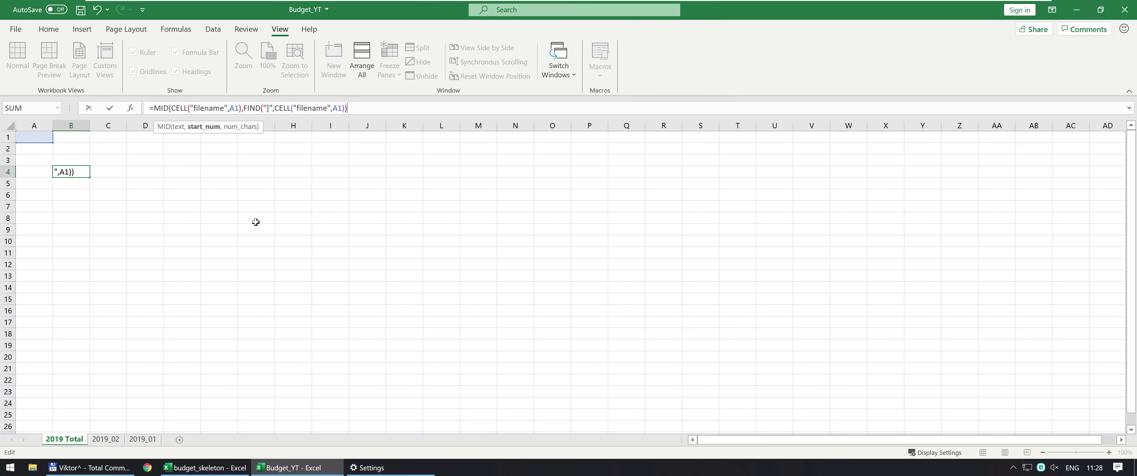
pyautogui.write('+1,4')
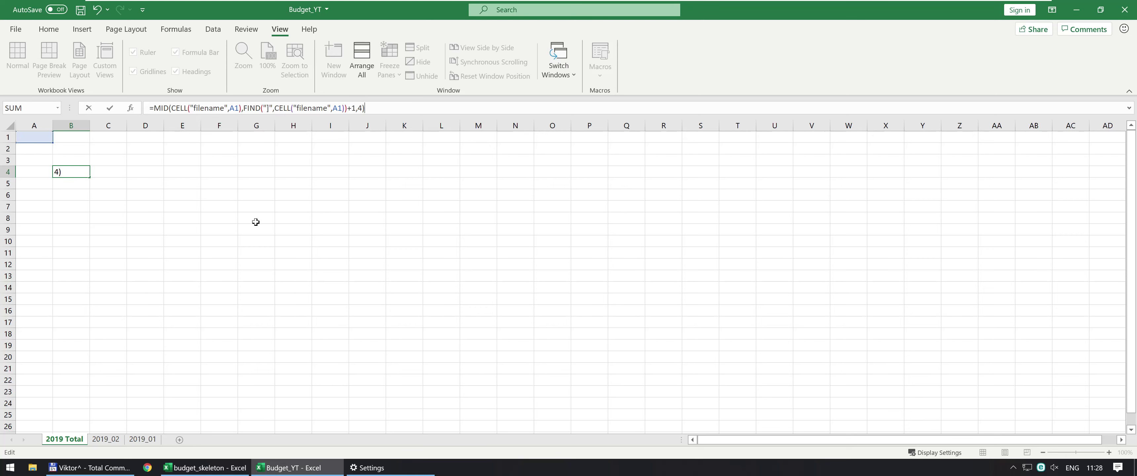
pyautogui.press('Return')
pyautogui.press('Up')
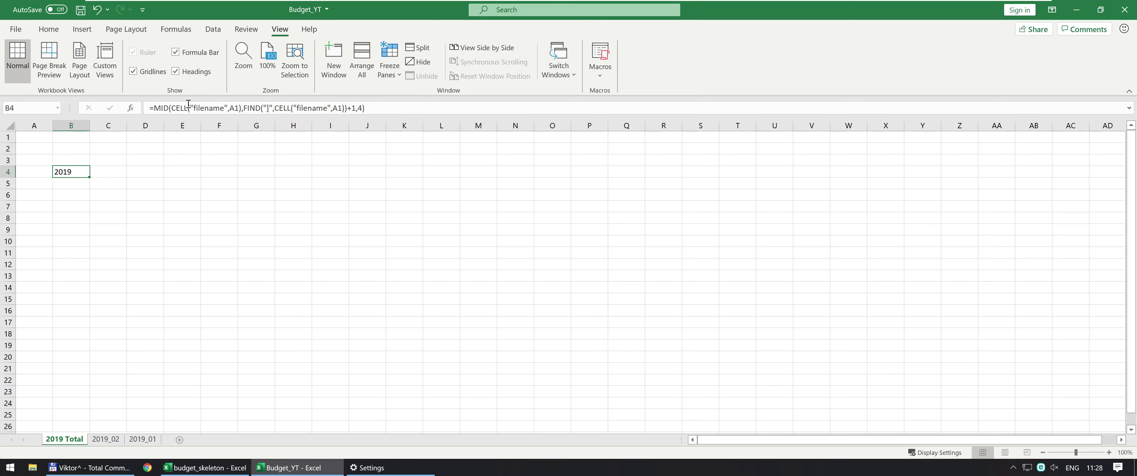
# Step: Copy the CELL part of the B4 formula and enter it in B5 as =CELL("filename",A1)
pyautogui.moveTo(171, 108); pyautogui.dragTo(241, 109)
pyautogui.hotkey('ctrl', 'c')
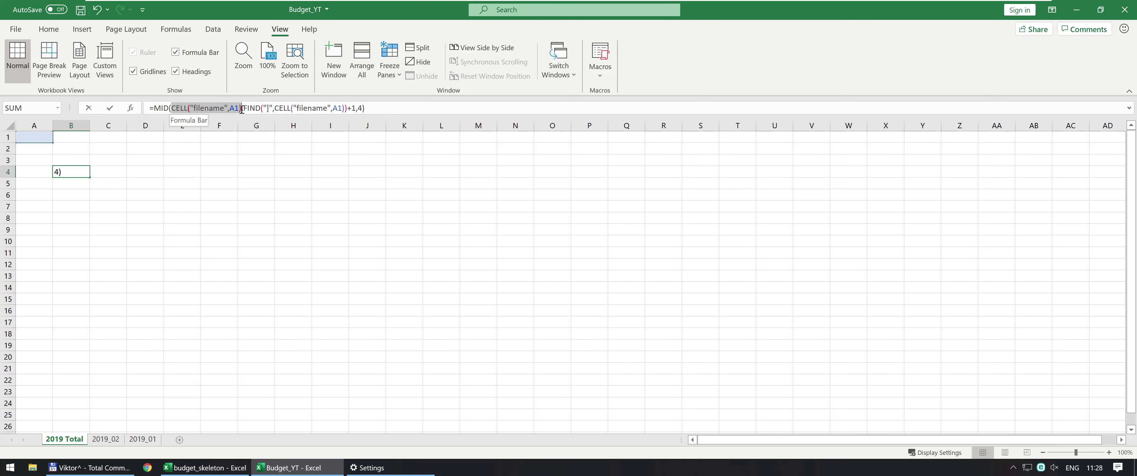
pyautogui.press('Return')
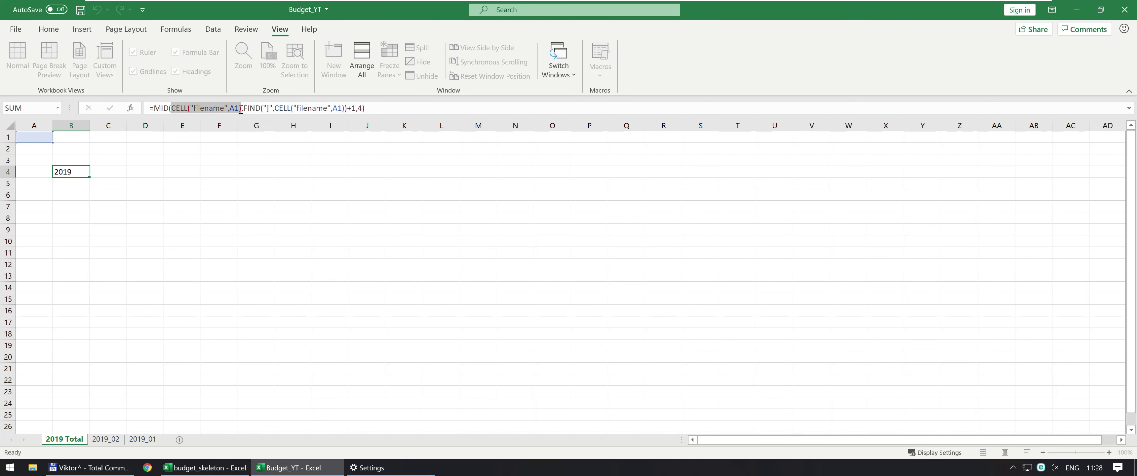
pyautogui.hotkey('ctrl', 'v')
pyautogui.click(241, 109)
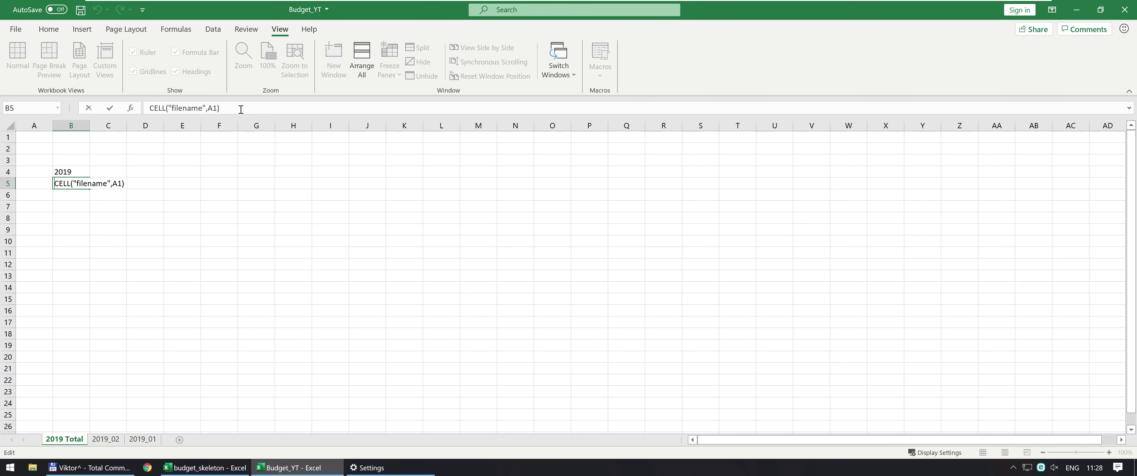
pyautogui.press('Home')
pyautogui.write('=')
pyautogui.press('BackSpace')
pyautogui.write('=')
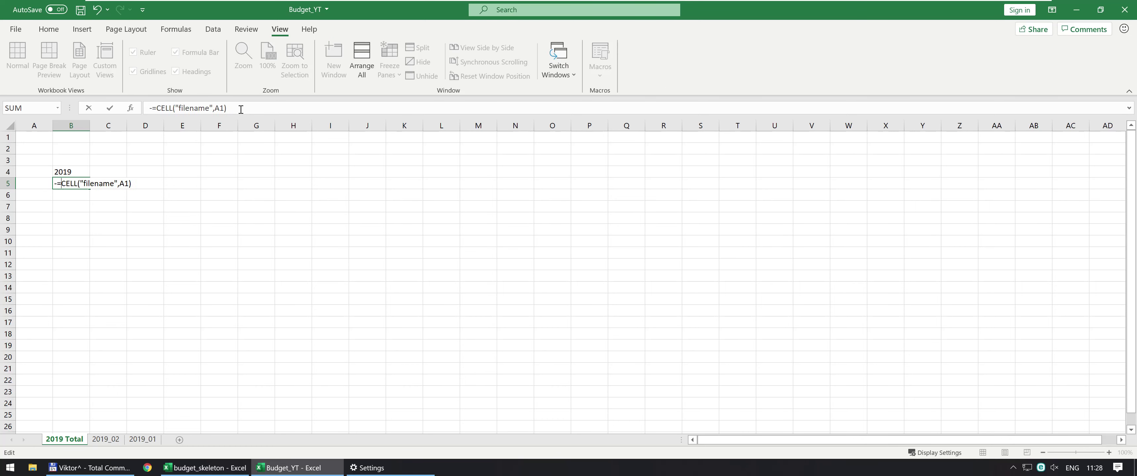
pyautogui.press('Return')
pyautogui.press('Up')
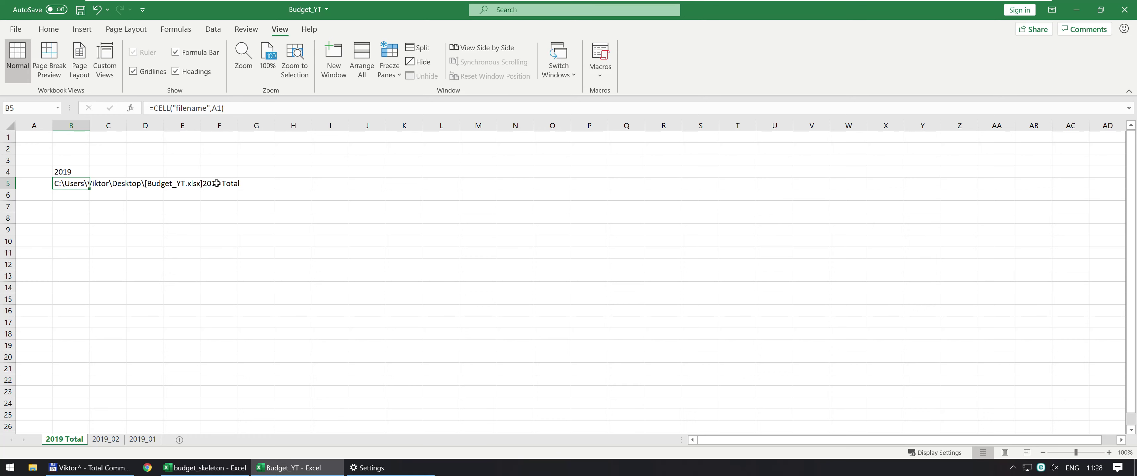
# Step: Clear the test formula from B5, below the year title
pyautogui.click(72, 171)
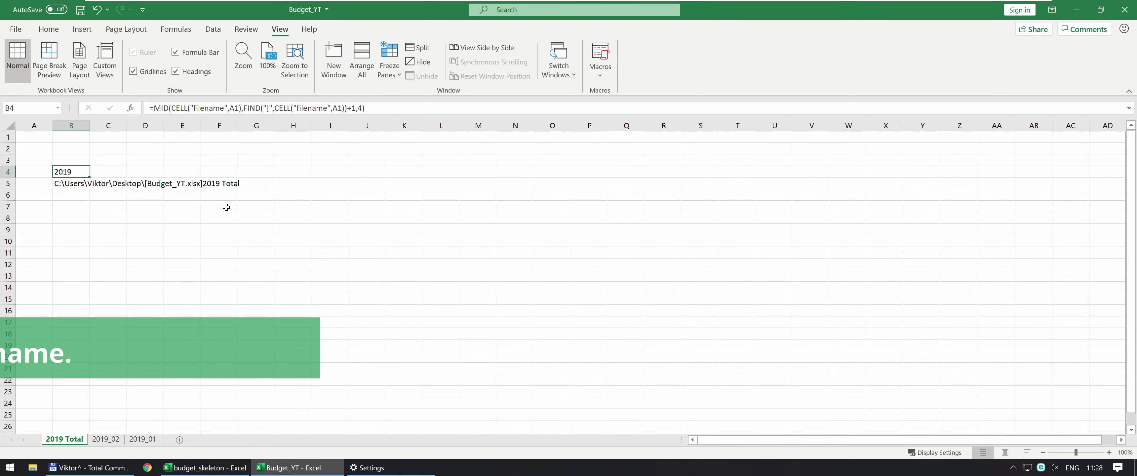
pyautogui.press('Down')
pyautogui.press('Delete')
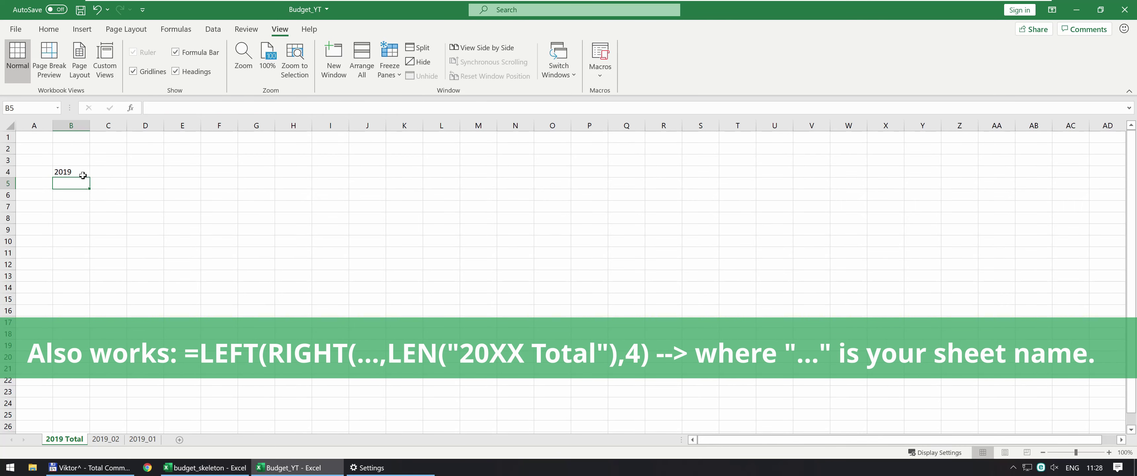
# Step: Copy the merged 2019 title from budget_skeleton and paste only its formats onto B4:E4 of the 2019 Total sheet in Budget_YT
pyautogui.click(82, 175)
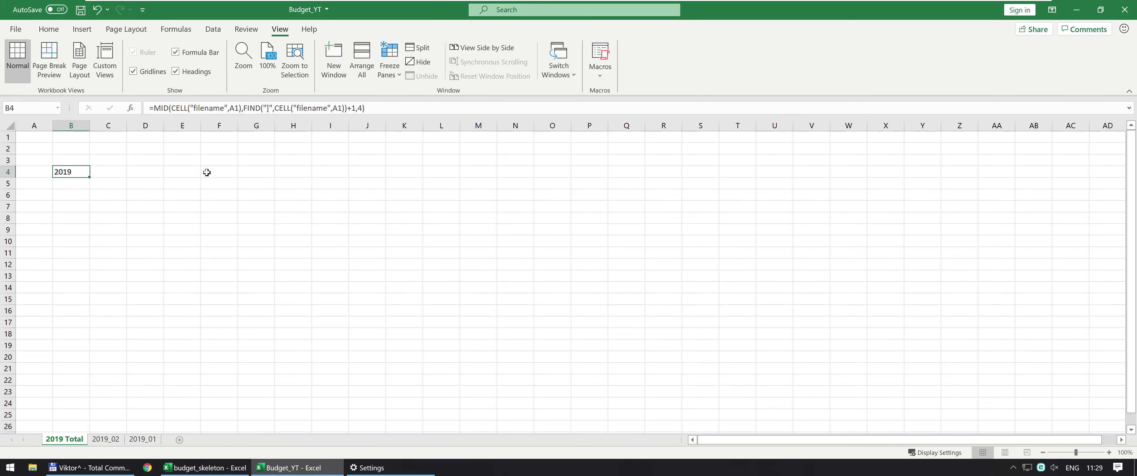
pyautogui.keyDown('shift'); pyautogui.click(184, 173); pyautogui.keyUp('shift')
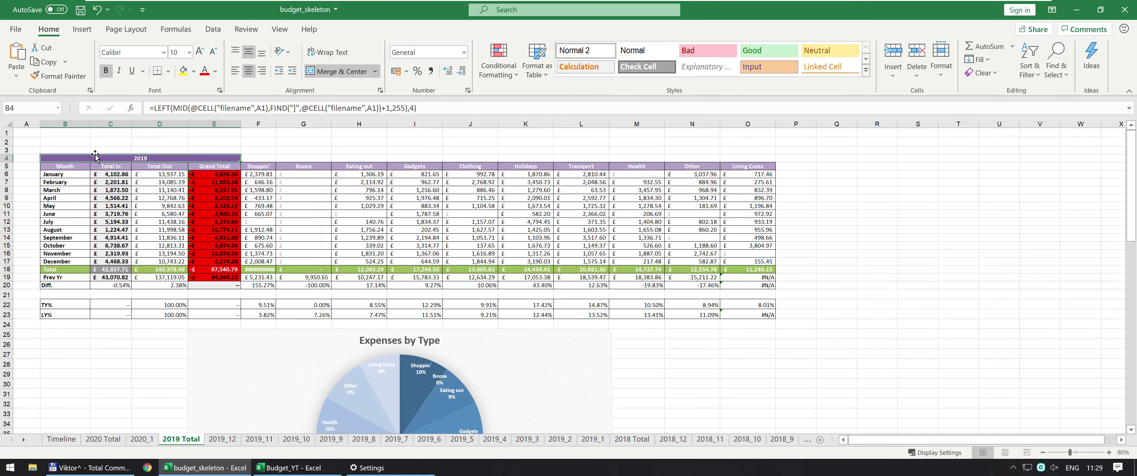
pyautogui.hotkey('ctrl', 'c')
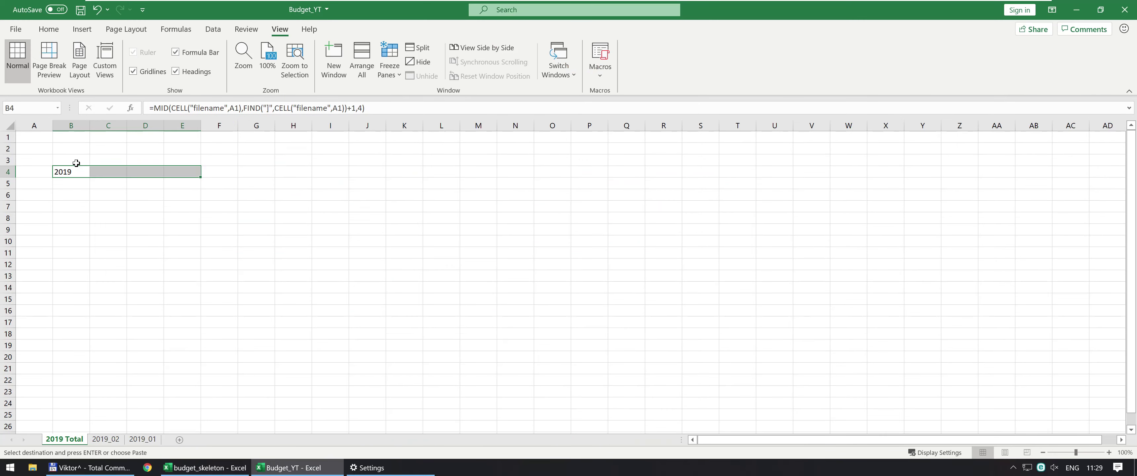
pyautogui.hotkey('ctrl', 'alt', 'v')
pyautogui.press('t')
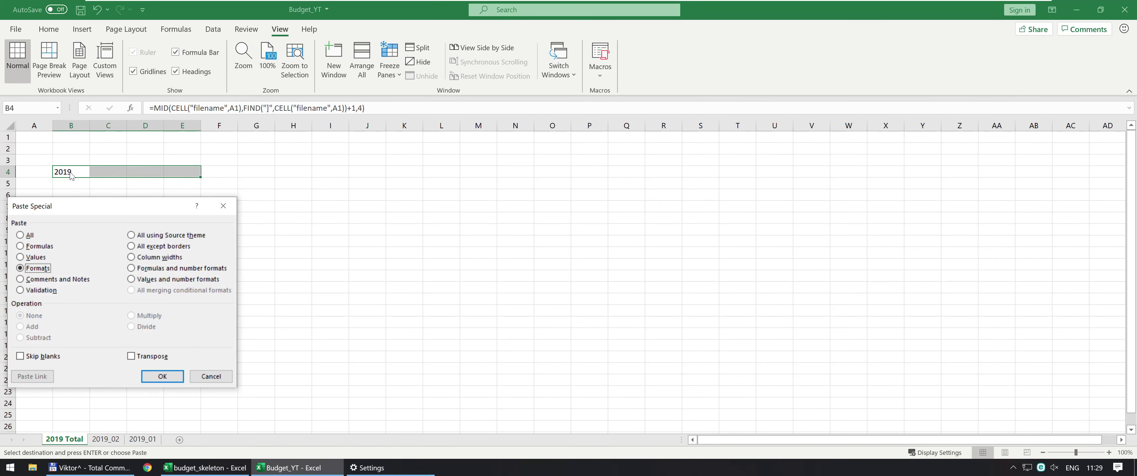
pyautogui.press('Return')
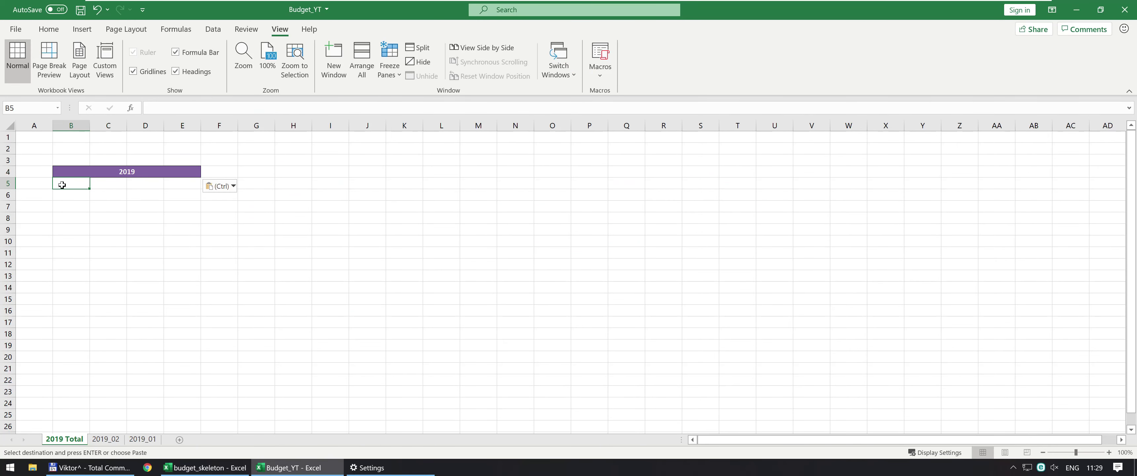
# Step: Copy the table B5:O23 from budget_skeleton's 2019 Total sheet and paste only its formats at B5 in Budget_YT
pyautogui.hotkey('alt', 'Tab')
pyautogui.moveTo(71, 167); pyautogui.dragTo(742, 314)
pyautogui.hotkey('ctrl', 'c')
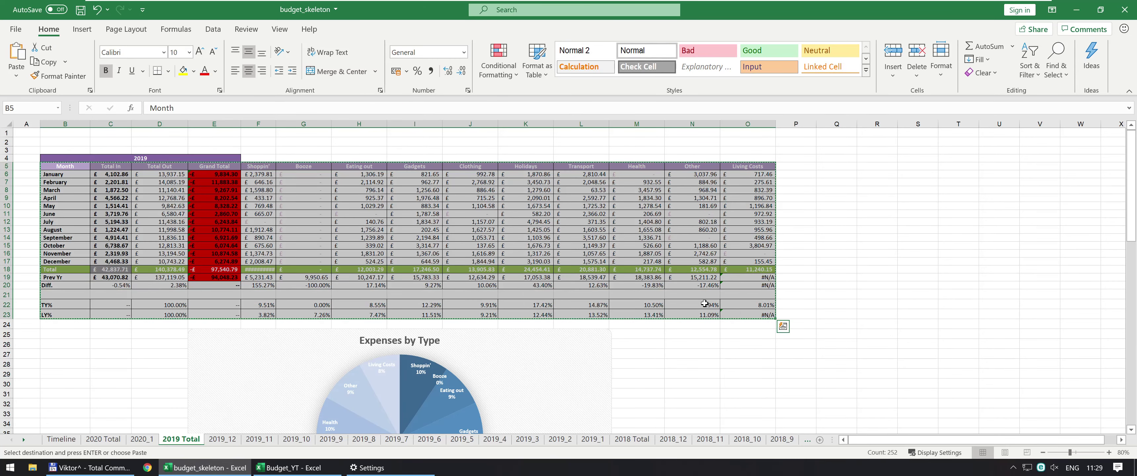
pyautogui.hotkey('alt', 'Tab')
pyautogui.rightClick(72, 185)
pyautogui.press('s')
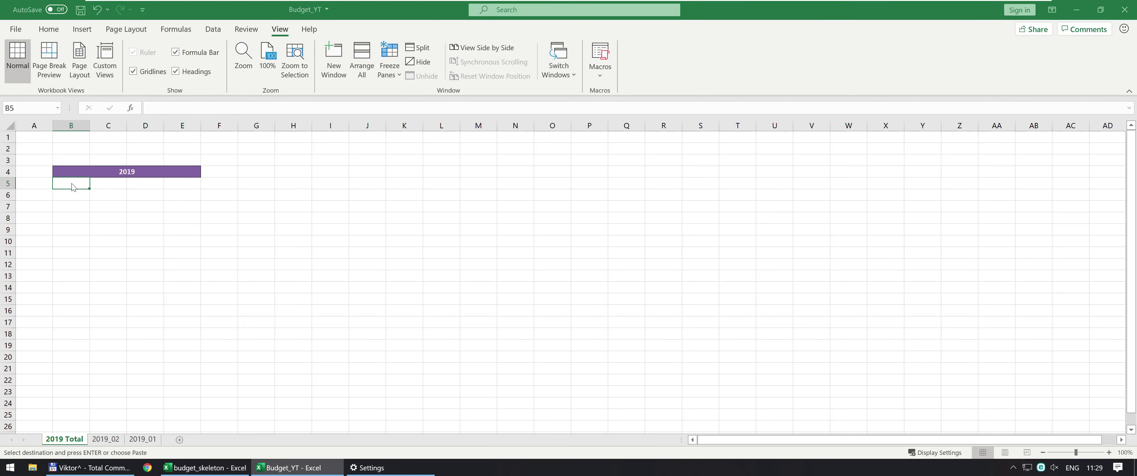
pyautogui.press('t')
pyautogui.press('Return')
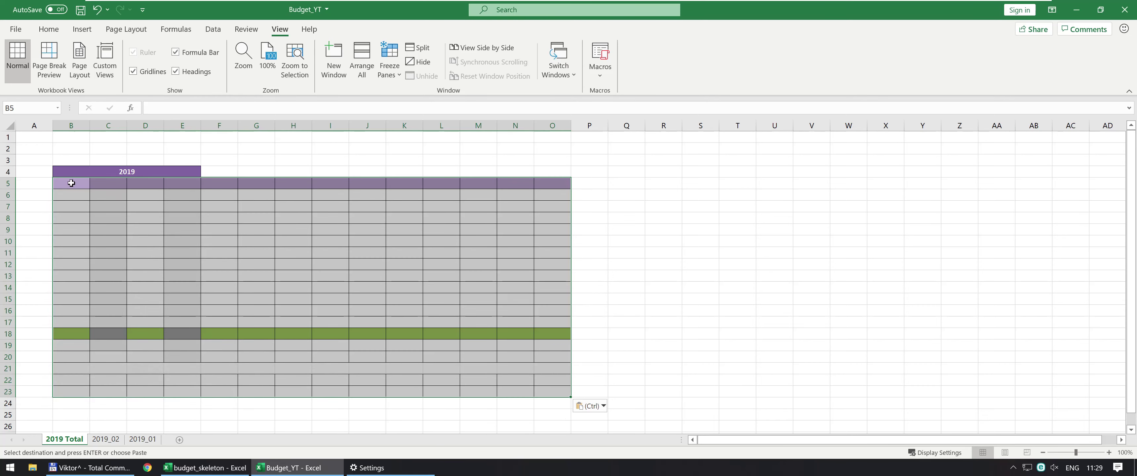
# Step: Copy the row labels B5:B23 from budget_skeleton's 2019 Total sheet and paste them with Paste Special at B5 in Budget_YT
pyautogui.hotkey('alt', 'Tab')
pyautogui.moveTo(66, 168); pyautogui.dragTo(59, 314)
pyautogui.hotkey('ctrl', 'c')
pyautogui.hotkey('alt', 'Tab')
pyautogui.click(66, 186)
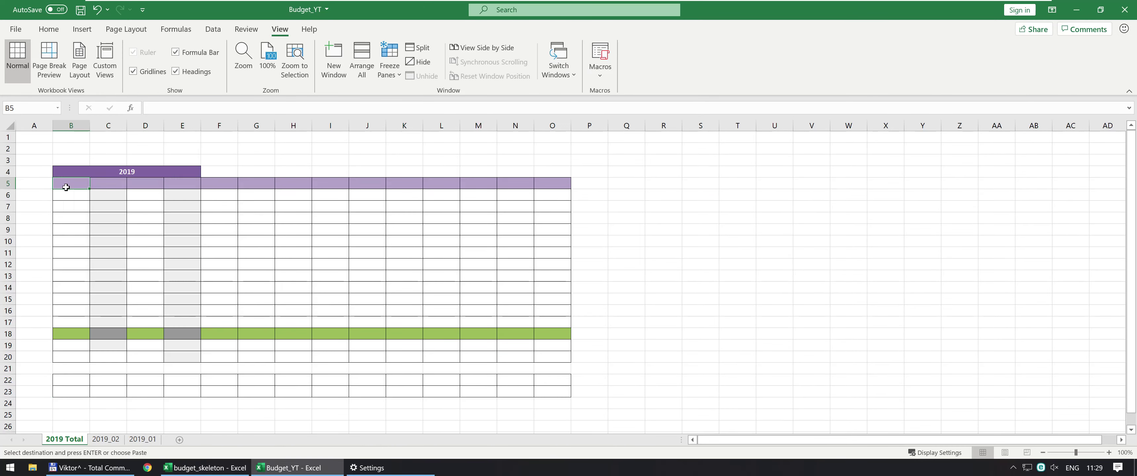
pyautogui.hotkey('ctrl', 'alt', 'v')
pyautogui.press('Return')
# Step: Clear the twelve pasted month names from B6:B17 of the 2019 Total sheet
pyautogui.click(66, 195)
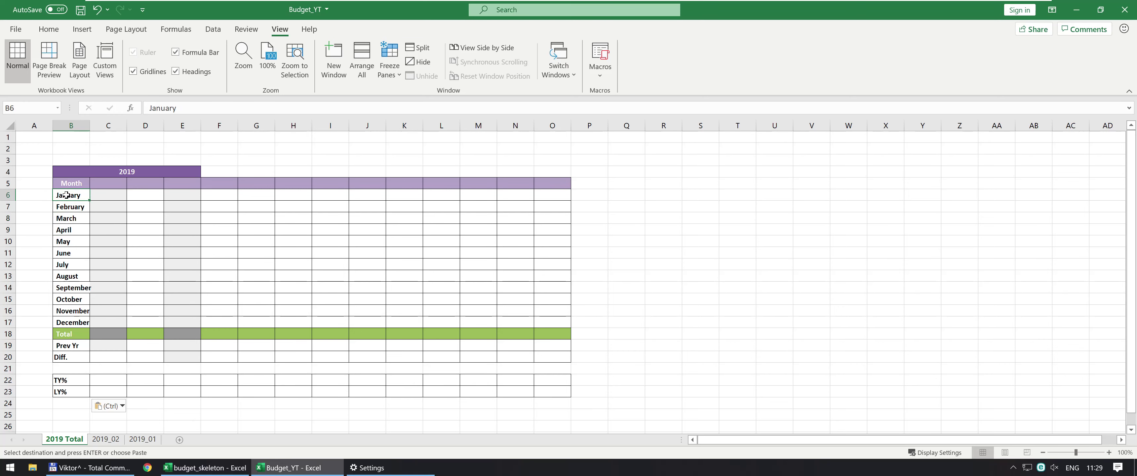
pyautogui.hotkey('shift', 'Down')
pyautogui.hotkey('shift', 'Down')
pyautogui.hotkey('shift', 'Down')
pyautogui.hotkey('shift', 'Down')
pyautogui.hotkey('shift', 'Down')
pyautogui.hotkey('shift', 'Down')
pyautogui.hotkey('shift', 'Down')
pyautogui.hotkey('shift', 'Down')
pyautogui.hotkey('shift', 'Down')
pyautogui.hotkey('shift', 'Down')
pyautogui.hotkey('shift', 'Down')
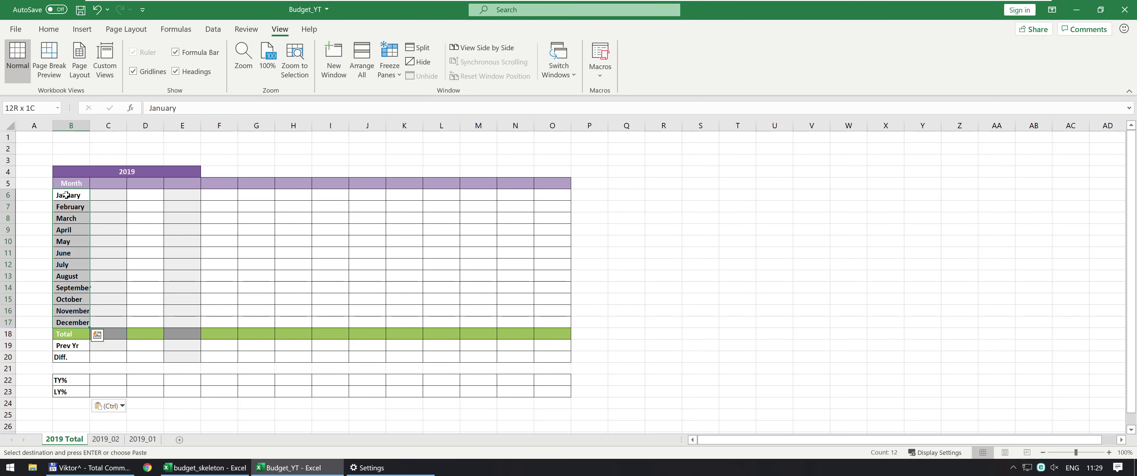
pyautogui.press('Delete')
# Step: Enter January in B6 and February in B7, and fill the month series from B6 down to December in B17
pyautogui.click(66, 194)
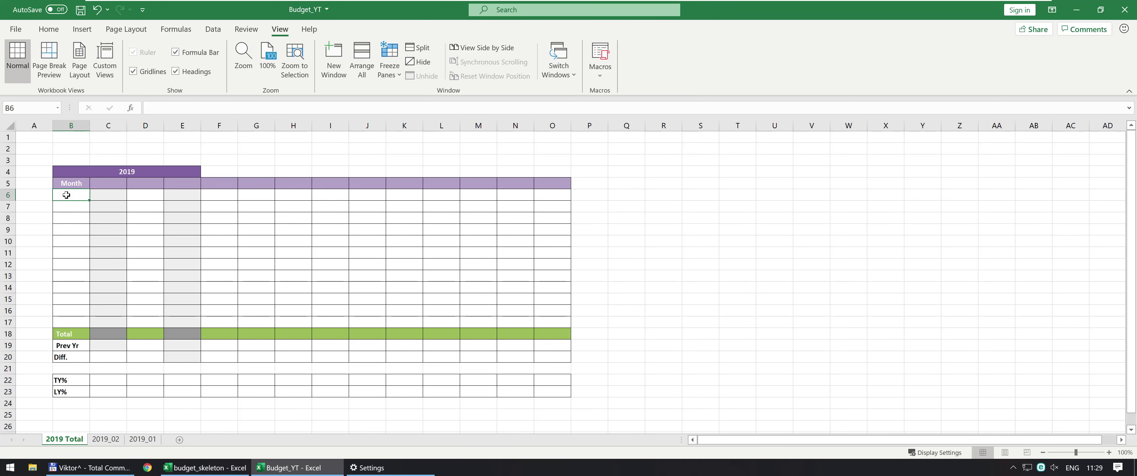
pyautogui.write('January')
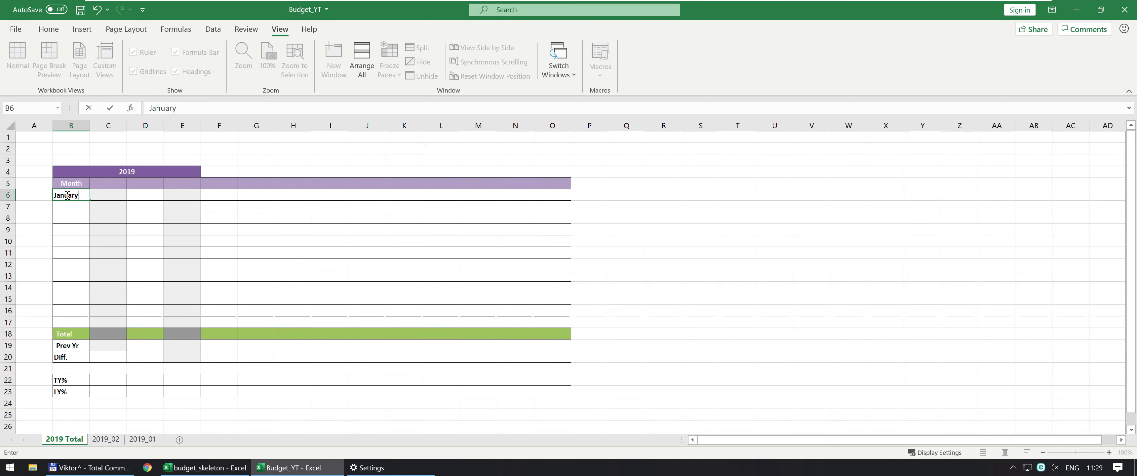
pyautogui.press('Return')
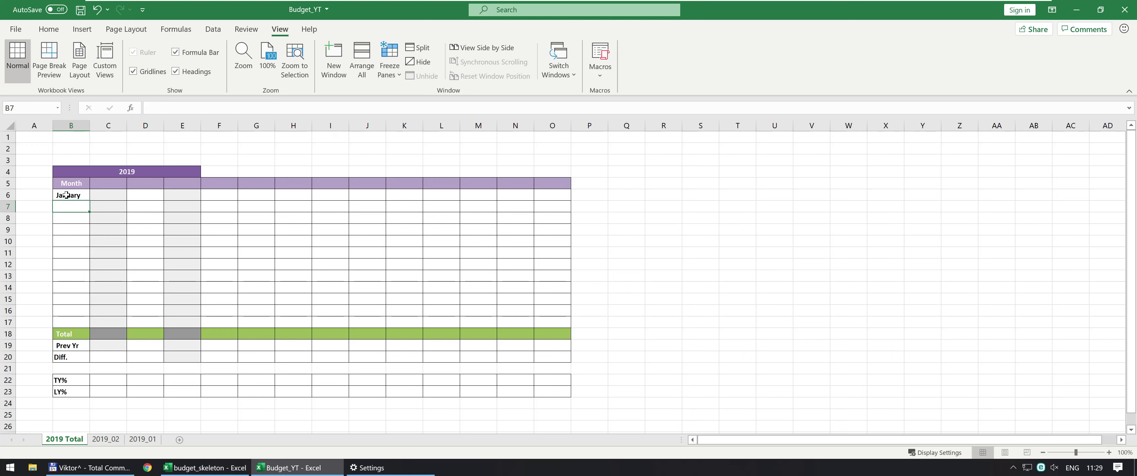
pyautogui.write('Febru')
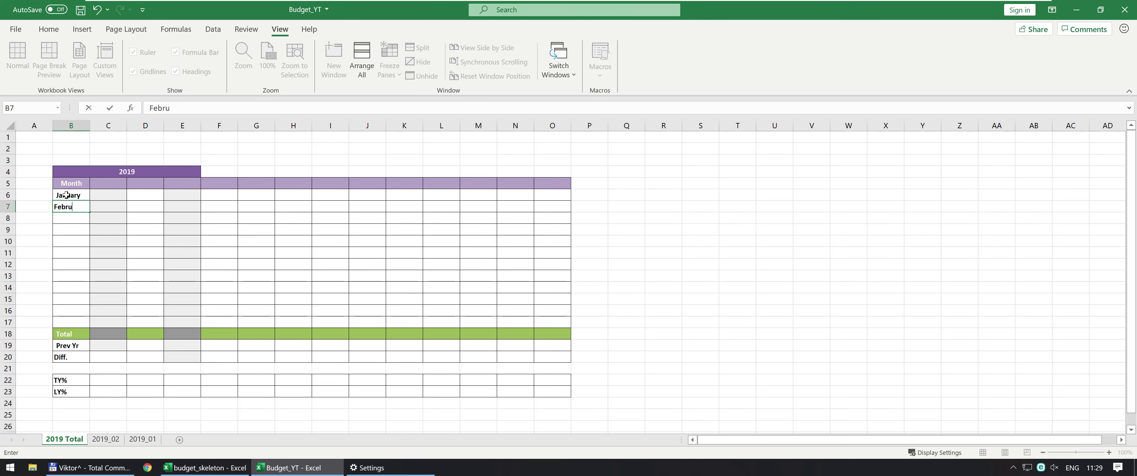
pyautogui.write('ary')
pyautogui.click(66, 195)
pyautogui.moveTo(66, 195); pyautogui.dragTo(92, 328)
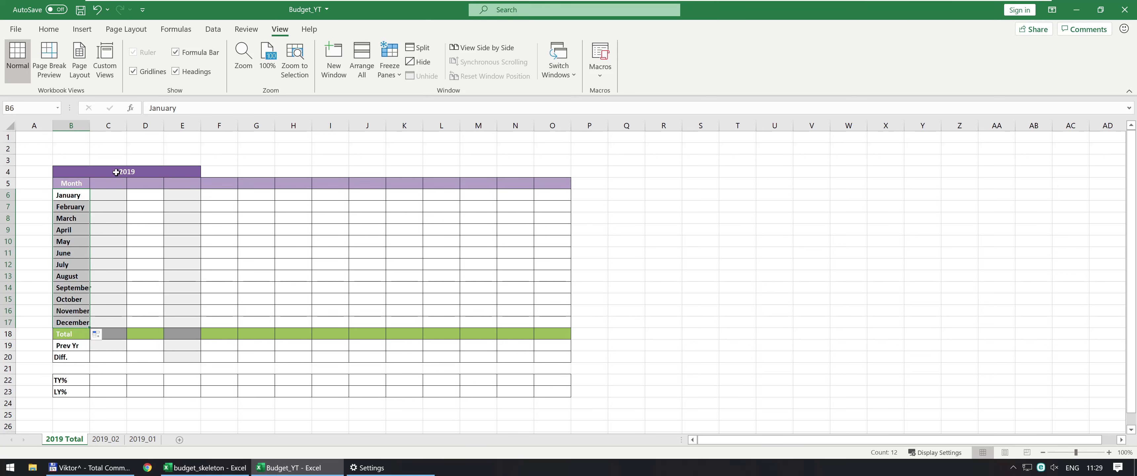
# Step: Copy the column headers C5:O5, Total In through Living Costs, from budget_skeleton and paste them at C5 in Budget_YT
pyautogui.click(109, 186)
pyautogui.hotkey('alt', 'Tab')
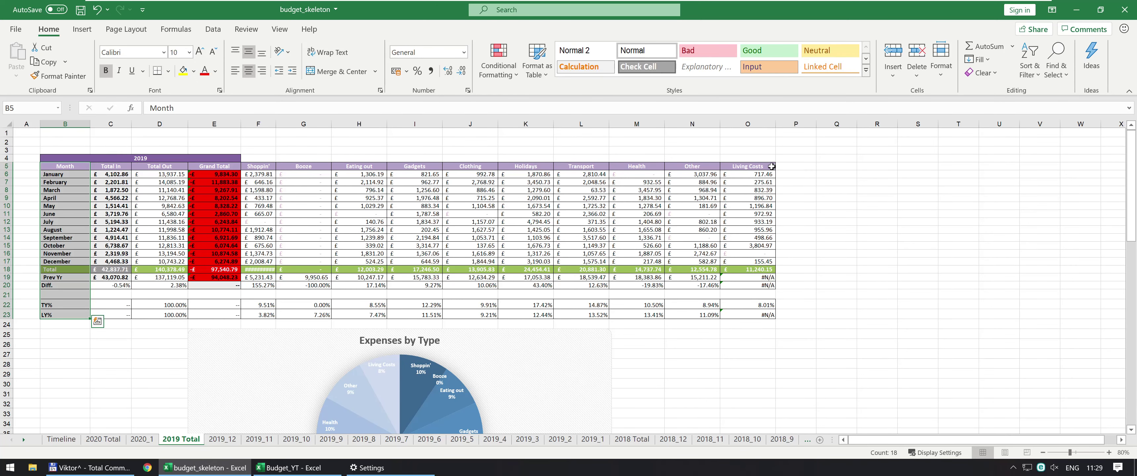
pyautogui.moveTo(304, 167); pyautogui.dragTo(304, 248)
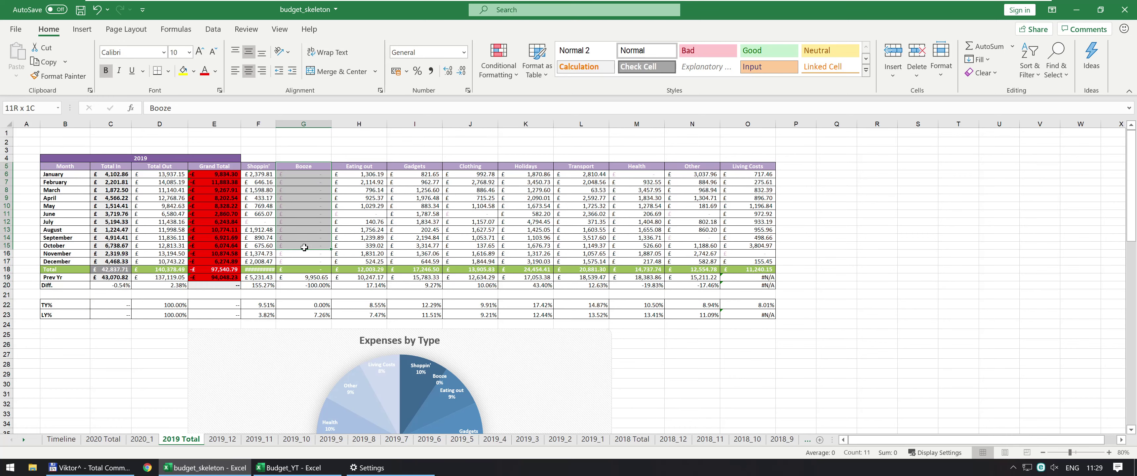
pyautogui.click(287, 229)
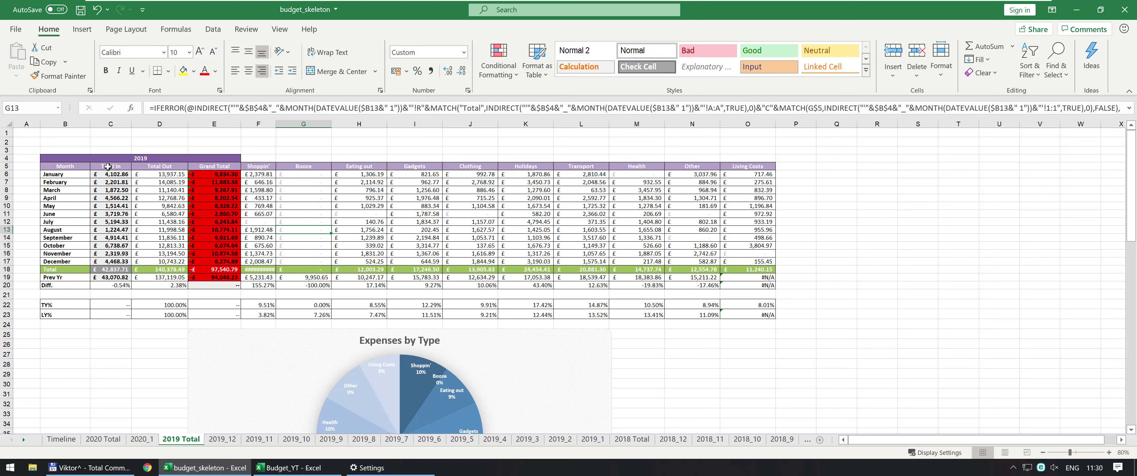
pyautogui.moveTo(108, 166); pyautogui.dragTo(723, 167)
pyautogui.hotkey('ctrl', 'c')
pyautogui.hotkey('alt', 'Tab')
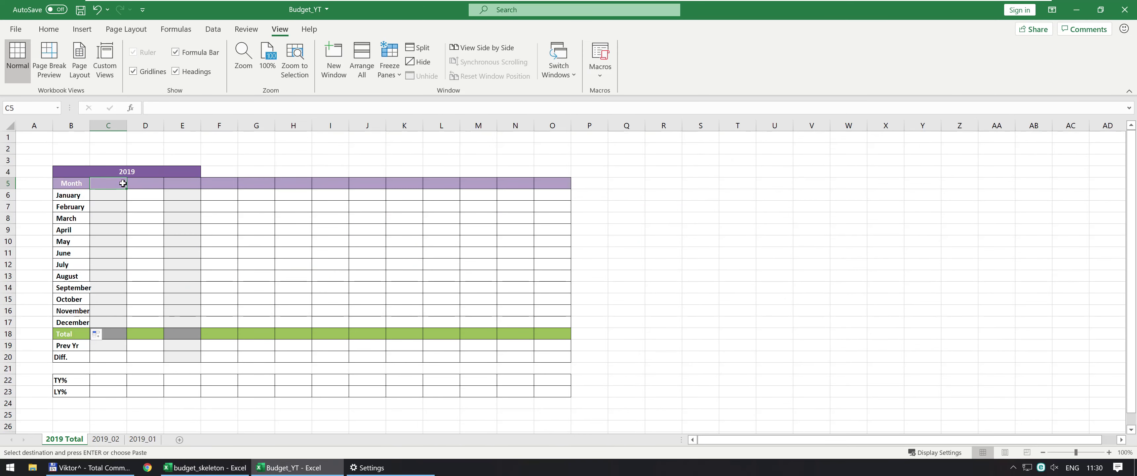
pyautogui.hotkey('ctrl', 'v')
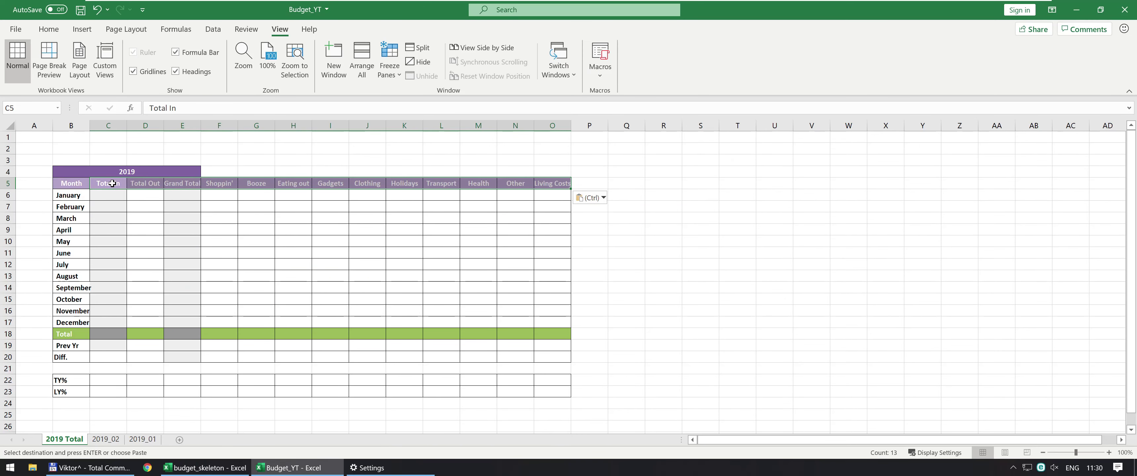
# Step: Examine the year title formula, the January label and the category headers as possible references for the monthly summary cells
pyautogui.click(103, 195)
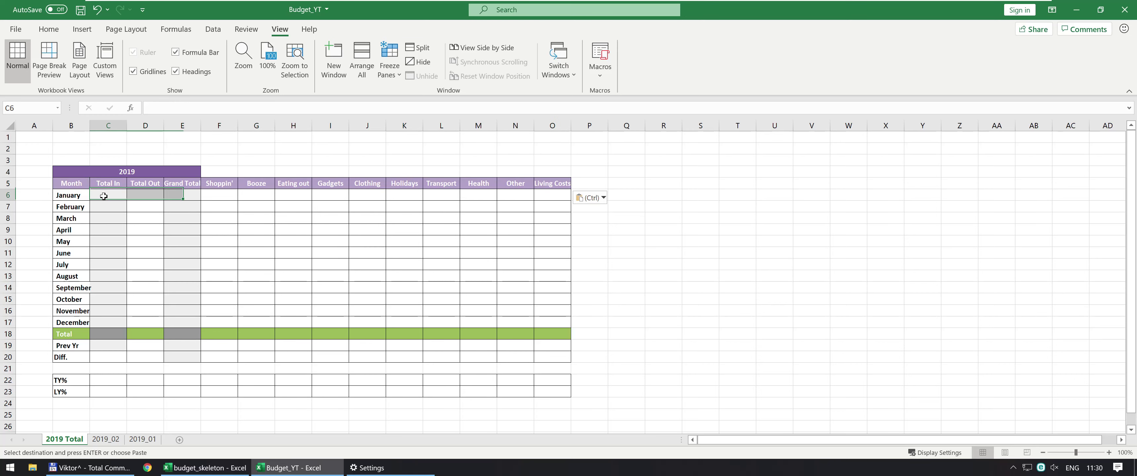
pyautogui.press('ctrl')
pyautogui.click(122, 200)
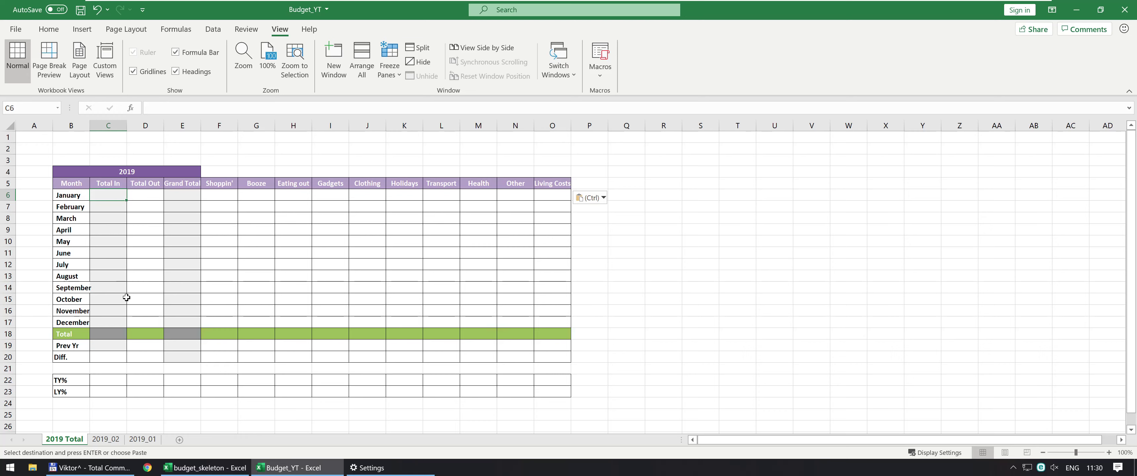
pyautogui.click(127, 172)
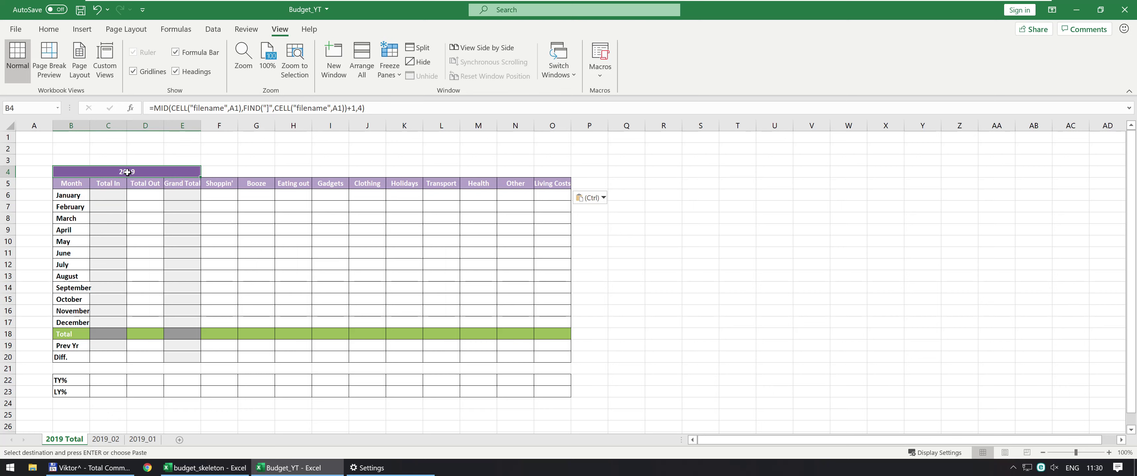
pyautogui.click(65, 197)
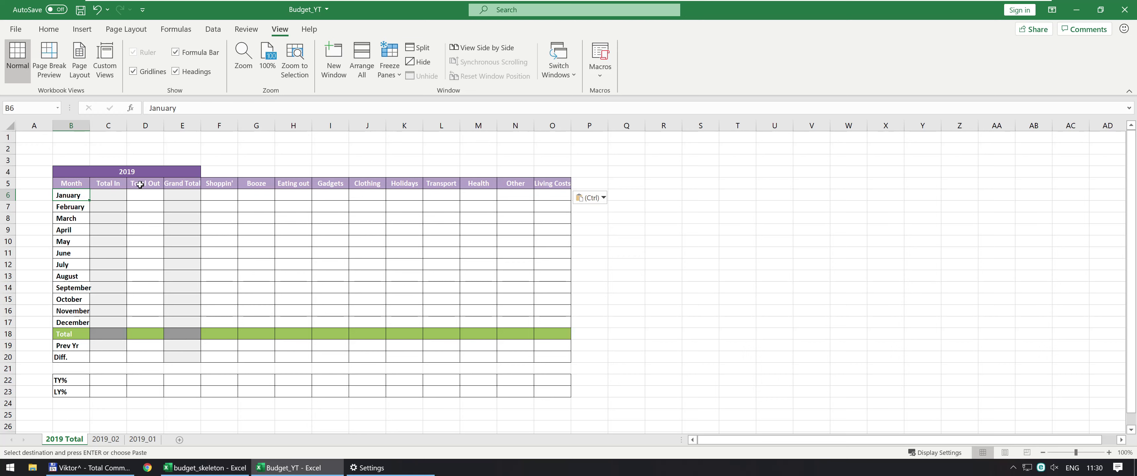
pyautogui.click(229, 184)
pyautogui.click(261, 186)
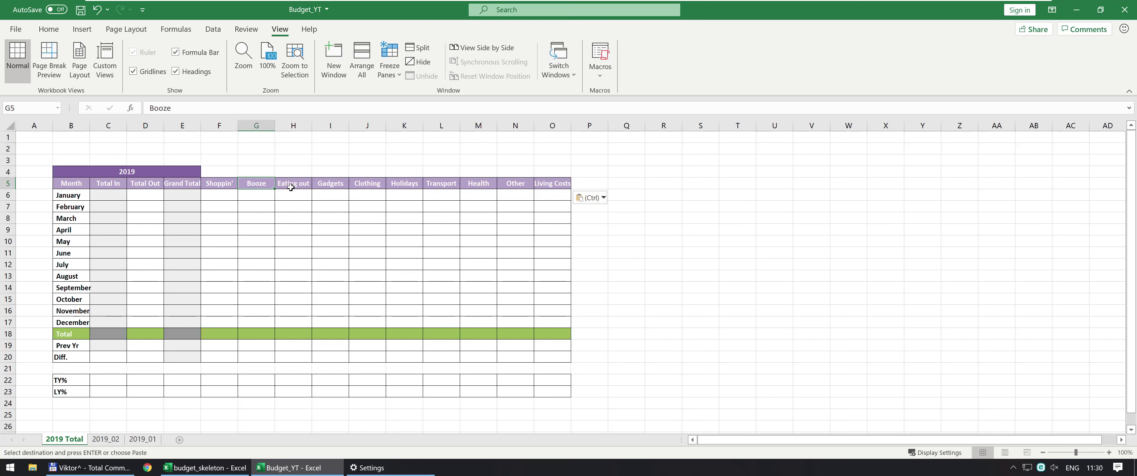
pyautogui.click(307, 186)
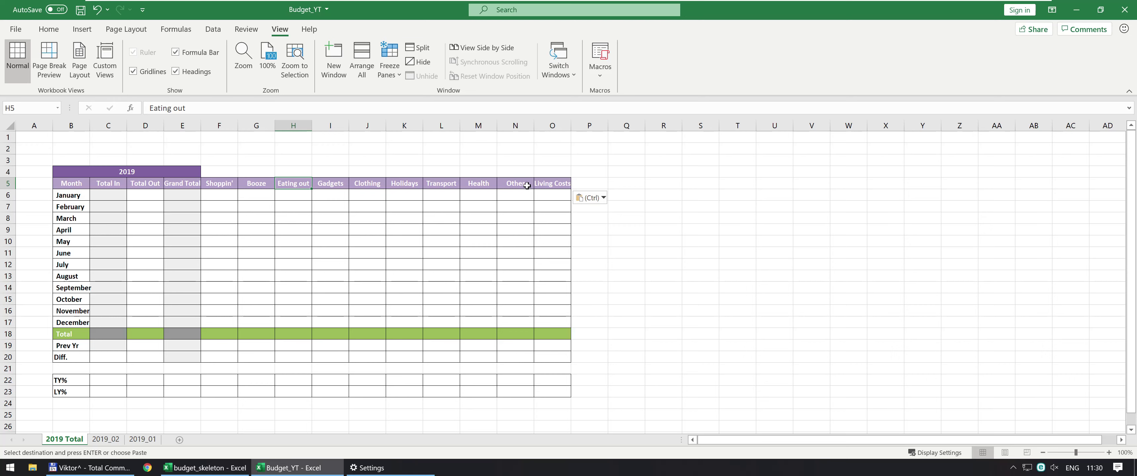
pyautogui.click(219, 194)
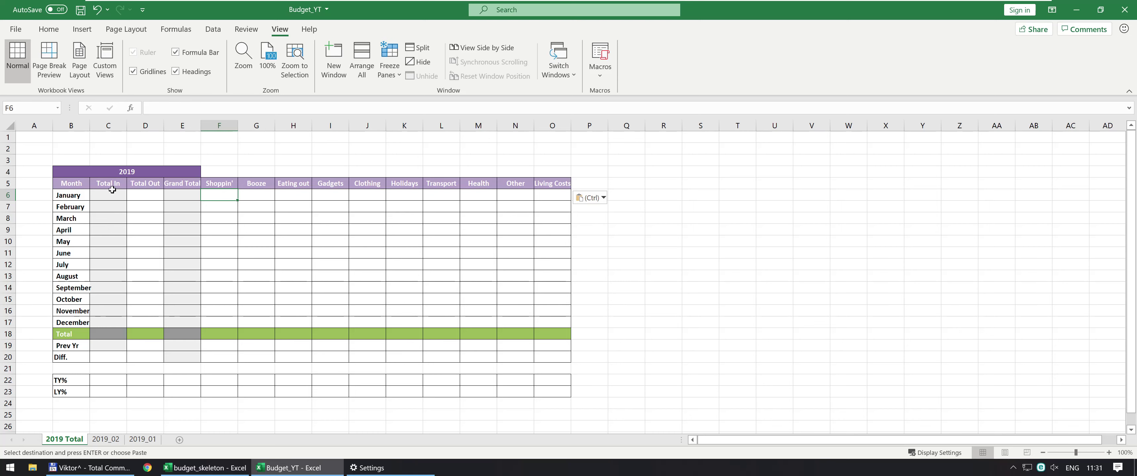
pyautogui.click(63, 196)
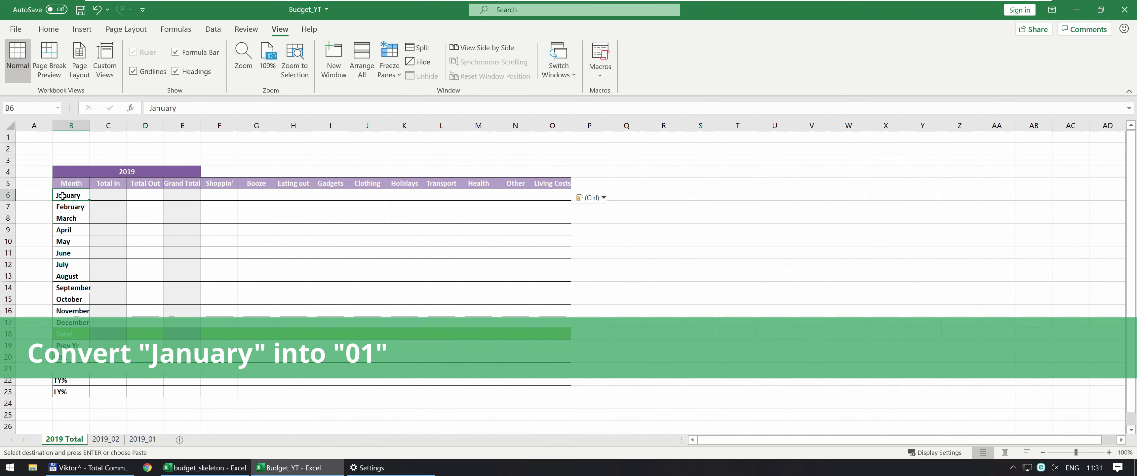
pyautogui.click(250, 194)
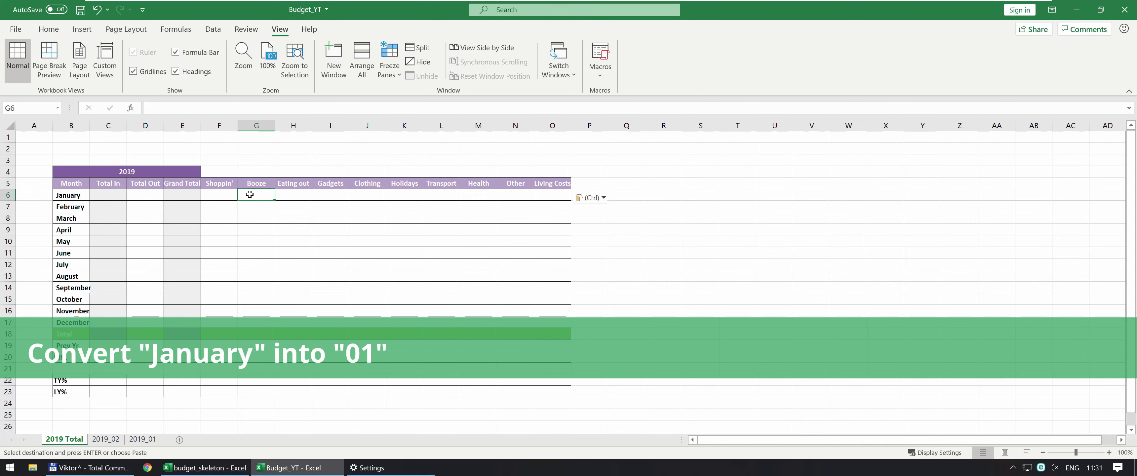
# Step: Set the number format of F6, the January cell under Shoppin', to General
pyautogui.click(226, 196)
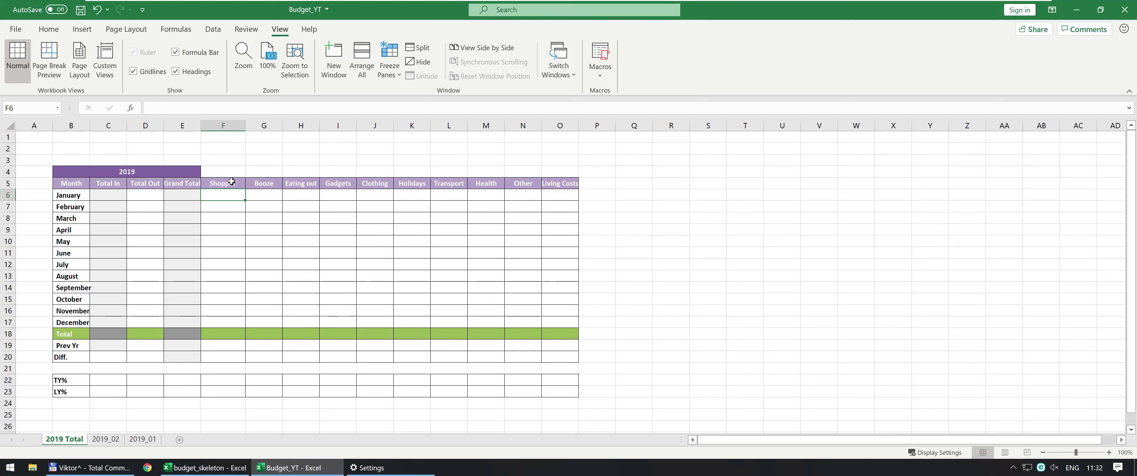
pyautogui.hotkey('ctrl', '1')
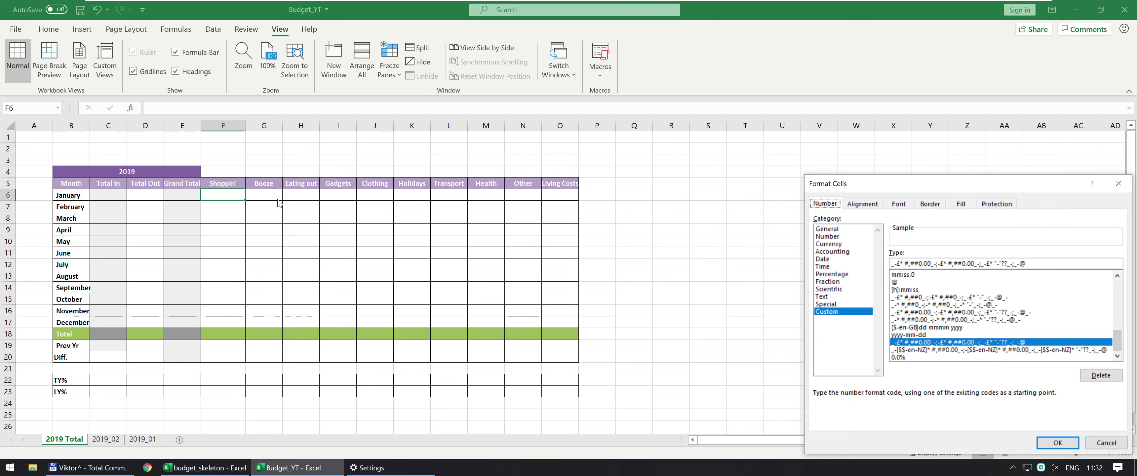
pyautogui.click(826, 228)
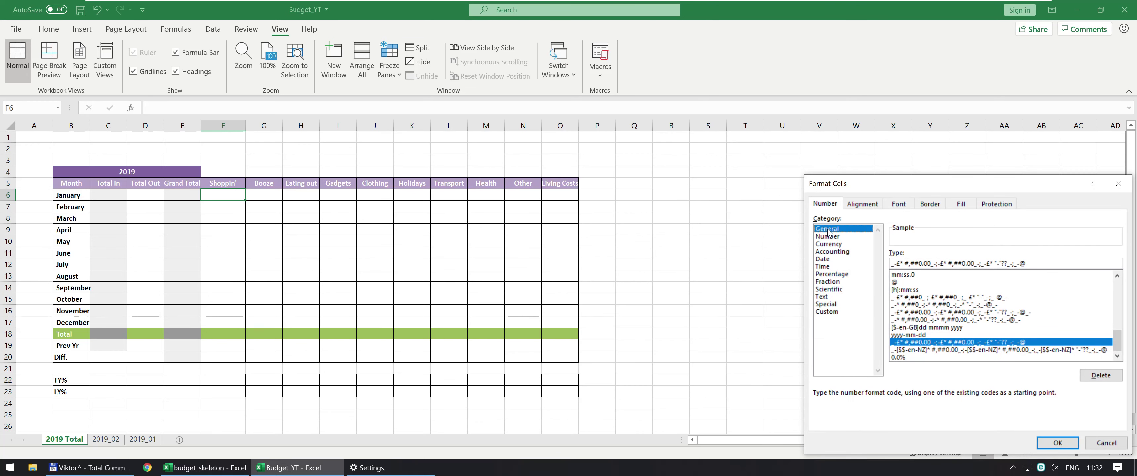
pyautogui.press('Return')
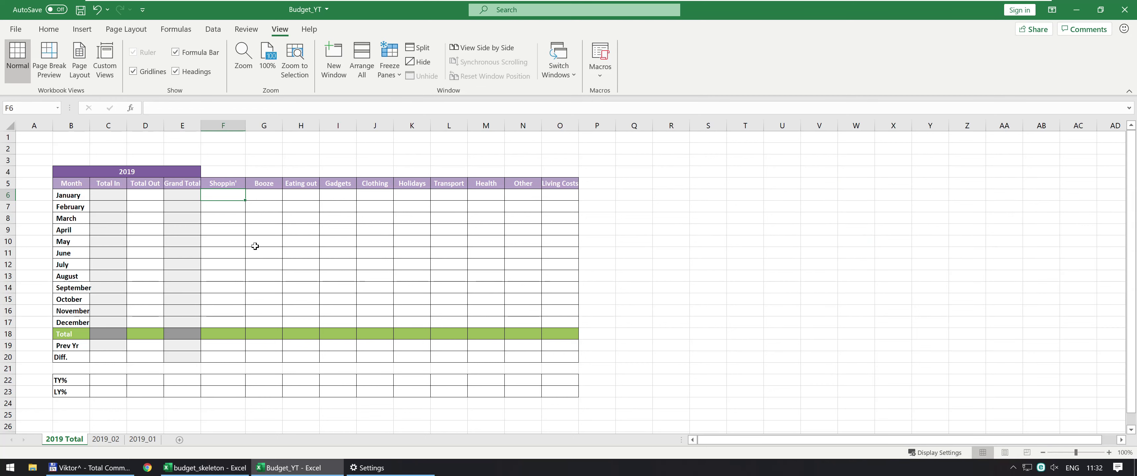
# Step: Enter =DATEVALUE($B6&" 1") in F6, keeping only the column reference to the month name absolute
pyautogui.write('=')
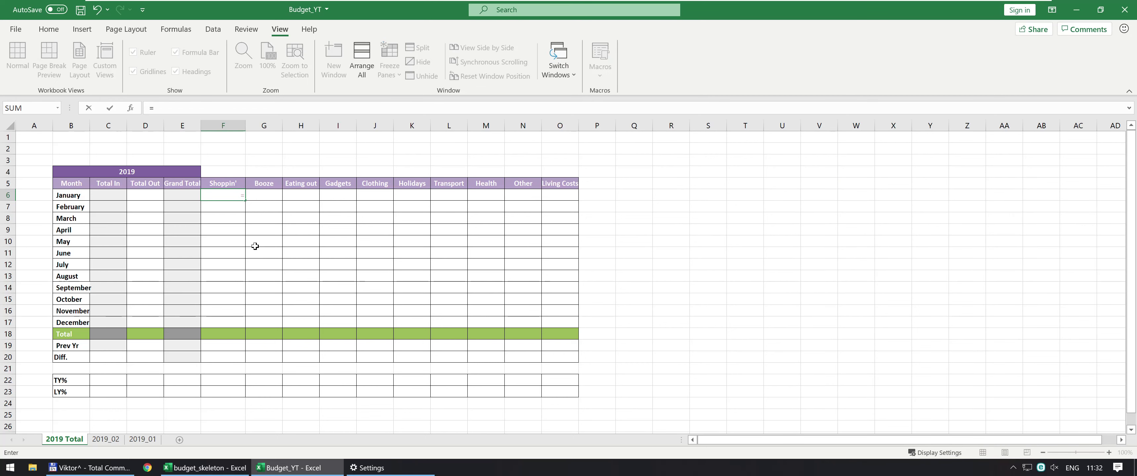
pyautogui.write('DATE(')
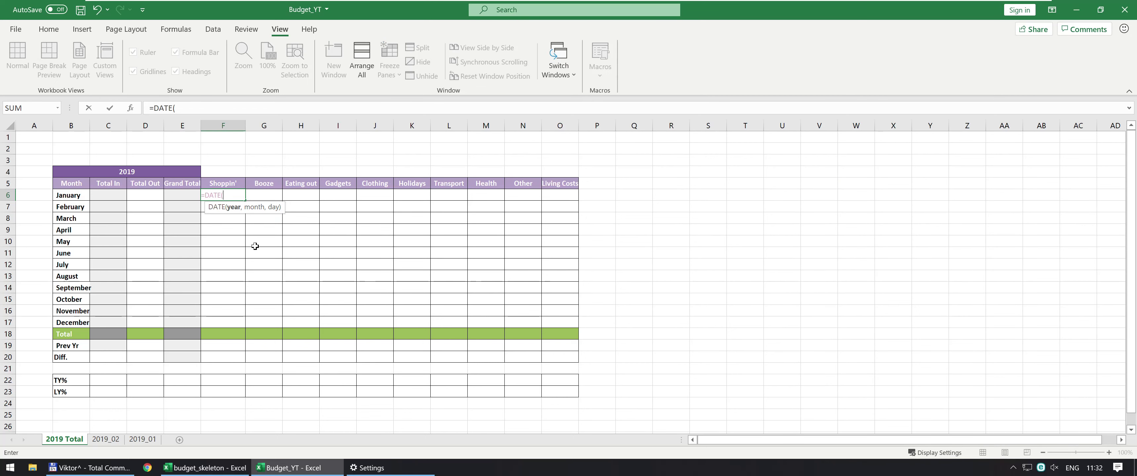
pyautogui.press('BackSpace')
pyautogui.write('VALUE(')
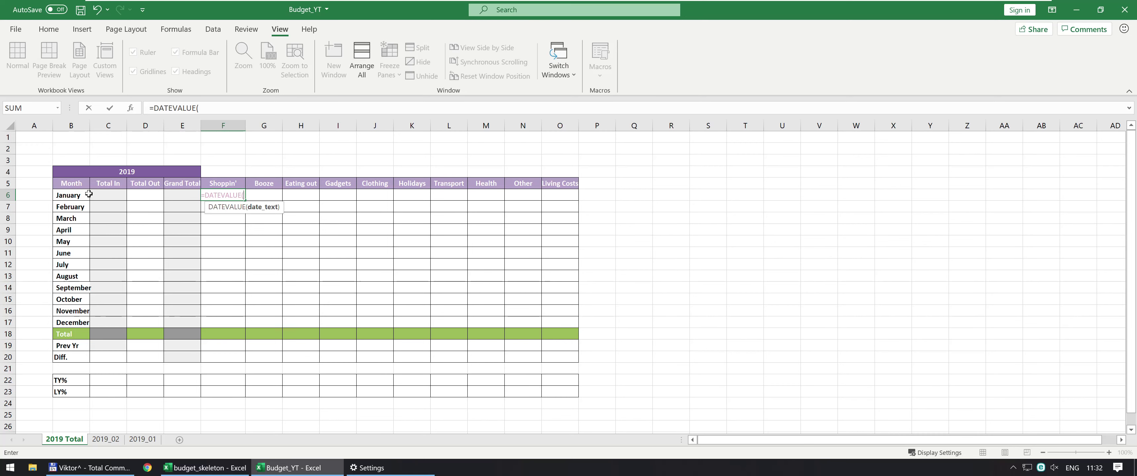
pyautogui.click(71, 195)
pyautogui.press('F4')
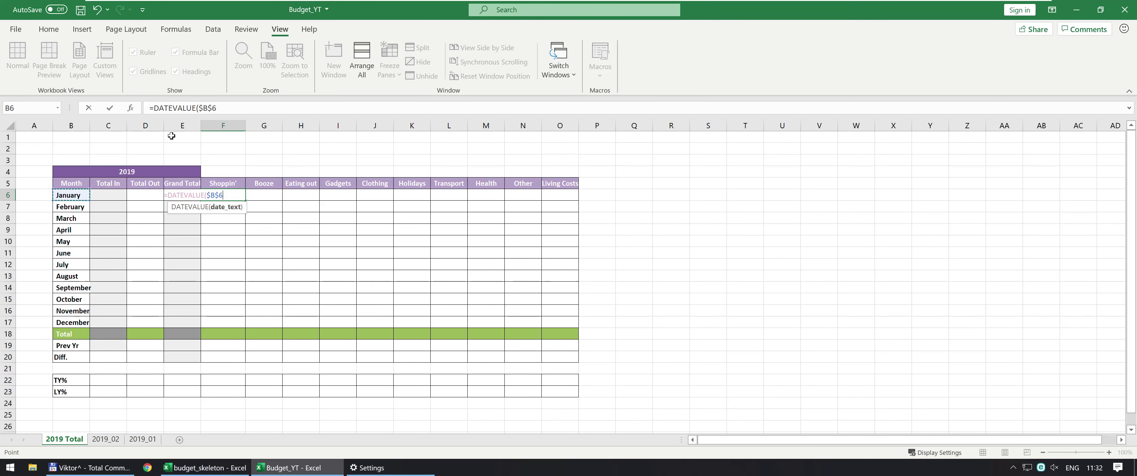
pyautogui.click(207, 108)
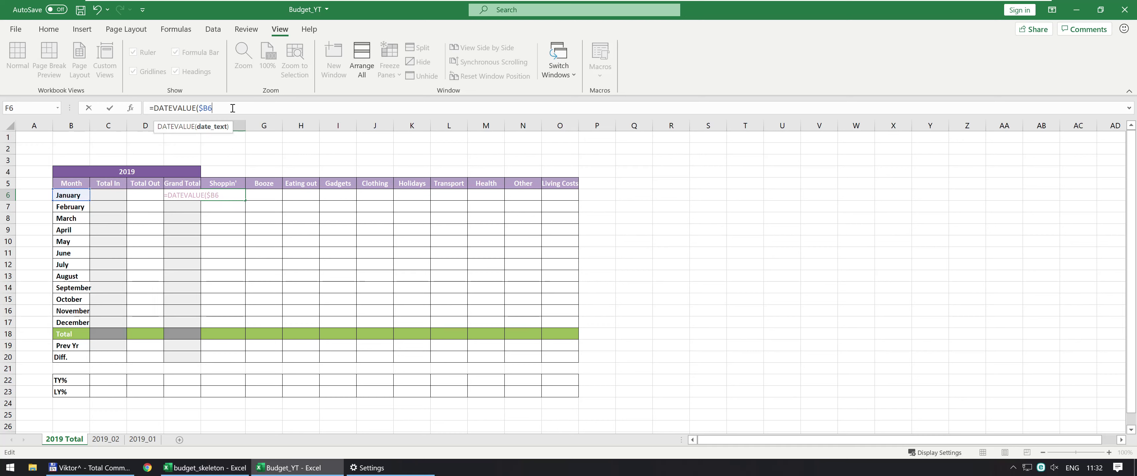
pyautogui.write('&"')
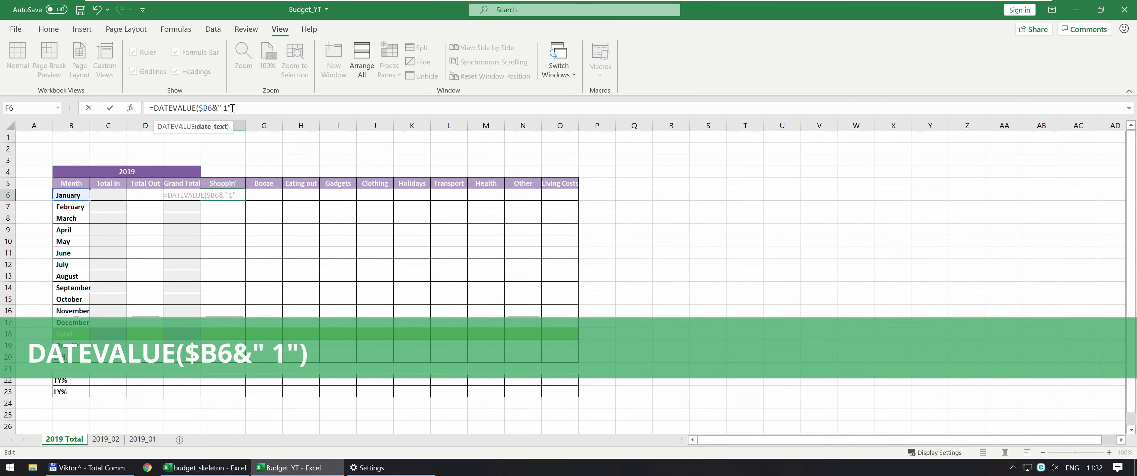
pyautogui.write(' 1")')
pyautogui.press('Return')
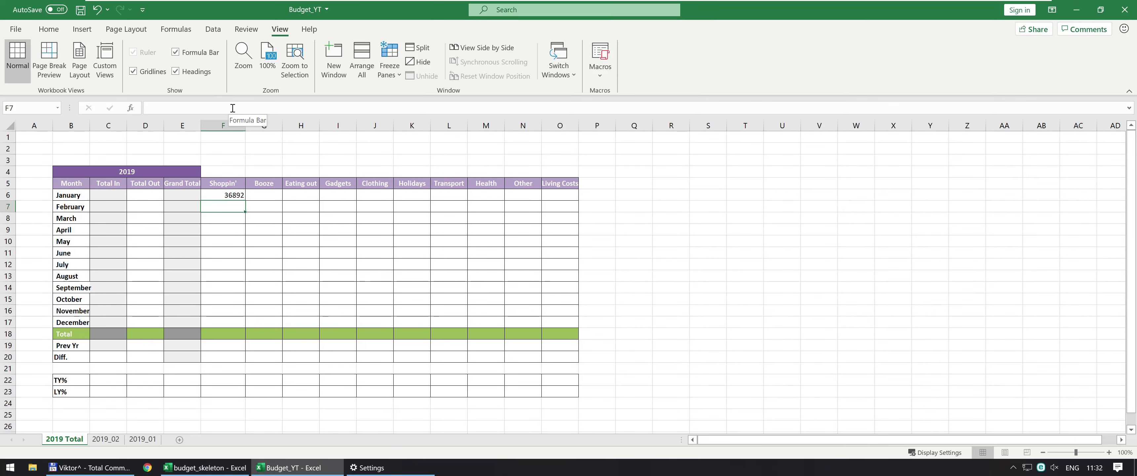
# Step: Check F6's value as a date in the cell format settings, and wrap its formula in MONTH as =MONTH(DATEVALUE($B6&" 1"))
pyautogui.press('Up')
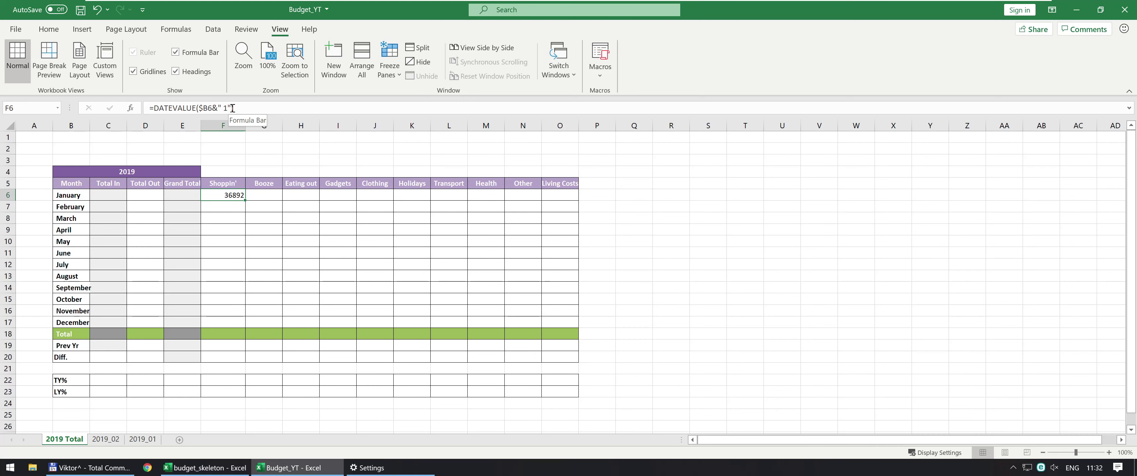
pyautogui.hotkey('ctrl', '1')
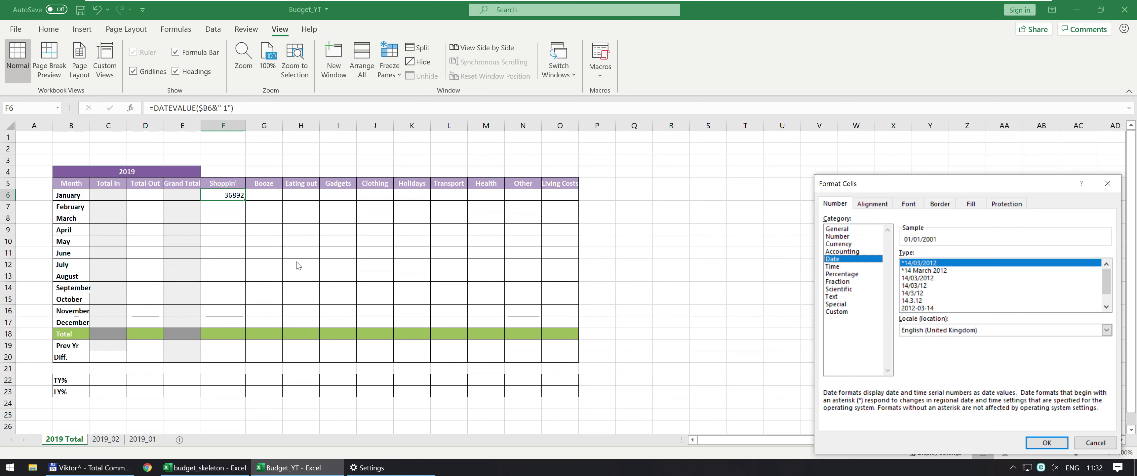
pyautogui.press('Escape')
pyautogui.click(156, 108)
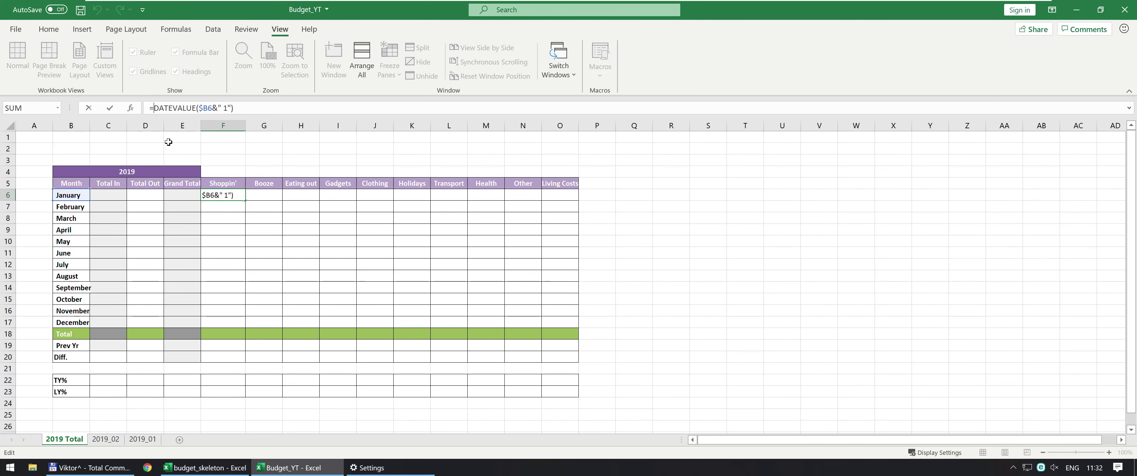
pyautogui.write('MONTH(')
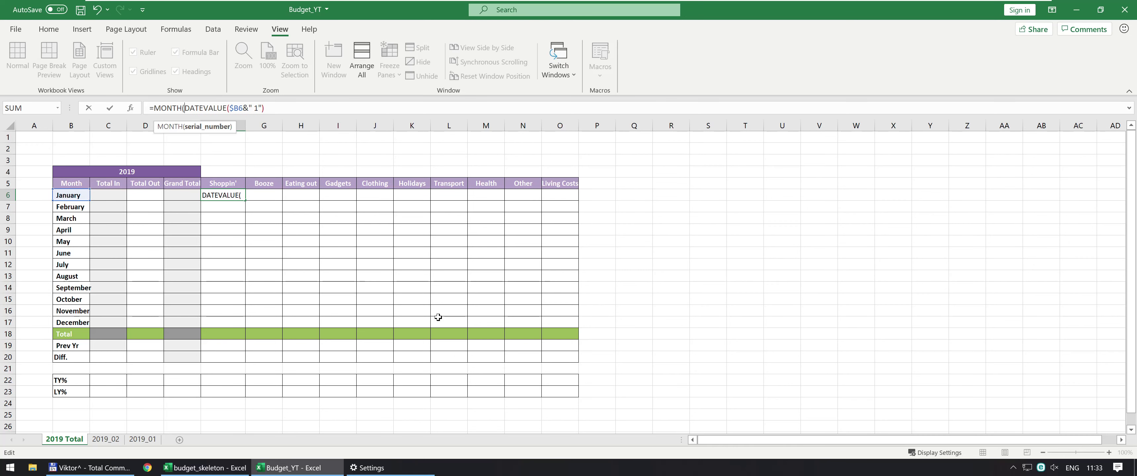
pyautogui.press('End')
pyautogui.write(')')
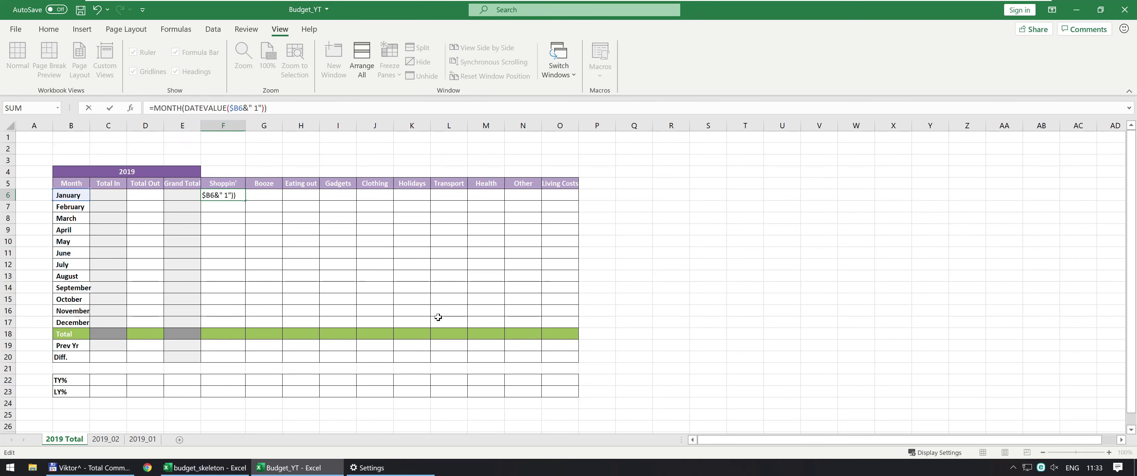
pyautogui.hotkey('ctrl', 'Return')
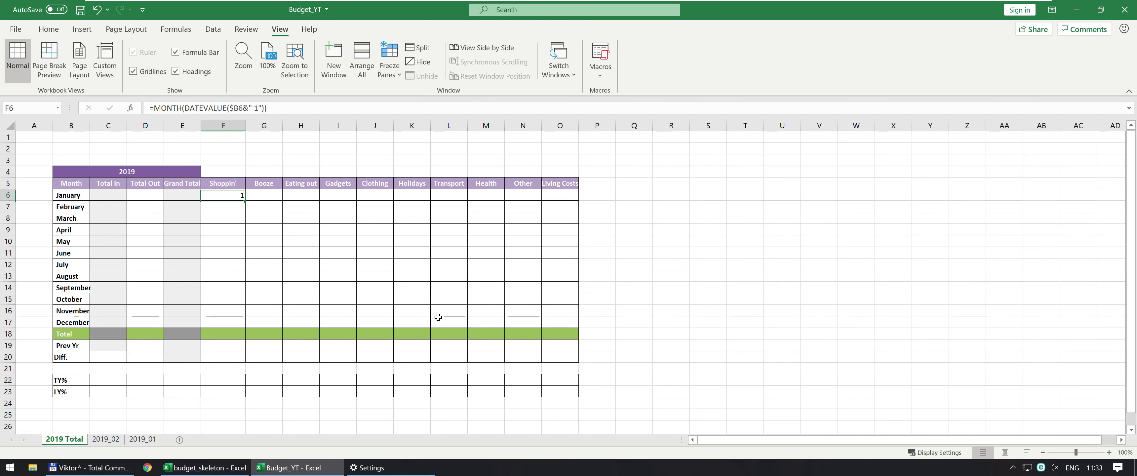
# Step: Wrap the month number formula in F6 in TEXT with the format "00" to produce a two-digit month
pyautogui.click(155, 109)
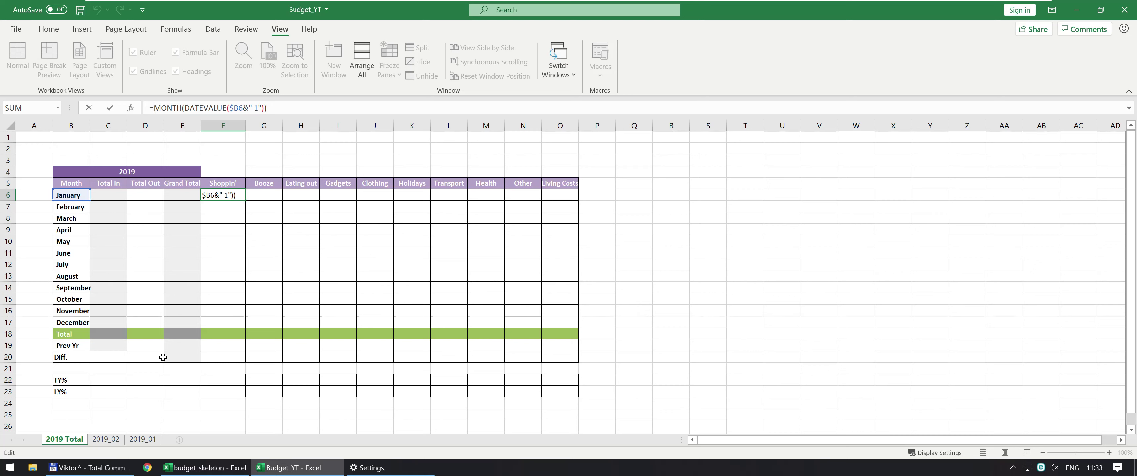
pyautogui.click(154, 108)
pyautogui.write('text')
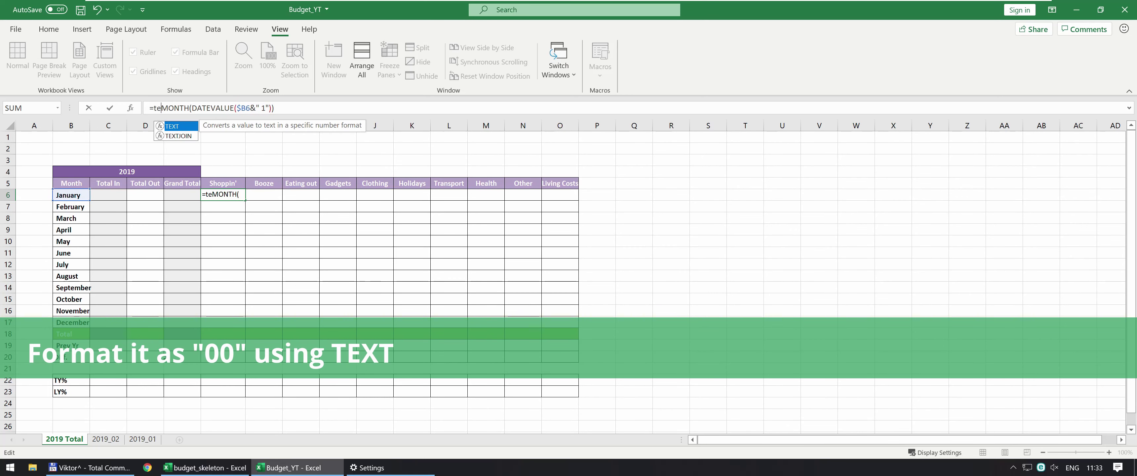
pyautogui.press('Tab')
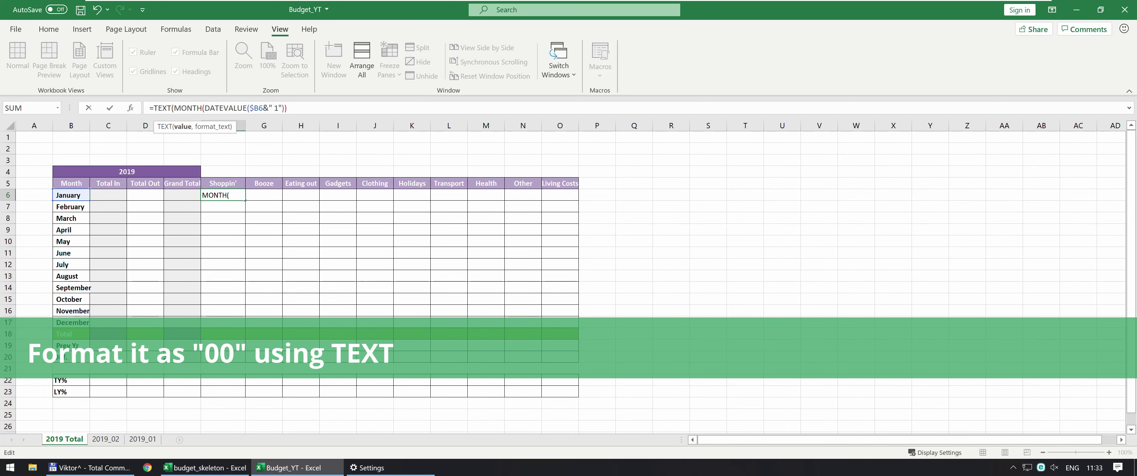
pyautogui.press('End')
pyautogui.write(',"00")')
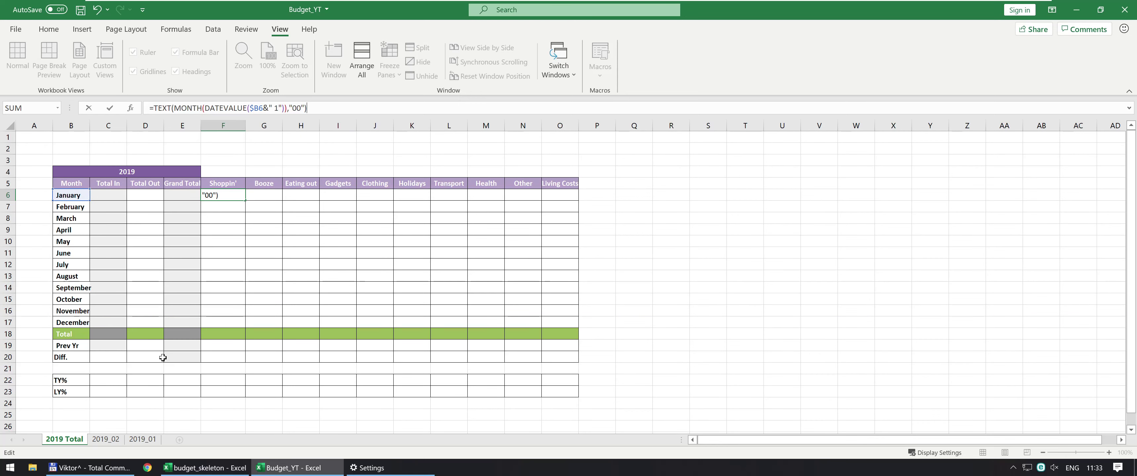
pyautogui.press('Return')
pyautogui.press('Up')
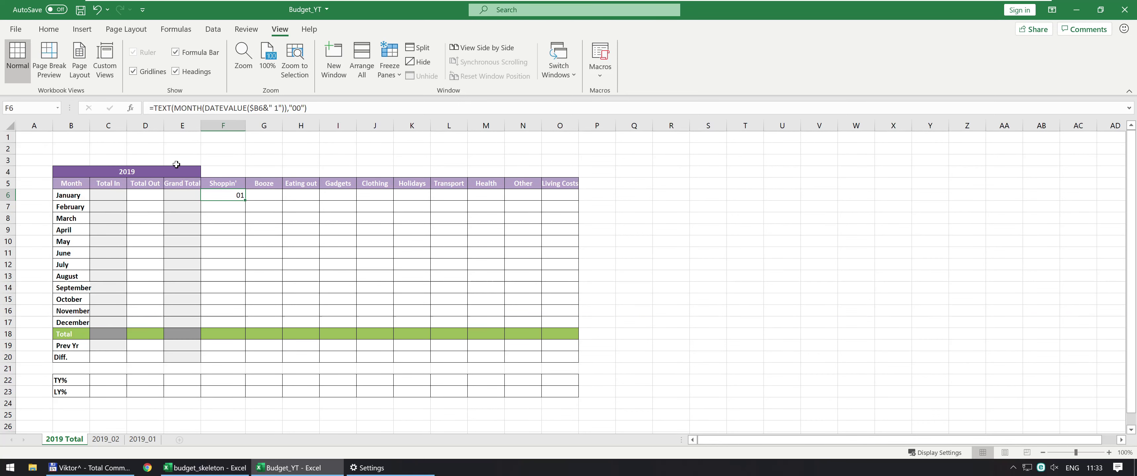
# Step: Prefix the TEXT formula in F6 with the absolute year reference $B$4 and an underscore, joined as $B$4&"_"&
pyautogui.click(161, 110)
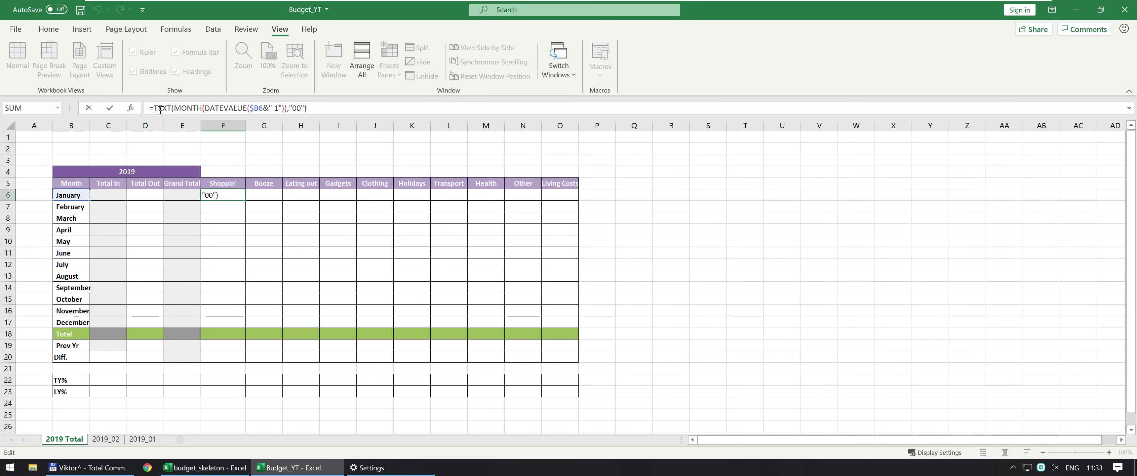
pyautogui.click(135, 171)
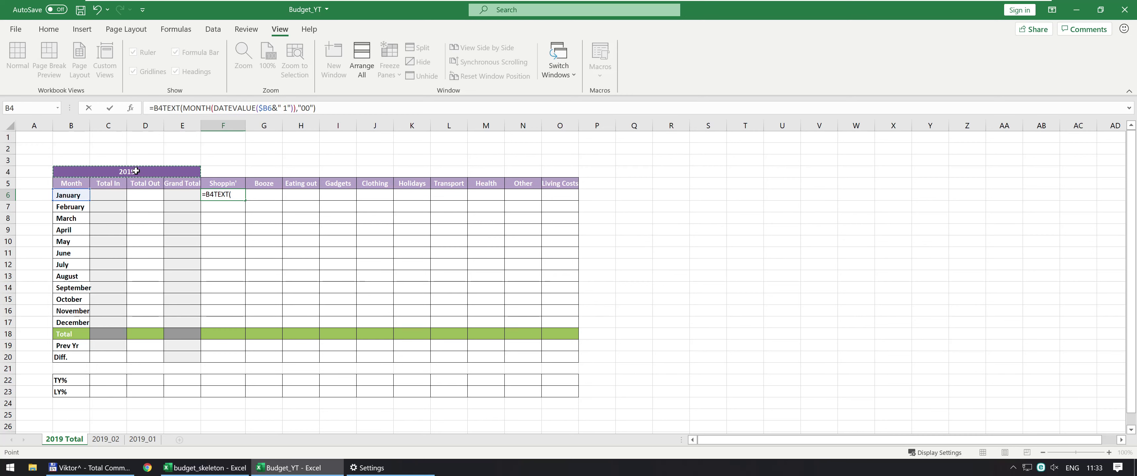
pyautogui.press('F4')
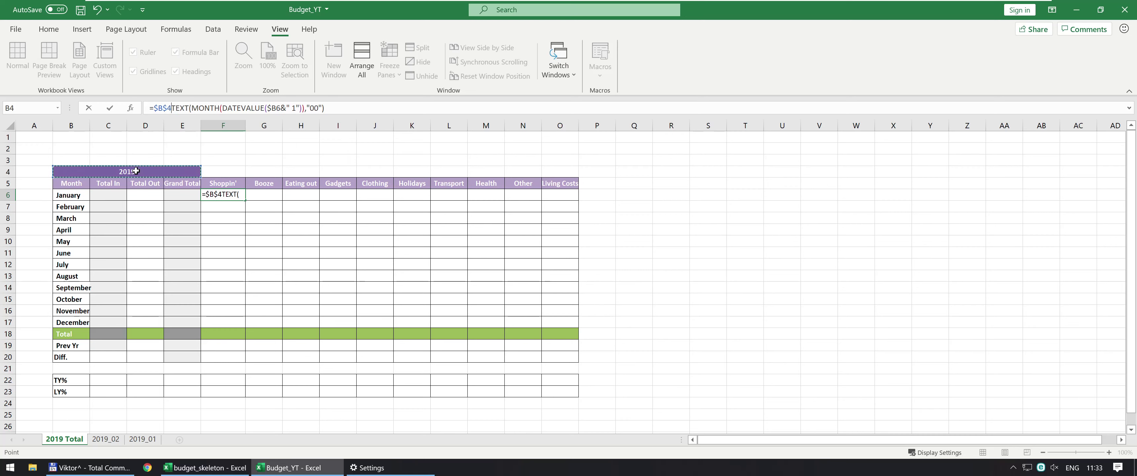
pyautogui.write('&"_"&')
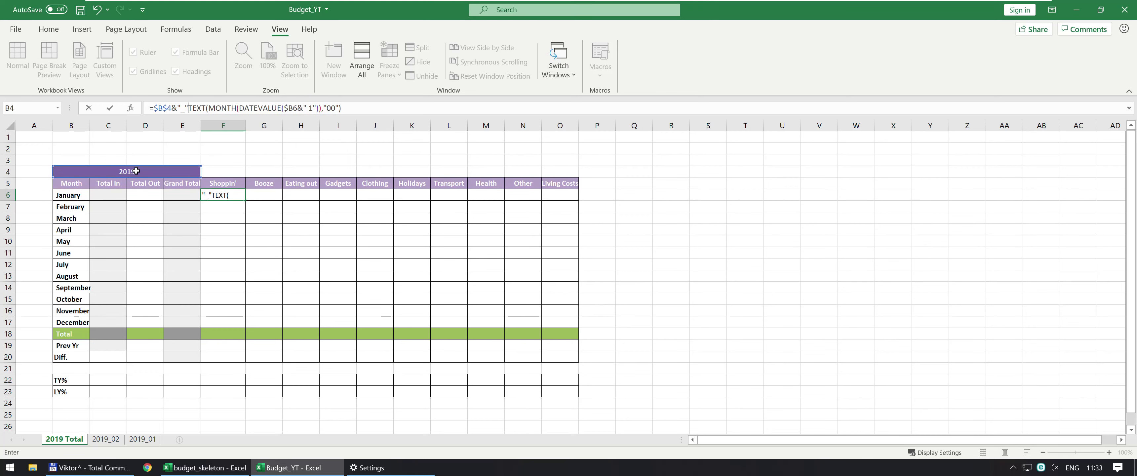
pyautogui.hotkey('ctrl', 'Return')
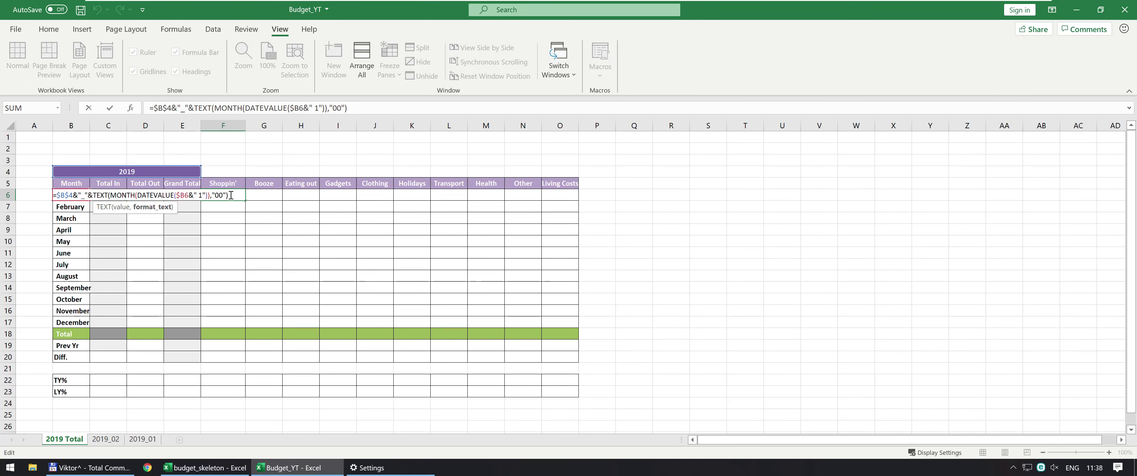
pyautogui.moveTo(231, 194); pyautogui.dragTo(57, 193)
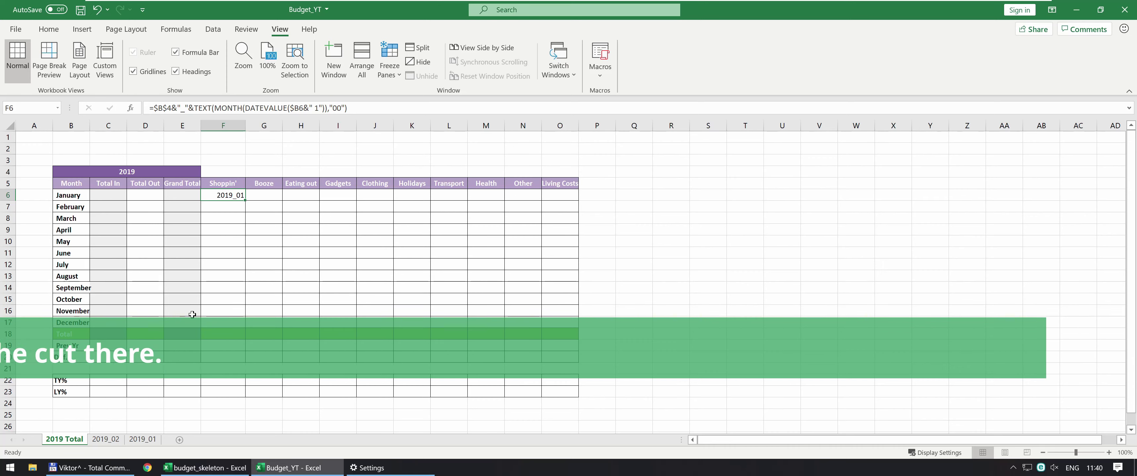
# Step: Group the 2019_01 and 2019_02 sheets and label cell A34 "Total" on both
pyautogui.click(141, 439)
pyautogui.keyDown('ctrl'); pyautogui.click(105, 439); pyautogui.keyUp('ctrl')
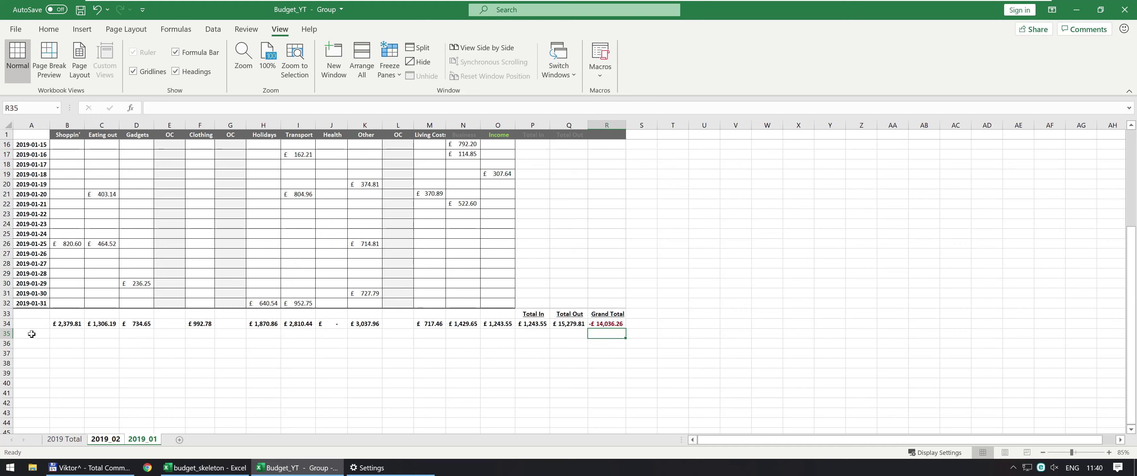
pyautogui.click(29, 324)
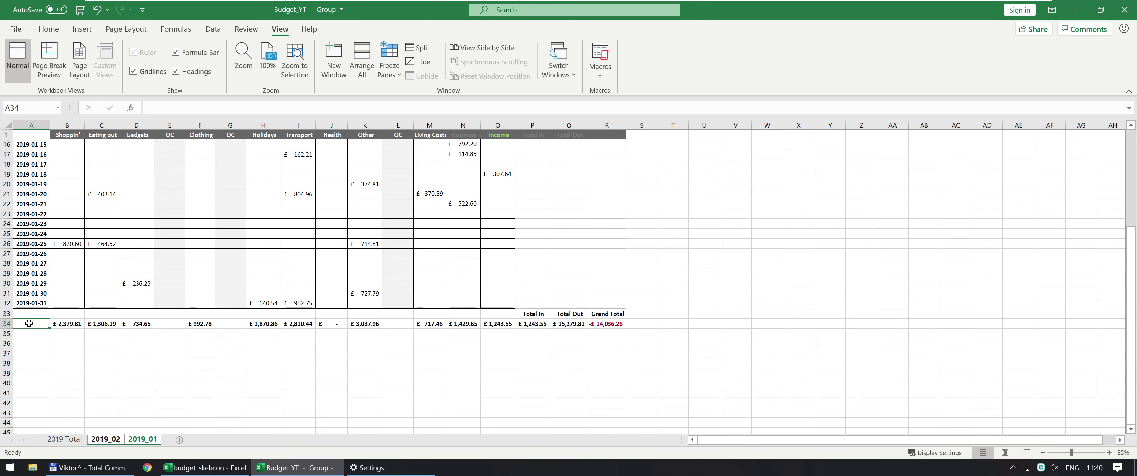
pyautogui.press('Right')
pyautogui.press('Right')
pyautogui.press('Right')
pyautogui.press('Right')
pyautogui.press('Right')
pyautogui.press('Right')
pyautogui.press('Right')
pyautogui.press('Right')
pyautogui.press('Right')
pyautogui.press('Left')
pyautogui.press('Left')
pyautogui.press('Left')
pyautogui.press('Left')
pyautogui.press('Left')
pyautogui.press('Left')
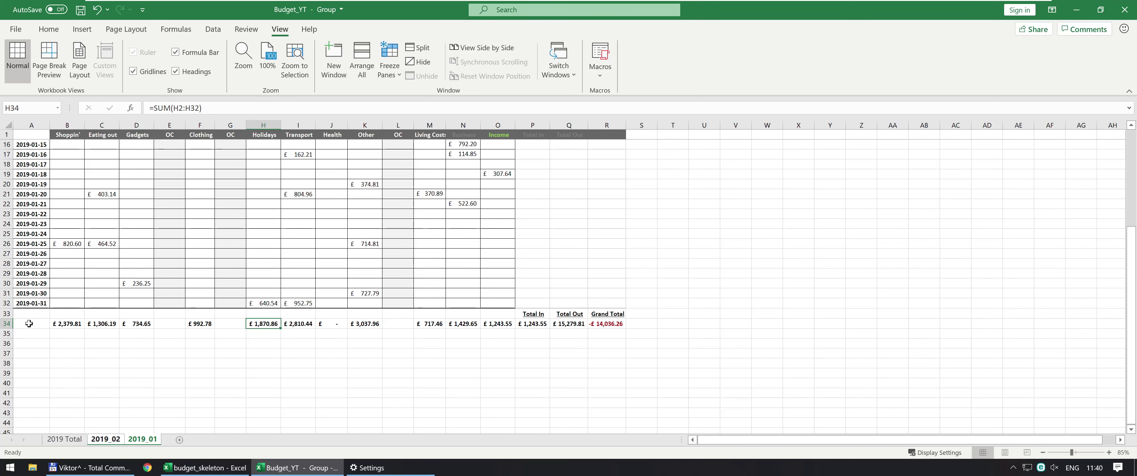
pyautogui.press('Left')
pyautogui.press('Left')
pyautogui.press('Left')
pyautogui.write('Total')
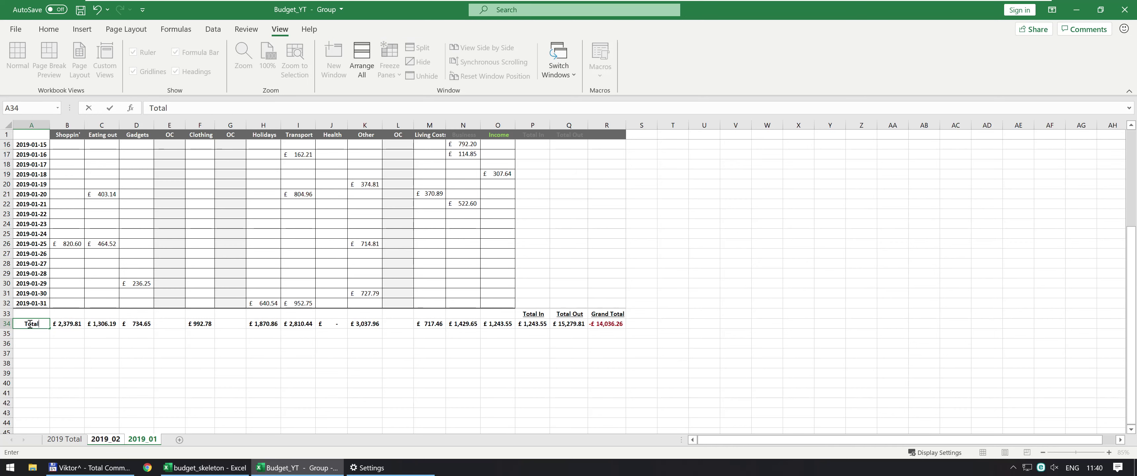
pyautogui.hotkey('ctrl', 'Return')
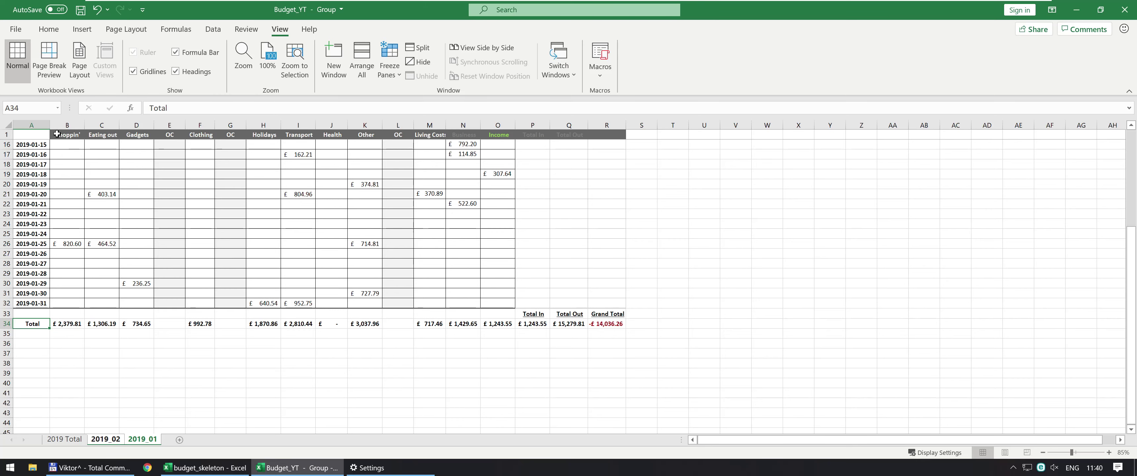
# Step: Examine the category headers in B1:O1 and the row label in A34 on the grouped month sheets
pyautogui.moveTo(57, 134); pyautogui.dragTo(494, 134)
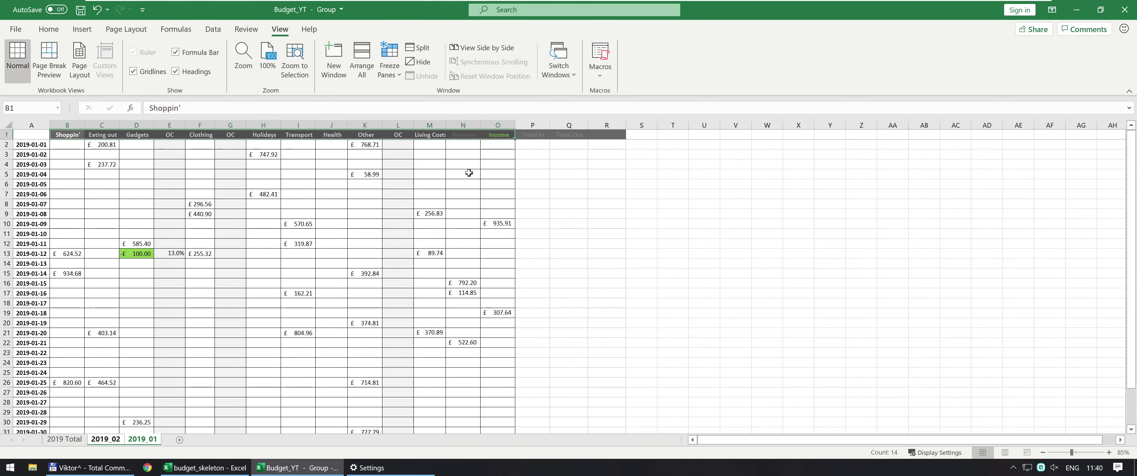
pyautogui.scroll(-2, 338, 313)
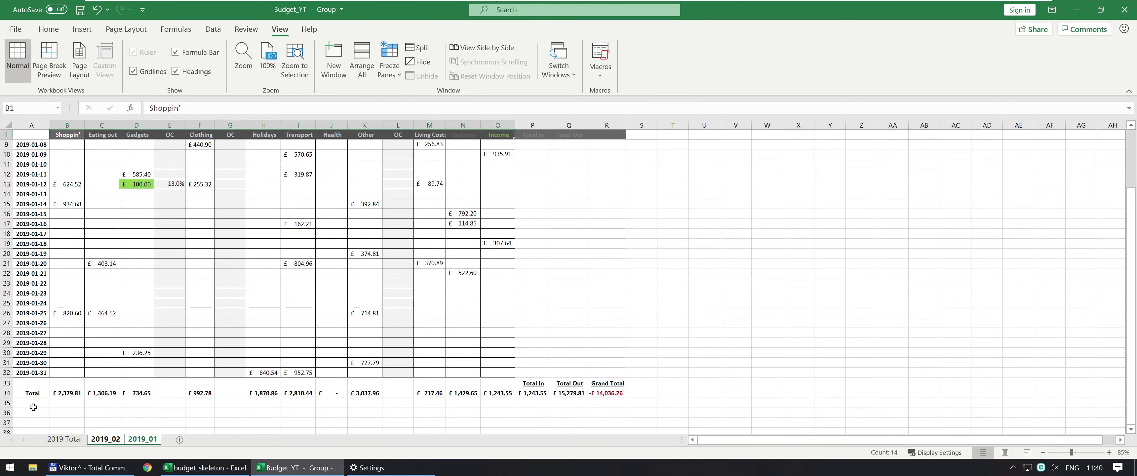
pyautogui.click(31, 391)
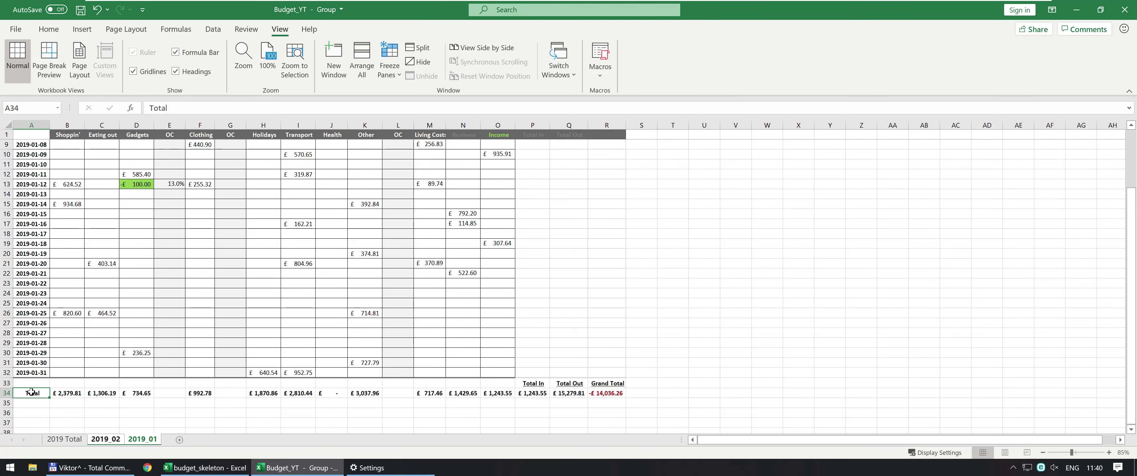
# Step: On the 2019 Total sheet, insert INDIRECT("'"& in front of the sheet-name expression in F6's formula
pyautogui.click(56, 438)
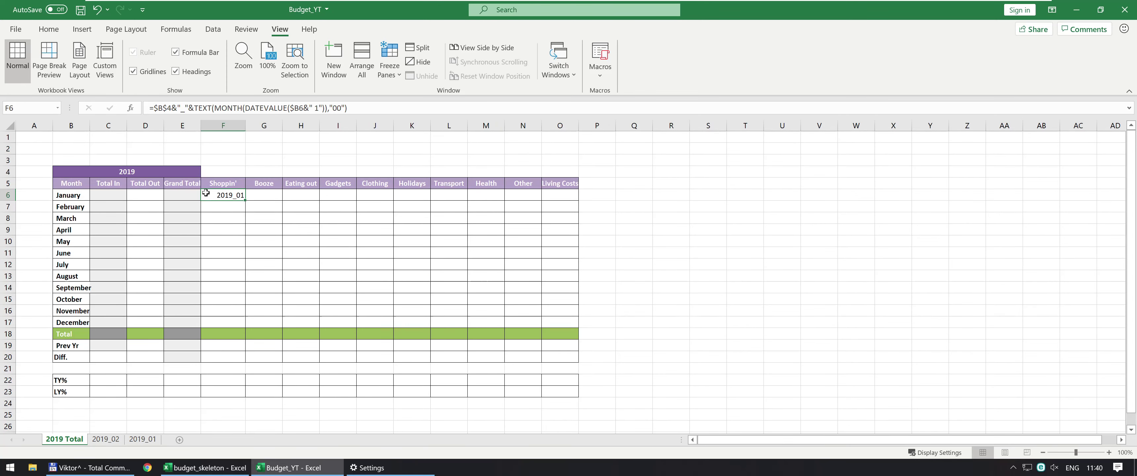
pyautogui.moveTo(153, 107); pyautogui.dragTo(358, 109)
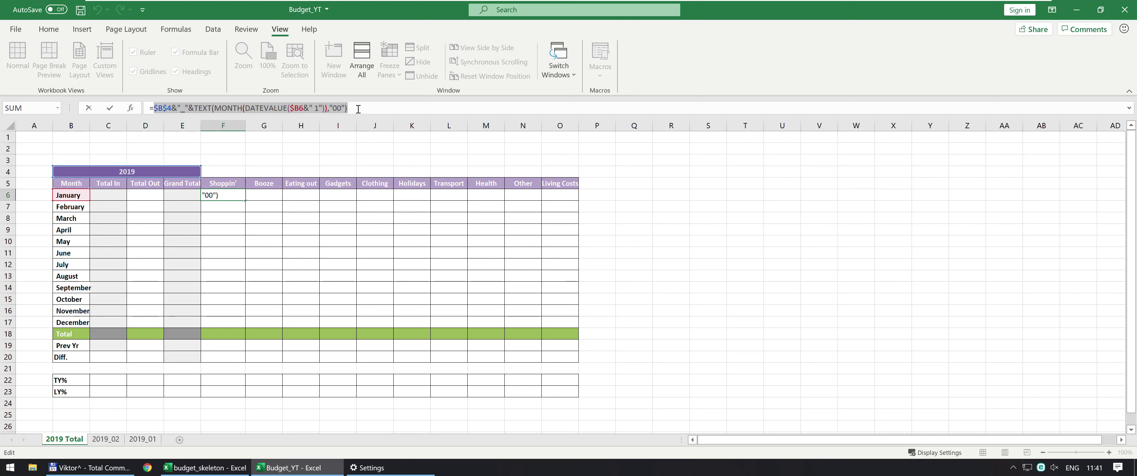
pyautogui.press('Left')
pyautogui.write('indire')
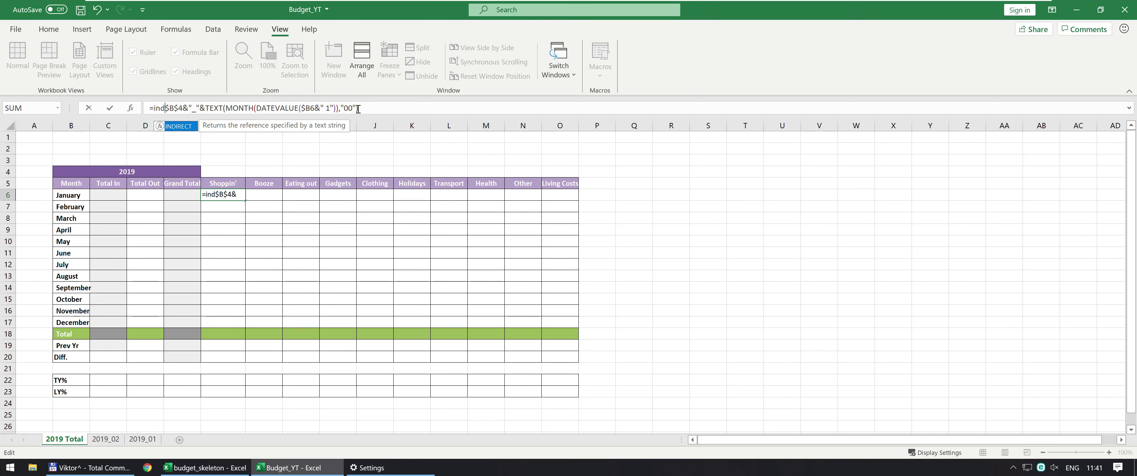
pyautogui.press('Tab')
pyautogui.write('"\'"')
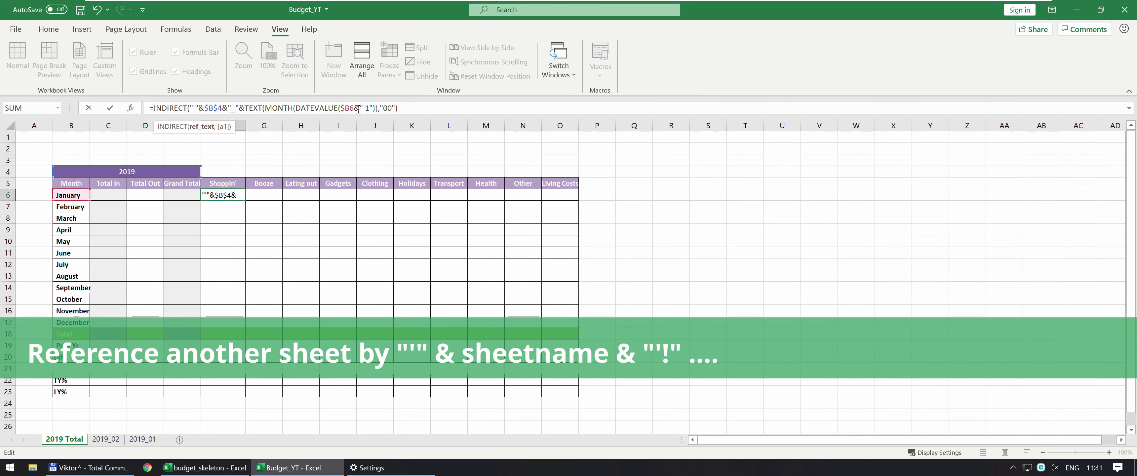
pyautogui.write('&')
# Step: Append &"'!R"&MATCH("Total", to the end of F6's formula to begin the row lookup
pyautogui.press('End')
pyautogui.write('&"\'')
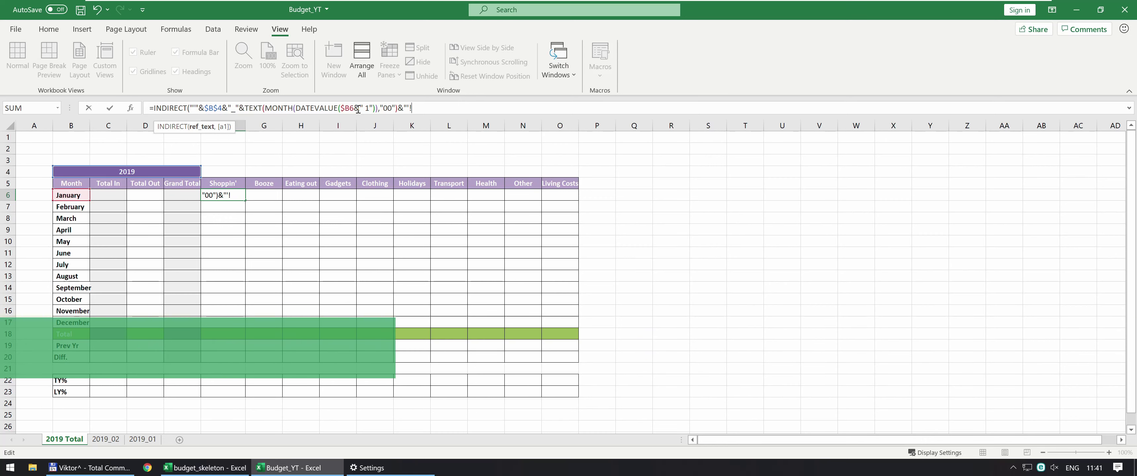
pyautogui.write('!R')
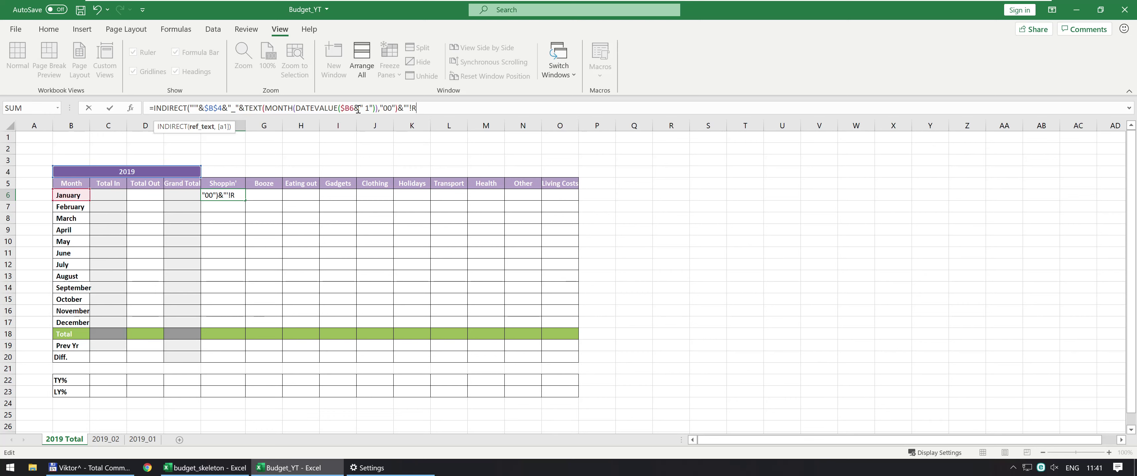
pyautogui.write('"&')
pyautogui.write('MATCH(')
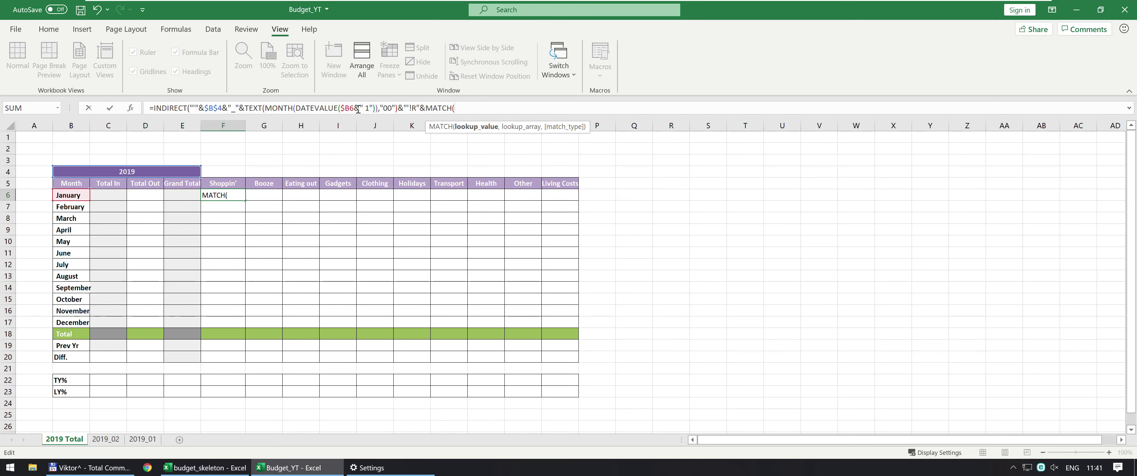
pyautogui.write('"Total"')
pyautogui.write(',')
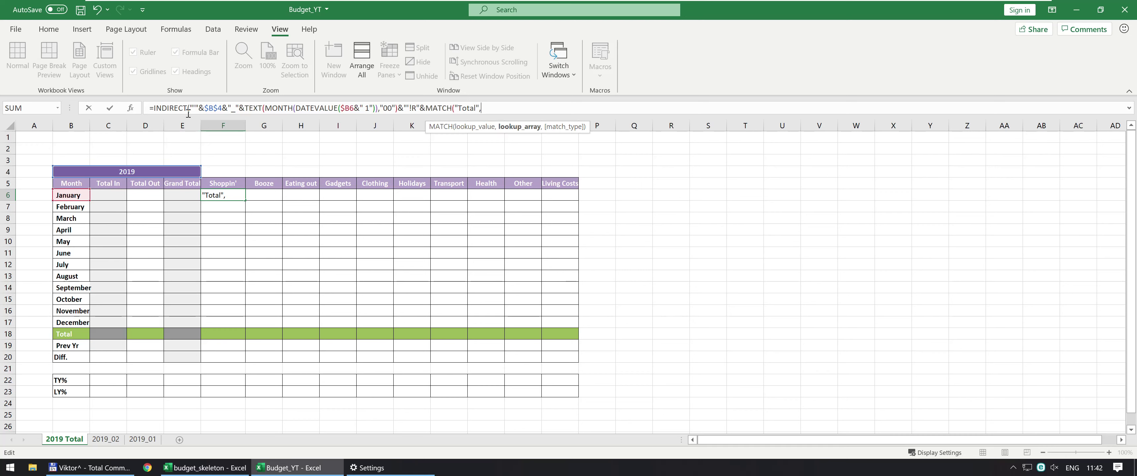
# Step: Add a nested INDIRECT as the lookup array, reusing a copy of the formula's sheet-name expression and ending it with !A:A"
pyautogui.moveTo(190, 108); pyautogui.dragTo(411, 111)
pyautogui.hotkey('ctrl', 'c')
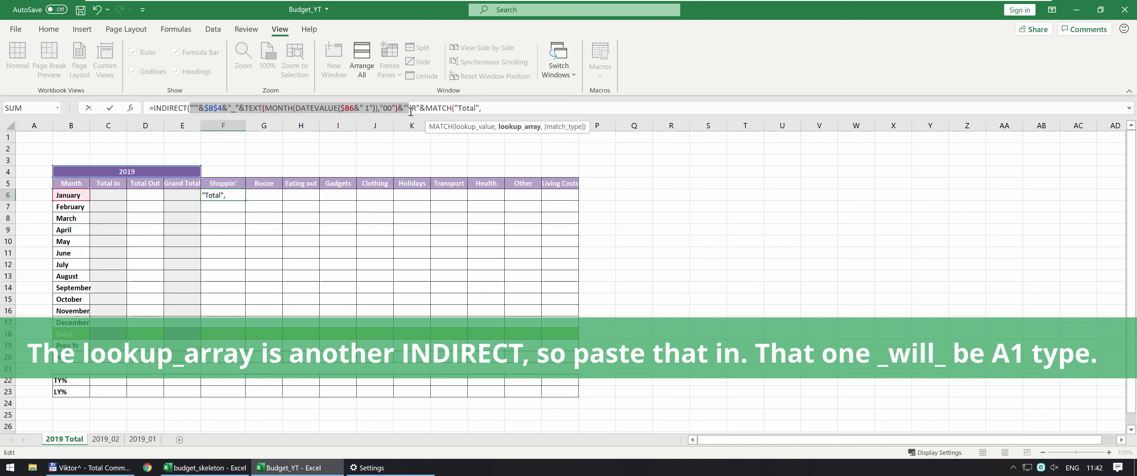
pyautogui.click(499, 108)
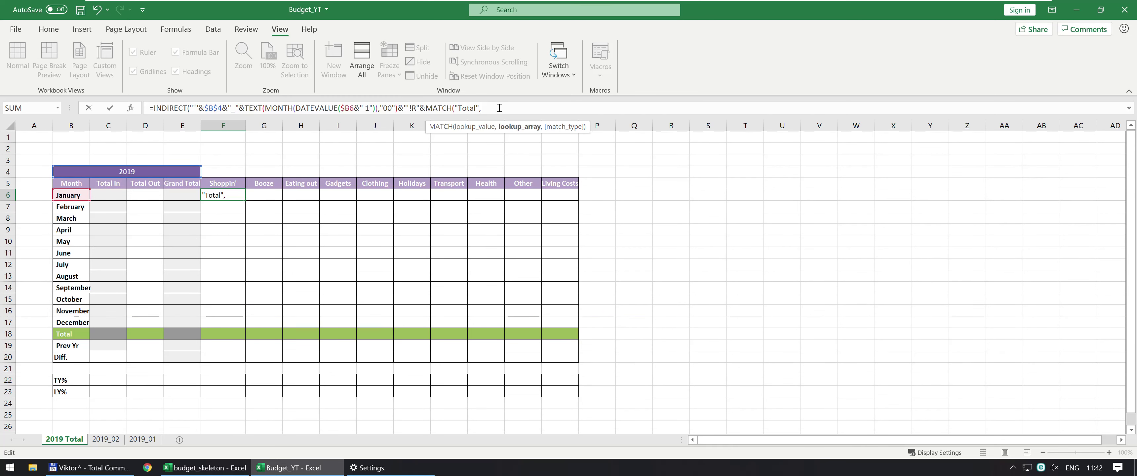
pyautogui.write('INDIRECT(')
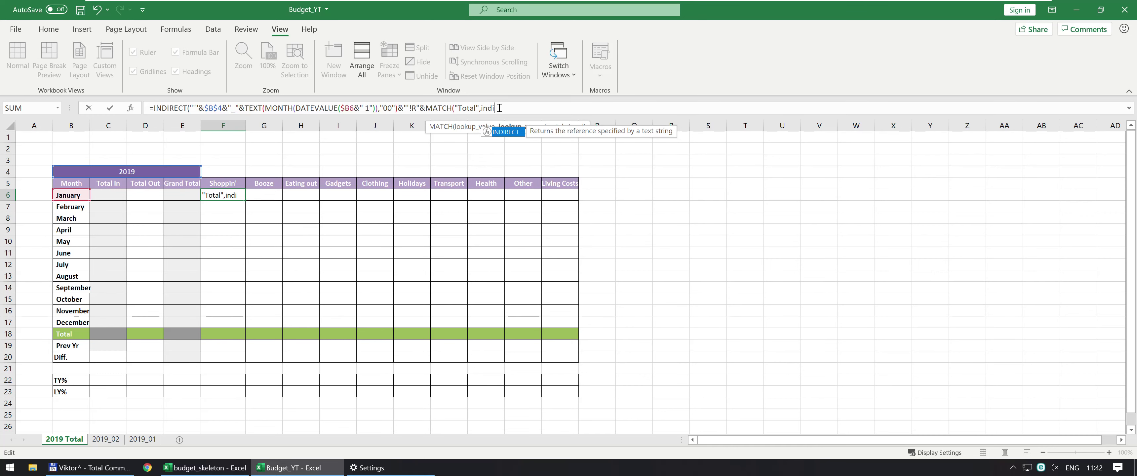
pyautogui.hotkey('ctrl', 'v')
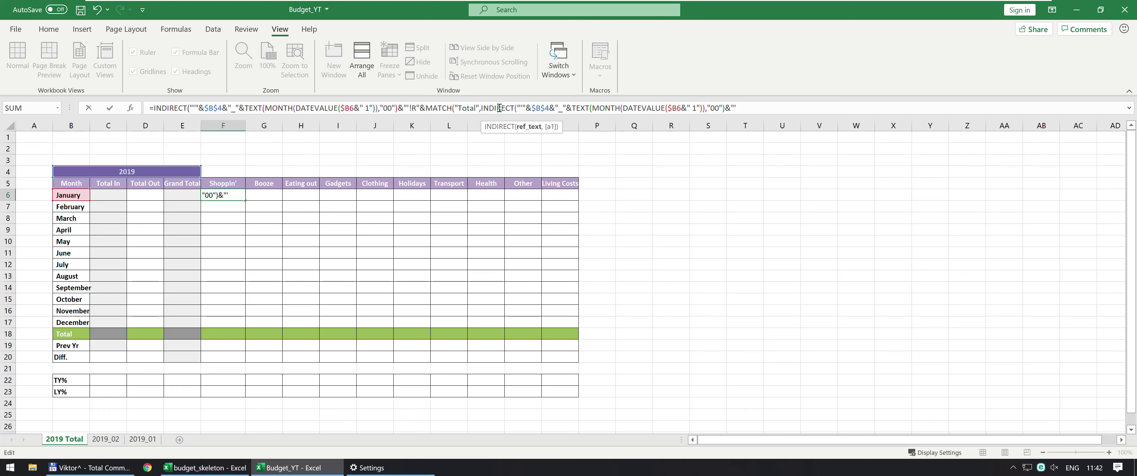
pyautogui.write('!A:A"')
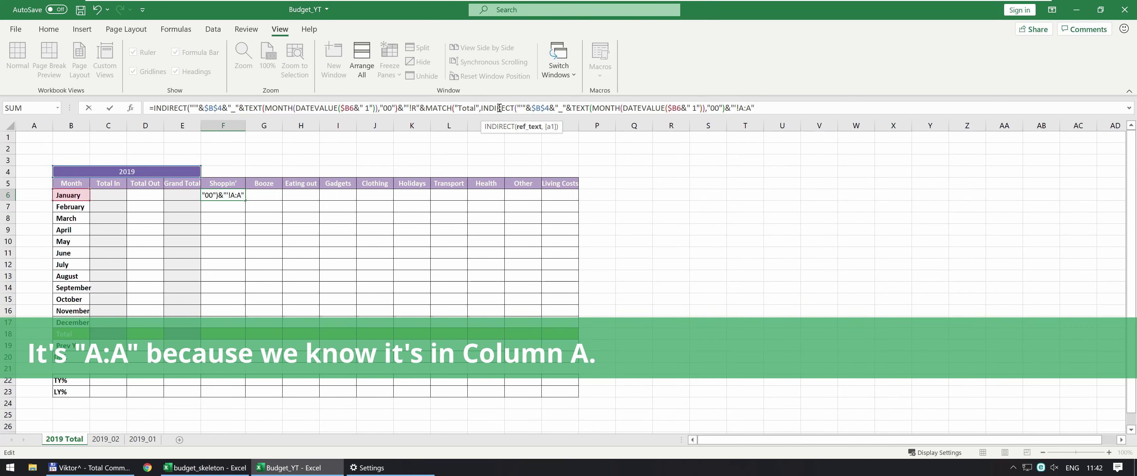
# Step: Set the nested INDIRECT to A1 style (TRUE) and close the row MATCH with exact match type 0
pyautogui.write(',')
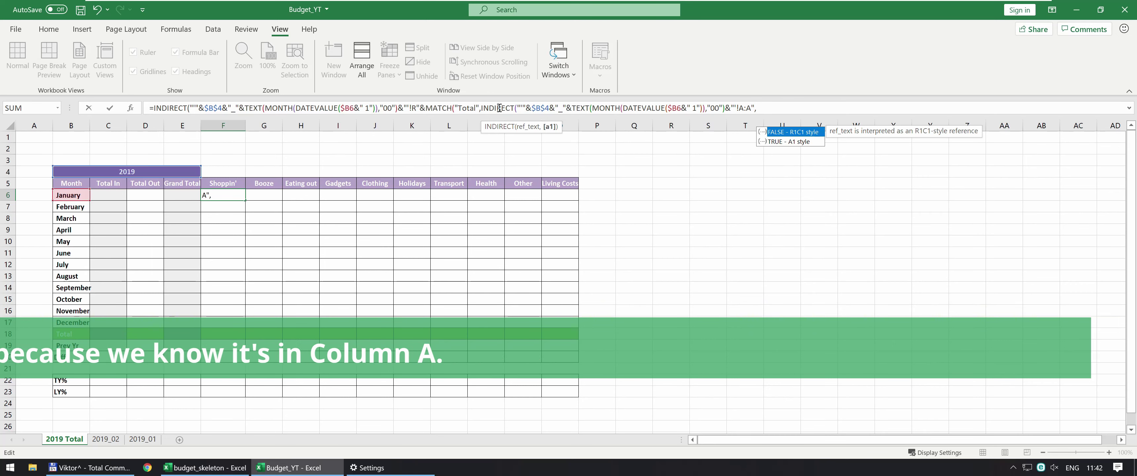
pyautogui.press('Tab')
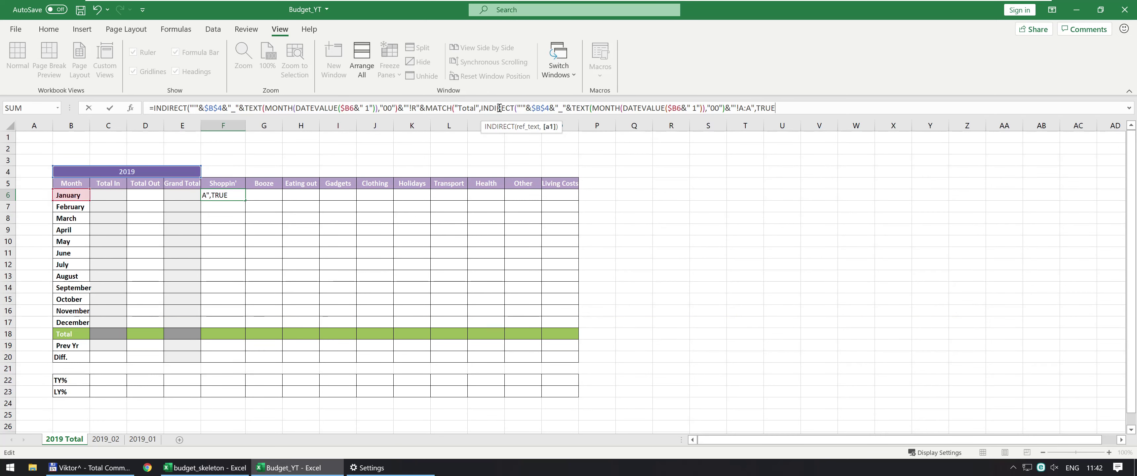
pyautogui.write('),')
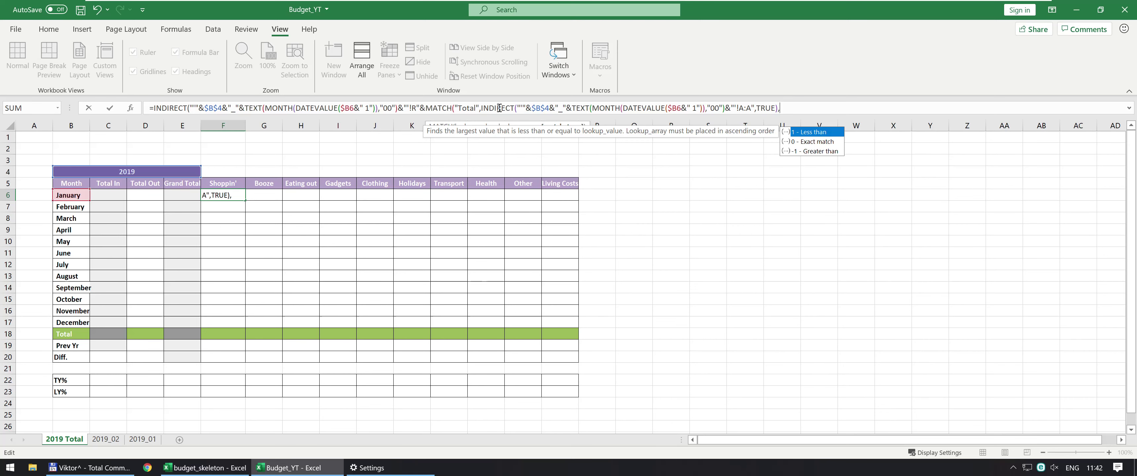
pyautogui.press('Down')
pyautogui.press('Tab')
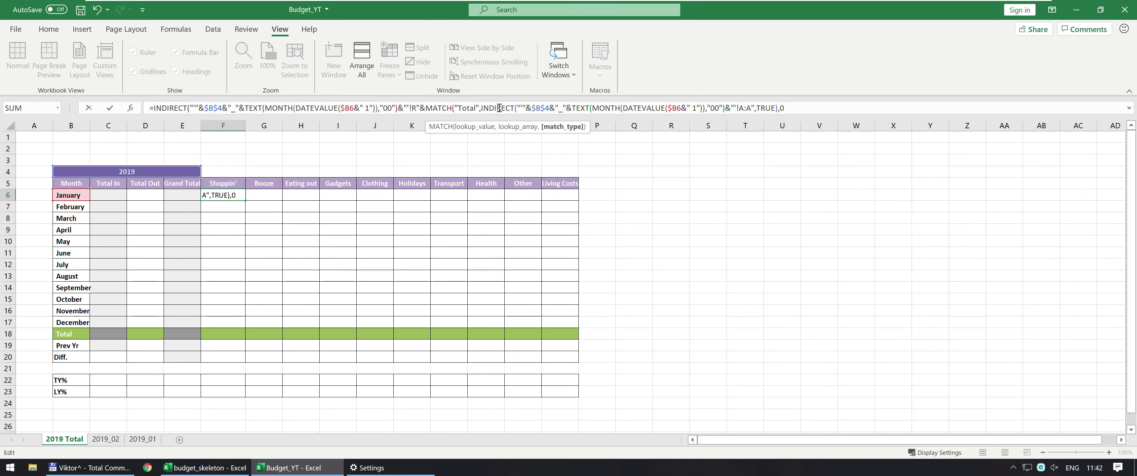
pyautogui.write(')')
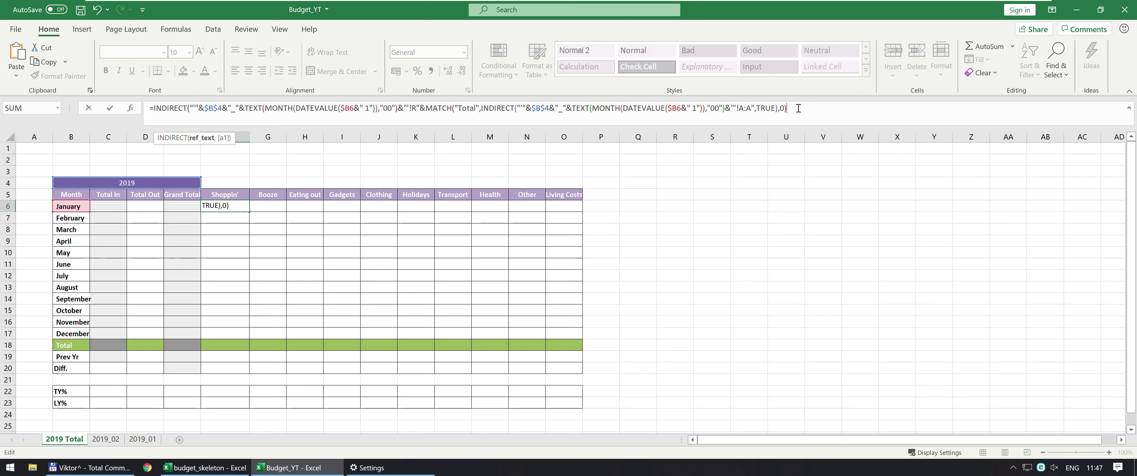
# Step: Append &"C"&MATCH( to F6's formula with the Shoppin' header as lookup value, row-locked as F$5
pyautogui.write(',')
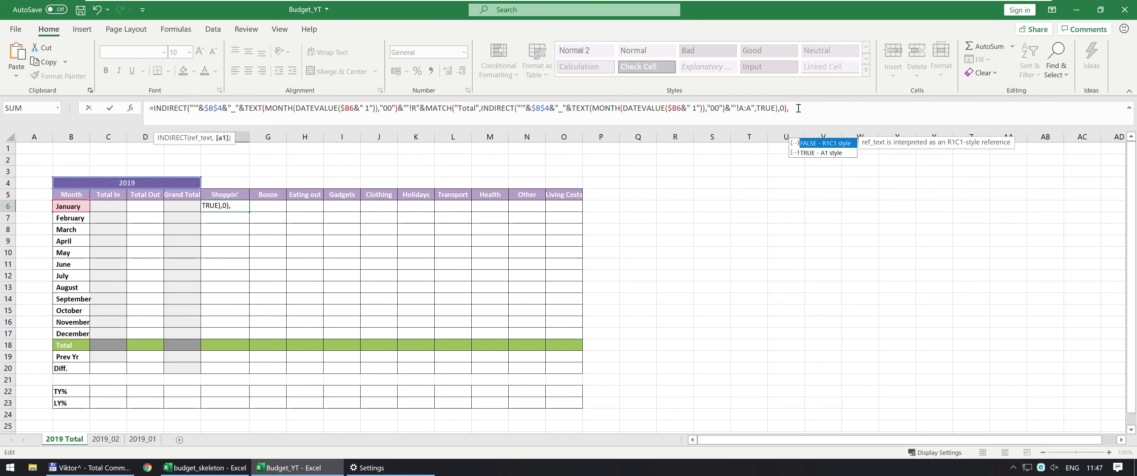
pyautogui.press('BackSpace')
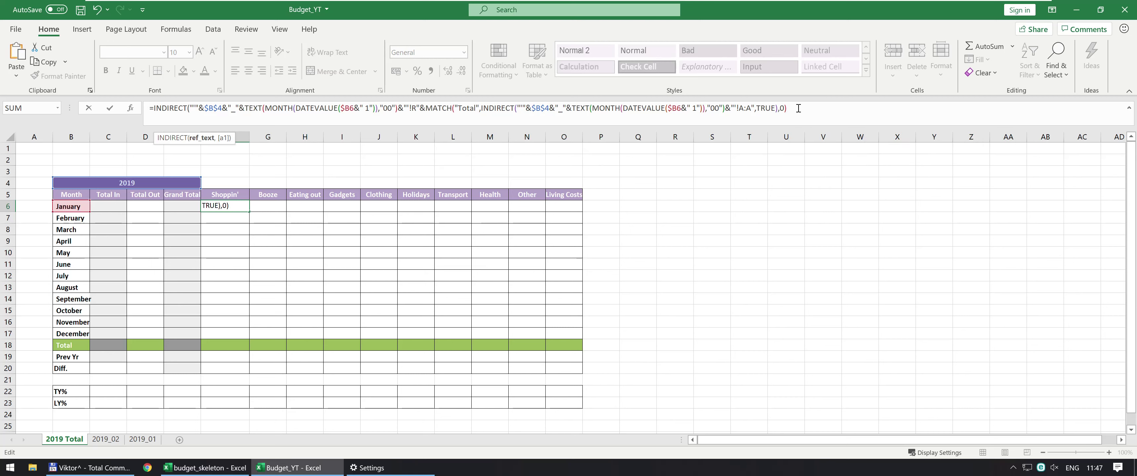
pyautogui.write('C"&MATCH(')
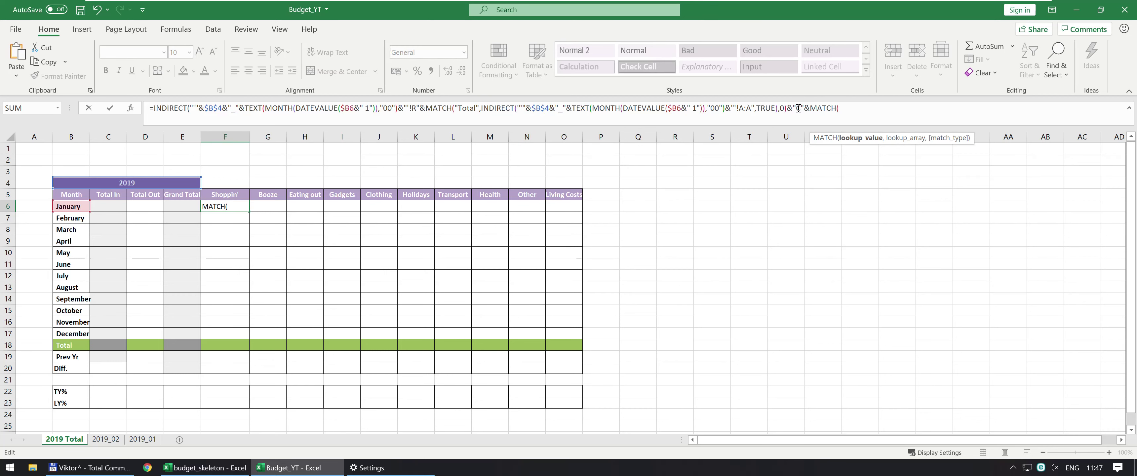
pyautogui.click(229, 194)
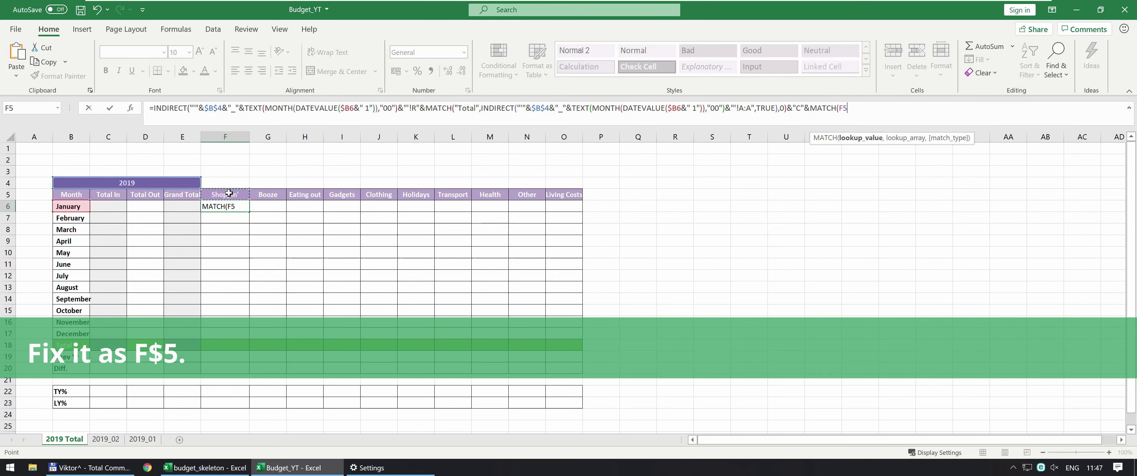
pyautogui.press('F4')
pyautogui.press('F4')
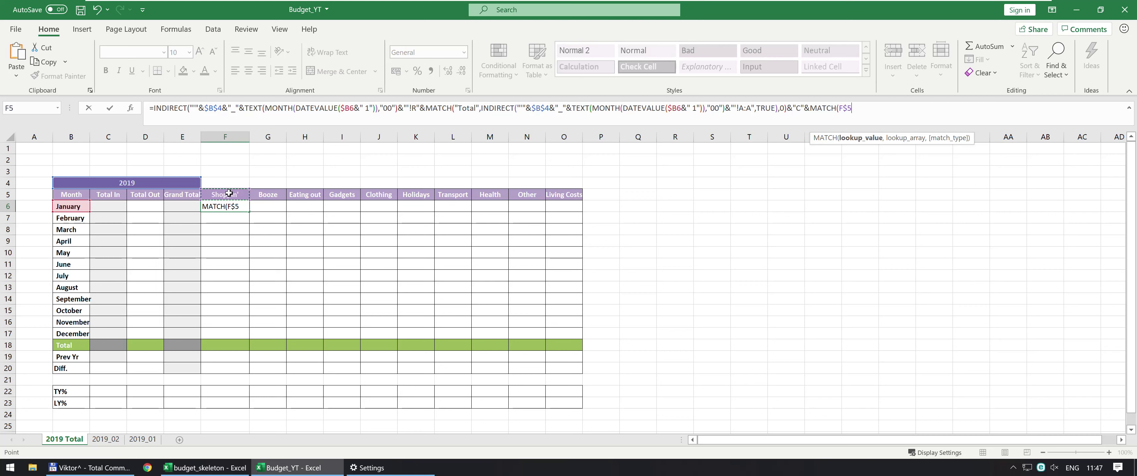
# Step: Add a nested INDIRECT as the column MATCH's lookup array, reusing the copied sheet-name expression and ending it with !1:1"
pyautogui.write(',INDIRECT(')
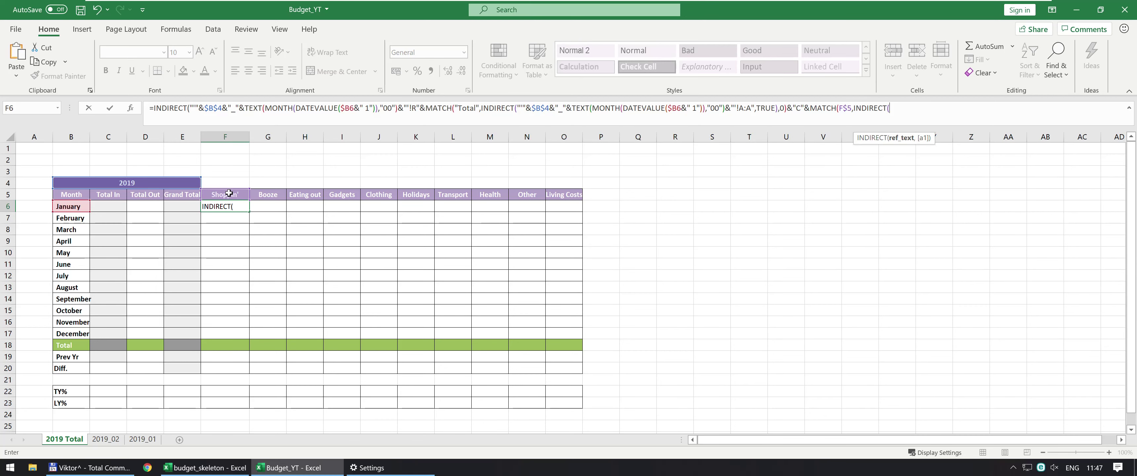
pyautogui.hotkey('ctrl', 'v')
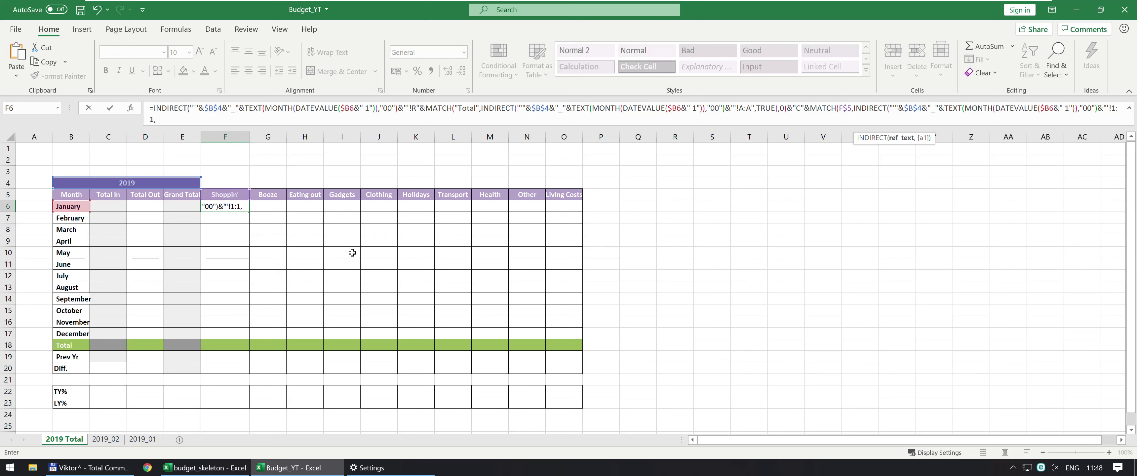
pyautogui.press('BackSpace')
# Step: Finish F6's formula with TRUE for the nested INDIRECT, match type 0 for the column MATCH and FALSE for the outer INDIRECT
pyautogui.write(',TRUE')
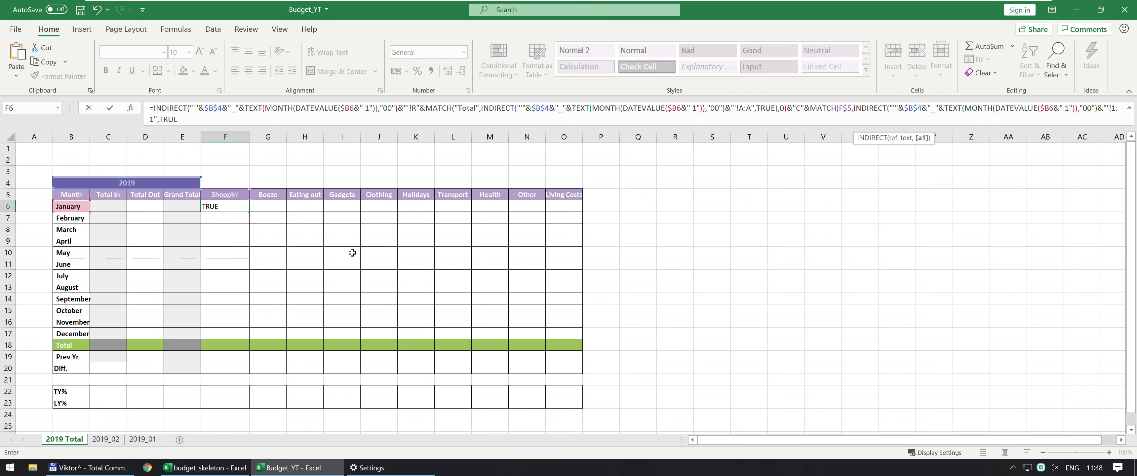
pyautogui.write('),0)')
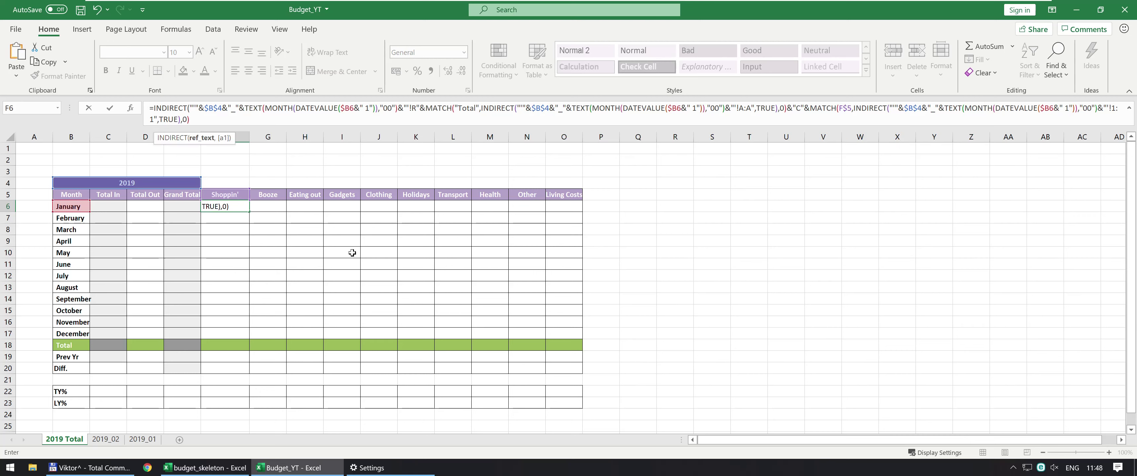
pyautogui.write(',FALSE')
pyautogui.hotkey('ctrl', 'Return')
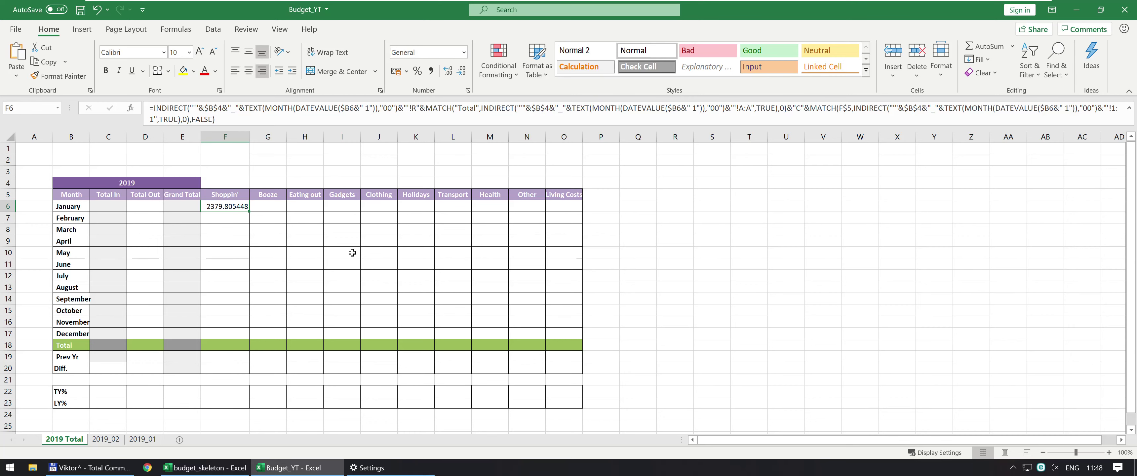
# Step: Compare F6's result with the Shoppin' total on the 2019_01 sheet and return to 2019 Total
pyautogui.click(143, 439)
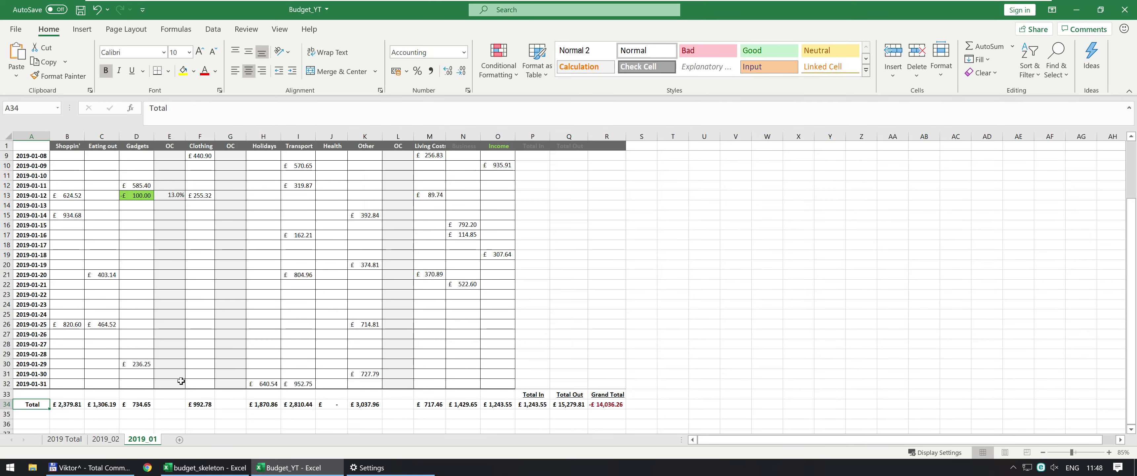
pyautogui.click(67, 401)
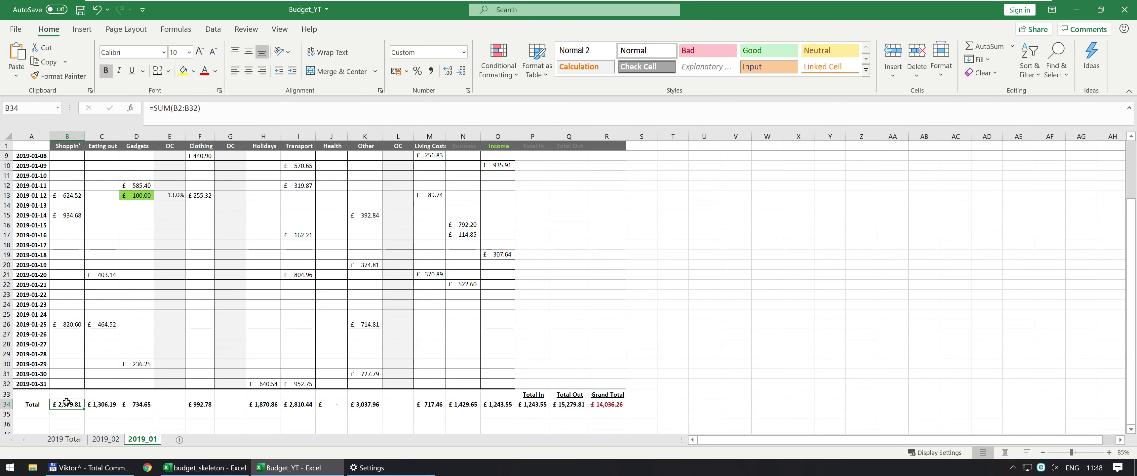
pyautogui.click(77, 440)
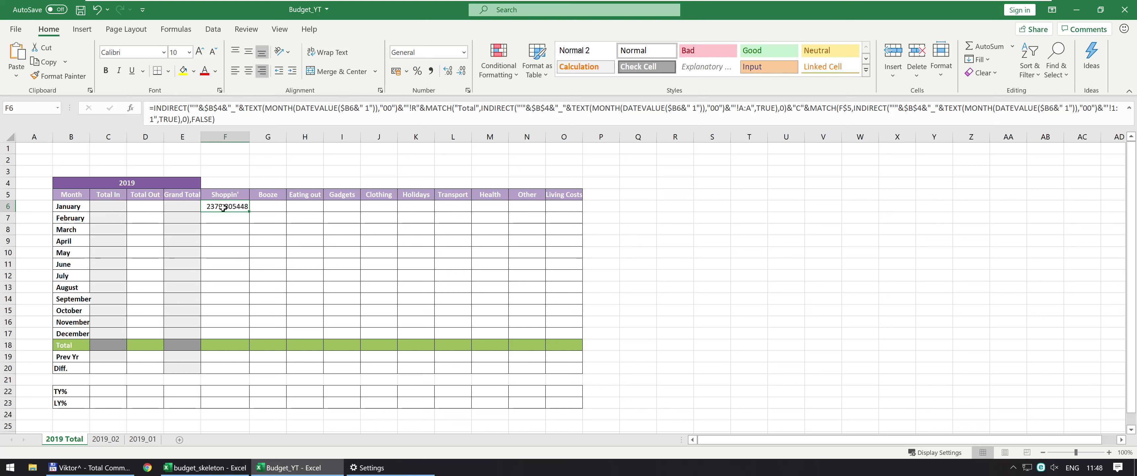
# Step: Copy F6's formula down the Shoppin' column through December (F6:F17)
pyautogui.hotkey('ctrl', 'c')
pyautogui.hotkey('shift', 'Down')
pyautogui.hotkey('shift', 'Down')
pyautogui.hotkey('shift', 'Down')
pyautogui.hotkey('shift', 'Down')
pyautogui.hotkey('shift', 'Down')
pyautogui.hotkey('shift', 'Down')
pyautogui.hotkey('shift', 'Down')
pyautogui.hotkey('shift', 'Down')
pyautogui.hotkey('shift', 'Down')
pyautogui.hotkey('shift', 'Down')
pyautogui.hotkey('shift', 'Down')
pyautogui.hotkey('shift', 'Down')
pyautogui.hotkey('shift', 'Down')
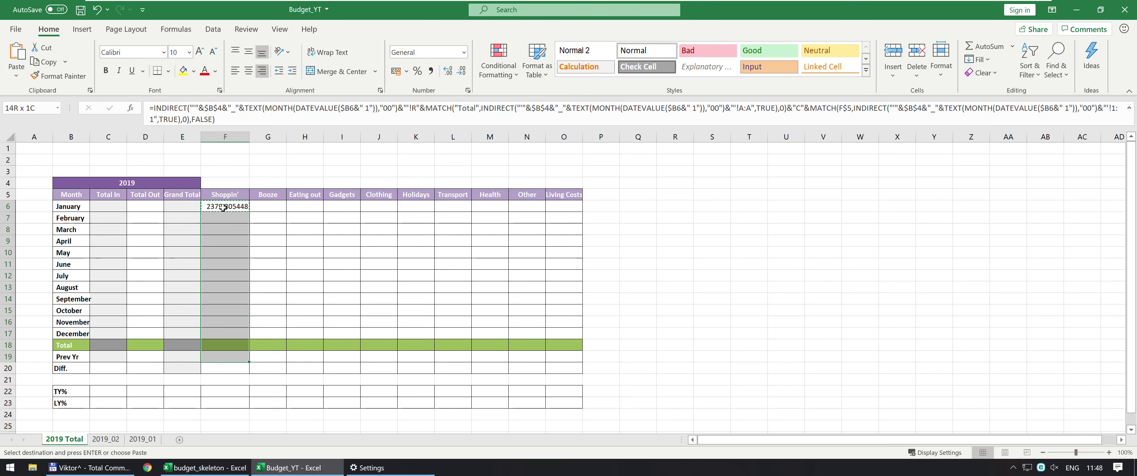
pyautogui.hotkey('shift', 'Up')
pyautogui.hotkey('shift', 'Up')
pyautogui.hotkey('ctrl', 'v')
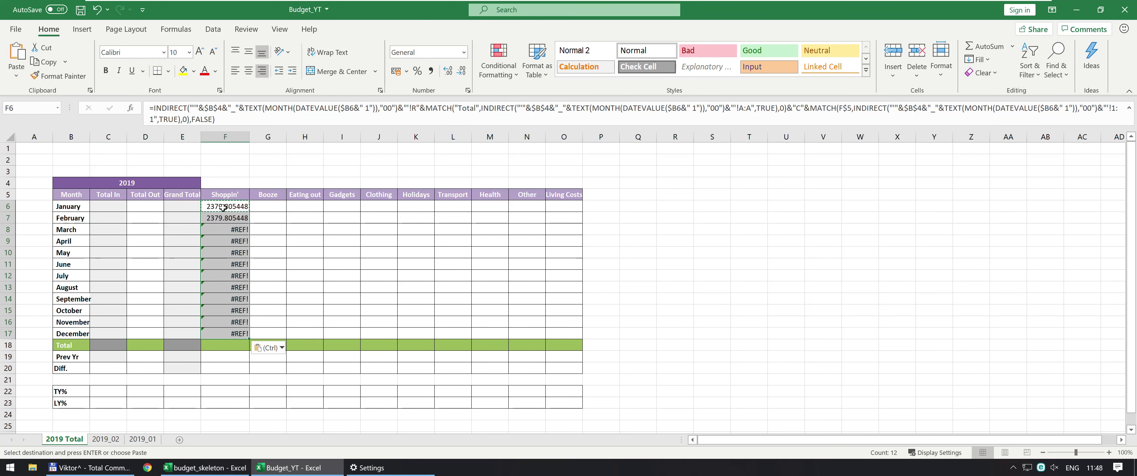
# Step: Enter 20 as the Shoppin' expense for 2019-02-27 on the 2019_02 sheet
pyautogui.click(105, 439)
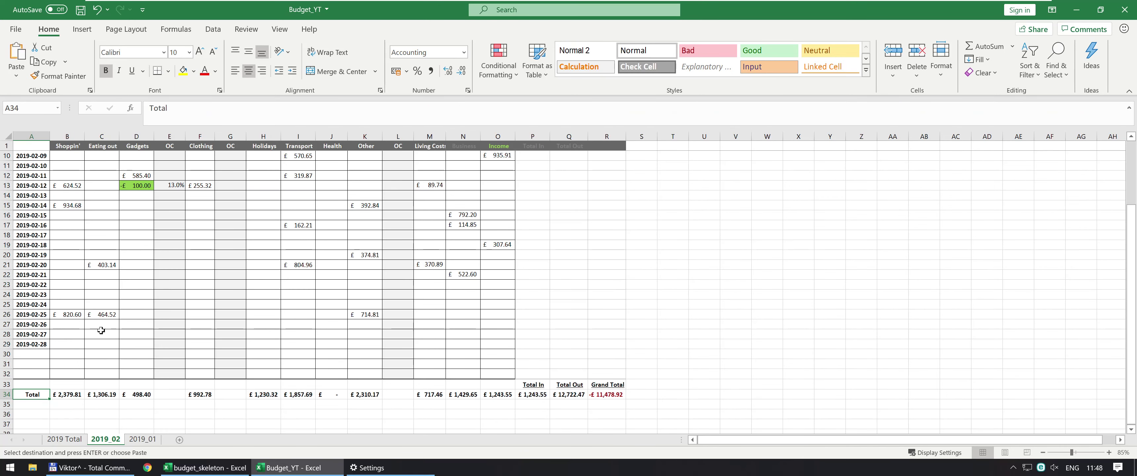
pyautogui.click(67, 337)
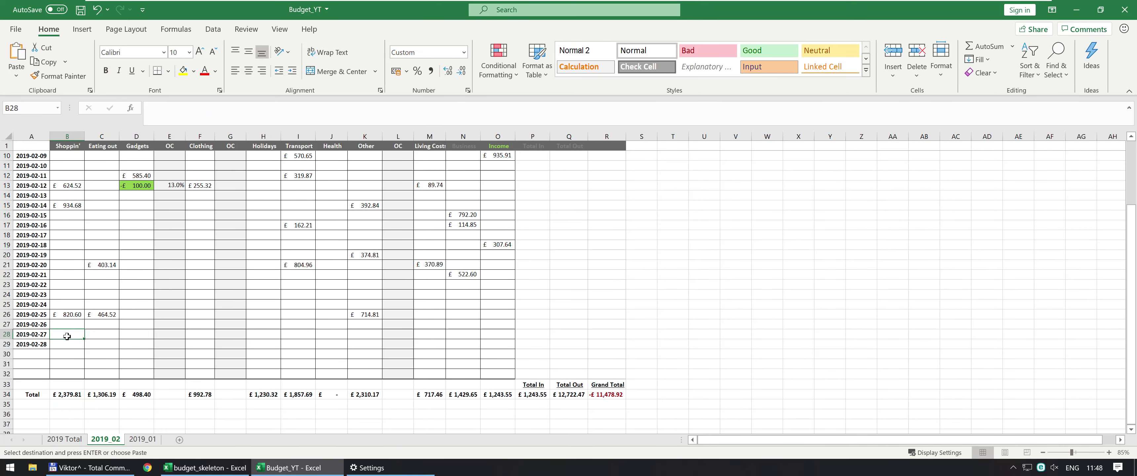
pyautogui.write('20')
pyautogui.press('Return')
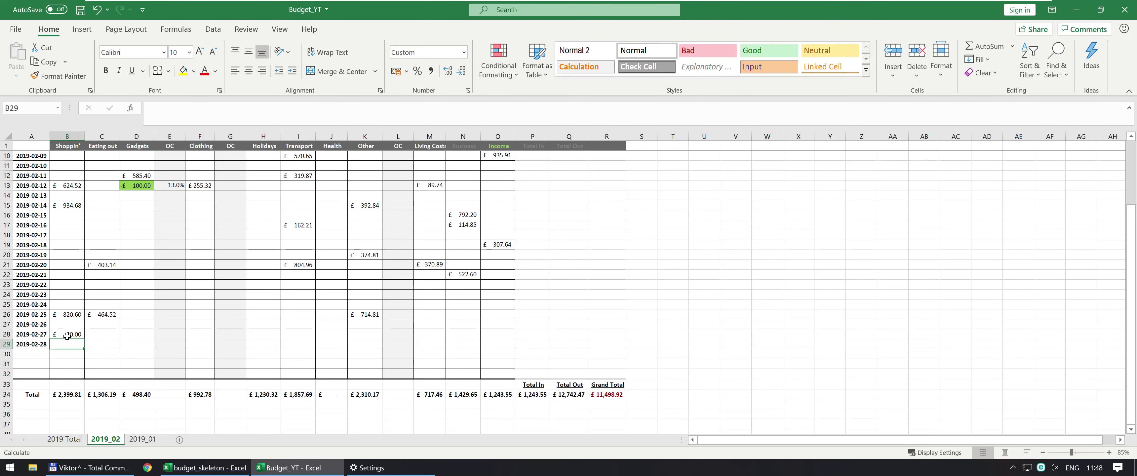
# Step: Return to the 2019 Total sheet and check whether February's Shoppin' value reflects the added expense
pyautogui.hotkey('ctrl', 'pageup')
pyautogui.hotkey('ctrl', 'q')
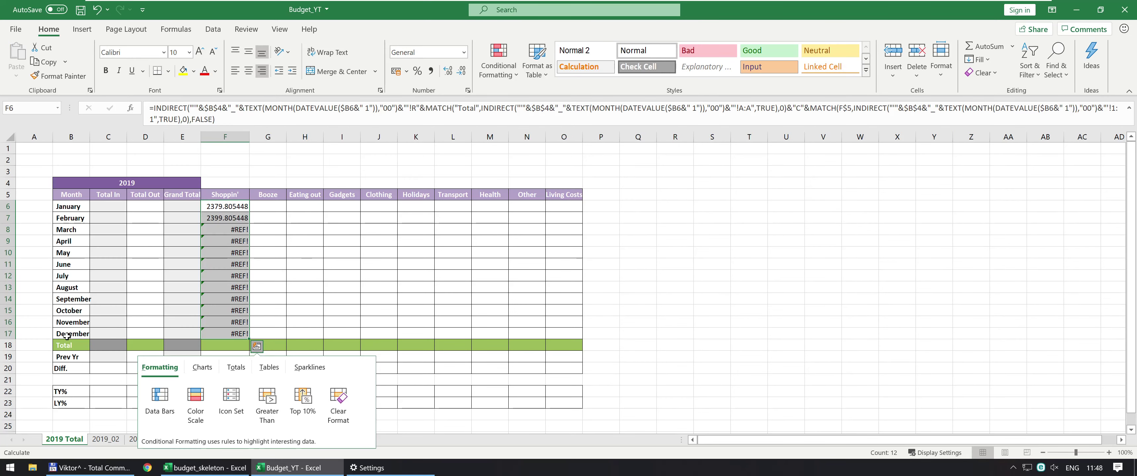
pyautogui.click(220, 231)
pyautogui.moveTo(226, 206); pyautogui.dragTo(227, 219)
pyautogui.click(224, 220)
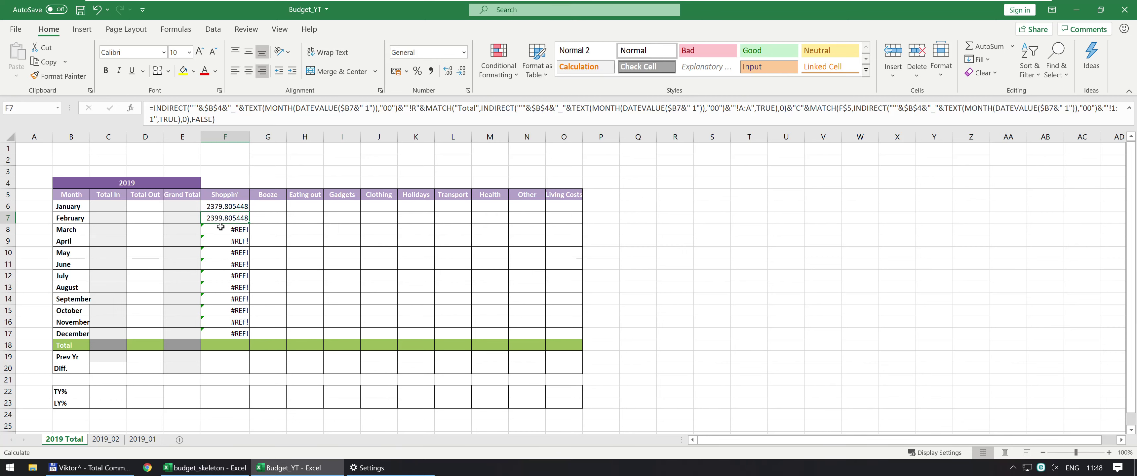
pyautogui.press('Down')
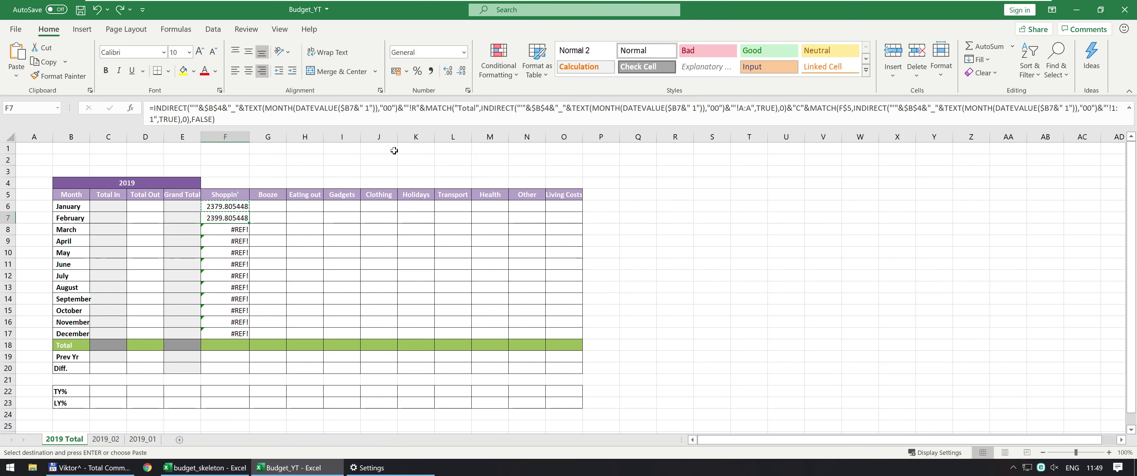
# Step: Wrap F6's formula in IFERROR with 0 as the fallback value
pyautogui.press('Up')
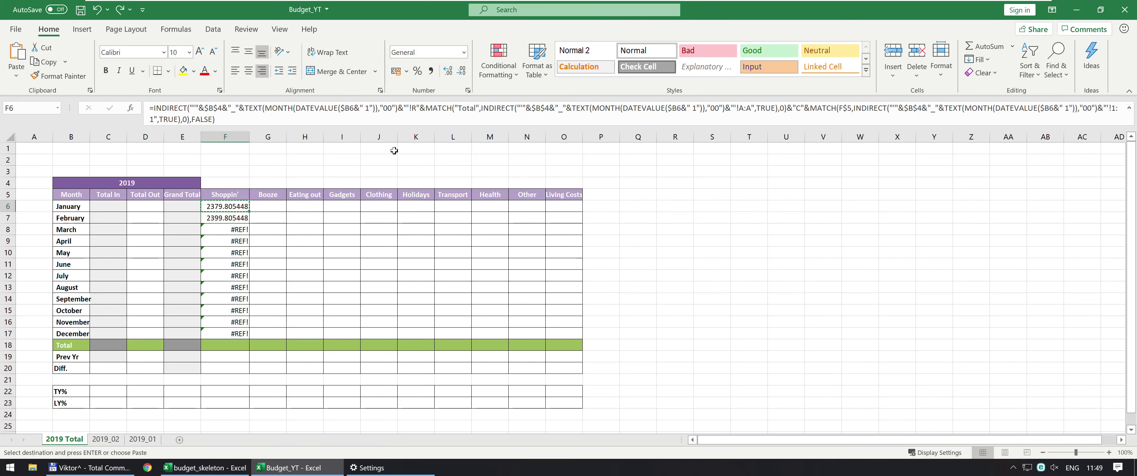
pyautogui.click(170, 119)
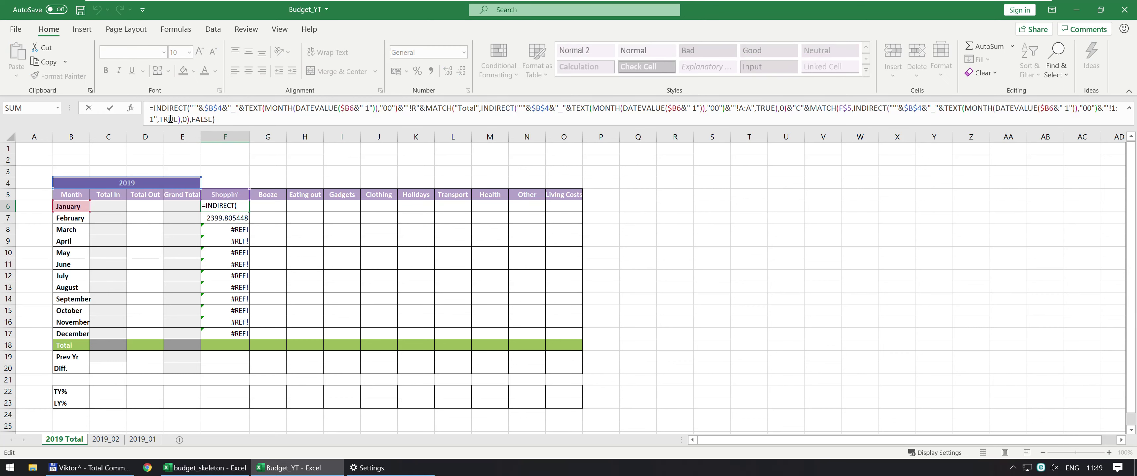
pyautogui.write('IFERROR(')
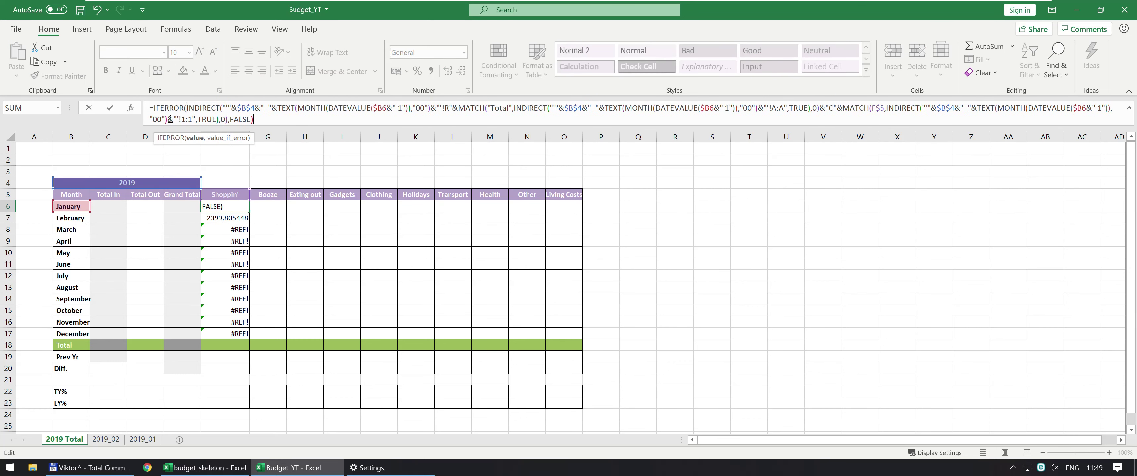
pyautogui.write(',0')
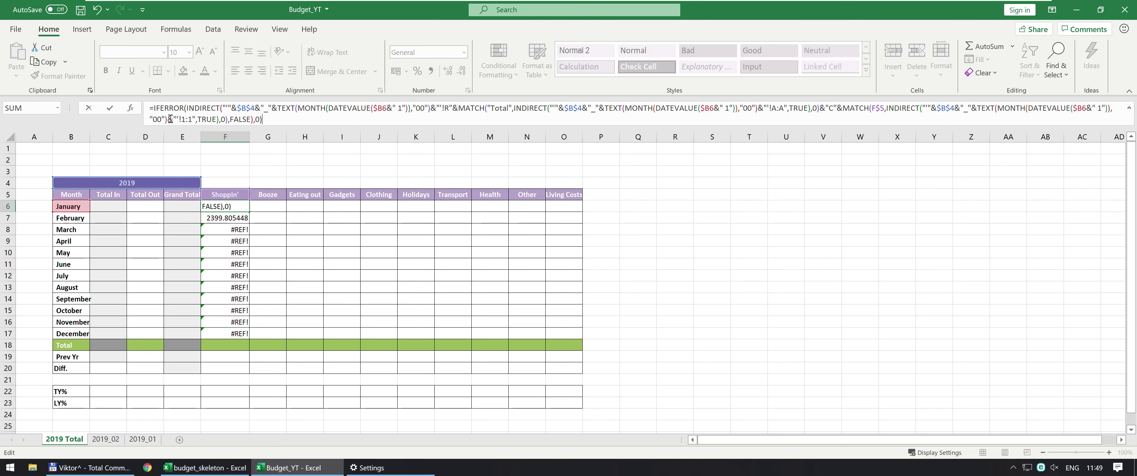
pyautogui.hotkey('ctrl', 'Return')
# Step: Copy F6's IFERROR formula down through December and across all categories to Living Costs (F6:O17)
pyautogui.hotkey('ctrl', 'c')
pyautogui.hotkey('ctrl', 'shift', 'Down')
pyautogui.hotkey('ctrl', 'v')
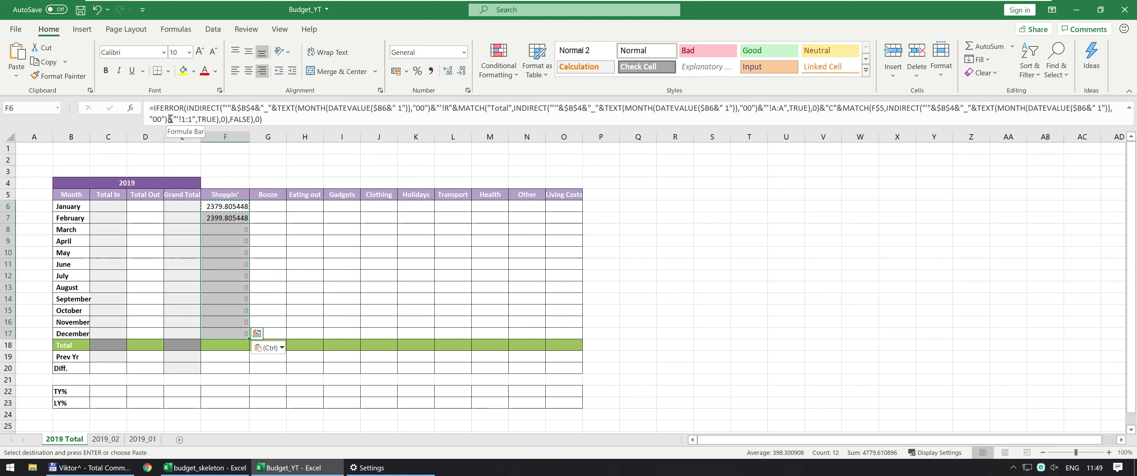
pyautogui.hotkey('shift', 'Right')
pyautogui.hotkey('shift', 'Right')
pyautogui.hotkey('shift', 'Right')
pyautogui.hotkey('shift', 'Right')
pyautogui.hotkey('shift', 'Right')
pyautogui.hotkey('shift', 'Right')
pyautogui.hotkey('shift', 'Right')
pyautogui.hotkey('shift', 'Right')
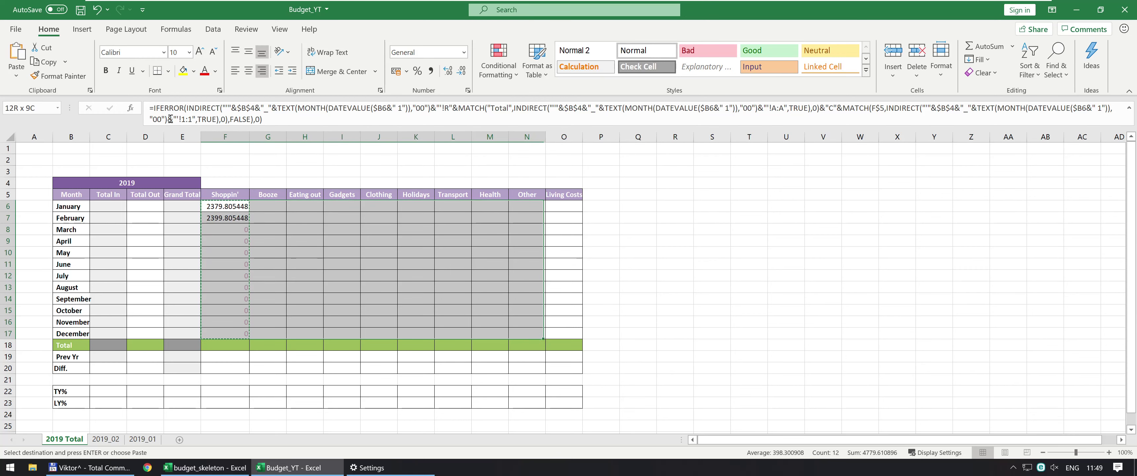
pyautogui.hotkey('shift', 'Right')
pyautogui.hotkey('ctrl', 'v')
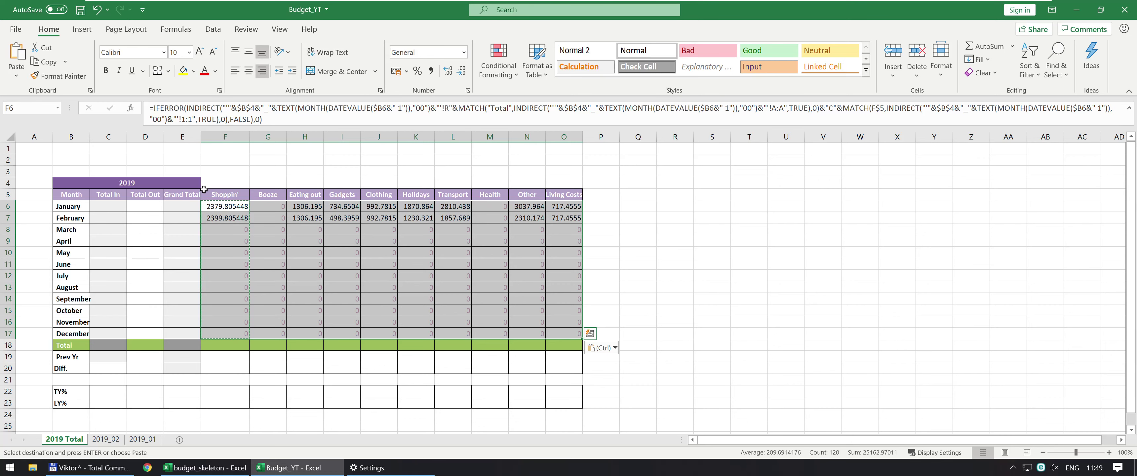
# Step: Switch to the budget_skeleton workbook to examine its monthly category amounts, and return to Budget_YT
pyautogui.hotkey('alt', 'Tab')
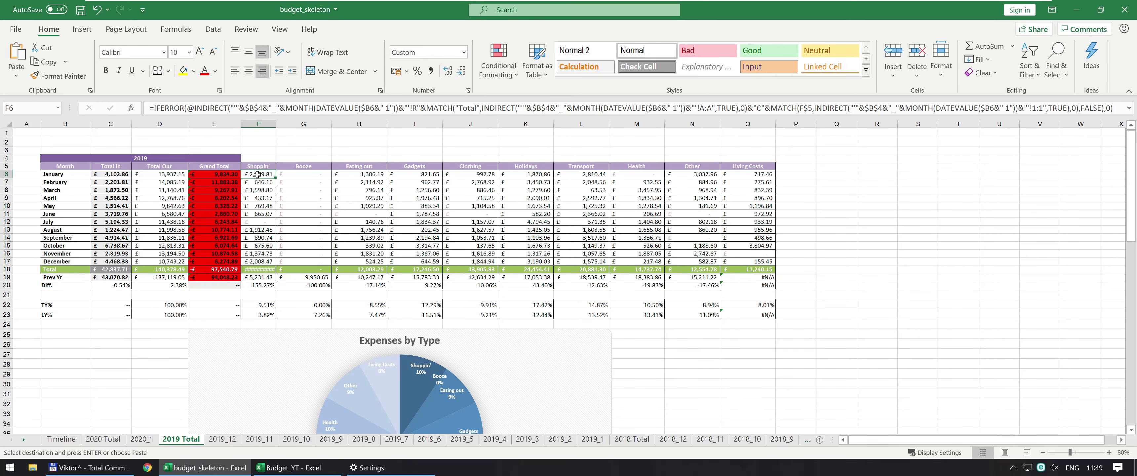
pyautogui.moveTo(257, 175); pyautogui.dragTo(750, 268)
pyautogui.hotkey('alt', 'Tab')
pyautogui.write('s')
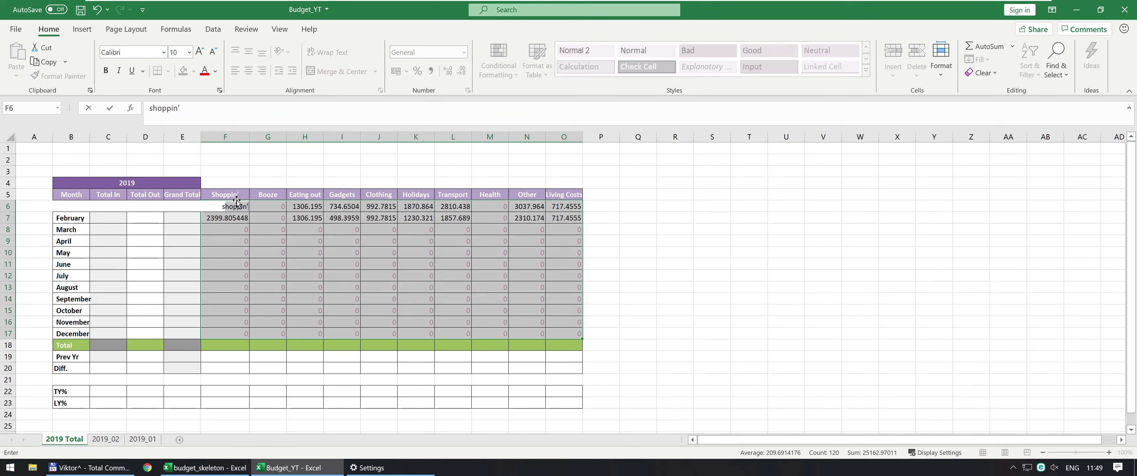
pyautogui.press('Escape')
# Step: Format the category amounts in F6:O17 as Currency with 2 decimal places and the £ symbol
pyautogui.hotkey('ctrl', '1')
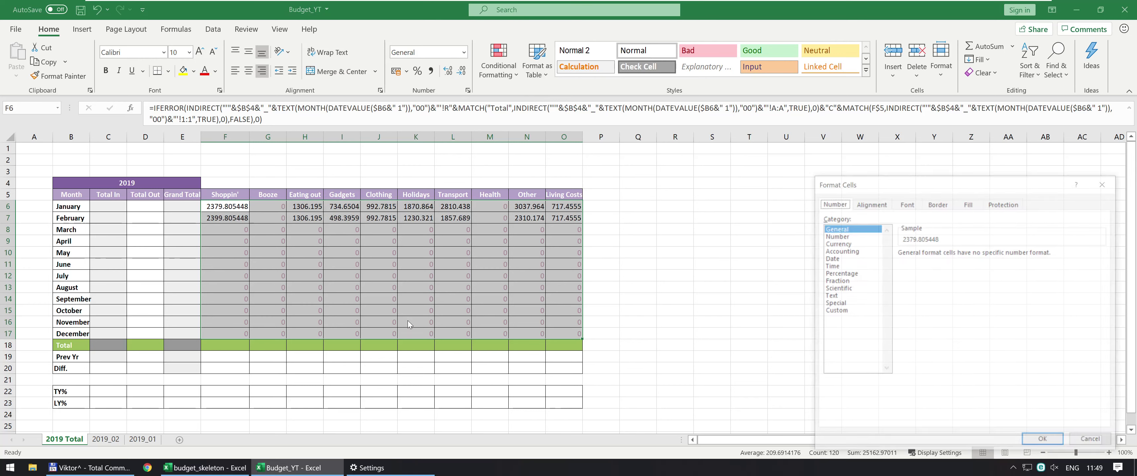
pyautogui.click(845, 244)
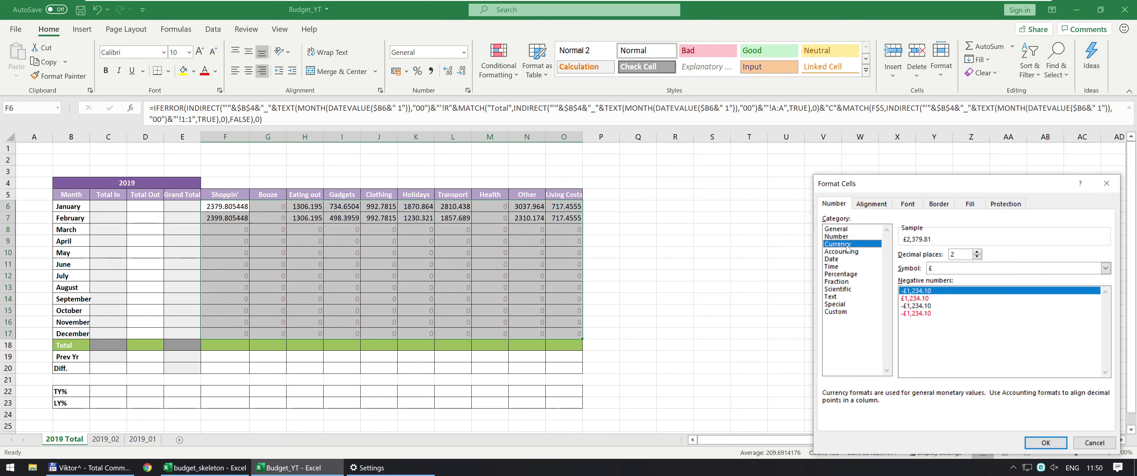
pyautogui.press('Return')
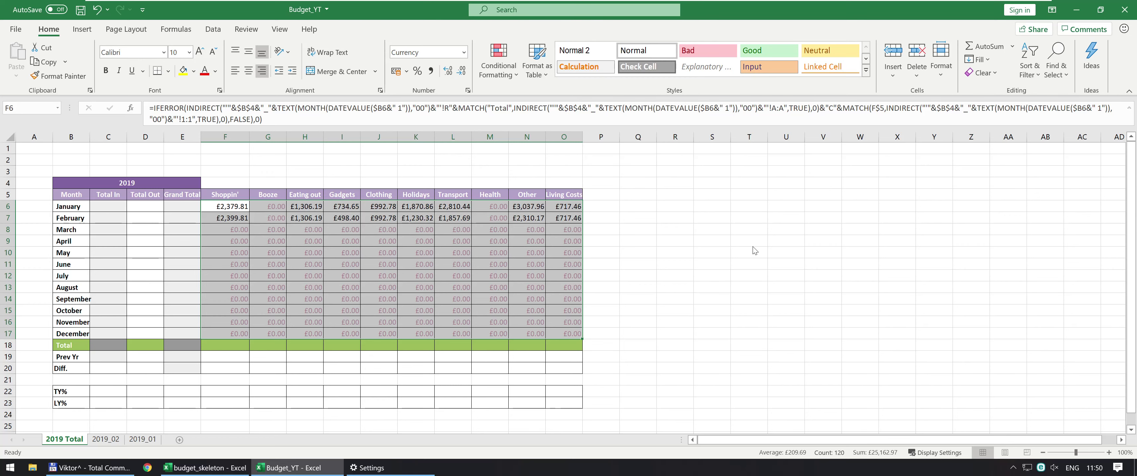
# Step: Format the category amounts in F6:O17 as Accounting with 2 decimal places and the £ symbol
pyautogui.hotkey('ctrl', '1')
pyautogui.click(843, 251)
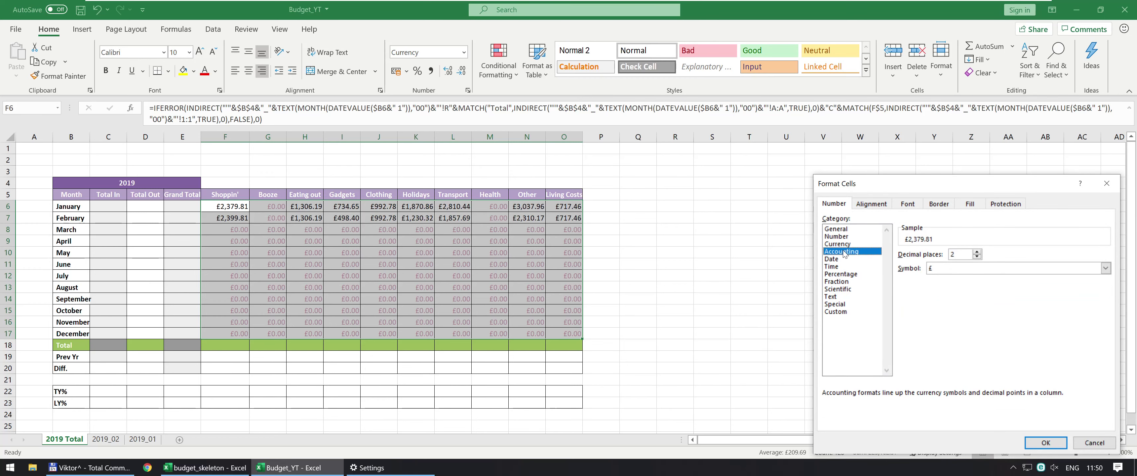
pyautogui.press('Return')
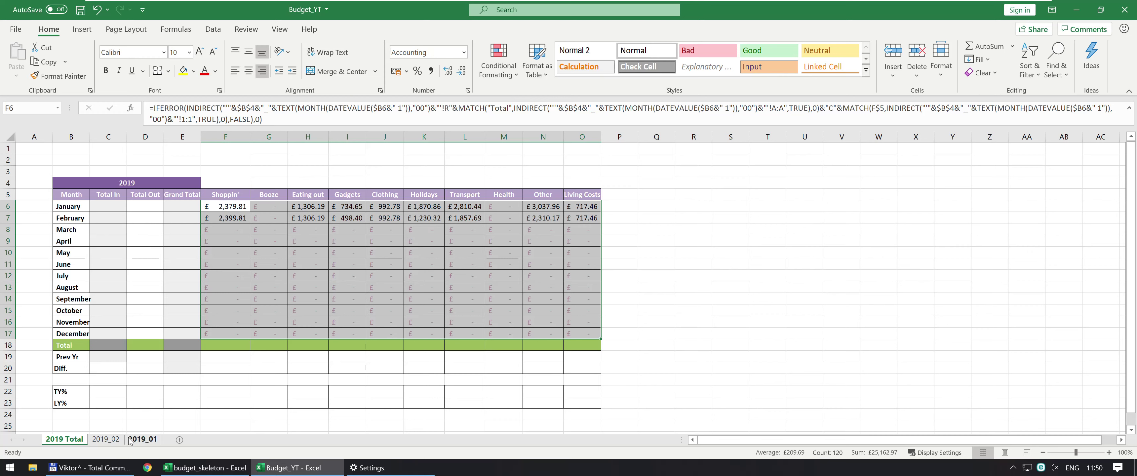
# Step: Insert an empty column between Health and Other on the 2019_02 sheet
pyautogui.click(111, 439)
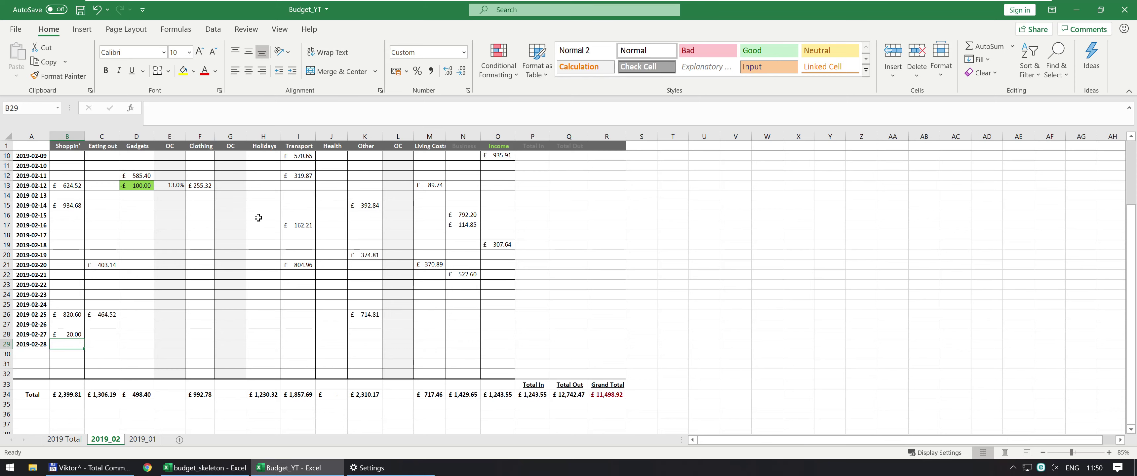
pyautogui.hotkey('ctrl', 'pageup')
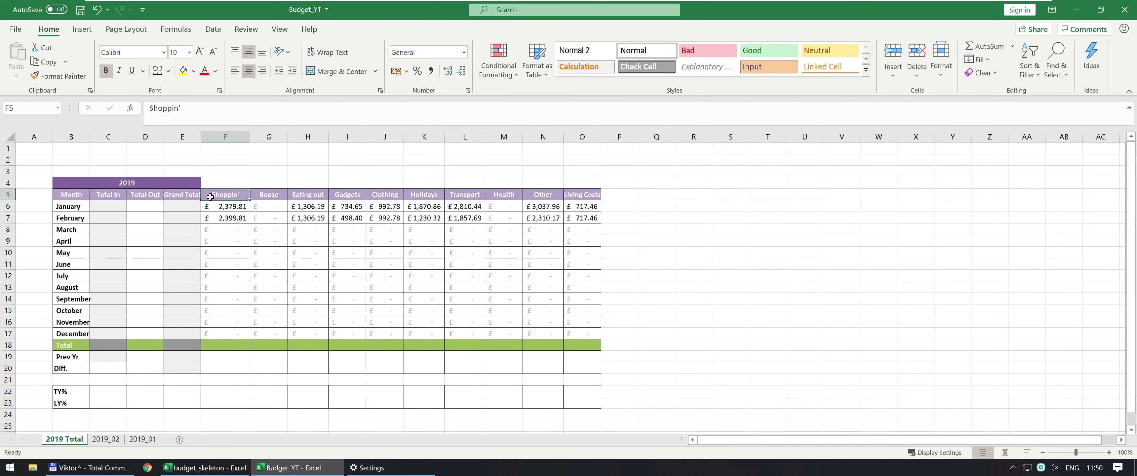
pyautogui.click(212, 196)
pyautogui.click(106, 438)
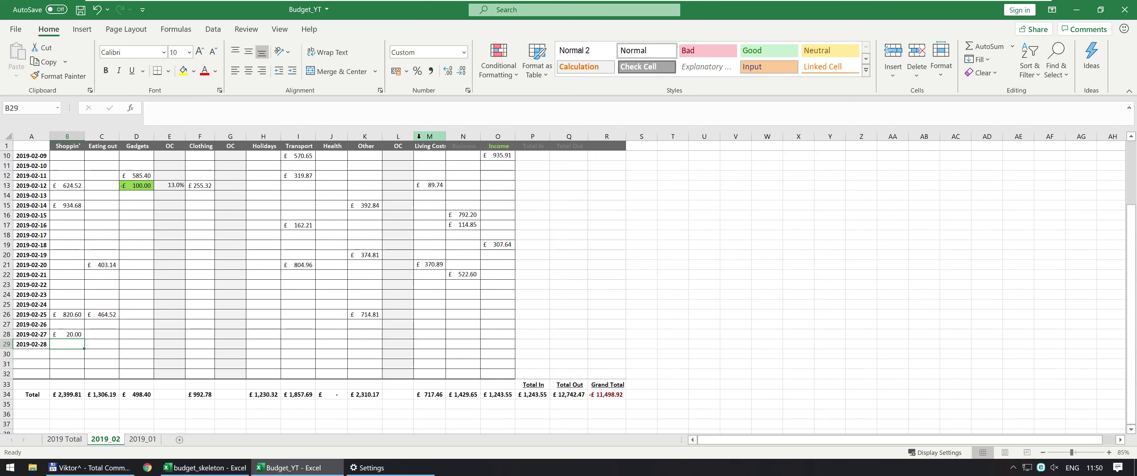
pyautogui.rightClick(362, 137)
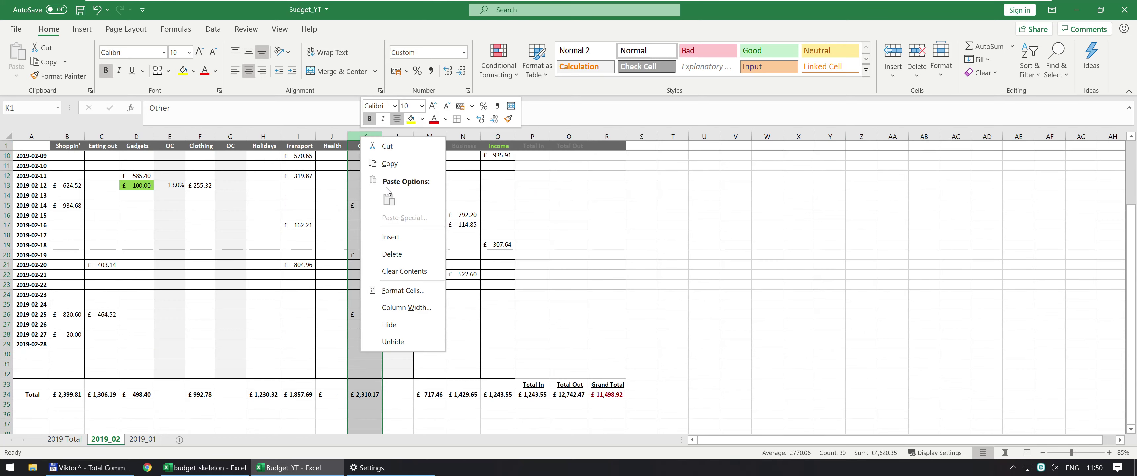
pyautogui.click(391, 237)
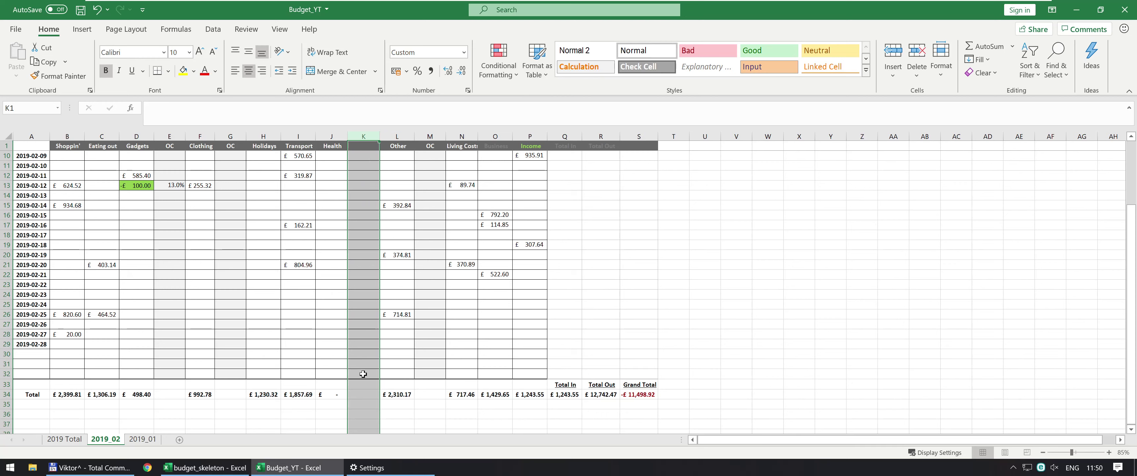
# Step: Title the new column K Booze and enter 30 in it for 2019-02-14
pyautogui.click(362, 142)
pyautogui.write('Booze')
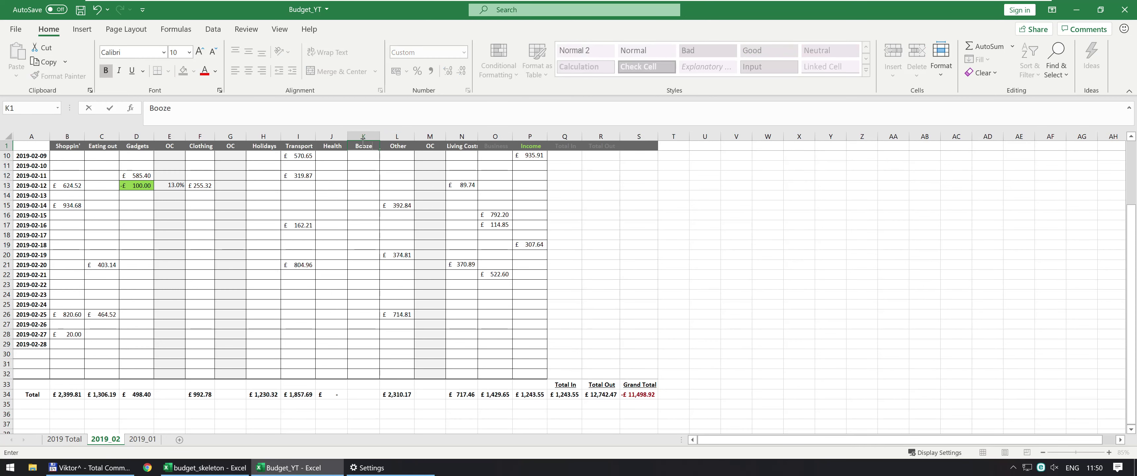
pyautogui.click(359, 203)
pyautogui.write('30')
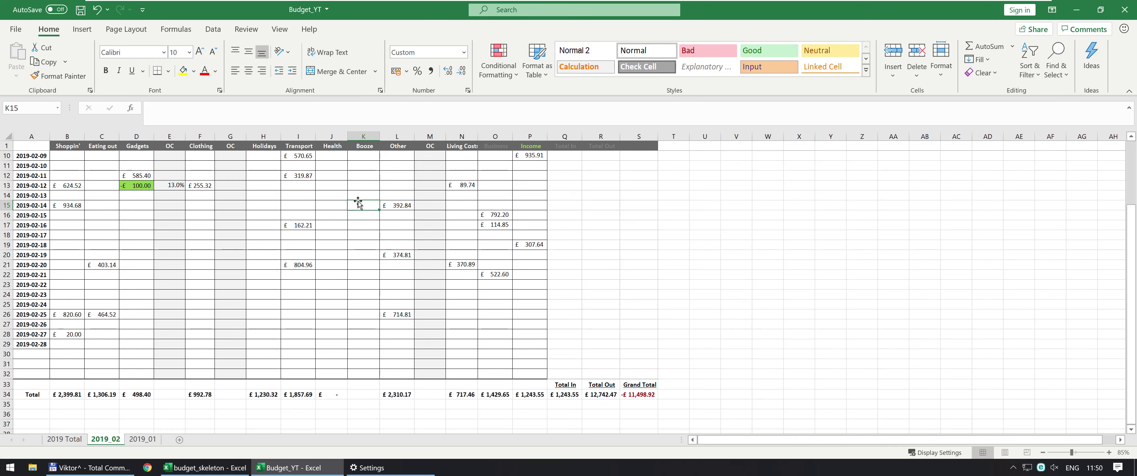
pyautogui.press('Return')
# Step: Copy the Health total formula into the Booze total in K34 and check February's Booze amount on the 2019 Total sheet
pyautogui.click(318, 397)
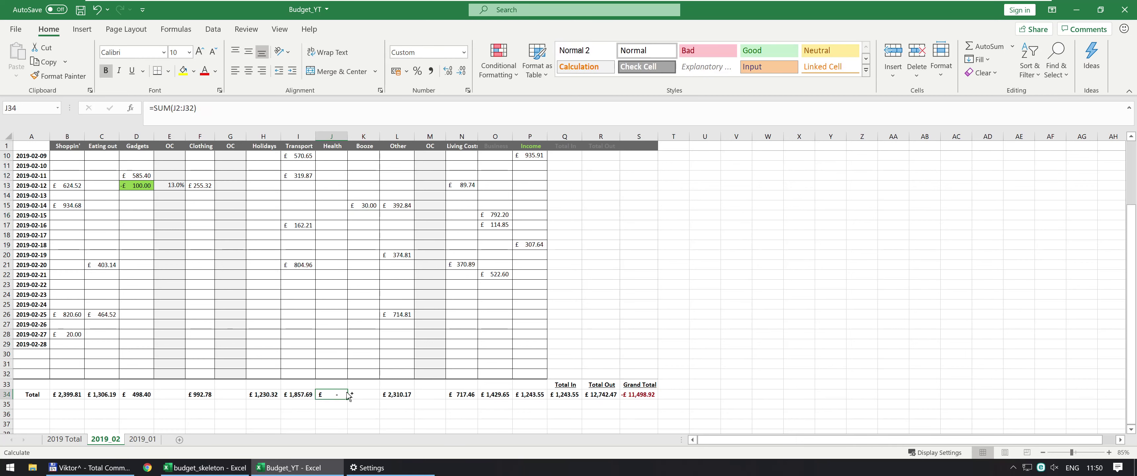
pyautogui.hotkey('ctrl', 'c')
pyautogui.press('Right')
pyautogui.hotkey('ctrl', 'v')
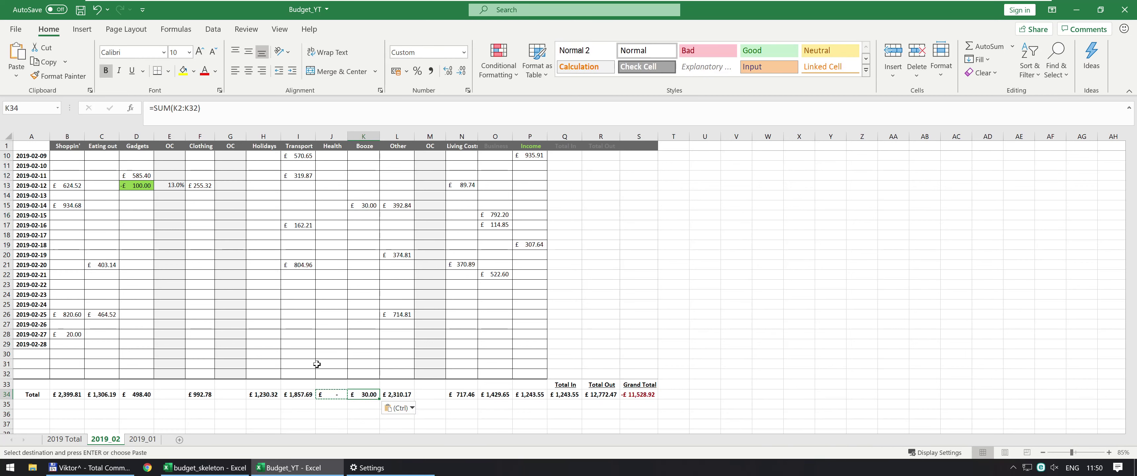
pyautogui.hotkey('ctrl', 'pageup')
pyautogui.click(282, 215)
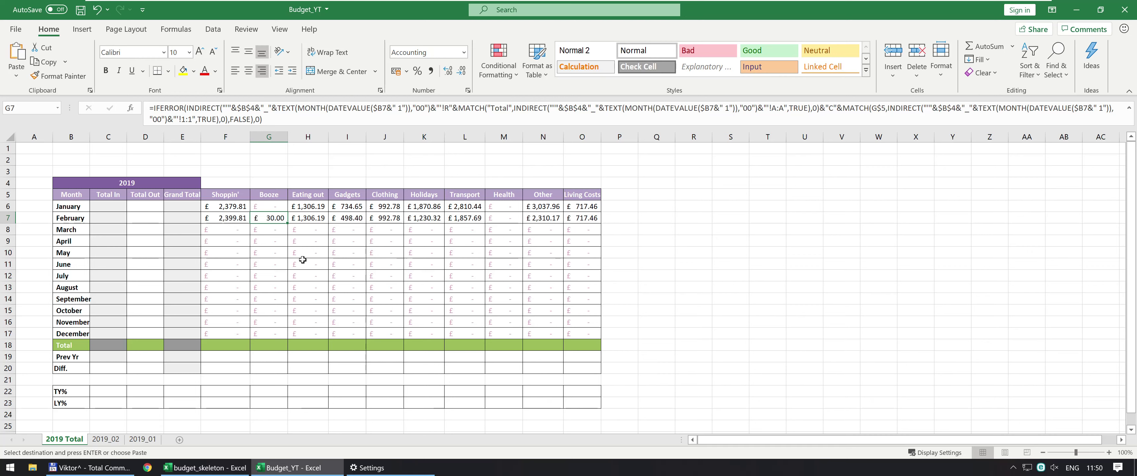
# Step: Copy the January Shoppin' formula and paste only the formula into the Total In and Total Out cells C6:D17
pyautogui.click(212, 210)
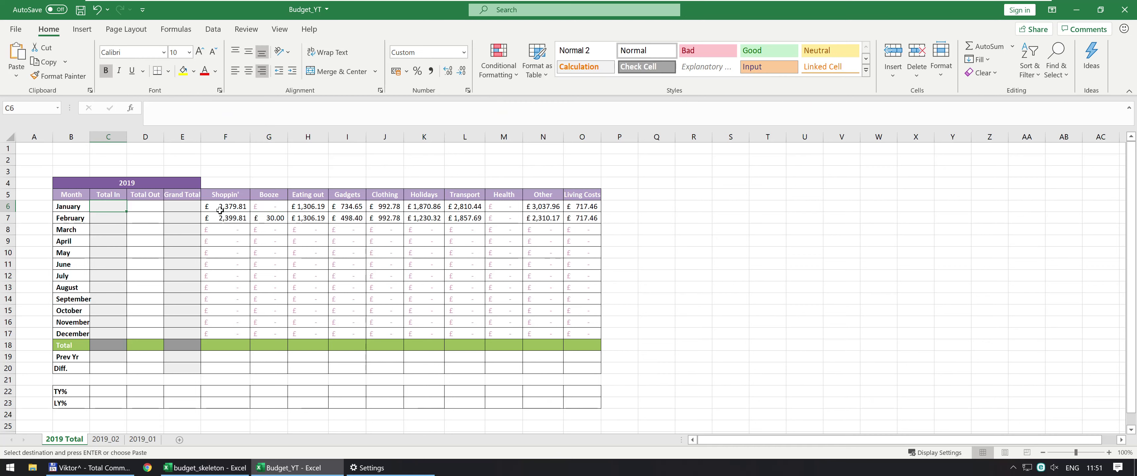
pyautogui.moveTo(107, 205); pyautogui.dragTo(141, 332)
pyautogui.rightClick(146, 315)
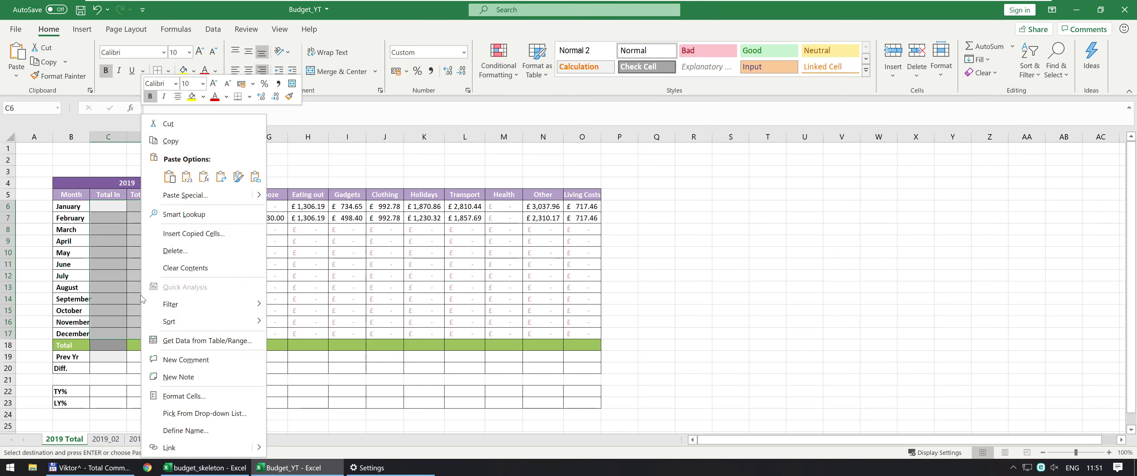
pyautogui.press('s')
pyautogui.press('Return')
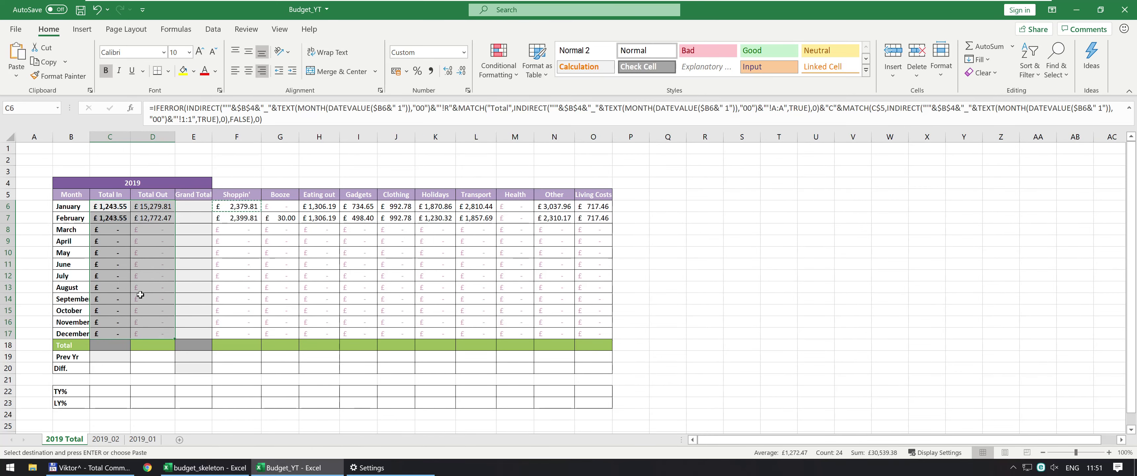
# Step: Enter the formula =C6-D6 as January's Grand Total in E6
pyautogui.click(148, 217)
pyautogui.click(187, 203)
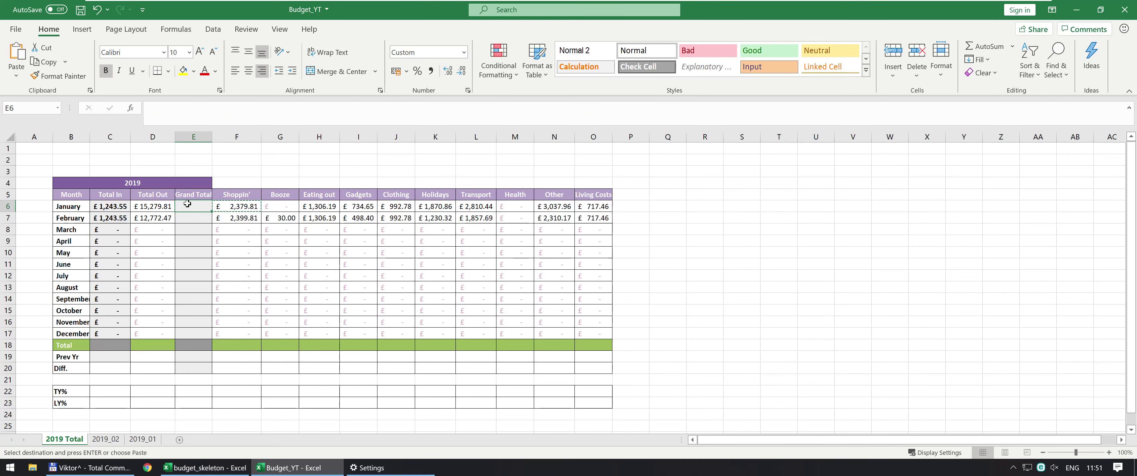
pyautogui.write('=')
pyautogui.press('Left')
pyautogui.press('Left')
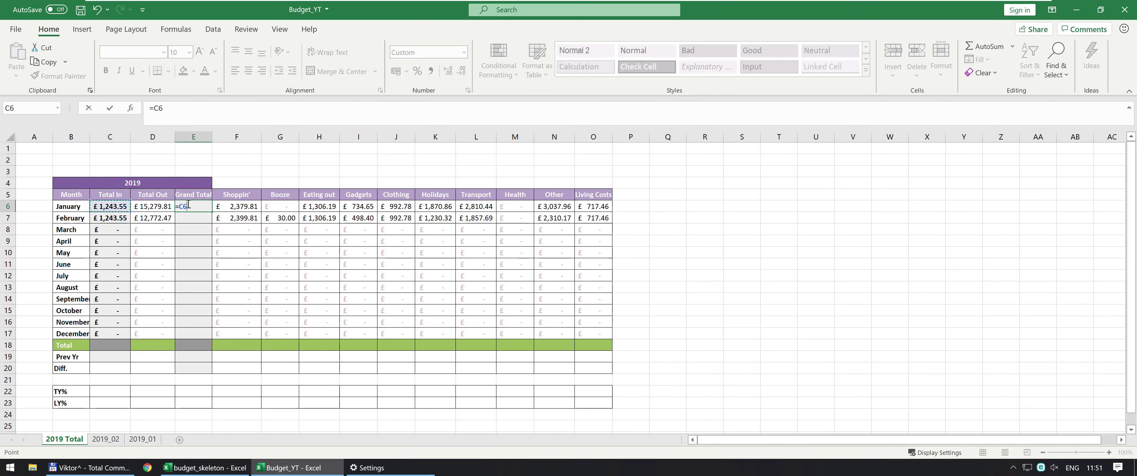
pyautogui.write('-')
pyautogui.press('Left')
# Step: Copy January's Grand Total formula down to all months in E6:E17
pyautogui.hotkey('ctrl', 'c')
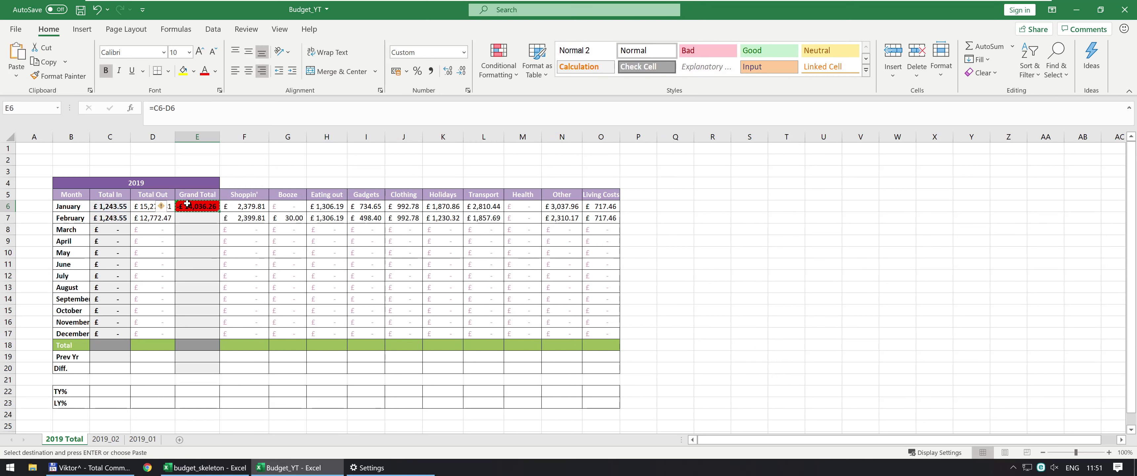
pyautogui.hotkey('shift', 'Down')
pyautogui.hotkey('shift', 'Down')
pyautogui.hotkey('shift', 'Down')
pyautogui.hotkey('shift', 'Down')
pyautogui.hotkey('shift', 'Down')
pyautogui.hotkey('shift', 'Down')
pyautogui.hotkey('shift', 'Down')
pyautogui.hotkey('shift', 'Down')
pyautogui.hotkey('shift', 'Down')
pyautogui.hotkey('shift', 'Down')
pyautogui.hotkey('shift', 'Down')
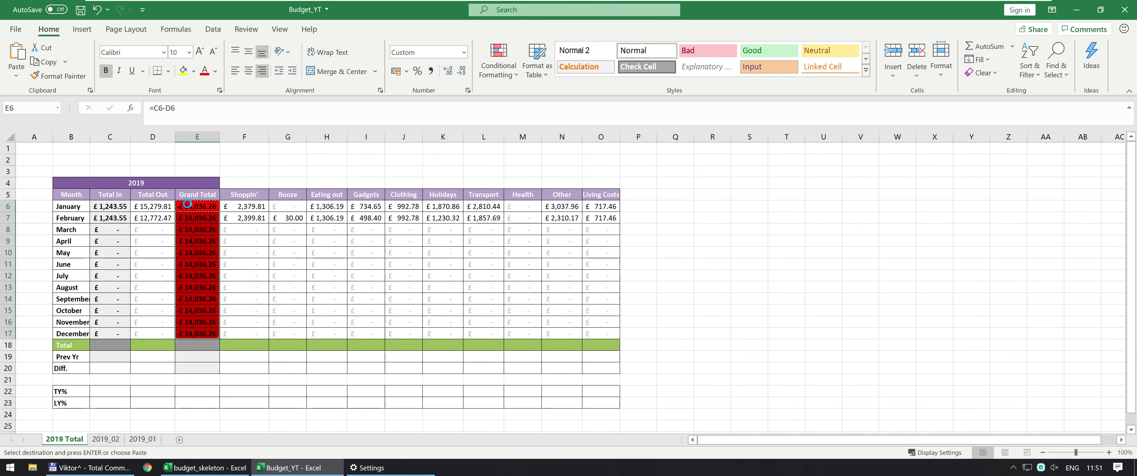
pyautogui.hotkey('ctrl', 'v')
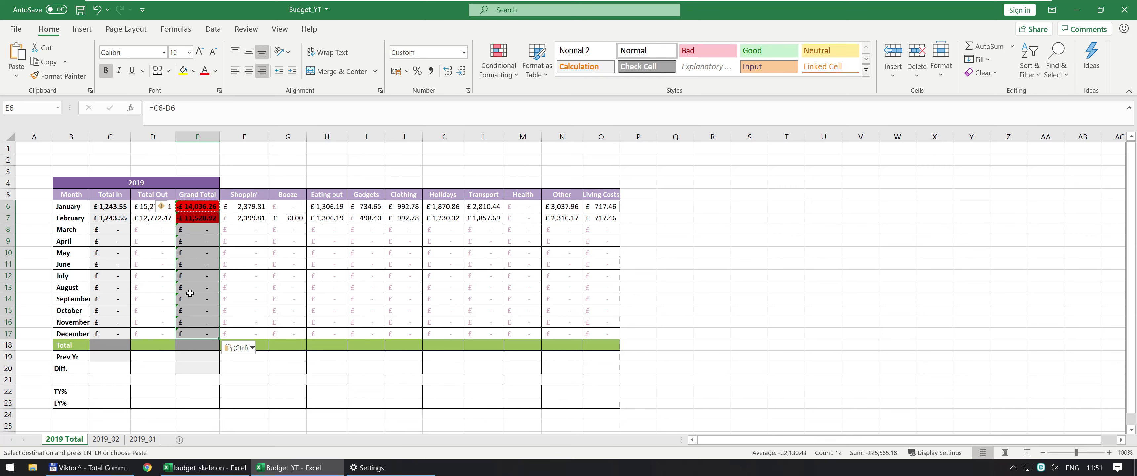
# Step: Fill the Total row C18:O18 with the formula =SUM(C6:C17), adjusted for each column
pyautogui.moveTo(105, 342); pyautogui.dragTo(592, 343)
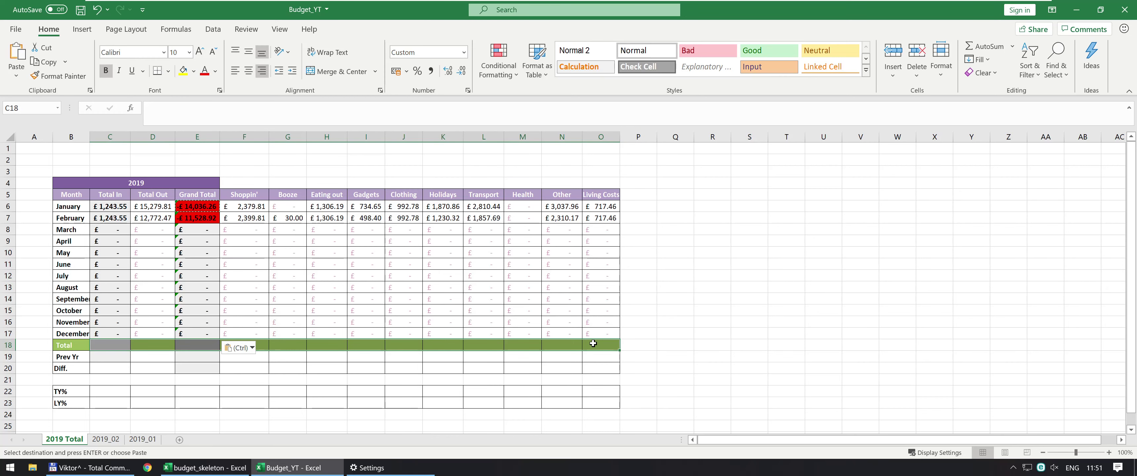
pyautogui.write('=SUM(')
pyautogui.press('Up')
pyautogui.hotkey('ctrl', 'shift', 'Up')
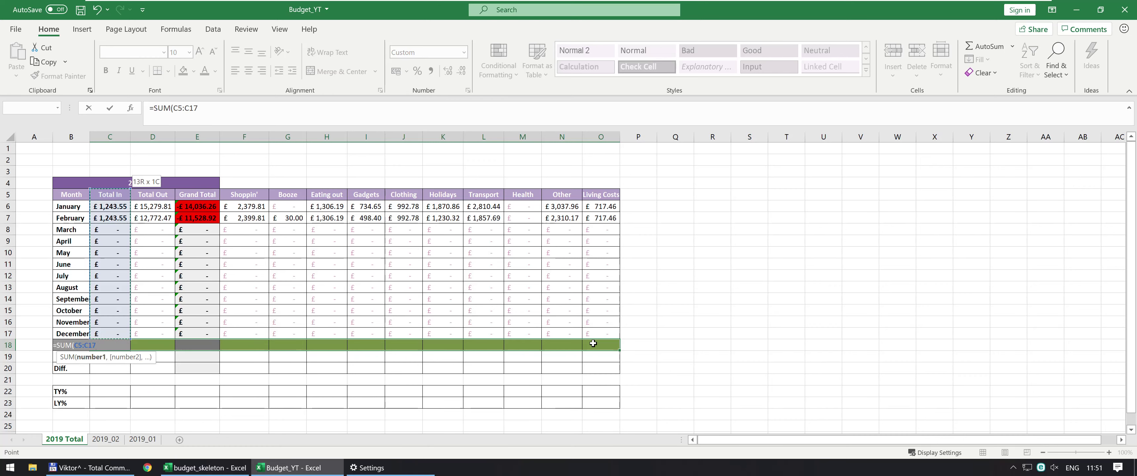
pyautogui.hotkey('shift', 'Down')
pyautogui.write(')')
pyautogui.hotkey('ctrl', 'Return')
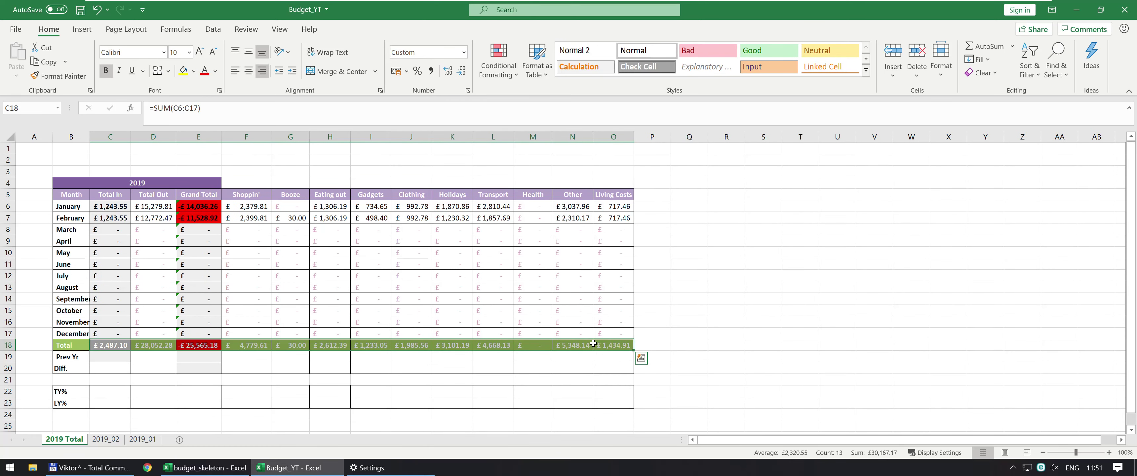
pyautogui.press('Down')
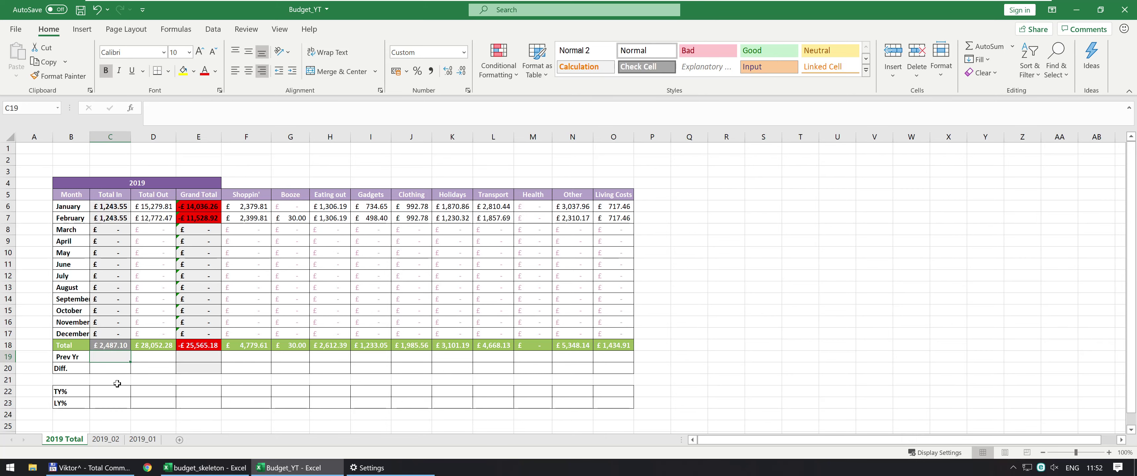
# Step: Group the 2019 Total, 2019_02 and 2019_01 sheets and create copies of them at the end of the workbook
pyautogui.keyDown('shift'); pyautogui.click(138, 441); pyautogui.keyUp('shift')
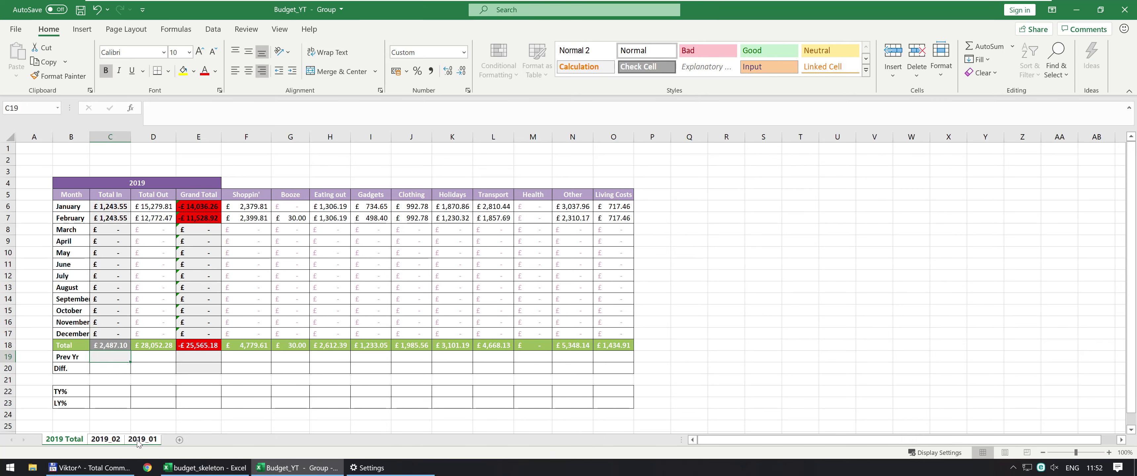
pyautogui.rightClick(138, 441)
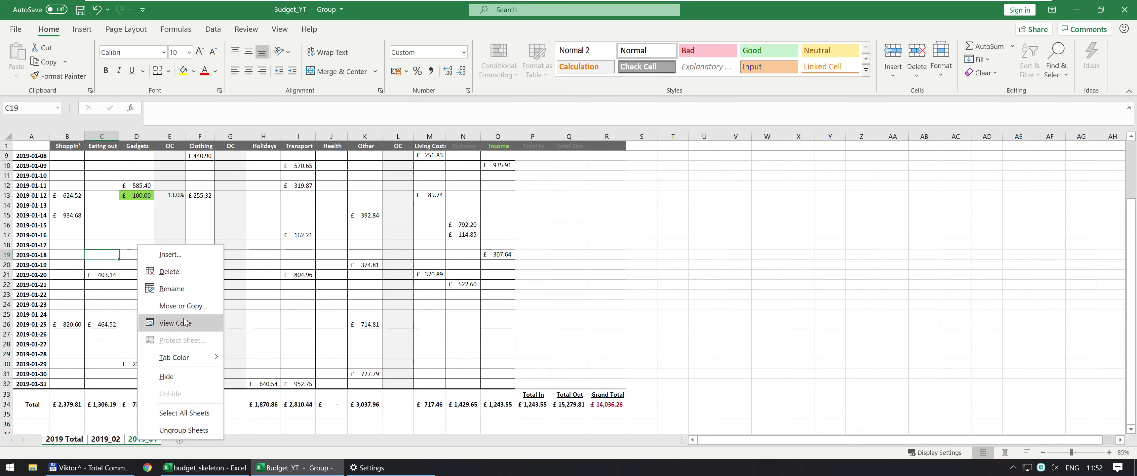
pyautogui.click(188, 305)
pyautogui.click(258, 384)
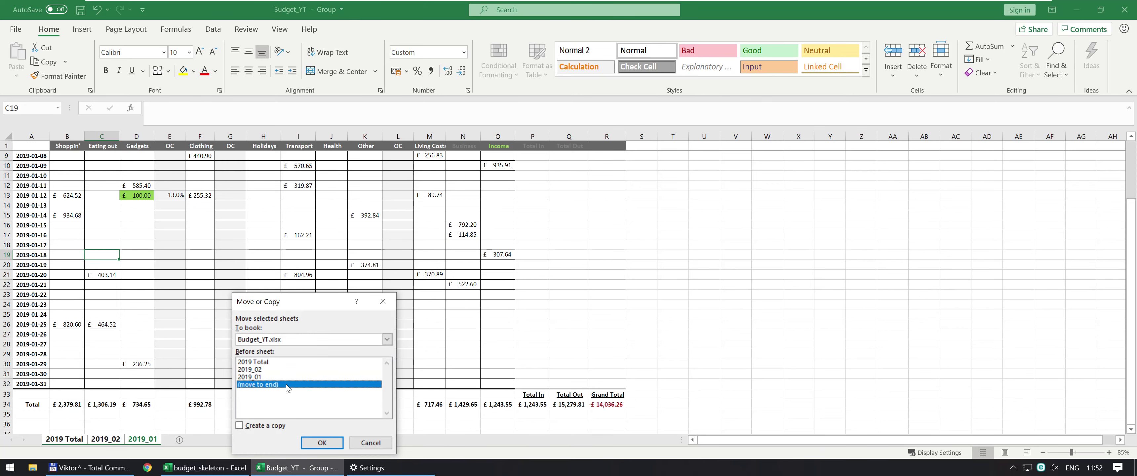
pyautogui.click(240, 425)
pyautogui.click(322, 442)
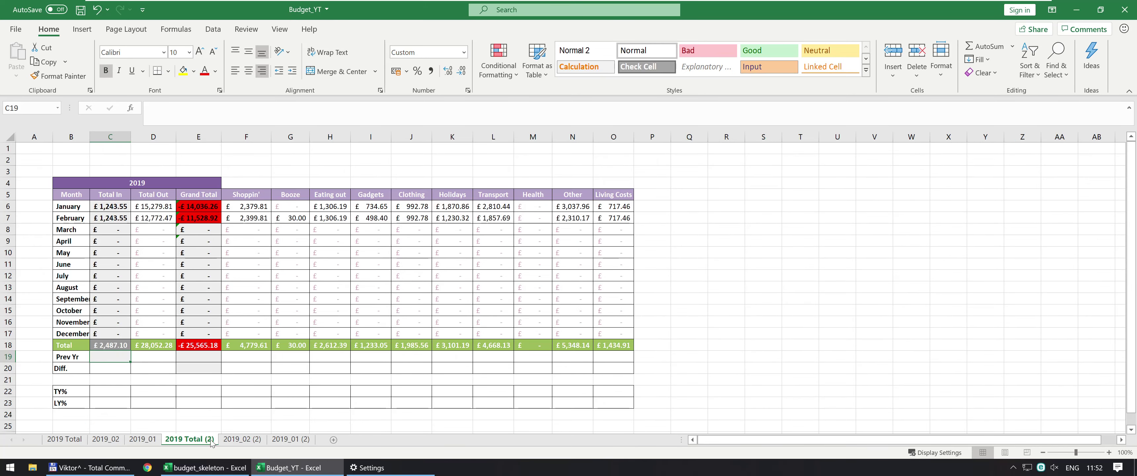
# Step: Rename the copied 2019 Total (2) sheet as 2018 Total
pyautogui.doubleClick(181, 439)
pyautogui.click(179, 439)
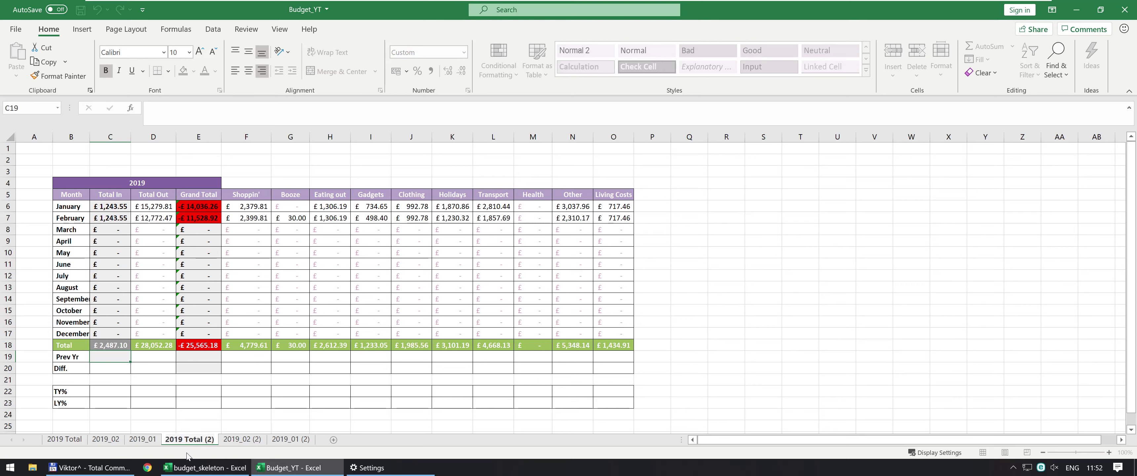
pyautogui.press('Delete')
pyautogui.write('8')
pyautogui.press('End')
pyautogui.press('BackSpace')
pyautogui.press('BackSpace')
pyautogui.press('BackSpace')
pyautogui.press('BackSpace')
pyautogui.press('Return')
pyautogui.press('Up')
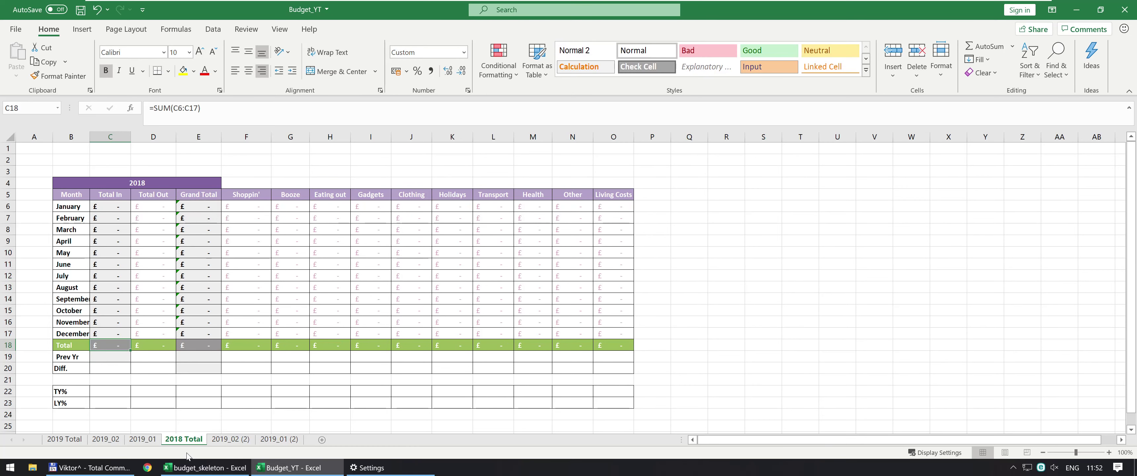
# Step: Rename the copied 2019_02 (2) sheet as 2018_02
pyautogui.click(230, 439)
pyautogui.write('2018_02')
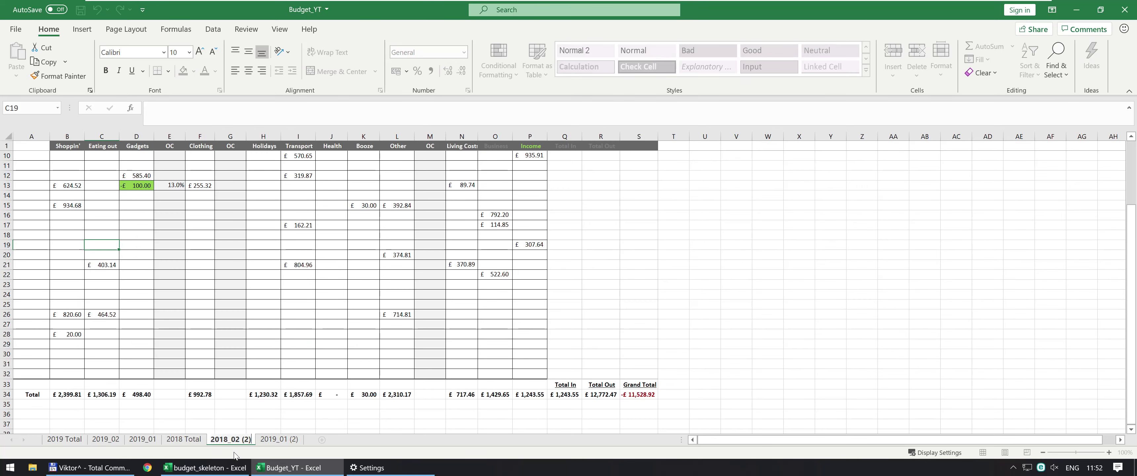
pyautogui.press('Return')
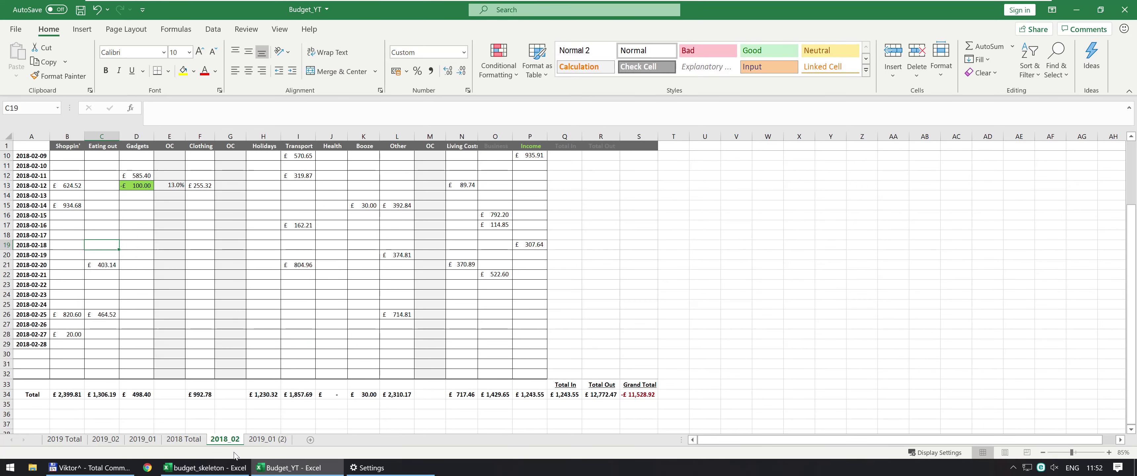
# Step: Rename the copied 2019_01 (2) sheet as 2018_01
pyautogui.doubleClick(267, 439)
pyautogui.moveTo(262, 463)
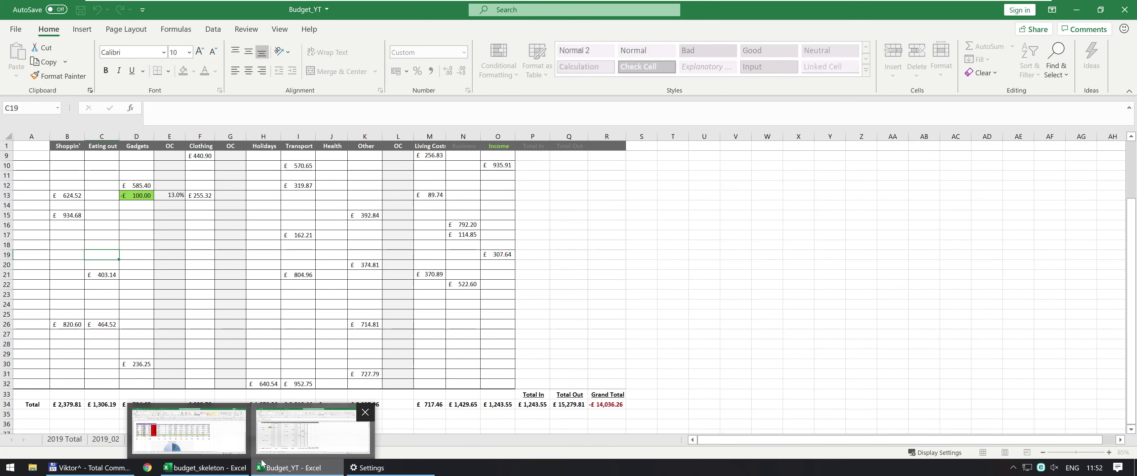
pyautogui.press('BackSpace')
pyautogui.write('8')
pyautogui.press('BackSpace')
pyautogui.press('BackSpace')
pyautogui.press('BackSpace')
pyautogui.press('BackSpace')
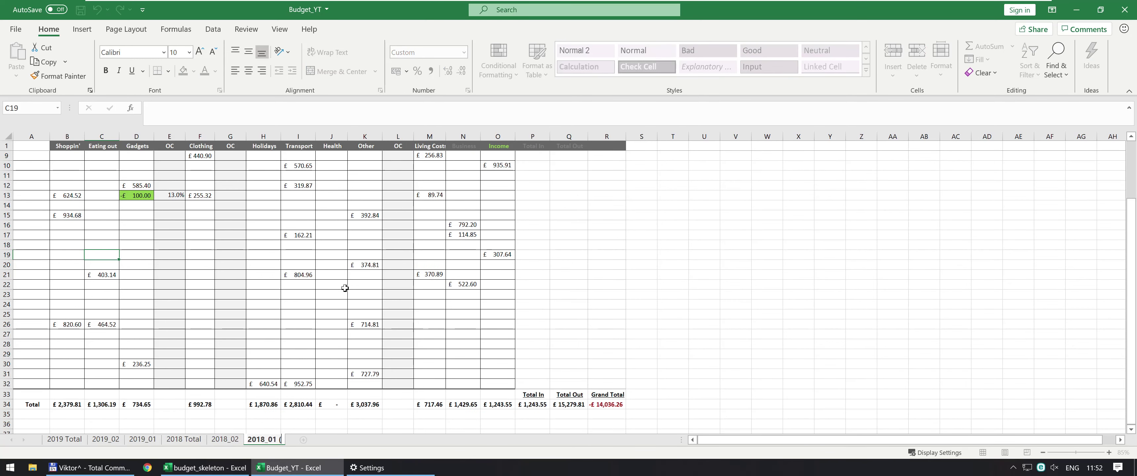
pyautogui.press('Return')
pyautogui.press('Up')
pyautogui.press('Up')
pyautogui.press('Up')
pyautogui.press('Up')
pyautogui.press('Up')
pyautogui.press('Up')
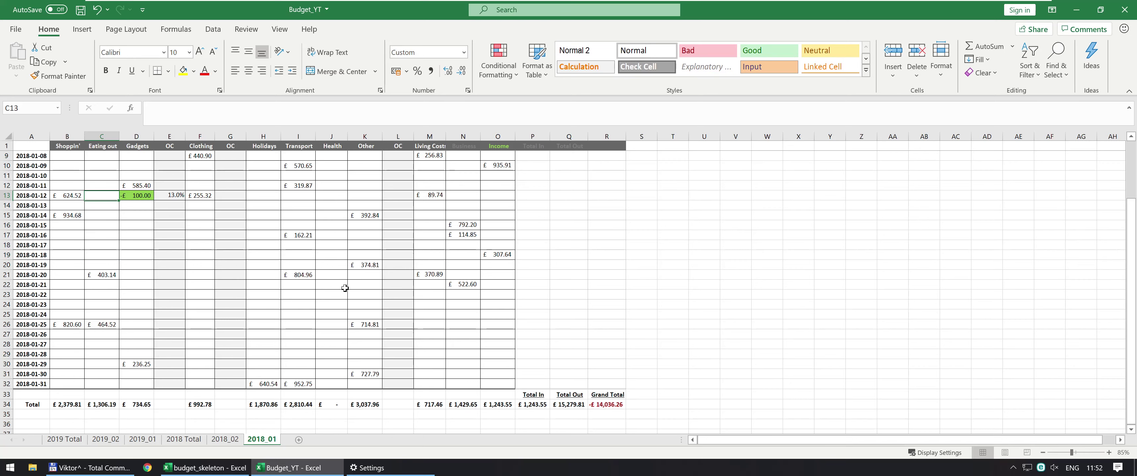
# Step: Compare the monthly amounts and Total rows on the 2018 Total and 2019 Total sheets
pyautogui.hotkey('ctrl', 'pageup')
pyautogui.hotkey('ctrl', 'pageup')
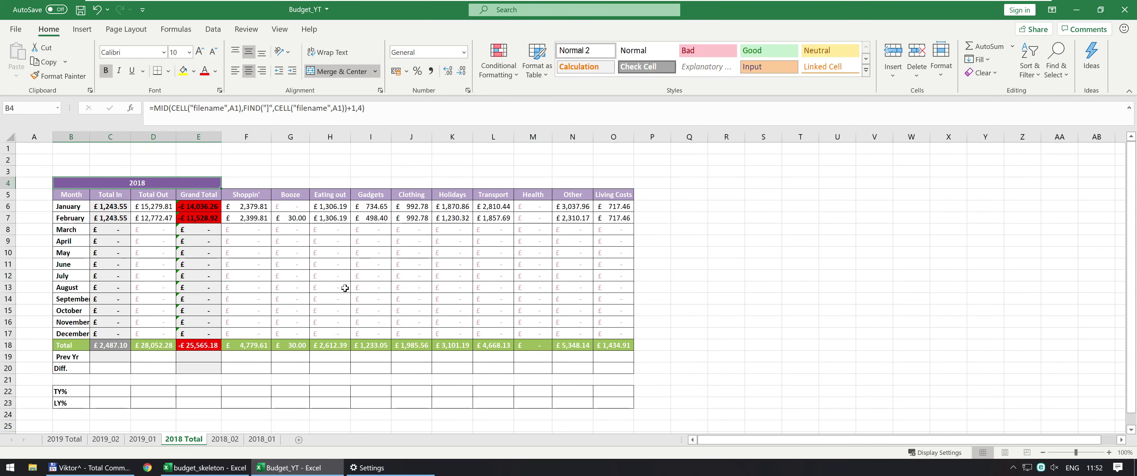
pyautogui.hotkey('ctrl', 'pageup')
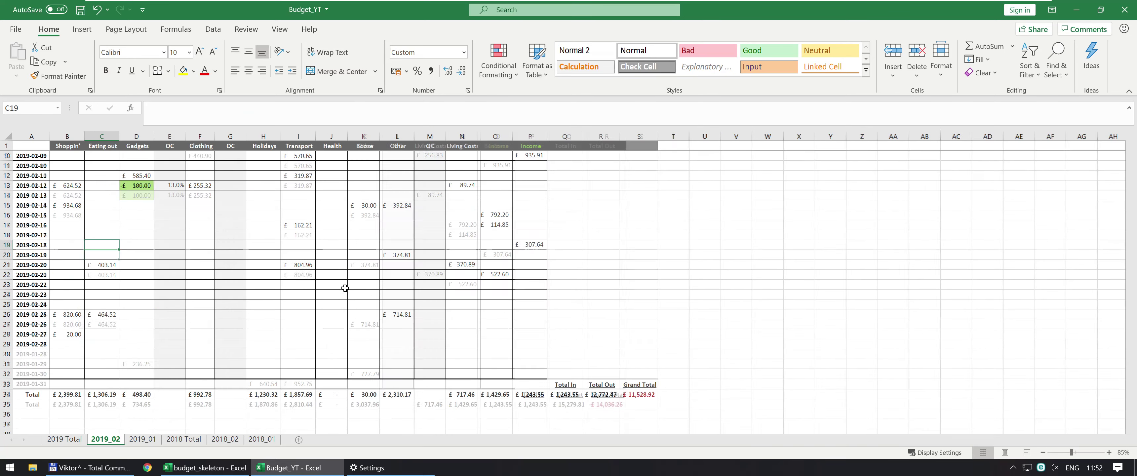
pyautogui.hotkey('ctrl', 'pageup')
pyautogui.hotkey('ctrl', 'pageup')
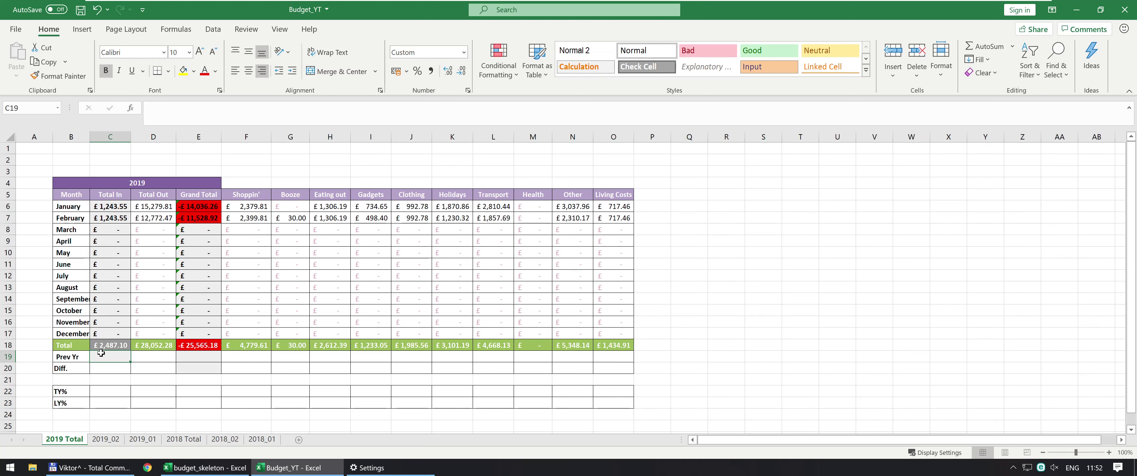
pyautogui.moveTo(61, 348); pyautogui.dragTo(199, 346)
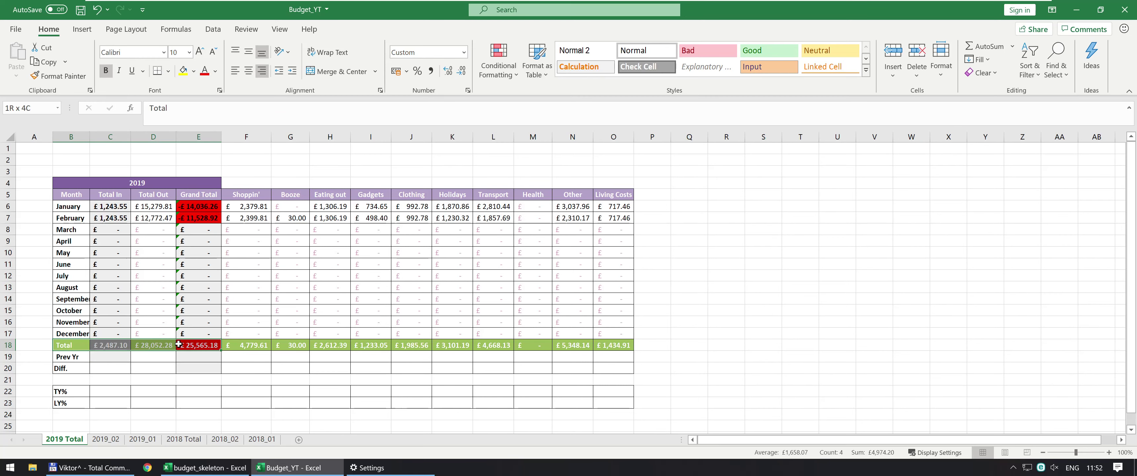
pyautogui.click(184, 439)
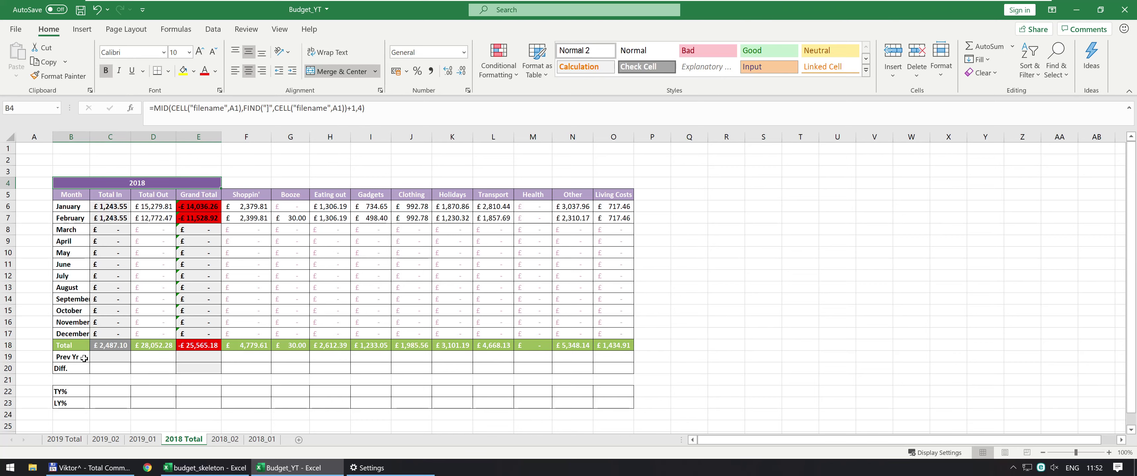
pyautogui.click(224, 439)
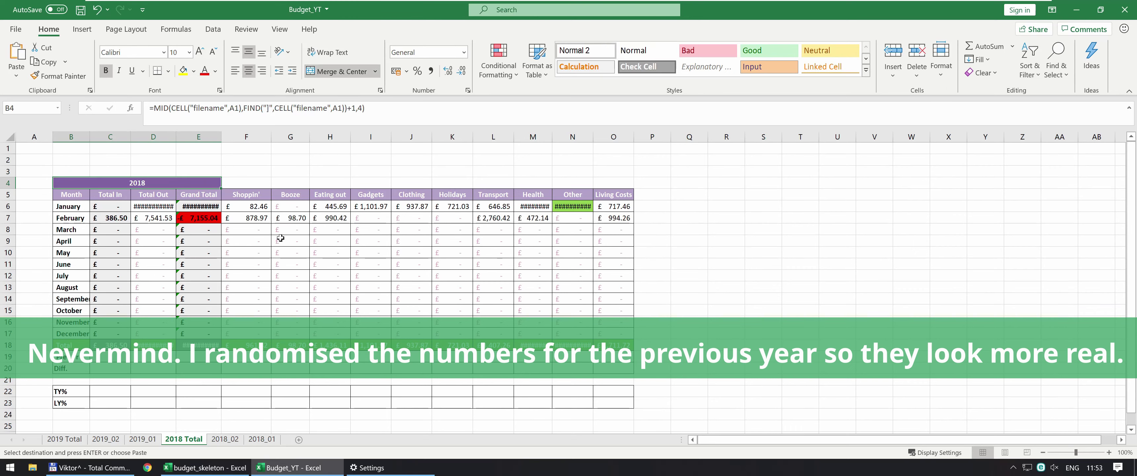
# Step: AutoFit the width of the Total Out column on the 2018 Total sheet
pyautogui.press('Down')
pyautogui.press('Right')
pyautogui.press('Down')
pyautogui.press('Right')
pyautogui.hotkey('alt', 'h')
pyautogui.press('o')
pyautogui.press('i')
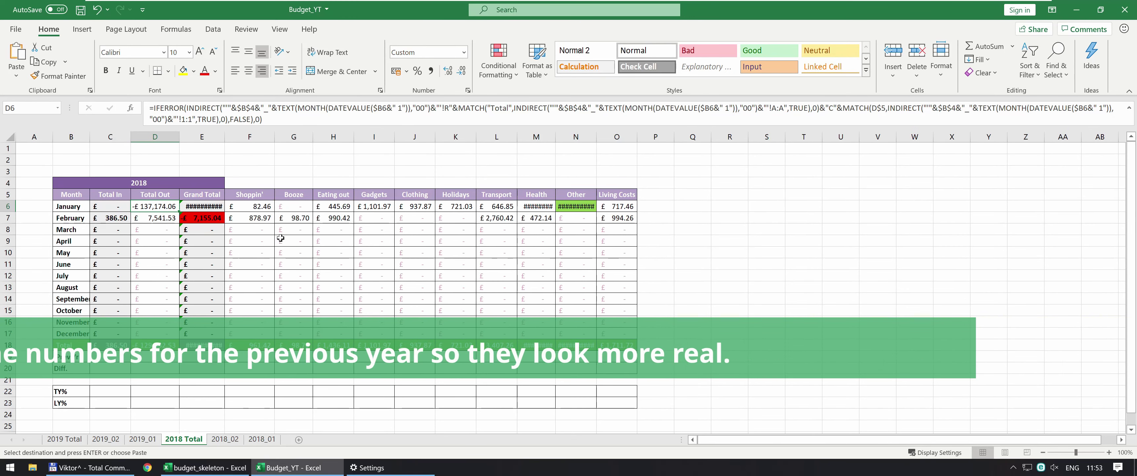
# Step: AutoFit the width of the Grand Total column on the 2018 Total sheet
pyautogui.press('Right')
pyautogui.hotkey('alt', 'h')
pyautogui.press('o')
pyautogui.press('i')
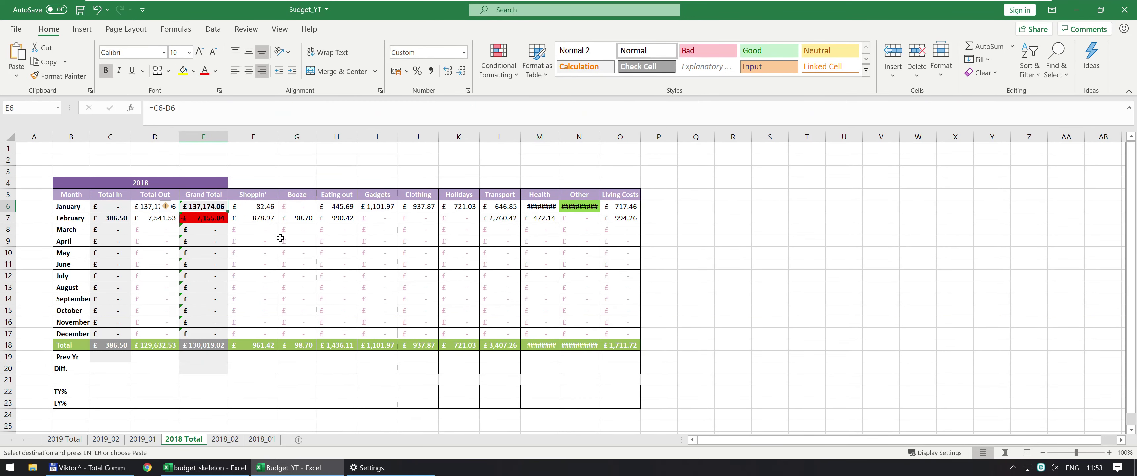
# Step: AutoFit the widths of the Health and Other columns on the 2018 Total sheet
pyautogui.press('Right')
pyautogui.press('Right')
pyautogui.press('Right')
pyautogui.press('Right')
pyautogui.press('Right')
pyautogui.press('Right')
pyautogui.press('Right')
pyautogui.press('Right')
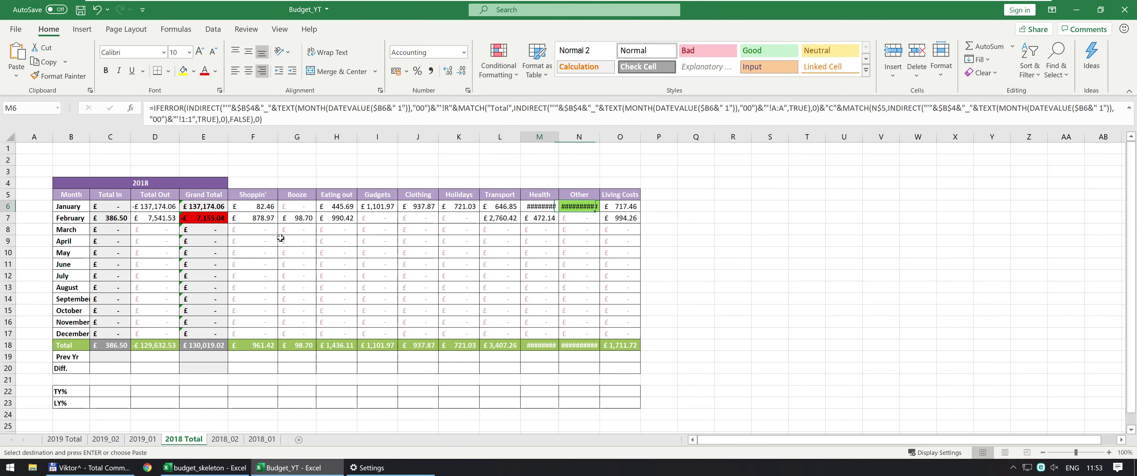
pyautogui.hotkey('shift', 'Right')
pyautogui.hotkey('alt', 'h')
pyautogui.press('o')
pyautogui.press('i')
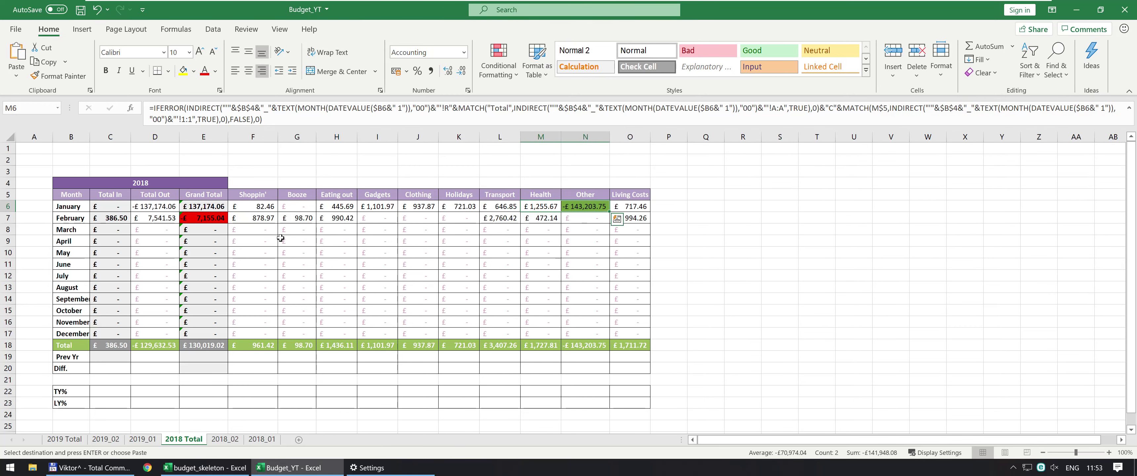
# Step: Look through the 2018_02 and 2018_01 sheets and clear the oversized OC percentage in cell L8 of 2018_01
pyautogui.hotkey('ctrl', 'pagedown')
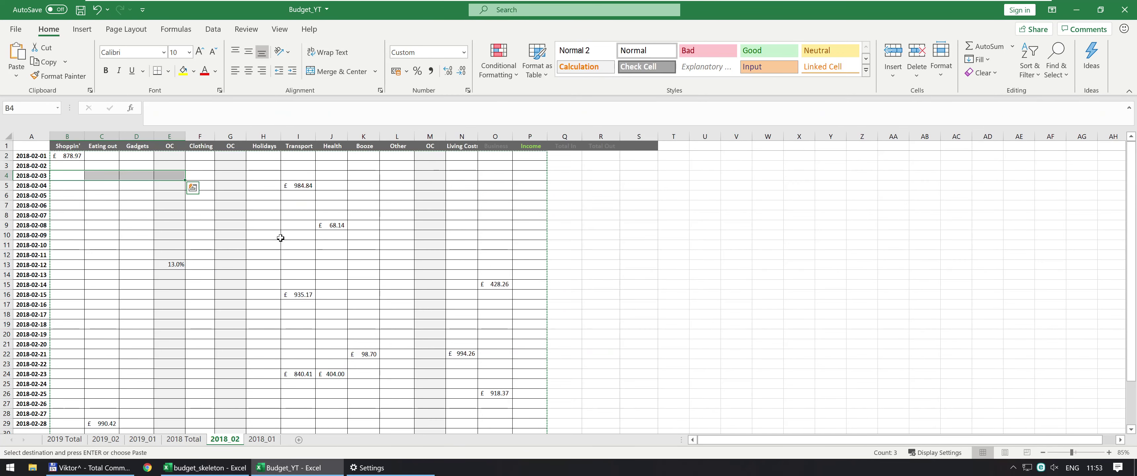
pyautogui.scroll(-4, 456, 375)
pyautogui.scroll(4, 447, 381)
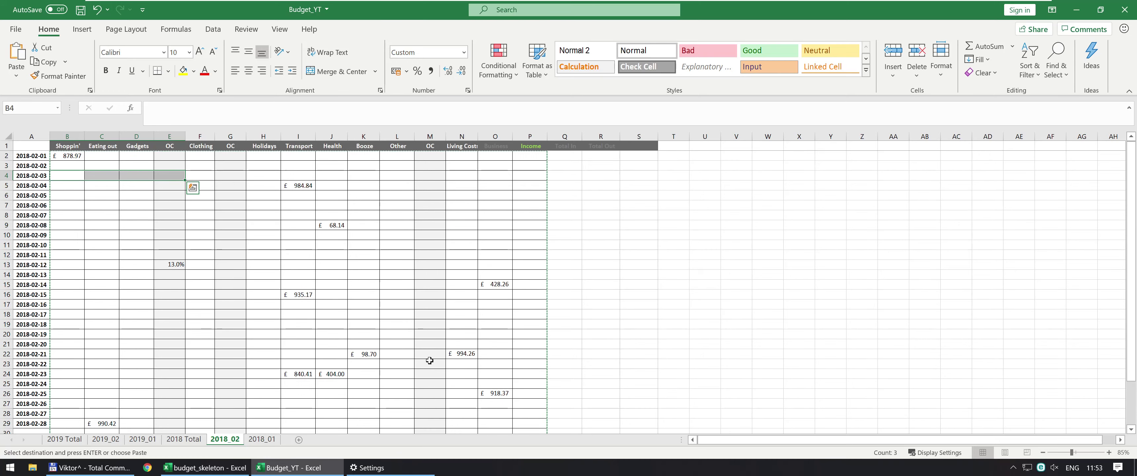
pyautogui.hotkey('ctrl', 'pagedown')
pyautogui.scroll(4, 397, 340)
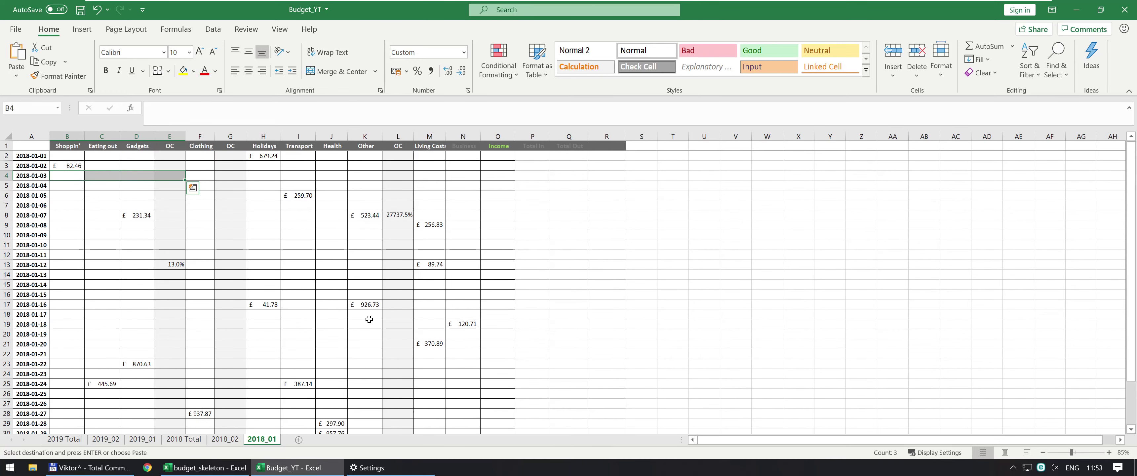
pyautogui.click(396, 216)
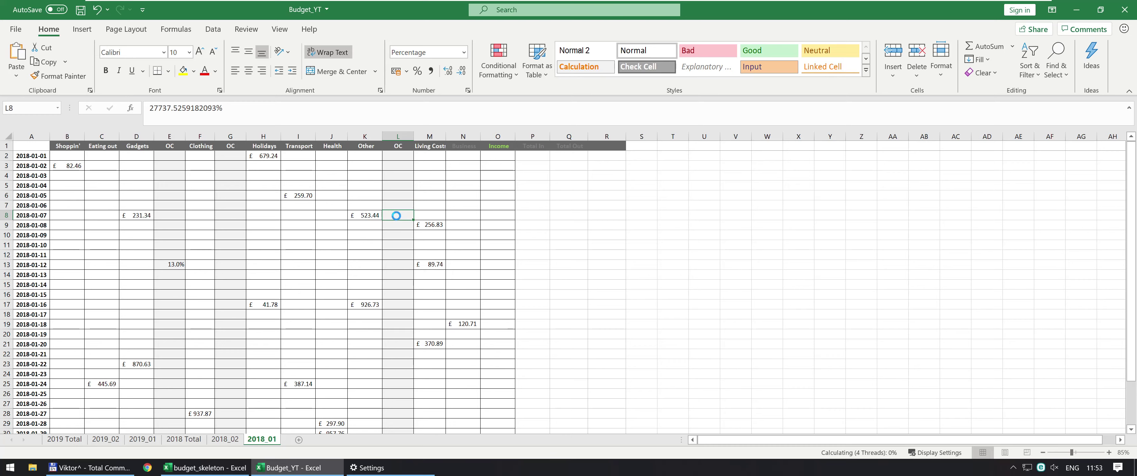
pyautogui.press('Delete')
# Step: AutoFit the Health column on the 2018_01 sheet so its Total row amount fits
pyautogui.scroll(-5, 397, 266)
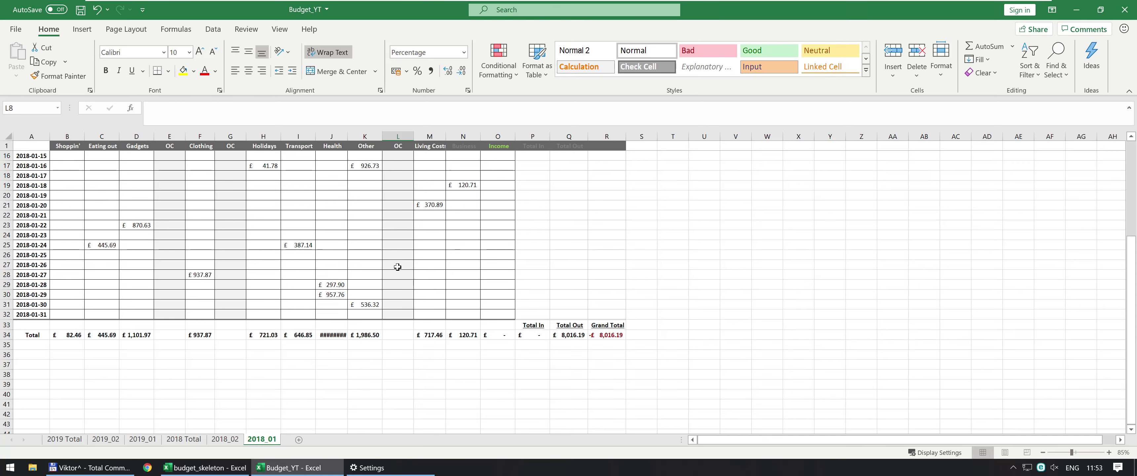
pyautogui.scroll(5, 398, 267)
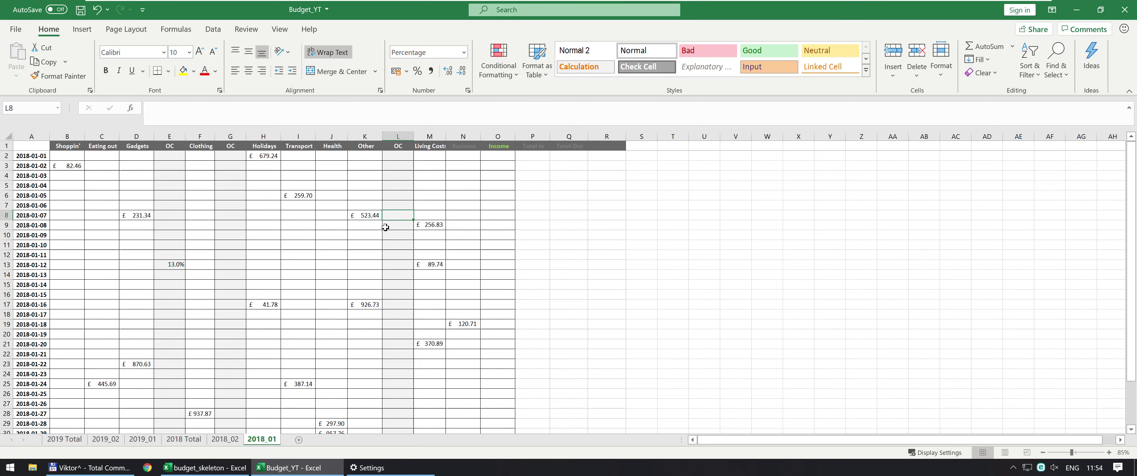
pyautogui.scroll(-5, 356, 251)
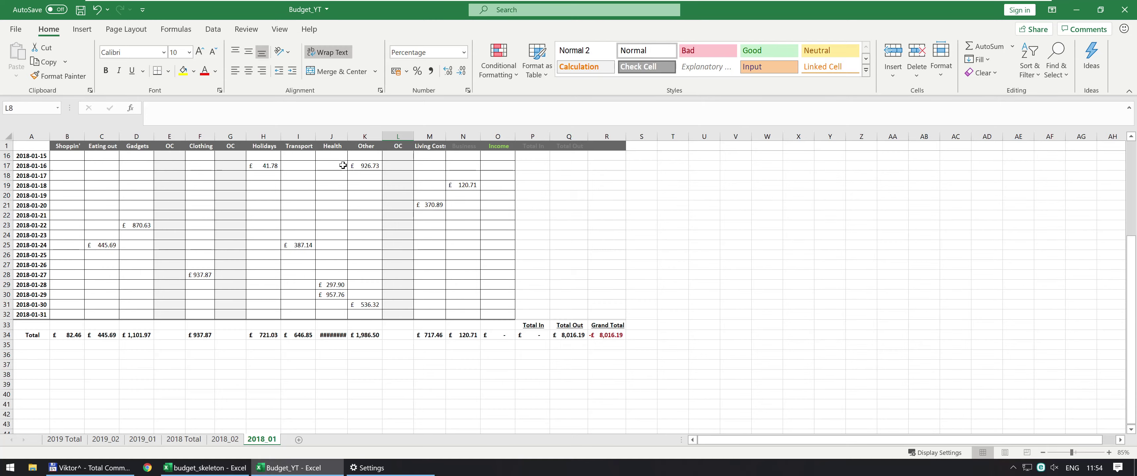
pyautogui.doubleClick(348, 136)
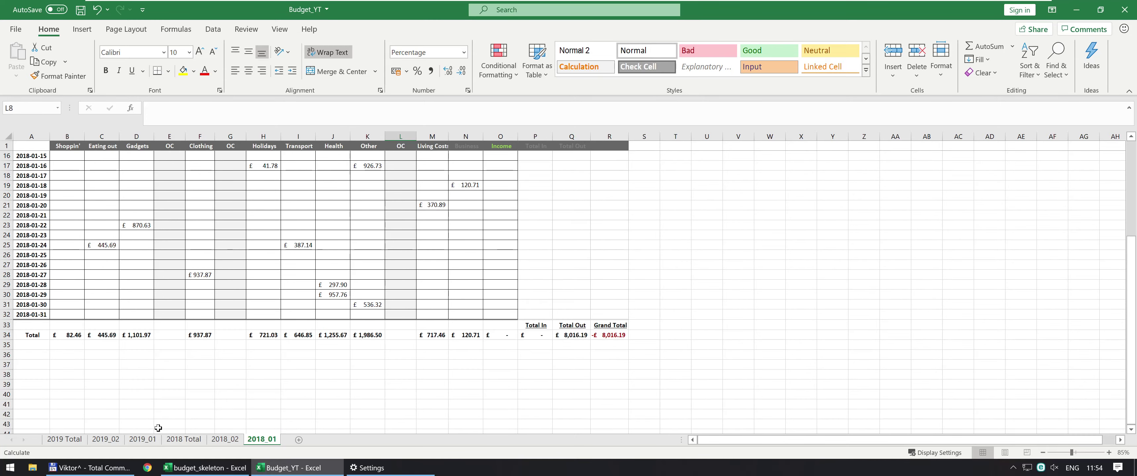
# Step: Examine the year heading formula on the 2019 Total sheet and the Total row on the 2018 Total sheet
pyautogui.click(184, 439)
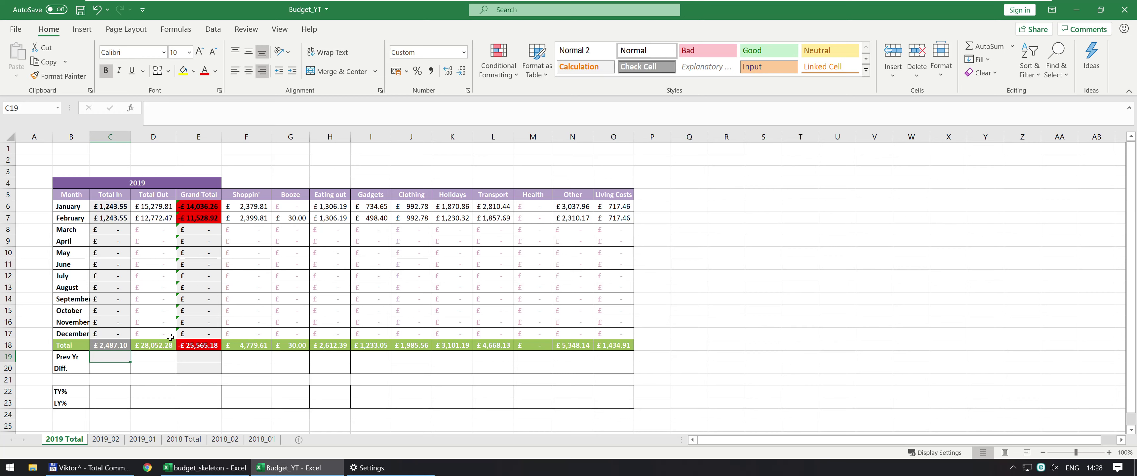
pyautogui.click(130, 181)
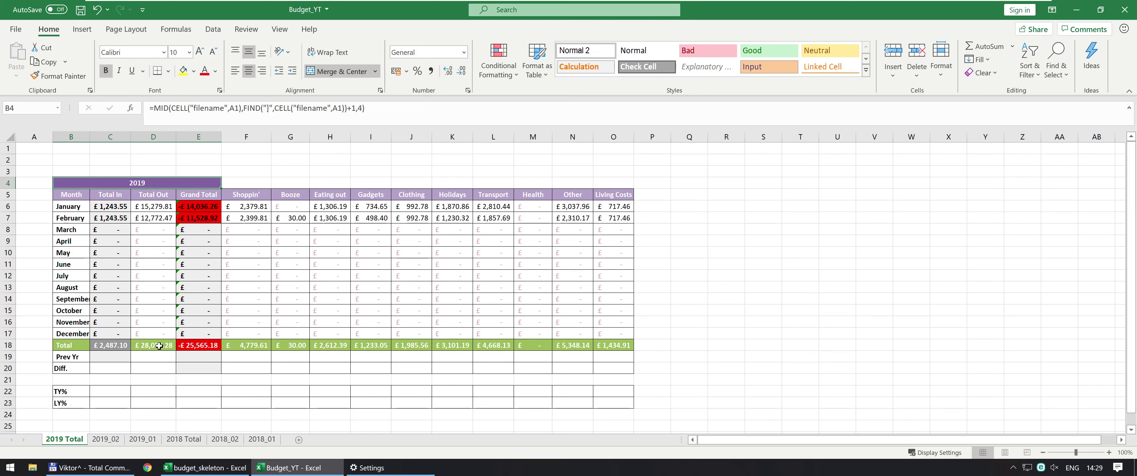
pyautogui.click(65, 196)
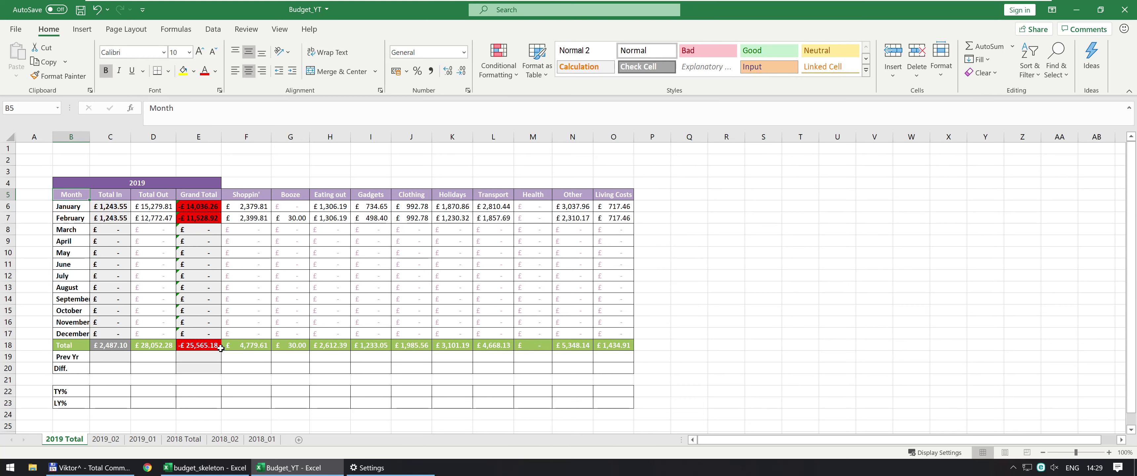
pyautogui.click(184, 439)
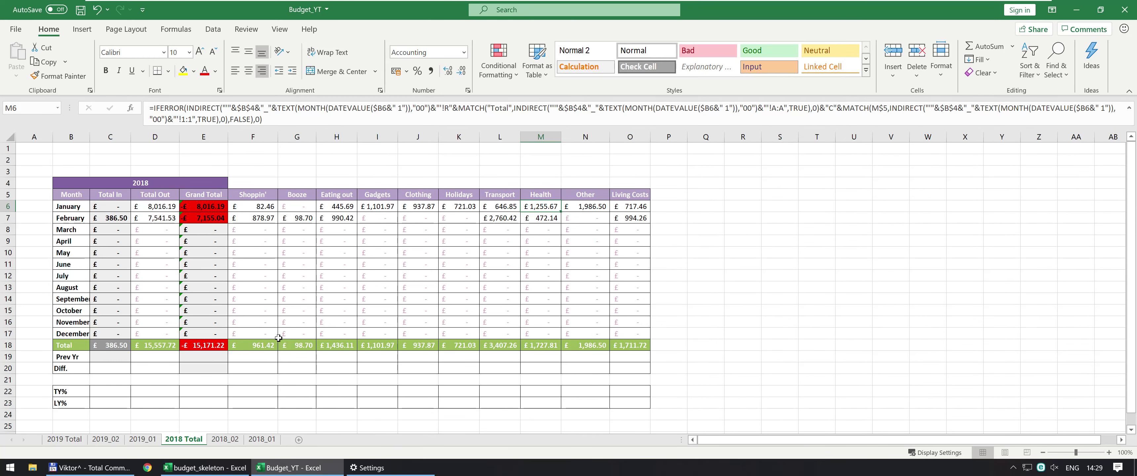
# Step: On the 2019 Total sheet, begin the Shoppin' Prev Yr formula in F19 with =INDIRECT("'"&$B$4-1&" Total'!R18C"&
pyautogui.click(64, 439)
pyautogui.click(253, 356)
pyautogui.write('=')
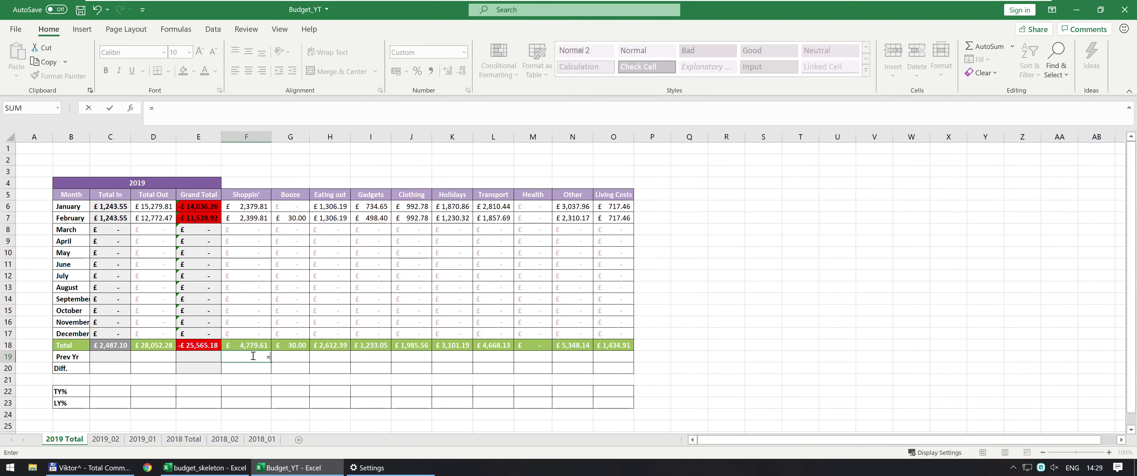
pyautogui.write('INDIRECT(')
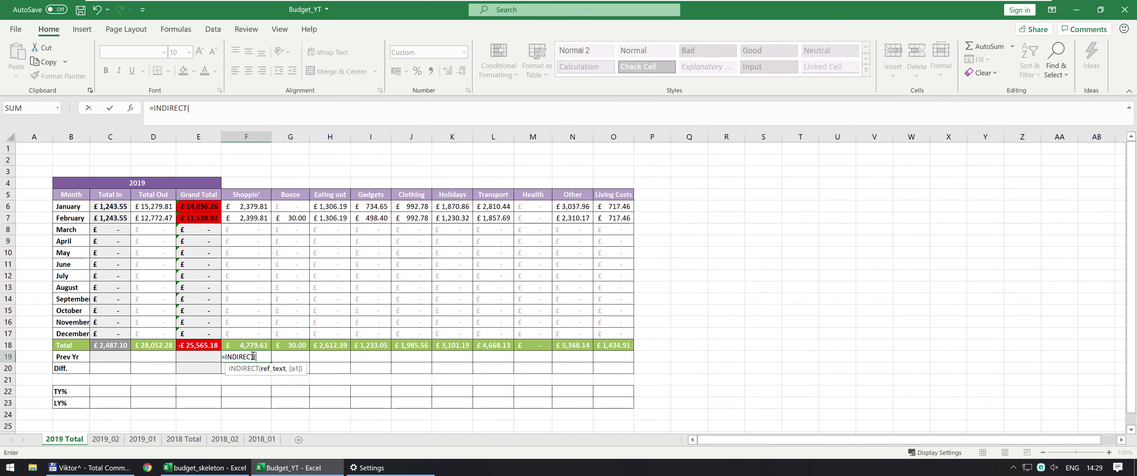
pyautogui.write('"\'"&')
pyautogui.click(157, 182)
pyautogui.press('F4')
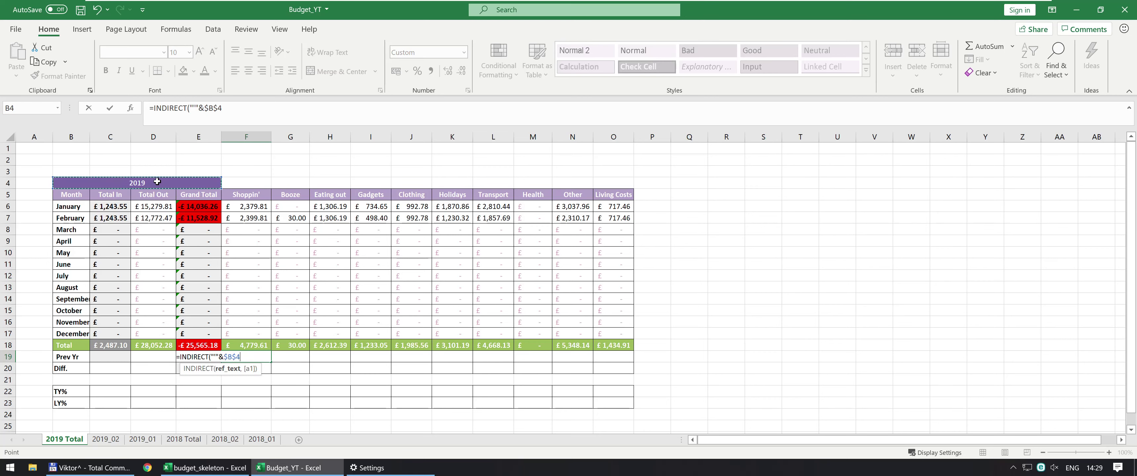
pyautogui.write('-')
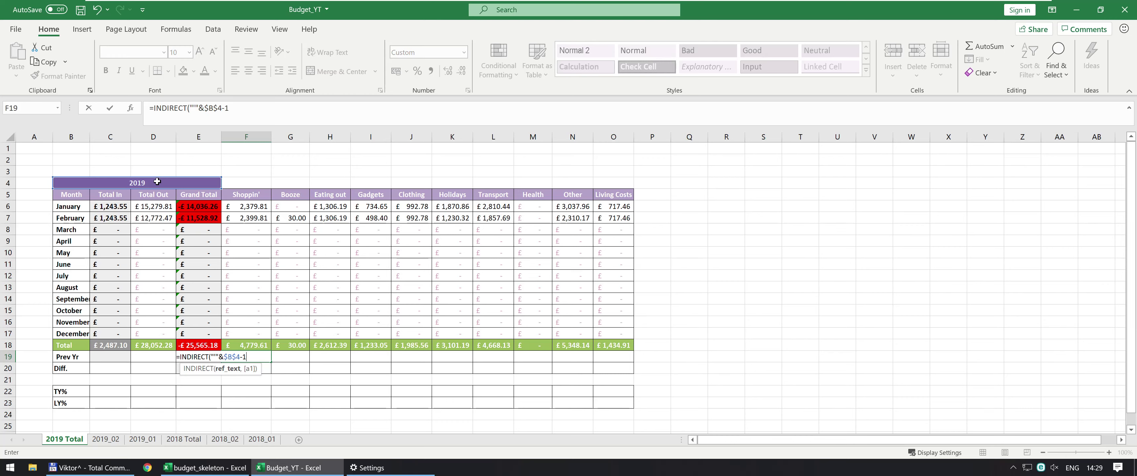
pyautogui.write('1&" Total')
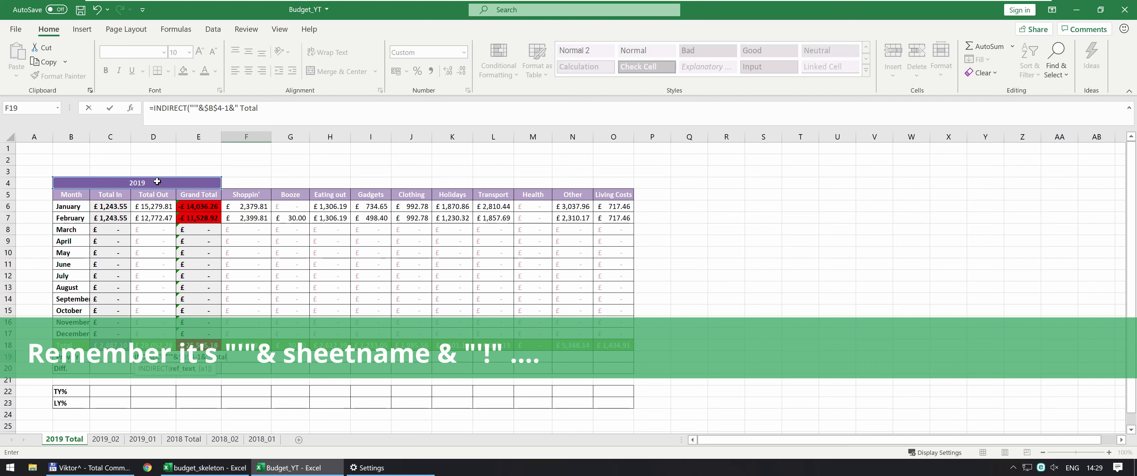
pyautogui.write('\'!R18C"&')
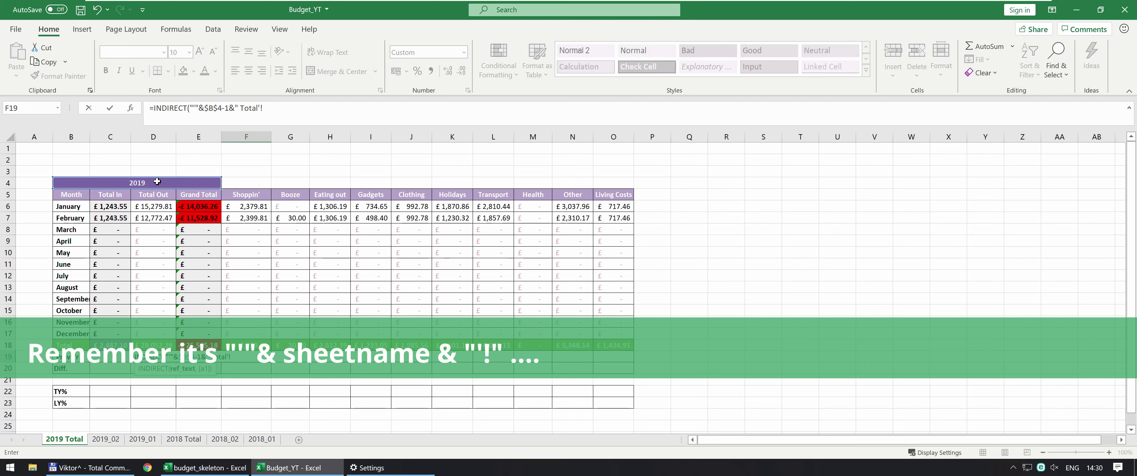
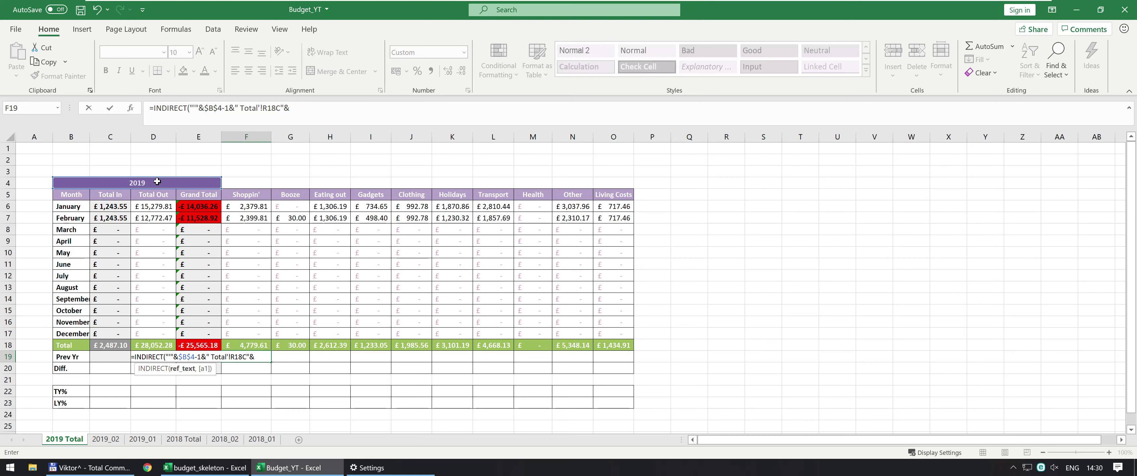
# Step: Add the column lookup MATCH(F$5,INDIRECT("'"&$B$4-1&" Total'!5:5",TRUE),0) to the formula in F19
pyautogui.write('MATCH(')
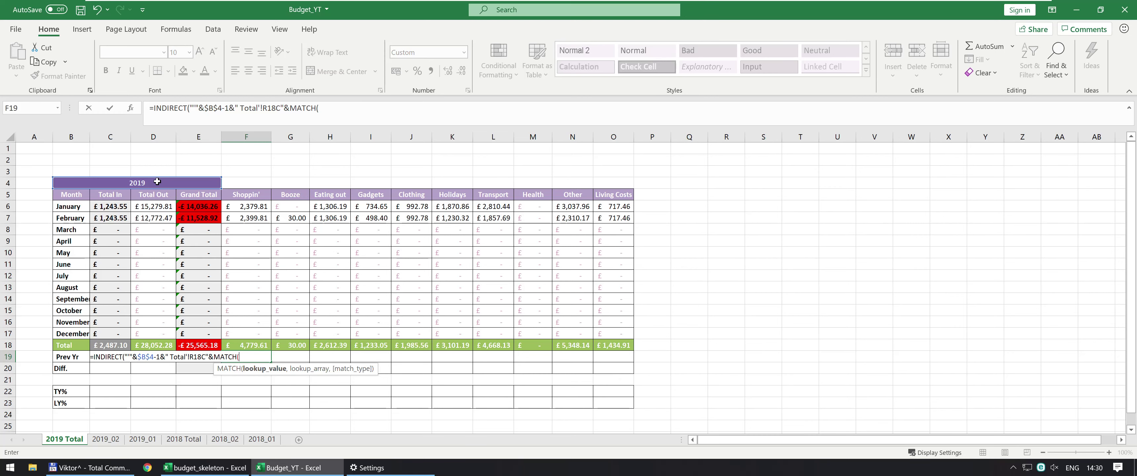
pyautogui.click(247, 194)
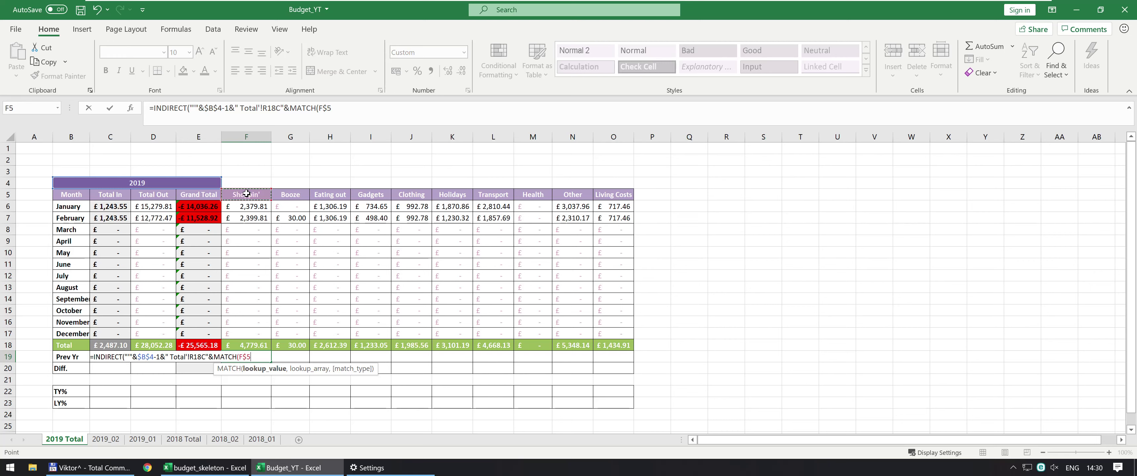
pyautogui.write(',')
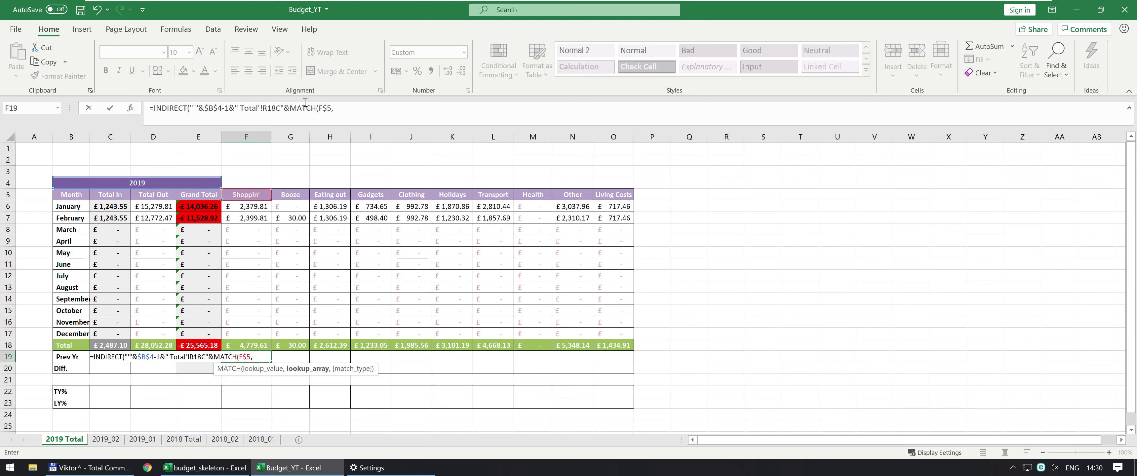
pyautogui.write('INDIRECT(')
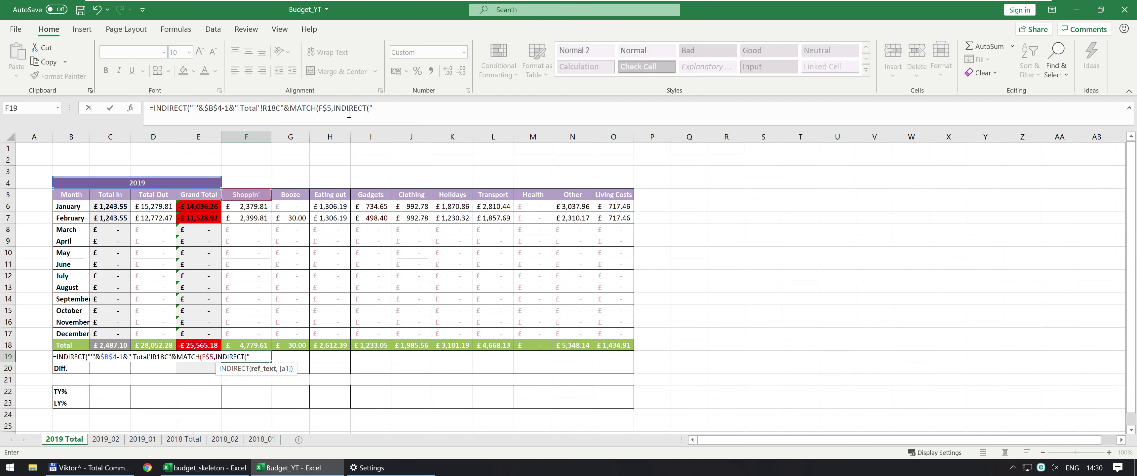
pyautogui.write('"""&')
pyautogui.click(114, 179)
pyautogui.press('F4')
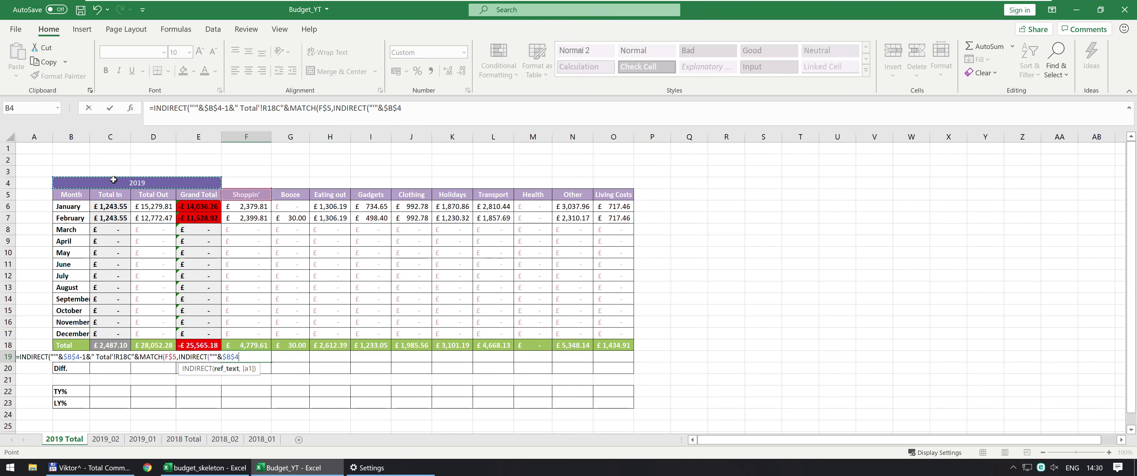
pyautogui.write('-1&"')
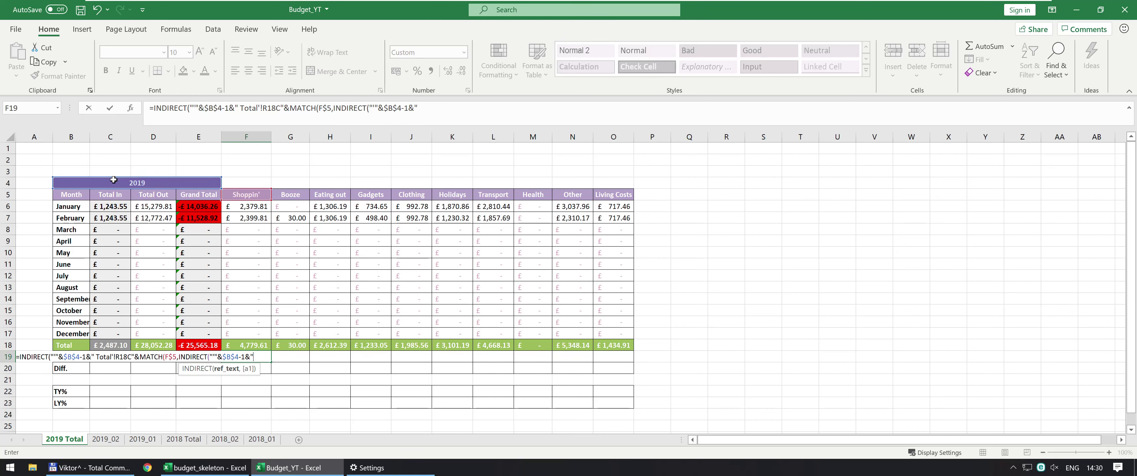
pyautogui.write(' Total"')
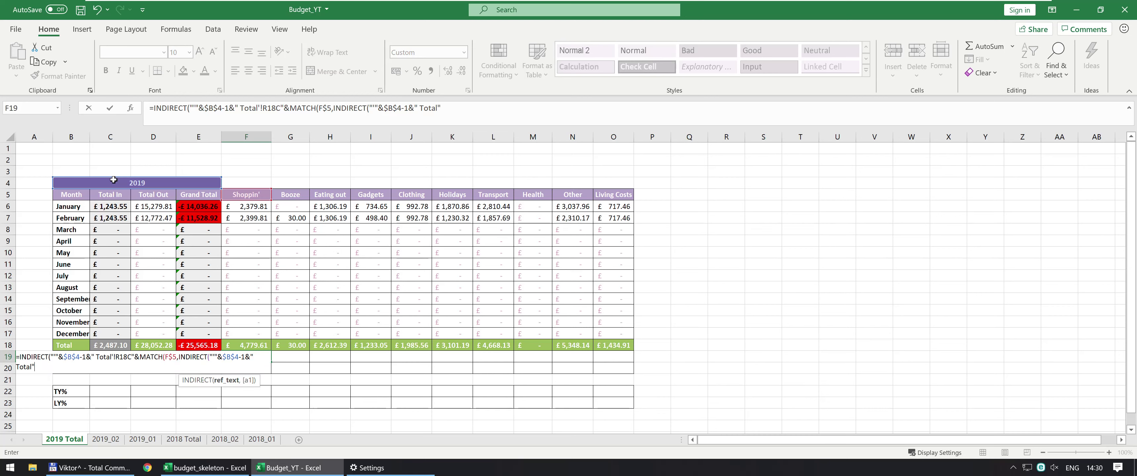
pyautogui.write('"')
pyautogui.write('!')
pyautogui.write('5:5')
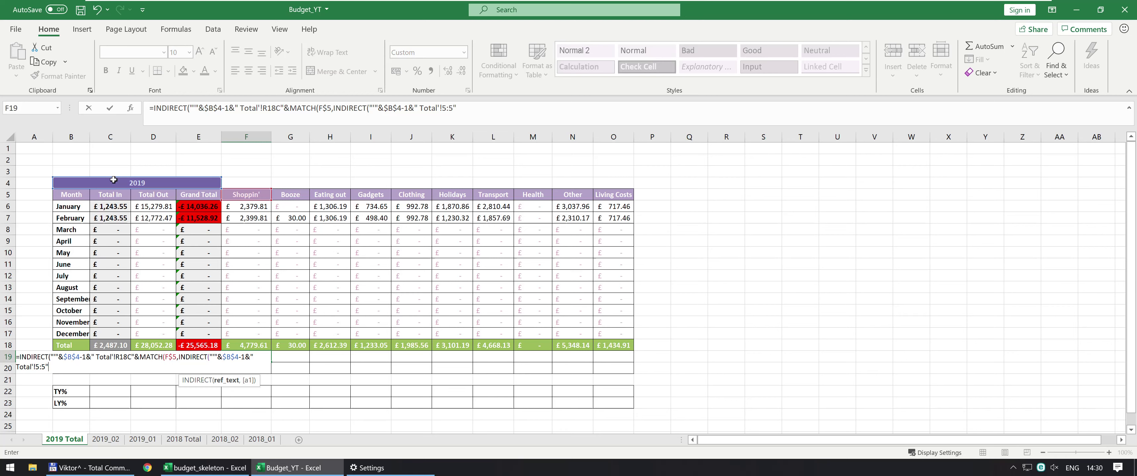
pyautogui.write('",TRUE)')
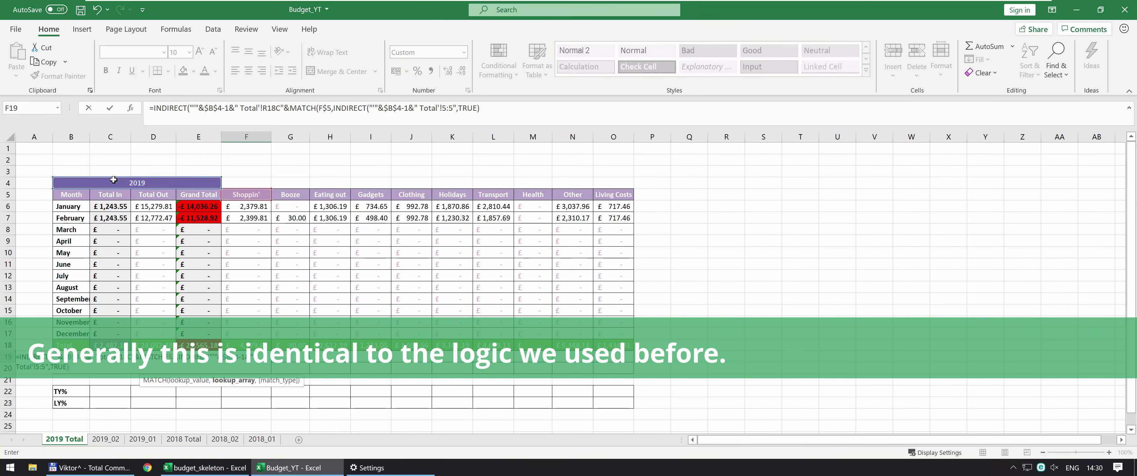
pyautogui.write(',0)')
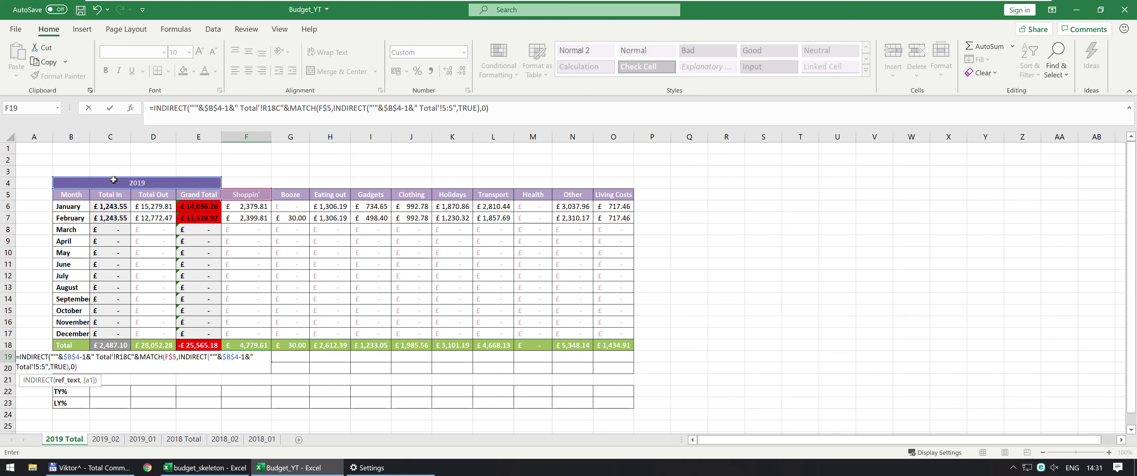
# Step: Finish the F19 formula with FALSE as the outer INDIRECT's reference style argument and enter it
pyautogui.write(',FALSE')
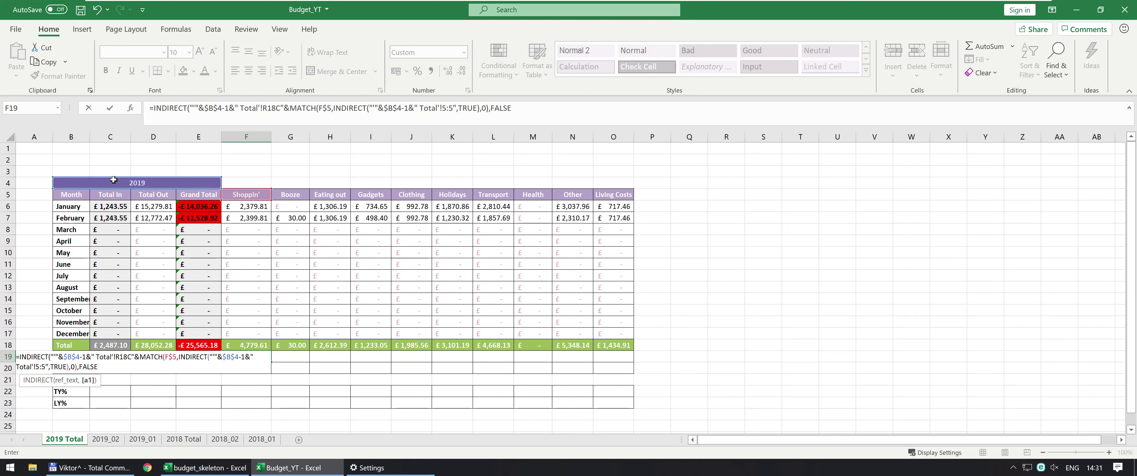
pyautogui.write(')')
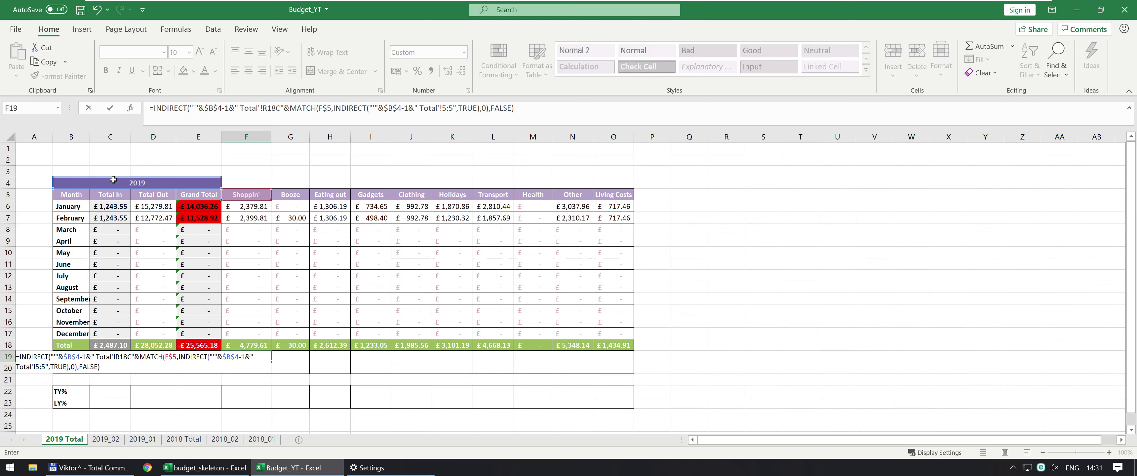
pyautogui.press('Return')
pyautogui.press('Up')
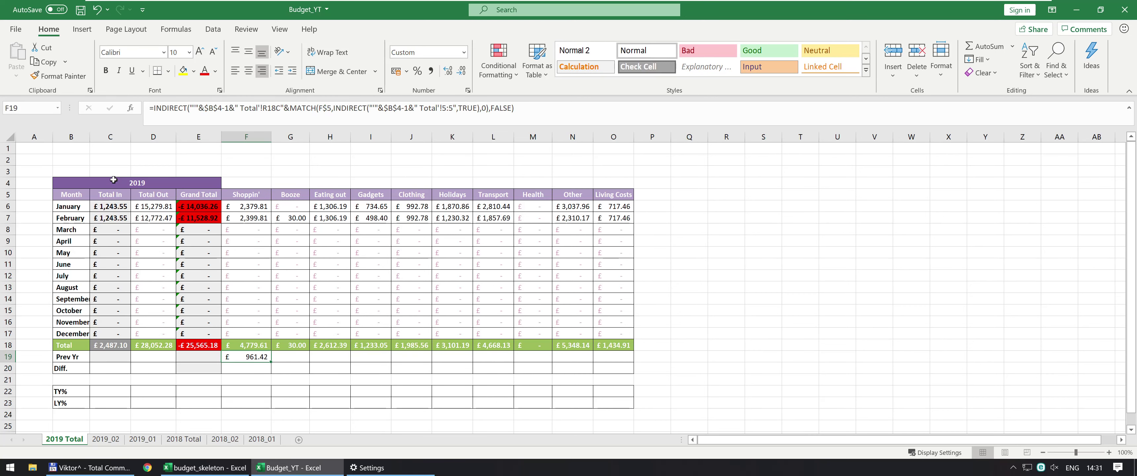
# Step: Copy only the formula from F19 across the Prev Yr row C19:O19, and auto-fit the width of the Health column
pyautogui.hotkey('ctrl', 'c')
pyautogui.press('Left')
pyautogui.press('Left')
pyautogui.press('Left')
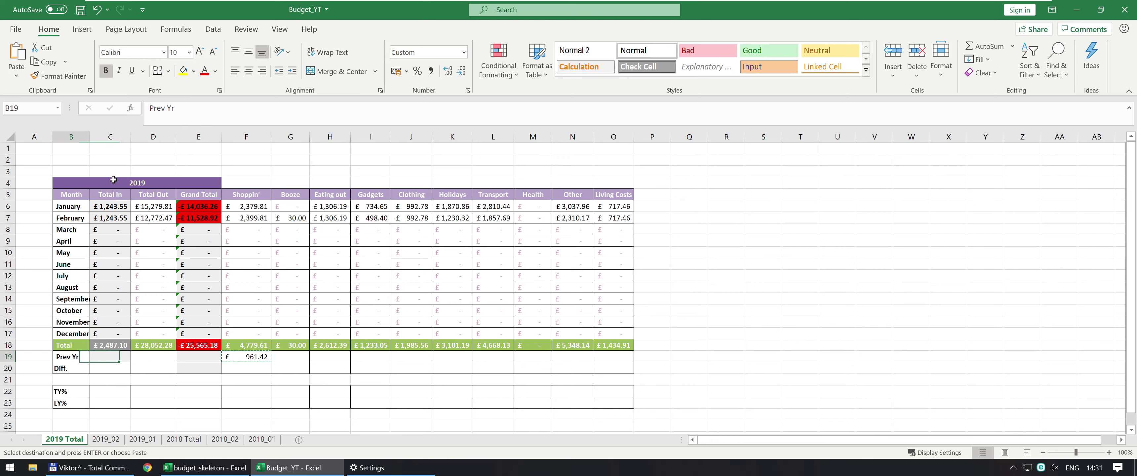
pyautogui.hotkey('shift', 'Right')
pyautogui.hotkey('shift', 'Right')
pyautogui.hotkey('shift', 'Right')
pyautogui.hotkey('shift', 'Right')
pyautogui.hotkey('shift', 'Right')
pyautogui.hotkey('shift', 'Right')
pyautogui.hotkey('shift', 'Right')
pyautogui.hotkey('shift', 'Right')
pyautogui.hotkey('shift', 'Right')
pyautogui.hotkey('shift', 'Right')
pyautogui.hotkey('shift', 'Right')
pyautogui.hotkey('shift', 'Right')
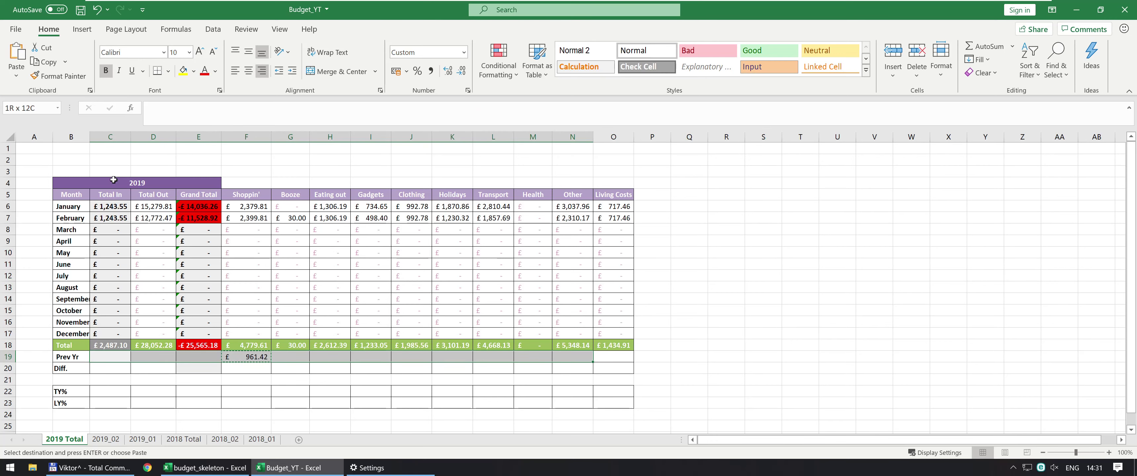
pyautogui.hotkey('ctrl', 'alt', 'v')
pyautogui.press('f')
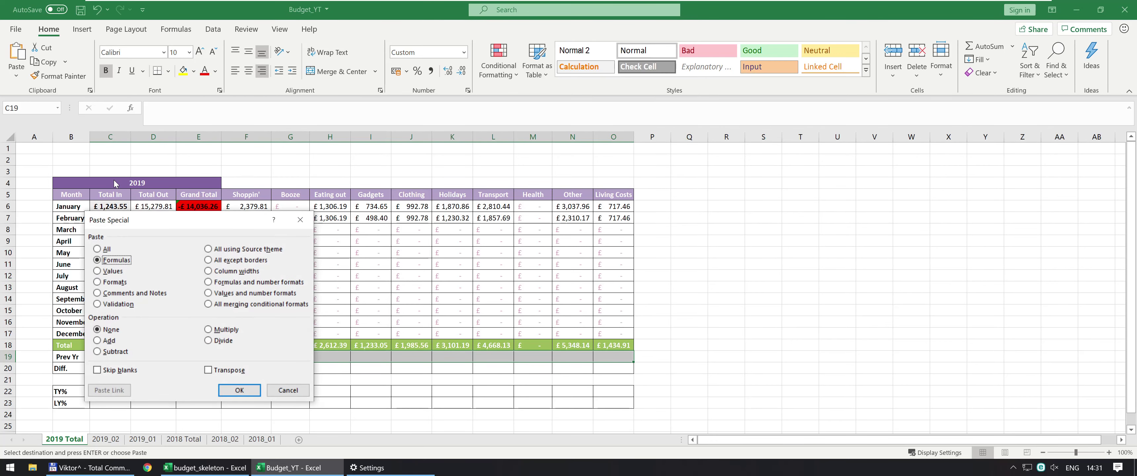
pyautogui.press('Return')
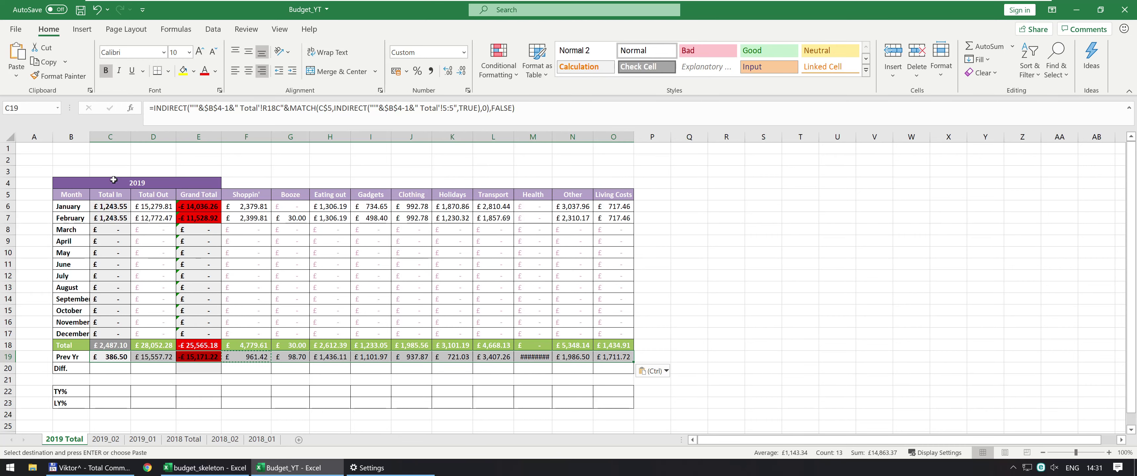
pyautogui.doubleClick(551, 137)
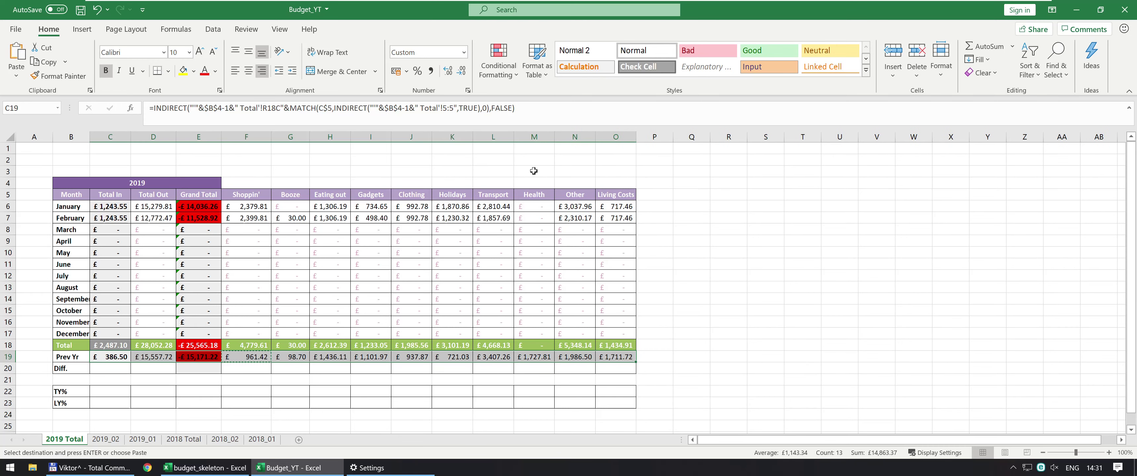
# Step: Check the Total In Diff. formula in the budget_skeleton workbook and enter =(C18/C19)-1 in C20 of Budget_YT's 2019 Total sheet
pyautogui.click(105, 365)
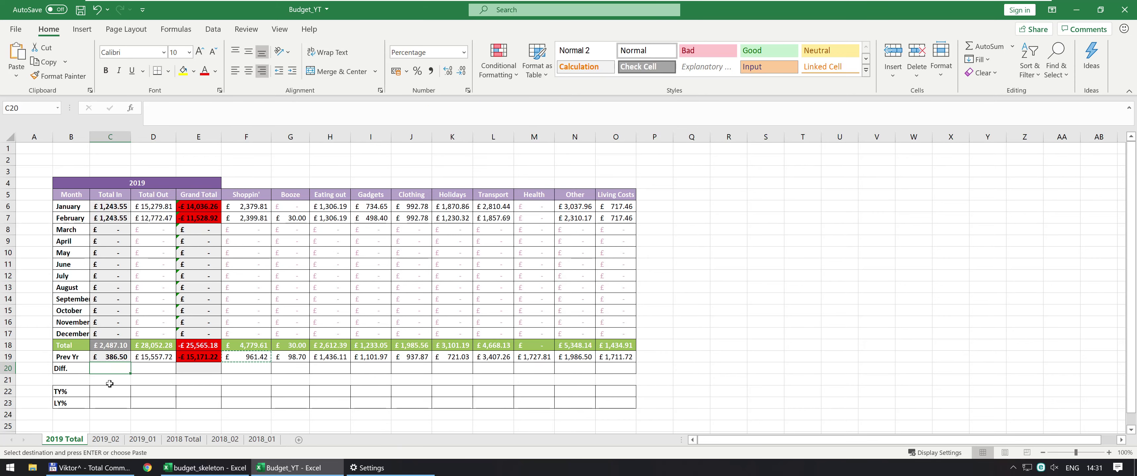
pyautogui.hotkey('alt', 'Tab')
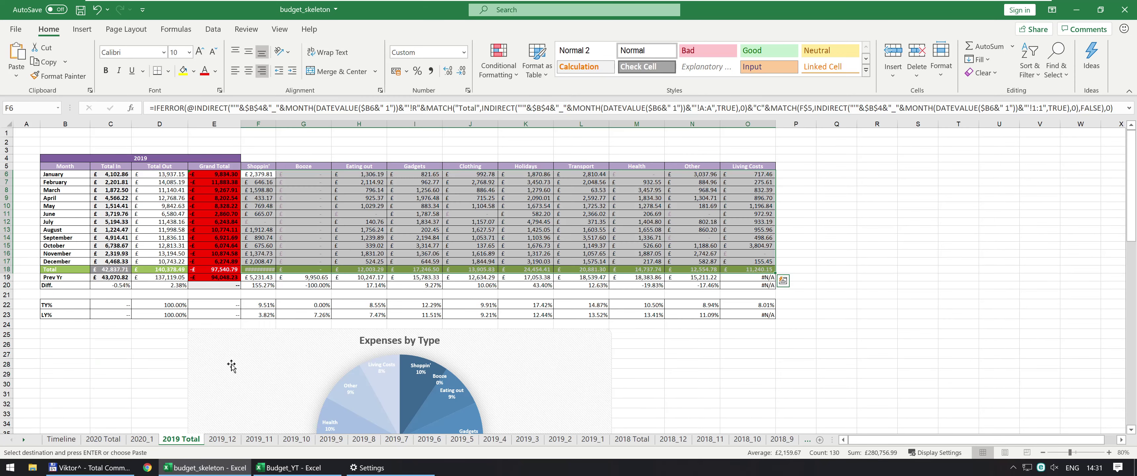
pyautogui.click(107, 285)
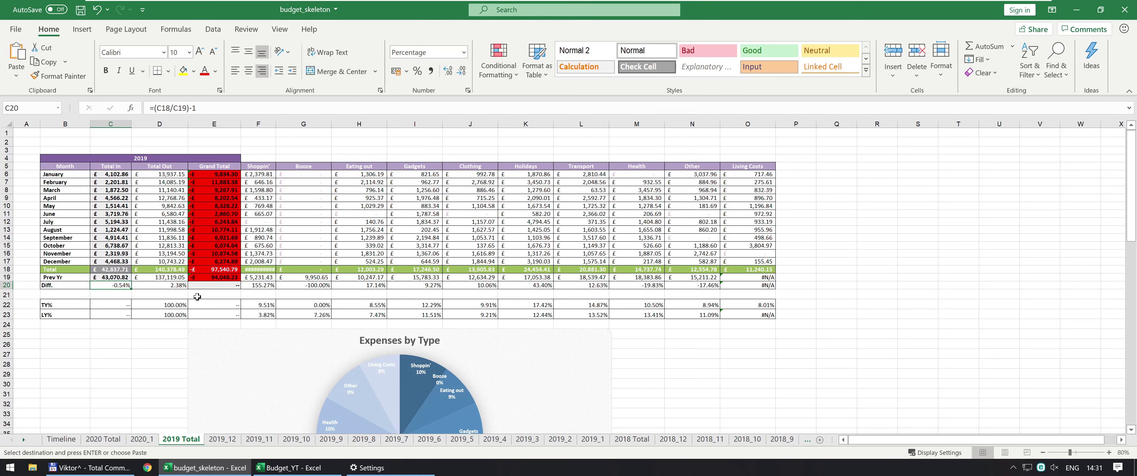
pyautogui.hotkey('alt', 'Tab')
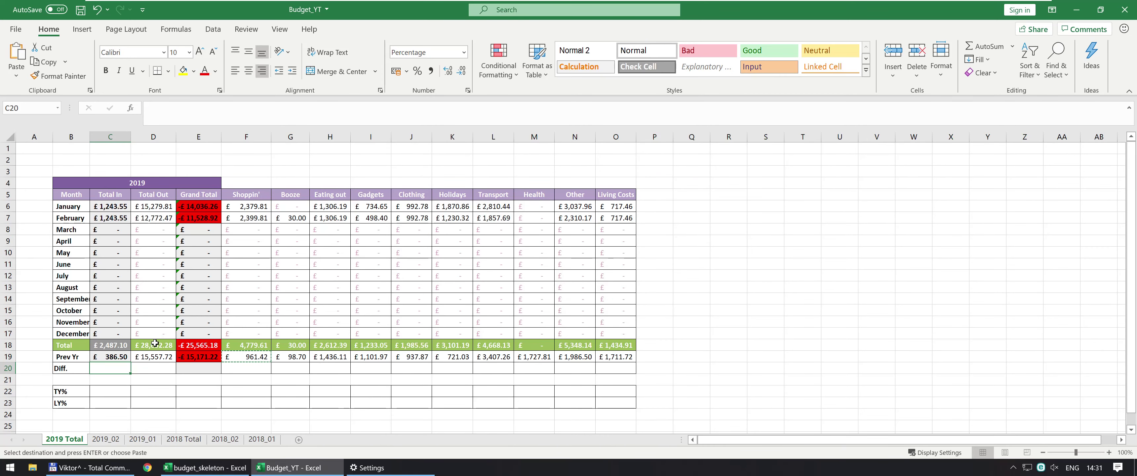
pyautogui.press('Escape')
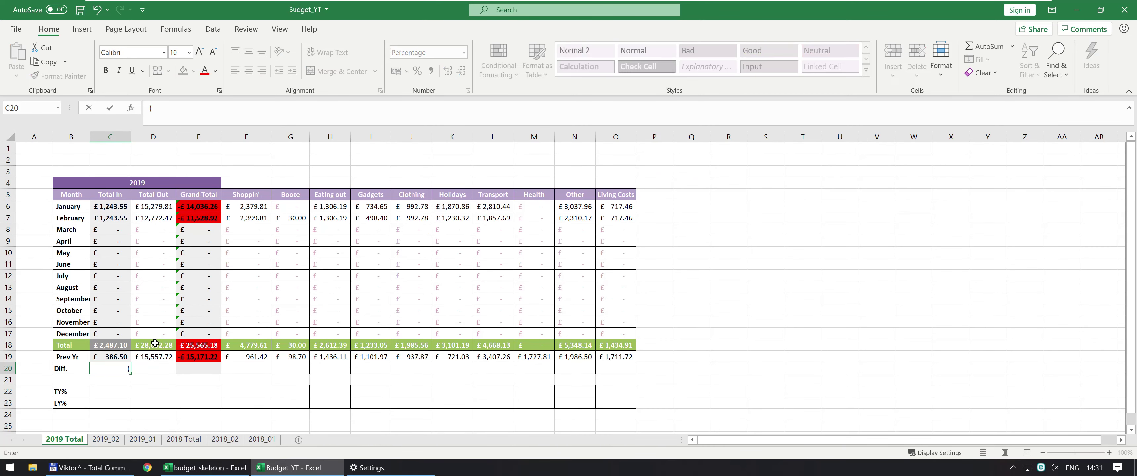
pyautogui.write('=(C18/C19')
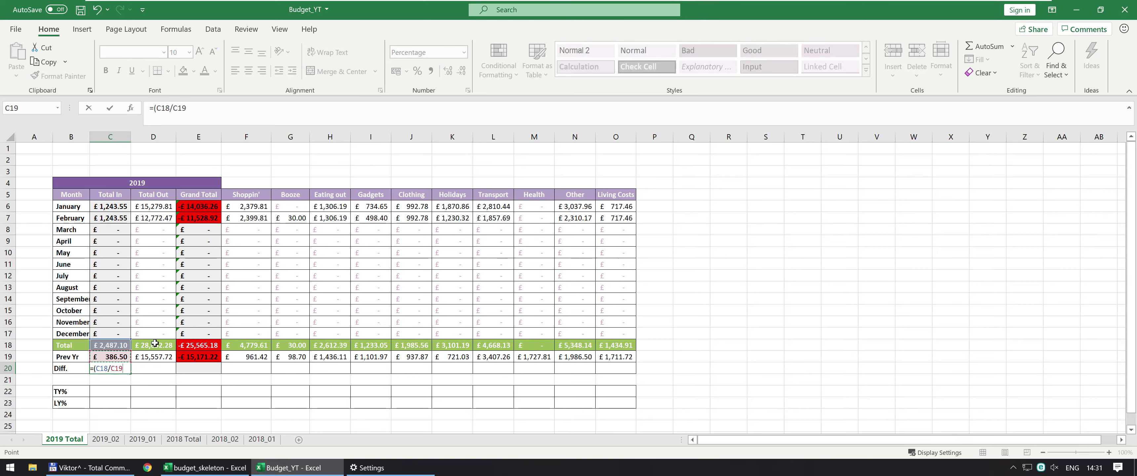
pyautogui.write(')-1')
pyautogui.hotkey('ctrl', 'Return')
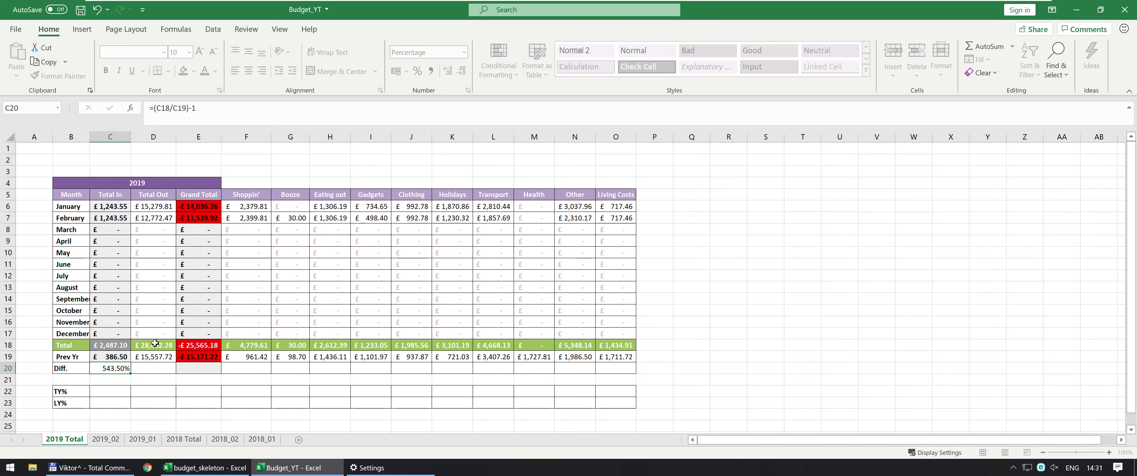
# Step: Copy only the Diff. formula from C20 across D20:O20, covering Total Out through Living Costs
pyautogui.hotkey('ctrl', 'c')
pyautogui.press('Right')
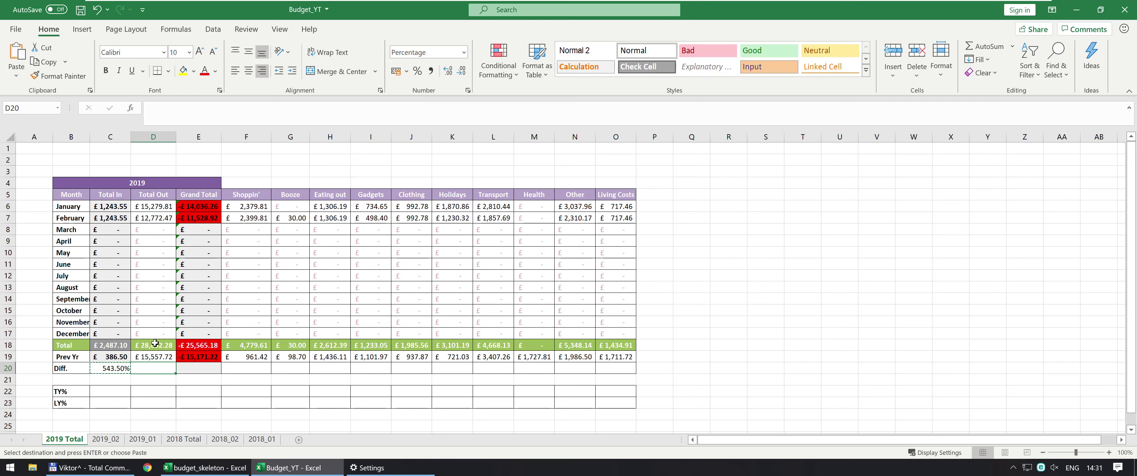
pyautogui.hotkey('shift', 'Right')
pyautogui.hotkey('shift', 'Right')
pyautogui.hotkey('shift', 'Right')
pyautogui.hotkey('shift', 'Right')
pyautogui.hotkey('shift', 'Right')
pyautogui.hotkey('shift', 'Right')
pyautogui.hotkey('shift', 'Right')
pyautogui.hotkey('shift', 'Right')
pyautogui.hotkey('shift', 'Right')
pyautogui.hotkey('shift', 'Right')
pyautogui.hotkey('shift', 'Right')
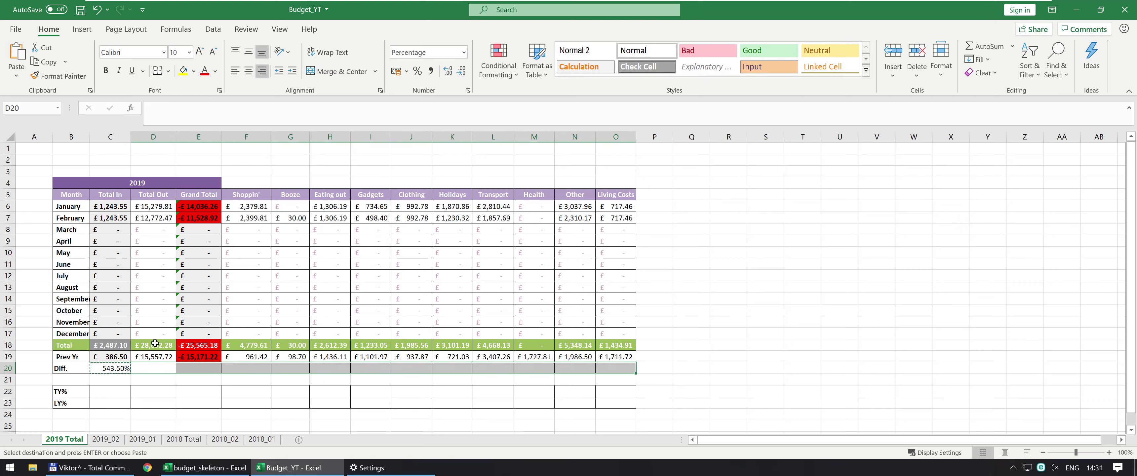
pyautogui.hotkey('ctrl', 'alt', 'v')
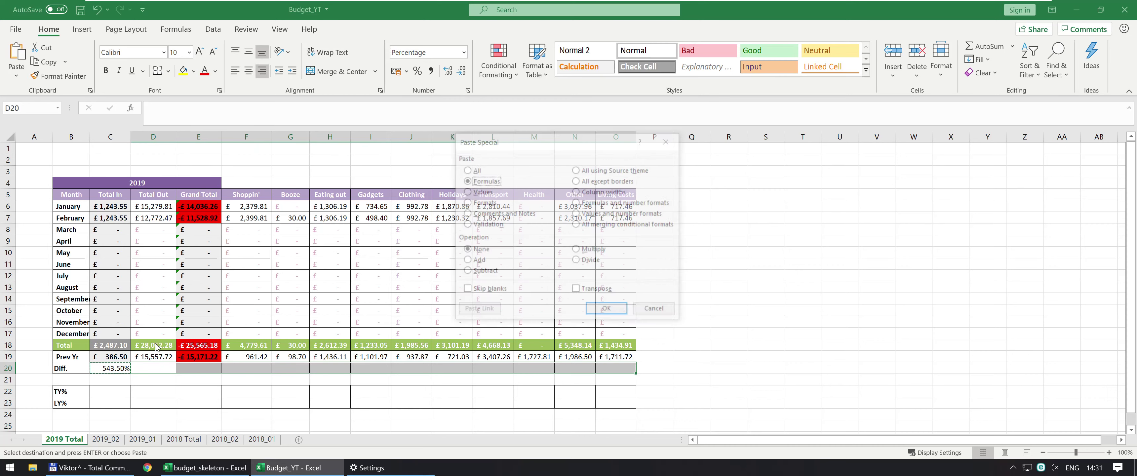
pyautogui.press('f')
pyautogui.press('Return')
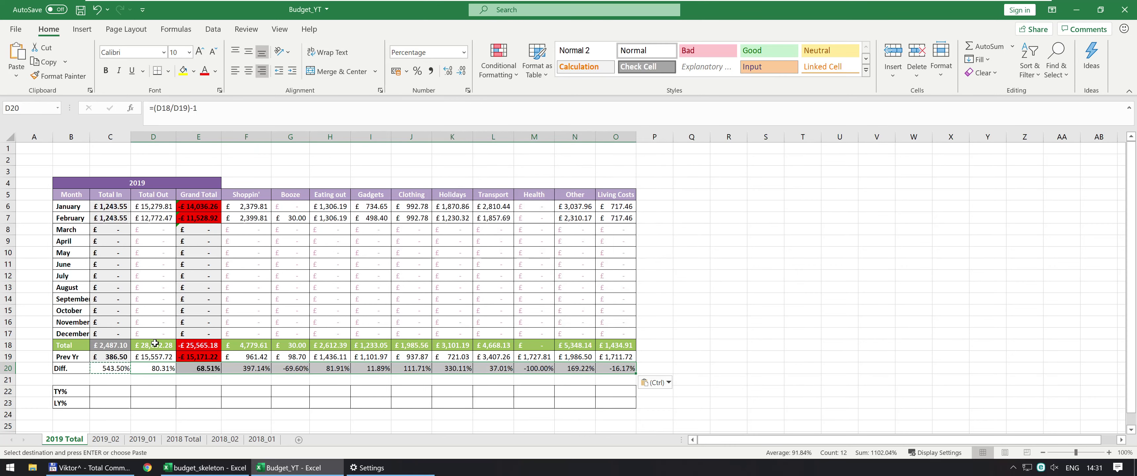
pyautogui.press('Left')
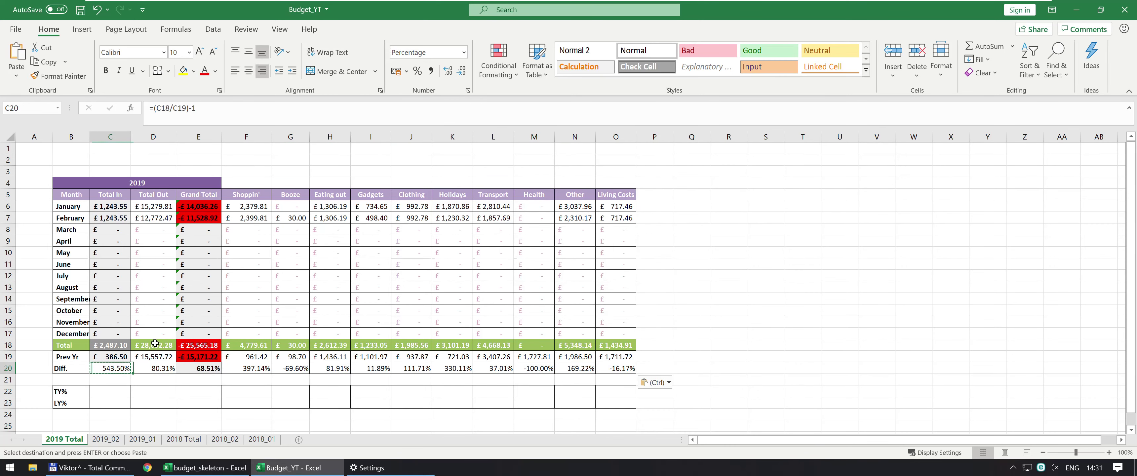
pyautogui.press('Right')
pyautogui.press('Right')
pyautogui.press('Right')
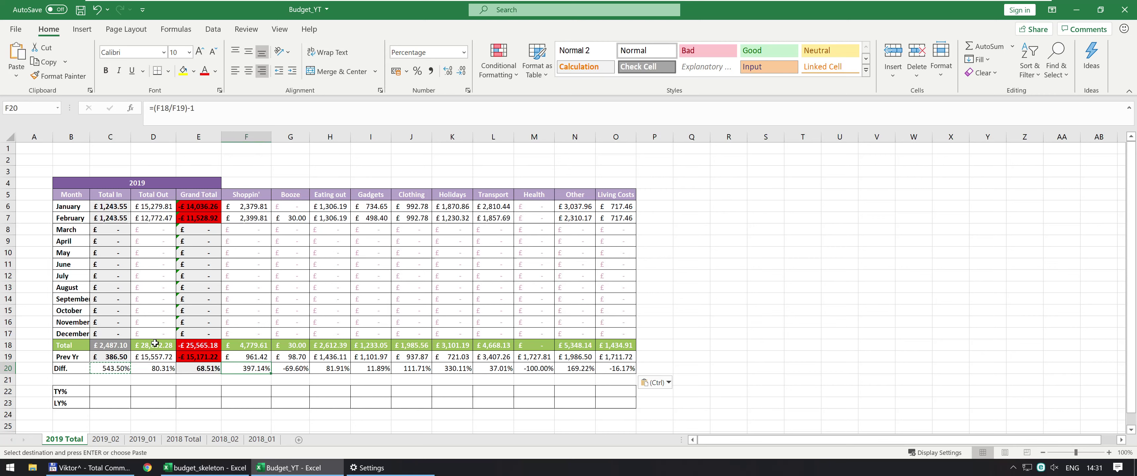
# Step: In the budget_skeleton workbook, examine the TY% and LY% formulas for Total Out and Shoppin', and widen the Shoppin' column
pyautogui.press('Down')
pyautogui.press('Left')
pyautogui.press('Left')
pyautogui.press('Left')
pyautogui.press('Down')
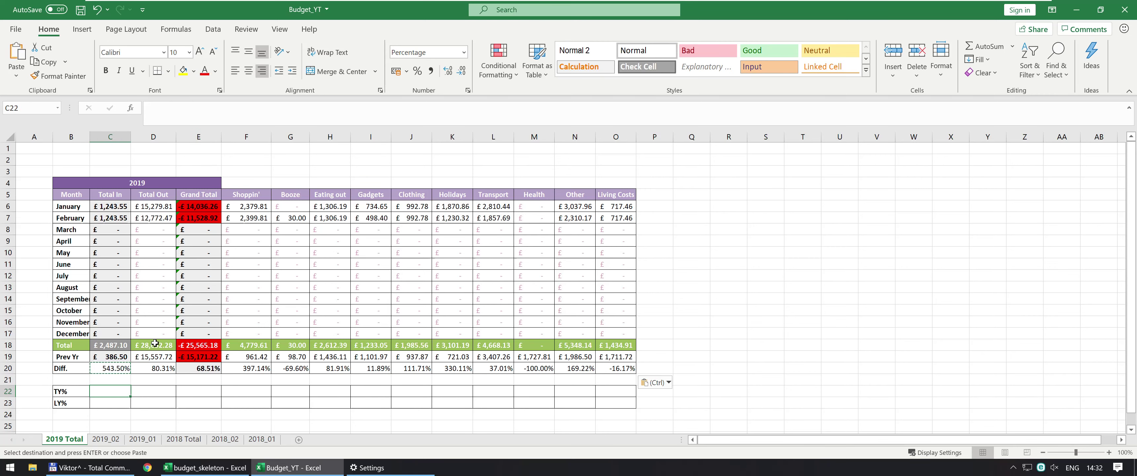
pyautogui.hotkey('alt', 'Tab')
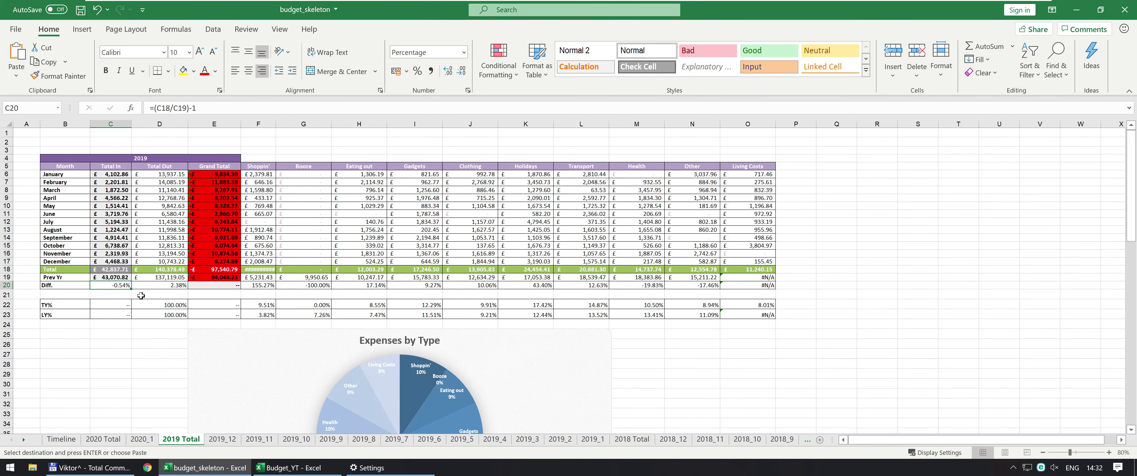
pyautogui.moveTo(168, 304); pyautogui.dragTo(169, 314)
pyautogui.hotkey('ctrl', 'v')
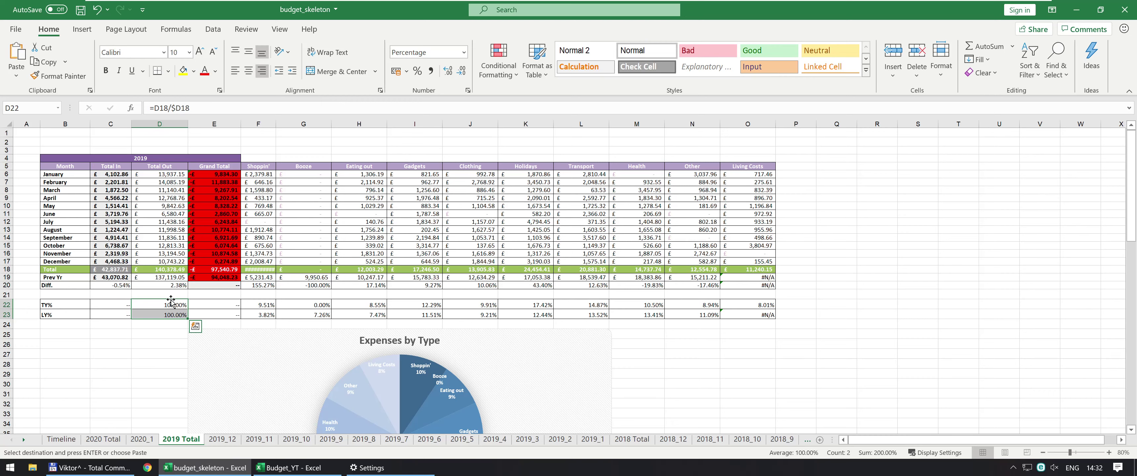
pyautogui.doubleClick(261, 304)
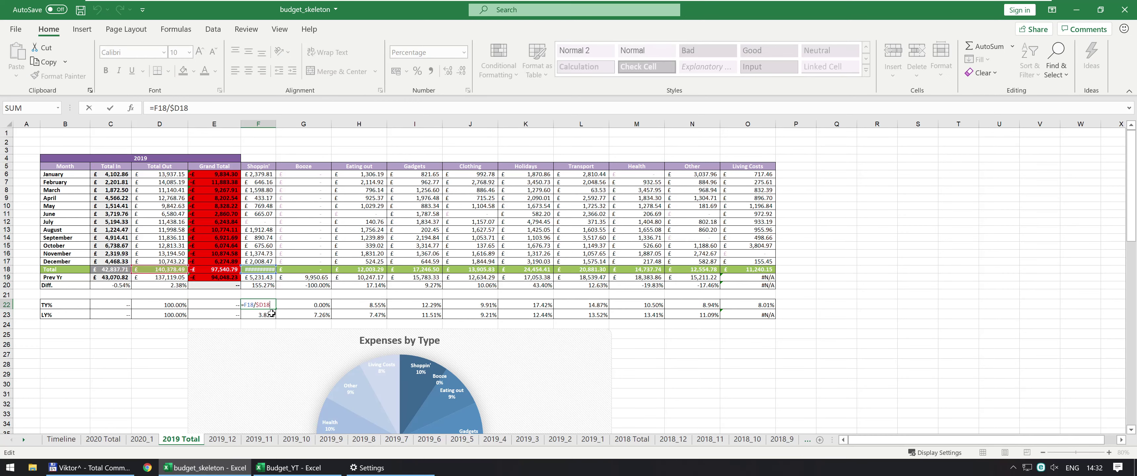
pyautogui.press('Escape')
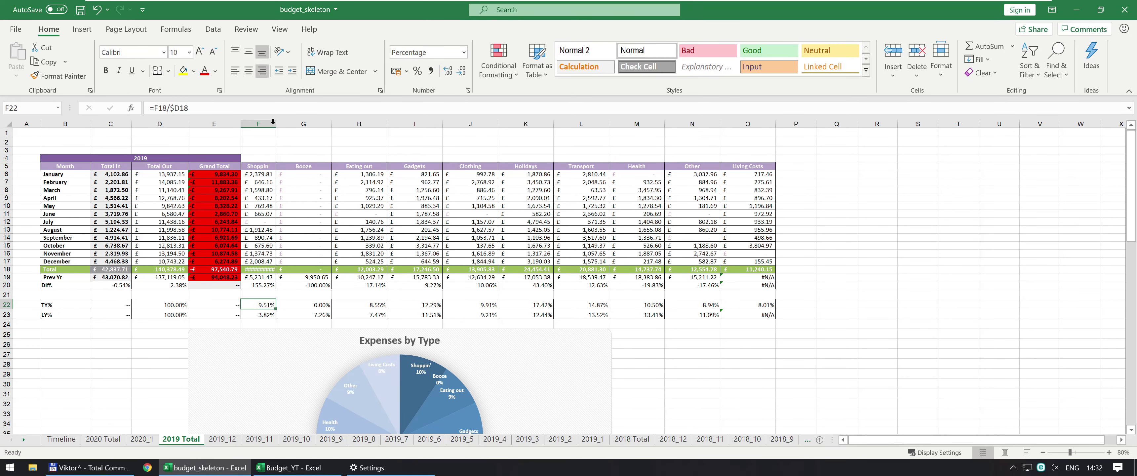
pyautogui.moveTo(275, 123); pyautogui.dragTo(277, 124)
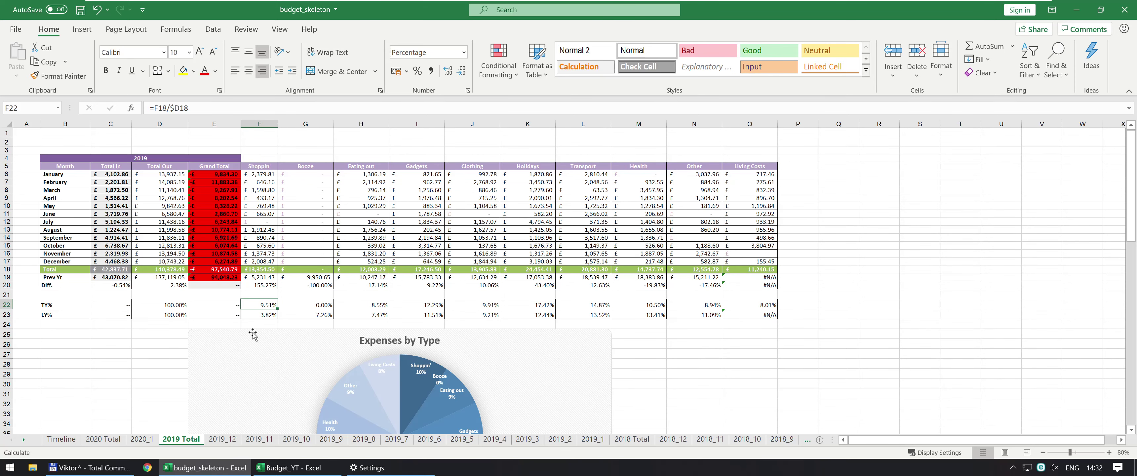
pyautogui.hotkey('alt', 'Tab')
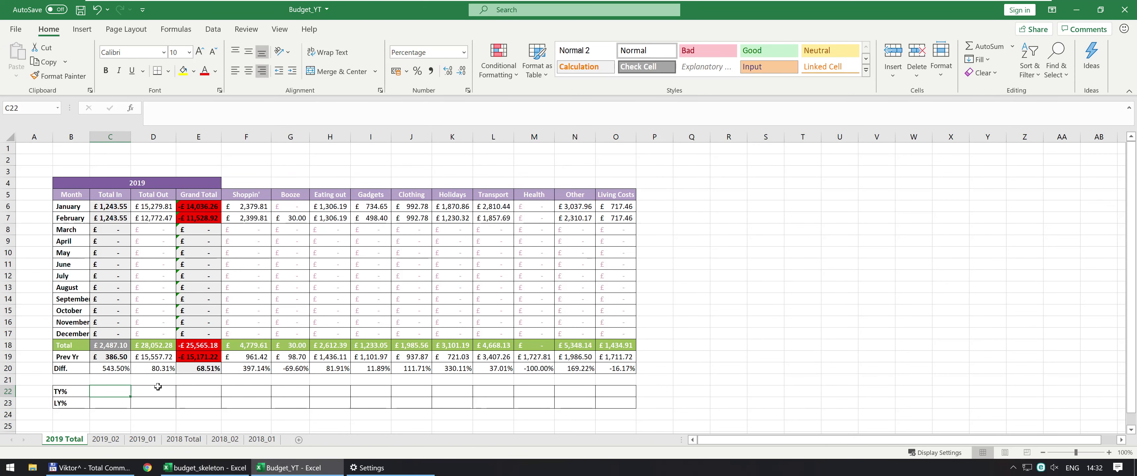
# Step: In Budget_YT, enter =D18/$D$18 as the Total Out TY% formula in D22 and clear the copy filled into D23
pyautogui.moveTo(157, 388); pyautogui.dragTo(157, 399)
pyautogui.write('=')
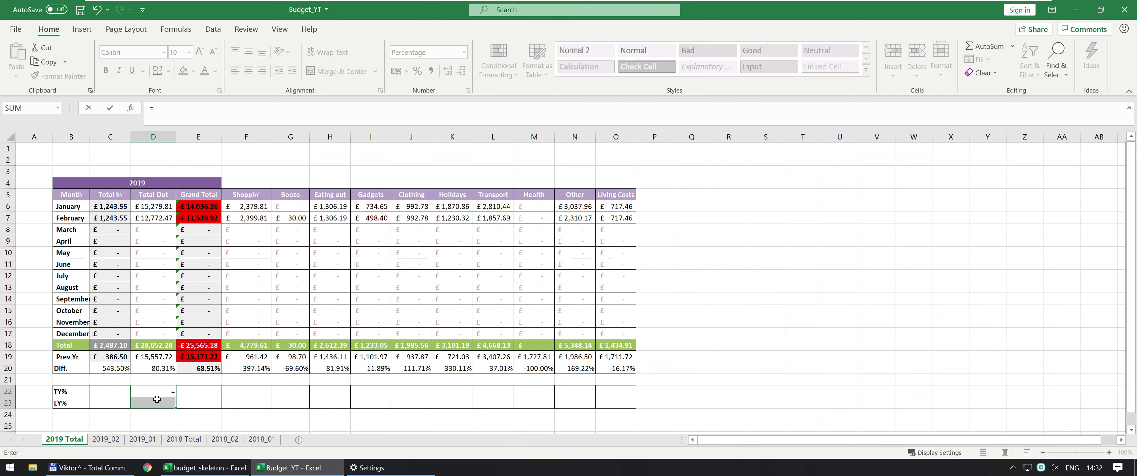
pyautogui.click(151, 347)
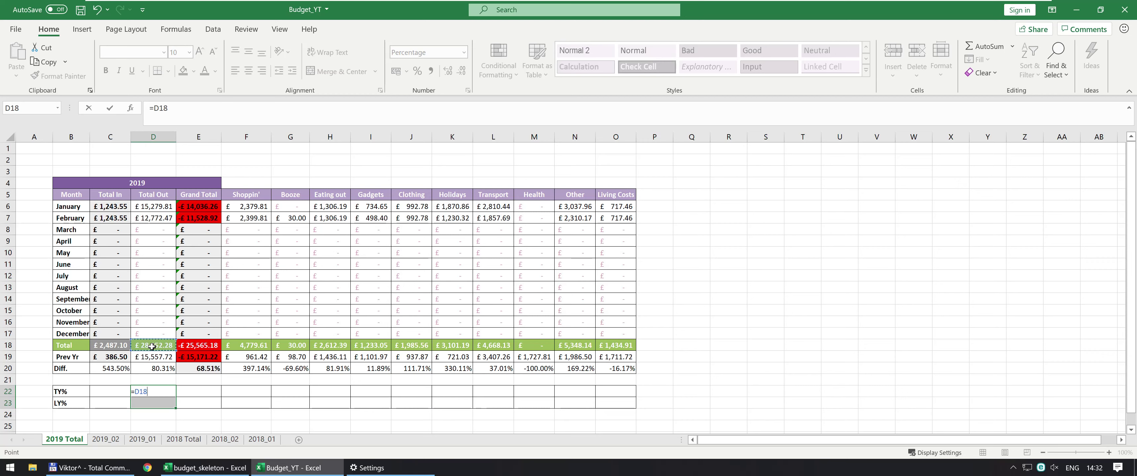
pyautogui.write('/')
pyautogui.click(152, 347)
pyautogui.press('F4')
pyautogui.hotkey('ctrl', 'Return')
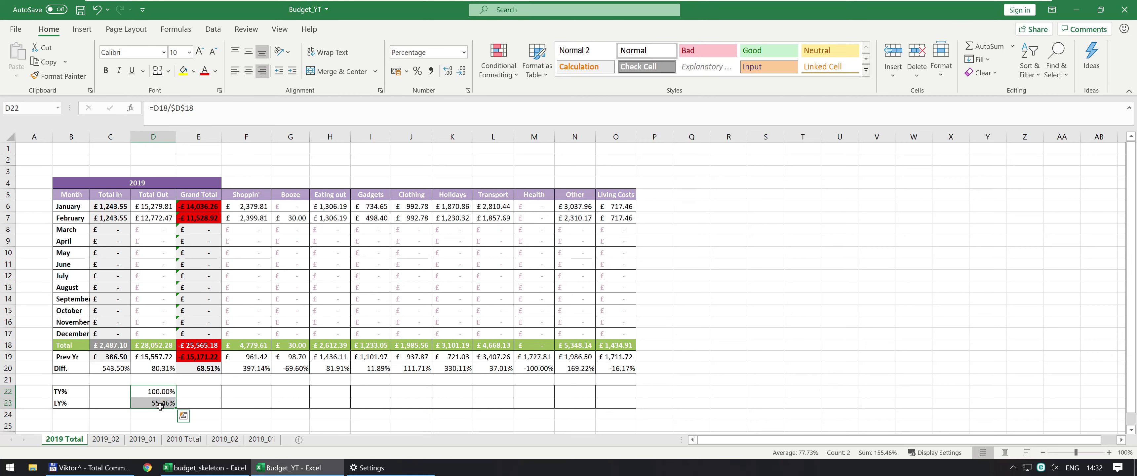
pyautogui.click(159, 404)
pyautogui.press('Delete')
pyautogui.press('Up')
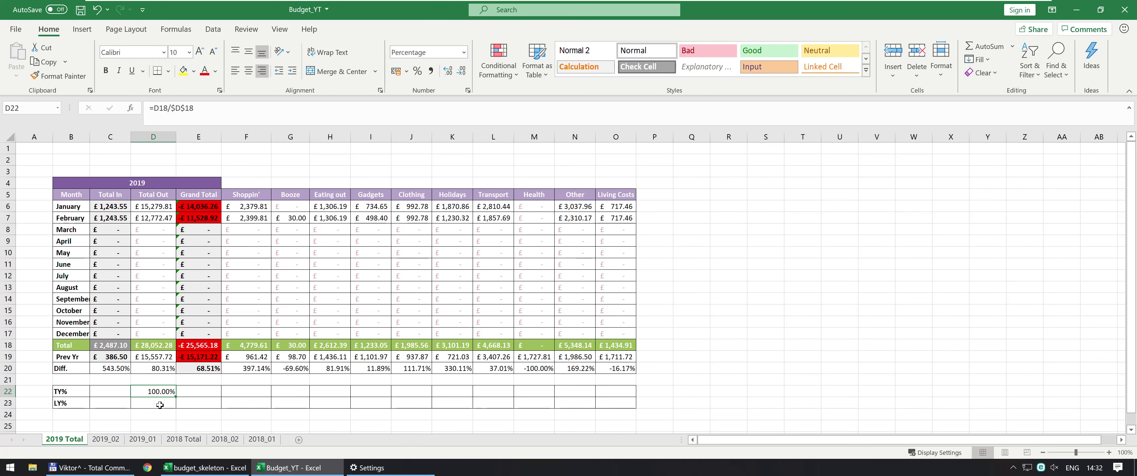
# Step: Copy the TY% formula from D22 into F22:O22 for the categories Shoppin' through Living Costs
pyautogui.hotkey('ctrl', 'c')
pyautogui.press('Right')
pyautogui.press('Right')
pyautogui.hotkey('shift', 'Right')
pyautogui.hotkey('shift', 'Right')
pyautogui.hotkey('shift', 'Right')
pyautogui.hotkey('shift', 'Right')
pyautogui.hotkey('shift', 'Right')
pyautogui.hotkey('shift', 'Right')
pyautogui.hotkey('shift', 'Right')
pyautogui.hotkey('shift', 'Right')
pyautogui.hotkey('shift', 'Right')
pyautogui.hotkey('shift', 'Right')
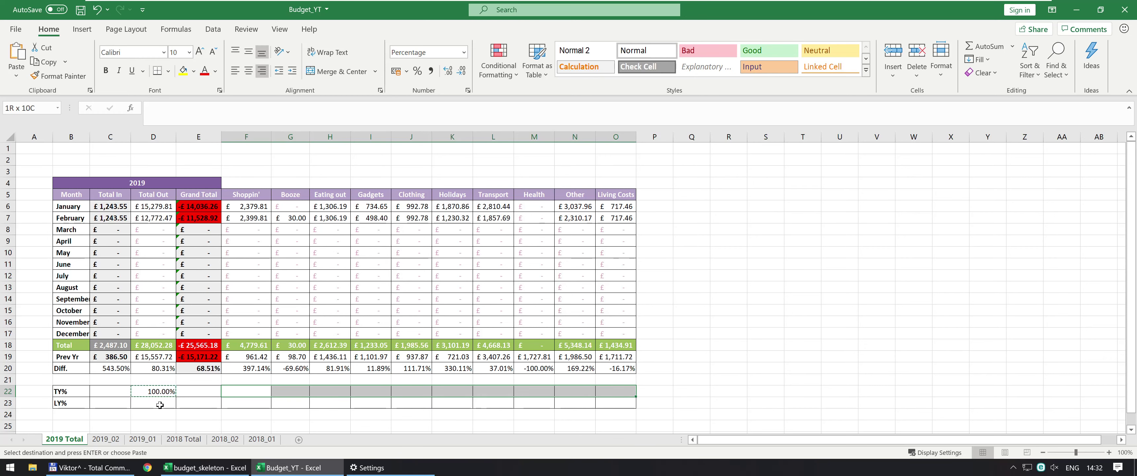
pyautogui.hotkey('shift', 'Left')
pyautogui.hotkey('ctrl', 'v')
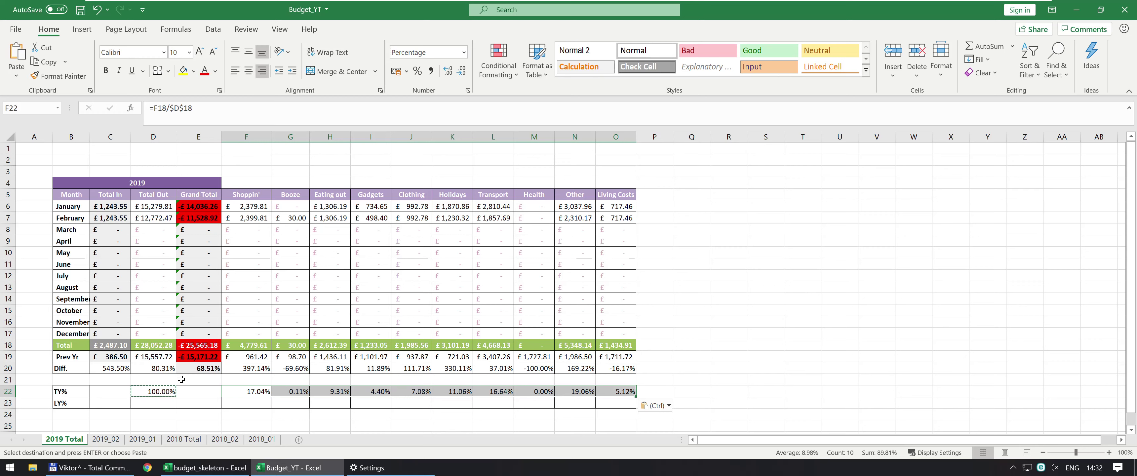
# Step: Check the Booze TY% formula, the sum of the TY% percentages in F22:O22, and the header cell beside Living Costs
pyautogui.click(307, 394)
pyautogui.press('F2')
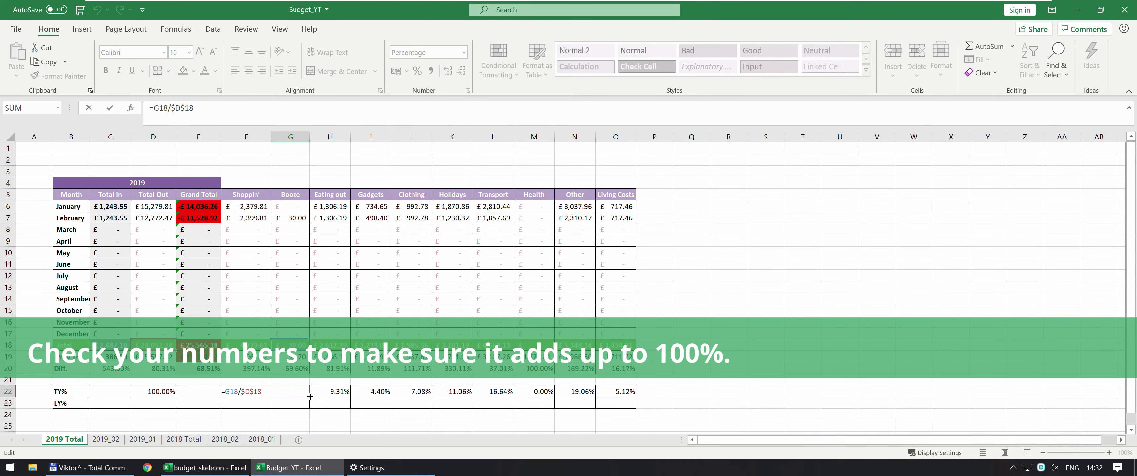
pyautogui.press('Escape')
pyautogui.press('Right')
pyautogui.press('Left')
pyautogui.press('Left')
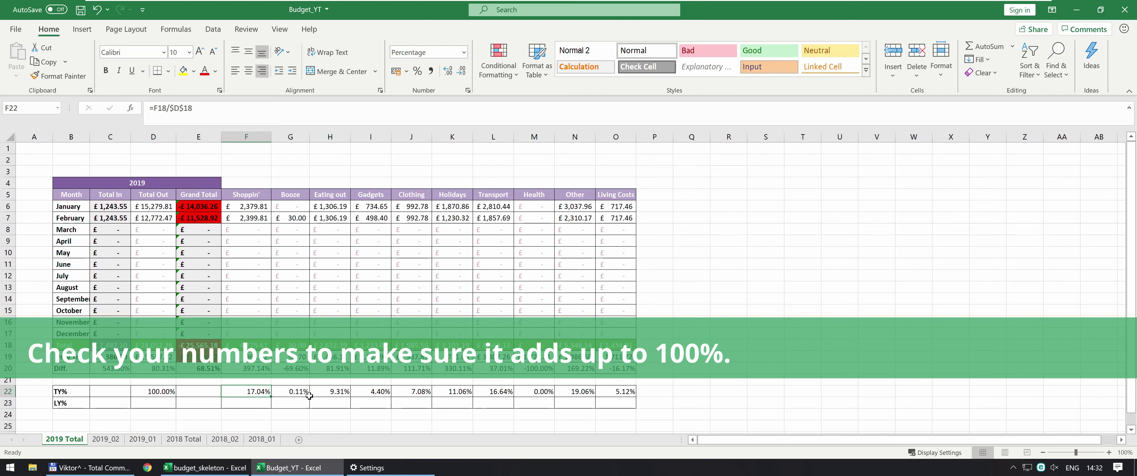
pyautogui.hotkey('ctrl', 'shift', 'Right')
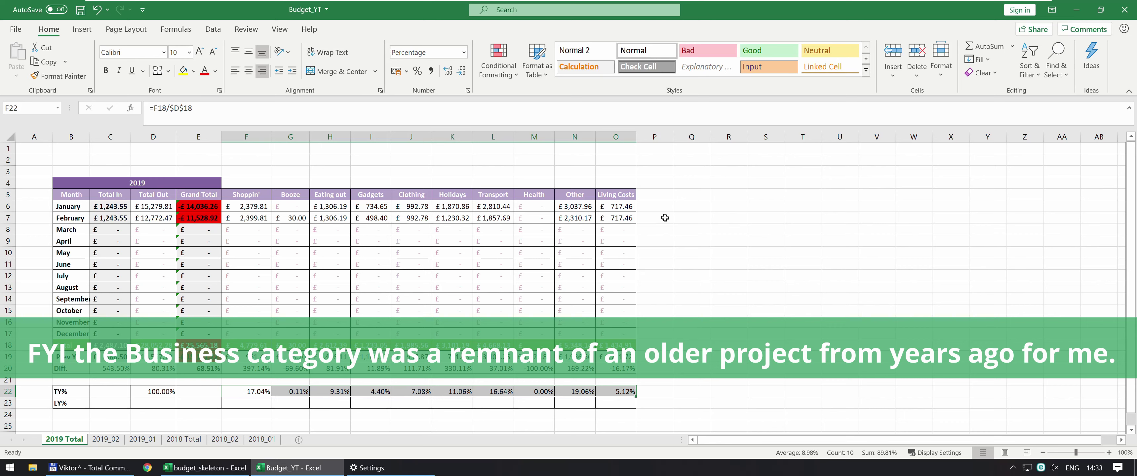
pyautogui.click(645, 194)
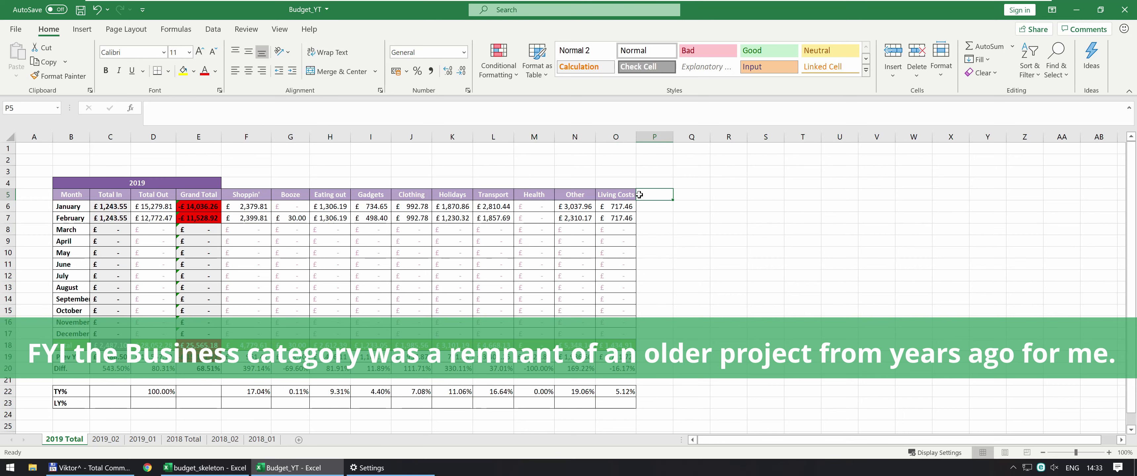
# Step: Copy the Living Costs column from O5:O23 into column P, starting at P5
pyautogui.press('Left')
pyautogui.hotkey('shift', 'Down')
pyautogui.hotkey('shift', 'Down')
pyautogui.hotkey('shift', 'Down')
pyautogui.hotkey('shift', 'Down')
pyautogui.hotkey('shift', 'Down')
pyautogui.hotkey('shift', 'Down')
pyautogui.hotkey('shift', 'Down')
pyautogui.hotkey('shift', 'Down')
pyautogui.hotkey('shift', 'Down')
pyautogui.hotkey('shift', 'Down')
pyautogui.hotkey('shift', 'Down')
pyautogui.hotkey('shift', 'Down')
pyautogui.hotkey('shift', 'Down')
pyautogui.hotkey('shift', 'Down')
pyautogui.hotkey('shift', 'Down')
pyautogui.hotkey('shift', 'Down')
pyautogui.hotkey('shift', 'Down')
pyautogui.hotkey('shift', 'Down')
pyautogui.hotkey('shift', 'Down')
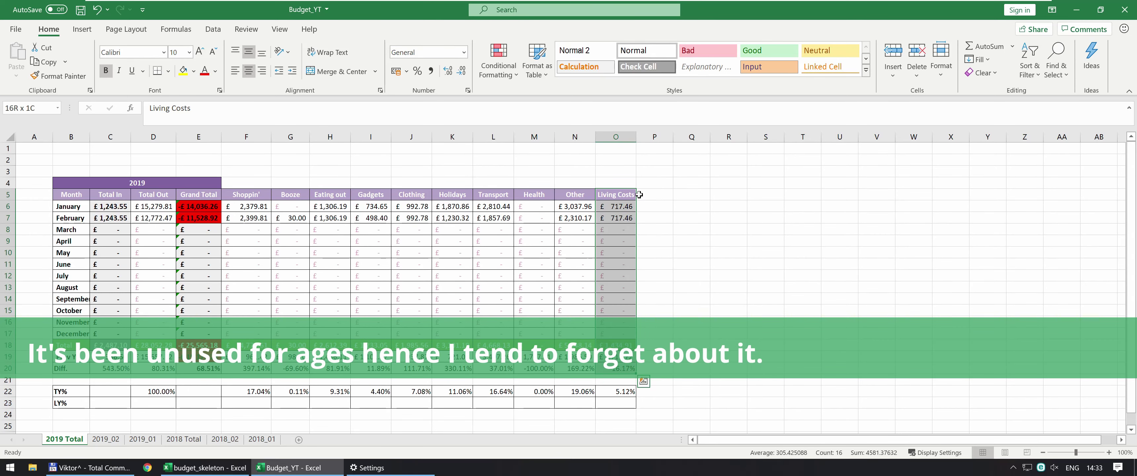
pyautogui.hotkey('shift', 'Up')
pyautogui.hotkey('ctrl', 'c')
pyautogui.click(639, 194)
pyautogui.hotkey('ctrl', 'v')
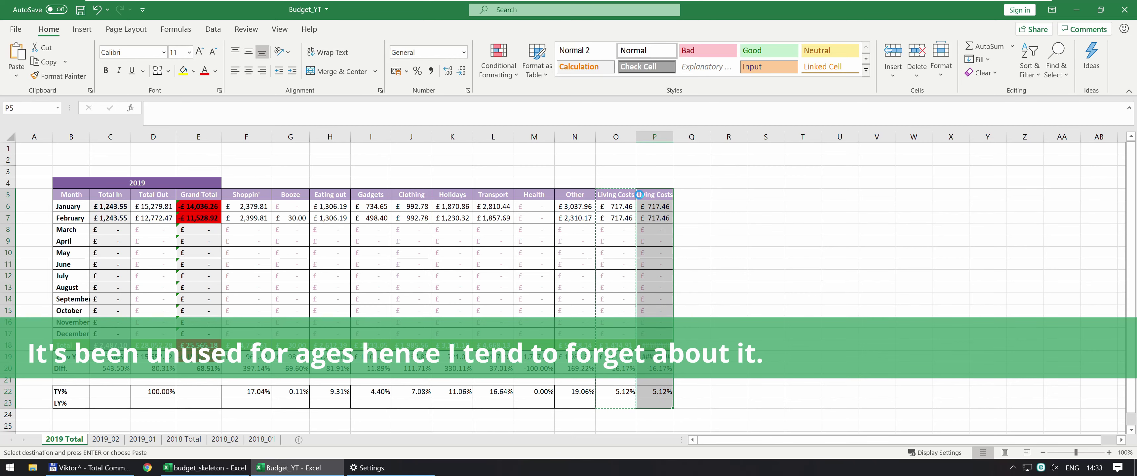
# Step: Rename the header in P5 as Business and auto-fit the width of all the table's columns
pyautogui.click(639, 195)
pyautogui.write('Business')
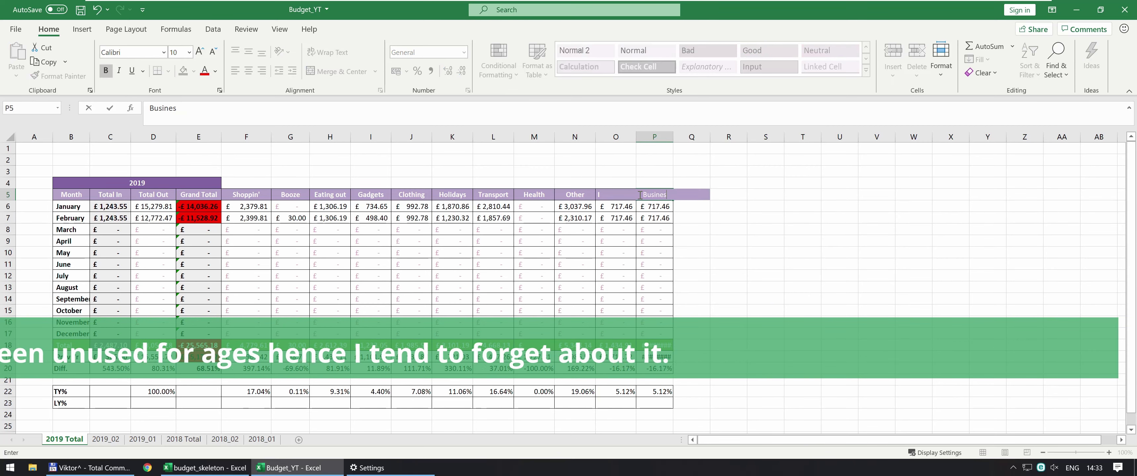
pyautogui.press('Return')
pyautogui.hotkey('ctrl', 'a')
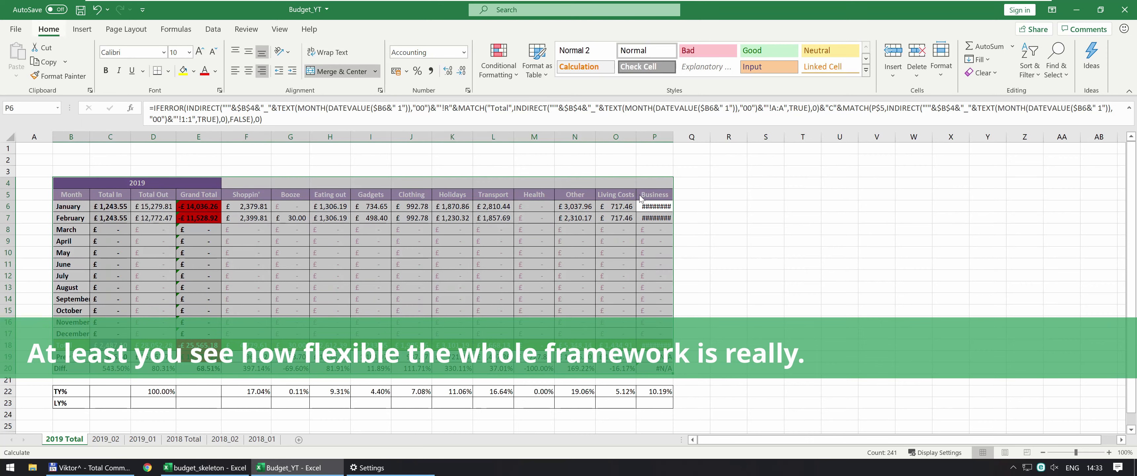
pyautogui.hotkey('alt', 'h')
pyautogui.press('o')
pyautogui.press('i')
pyautogui.click(594, 273)
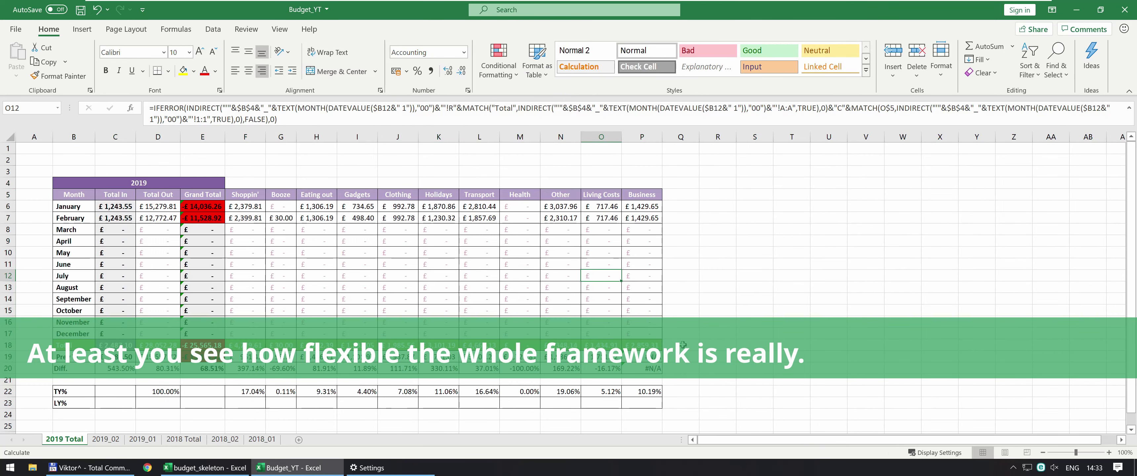
# Step: Check the Business Prev Yr formula in P19, the TY% formula in P22, and the sum of the TY% percentages in F22:P22
pyautogui.click(647, 357)
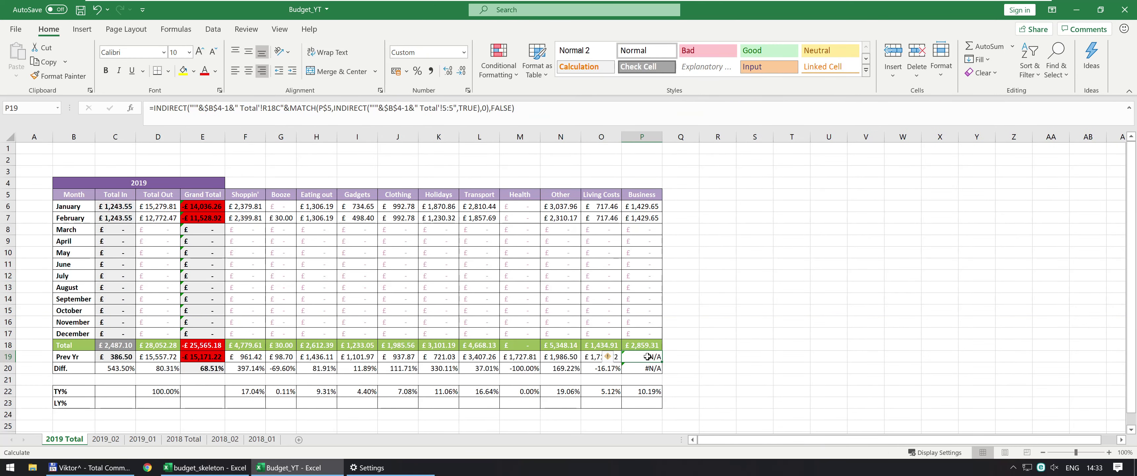
pyautogui.doubleClick(647, 356)
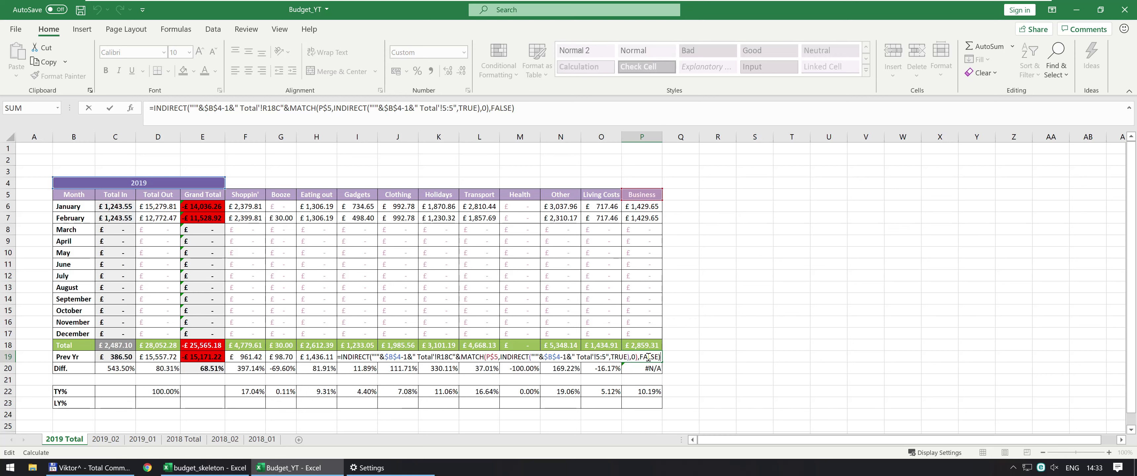
pyautogui.hotkey('ctrl', 'Return')
pyautogui.press('Down')
pyautogui.press('Down')
pyautogui.press('Down')
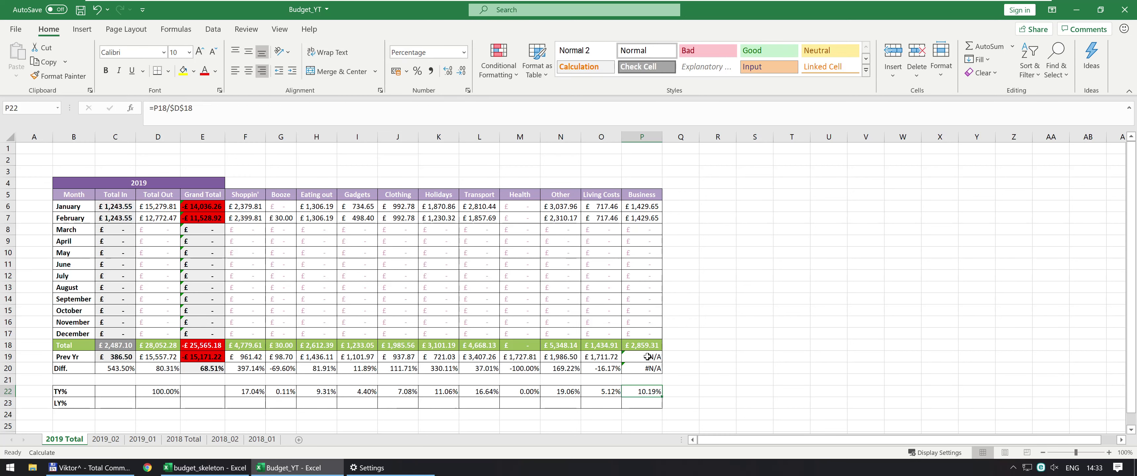
pyautogui.hotkey('ctrl', 'shift', 'Left')
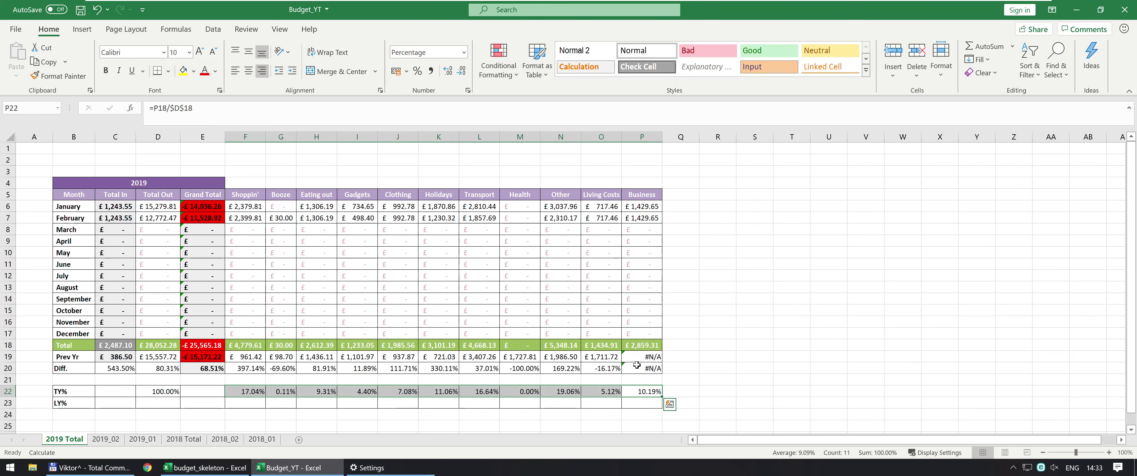
pyautogui.click(651, 357)
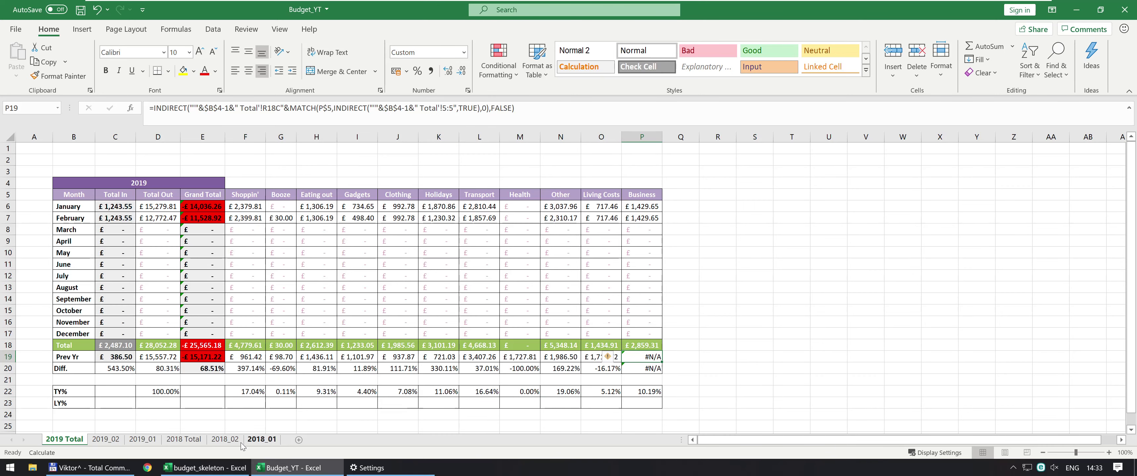
# Step: Add the header Business in P5 of the 2018 Total sheet, beside Living Costs
pyautogui.click(184, 439)
pyautogui.click(656, 192)
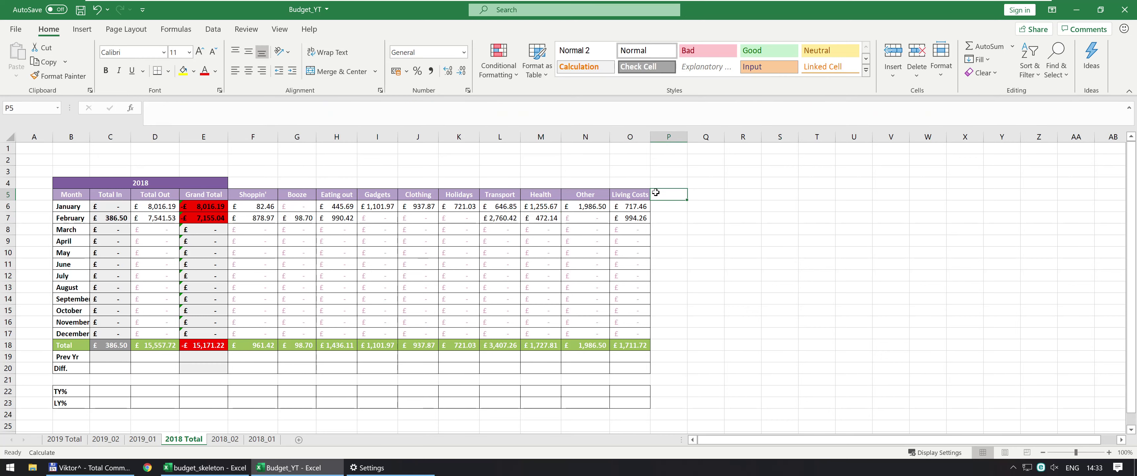
pyautogui.write('Business')
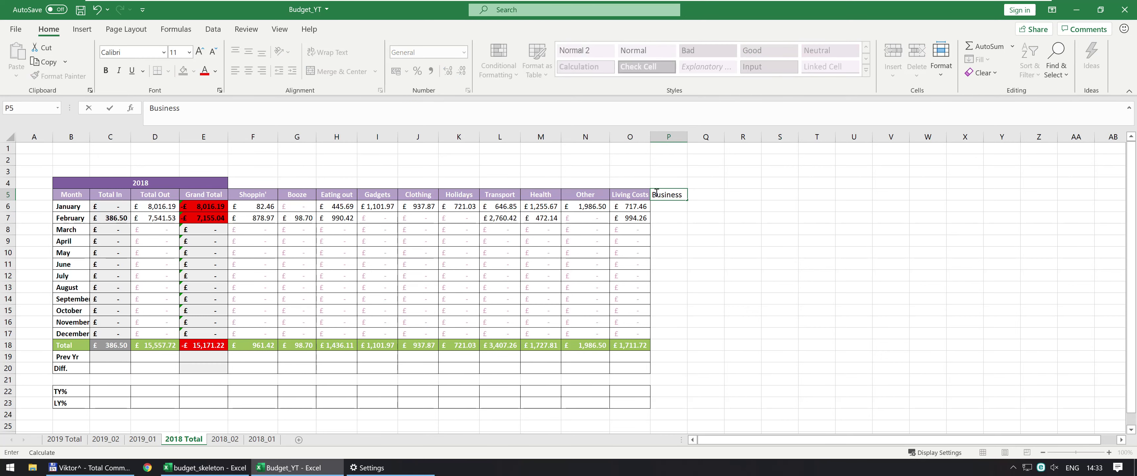
# Step: Copy the Living Costs cells O6:O20 into the Business column, starting at P6
pyautogui.press('Left')
pyautogui.press('Down')
pyautogui.hotkey('ctrl', 'shift', 'Down')
pyautogui.hotkey('shift', 'Down')
pyautogui.hotkey('shift', 'Down')
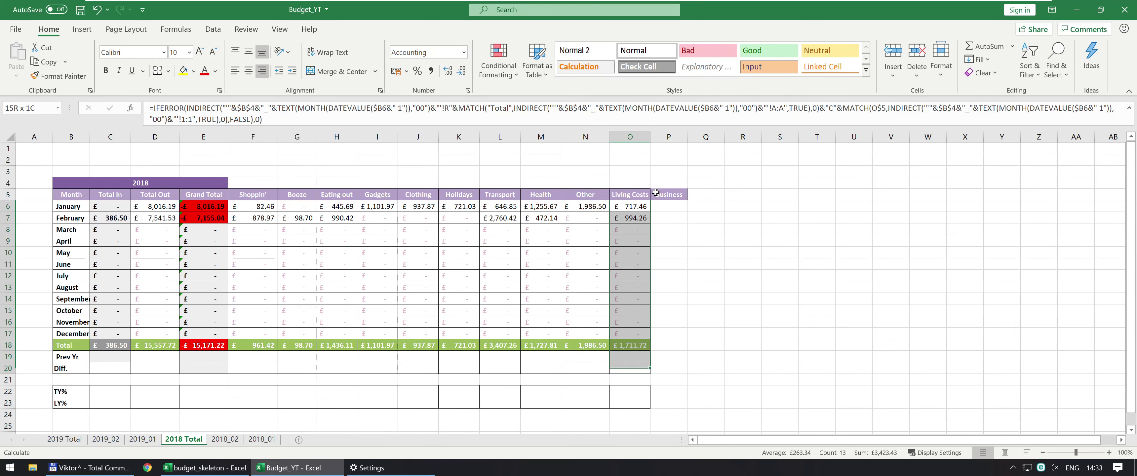
pyautogui.hotkey('ctrl', 'c')
pyautogui.press('Right')
pyautogui.hotkey('ctrl', 'v')
# Step: Auto-fit the Business column's width to its Total value in P18
pyautogui.press('Down')
pyautogui.press('Down')
pyautogui.press('Down')
pyautogui.press('Down')
pyautogui.press('Down')
pyautogui.press('Down')
pyautogui.press('Down')
pyautogui.press('Down')
pyautogui.press('Down')
pyautogui.press('Down')
pyautogui.press('Down')
pyautogui.press('Down')
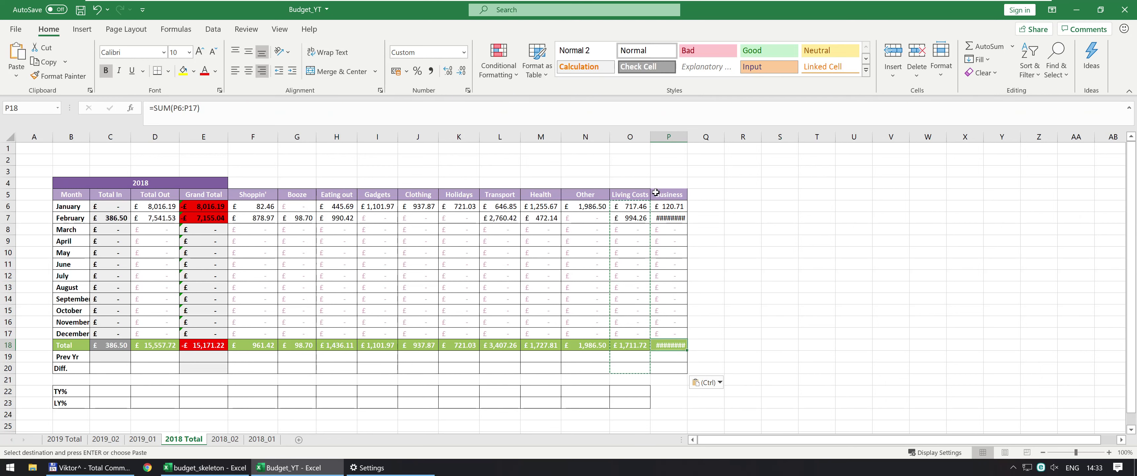
pyautogui.press('alt')
pyautogui.press('h')
pyautogui.press('o')
pyautogui.press('i')
# Step: Copy the TY% and LY% cells O22:O23 into P22:P23 for the Business column
pyautogui.press('Down')
pyautogui.press('Down')
pyautogui.press('Left')
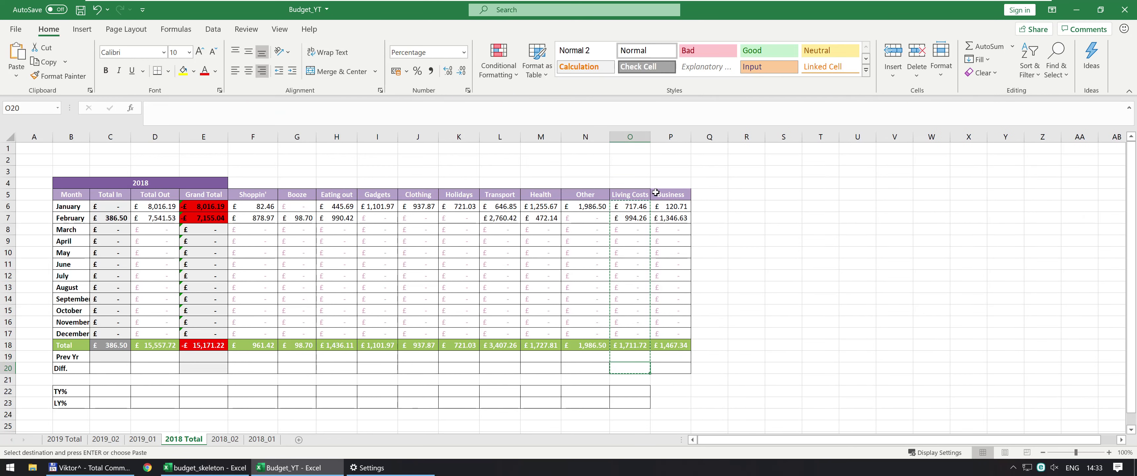
pyautogui.press('Down')
pyautogui.press('Down')
pyautogui.hotkey('shift', 'Down')
pyautogui.hotkey('ctrl', 'c')
pyautogui.press('Right')
pyautogui.hotkey('ctrl', 'v')
pyautogui.press('Left')
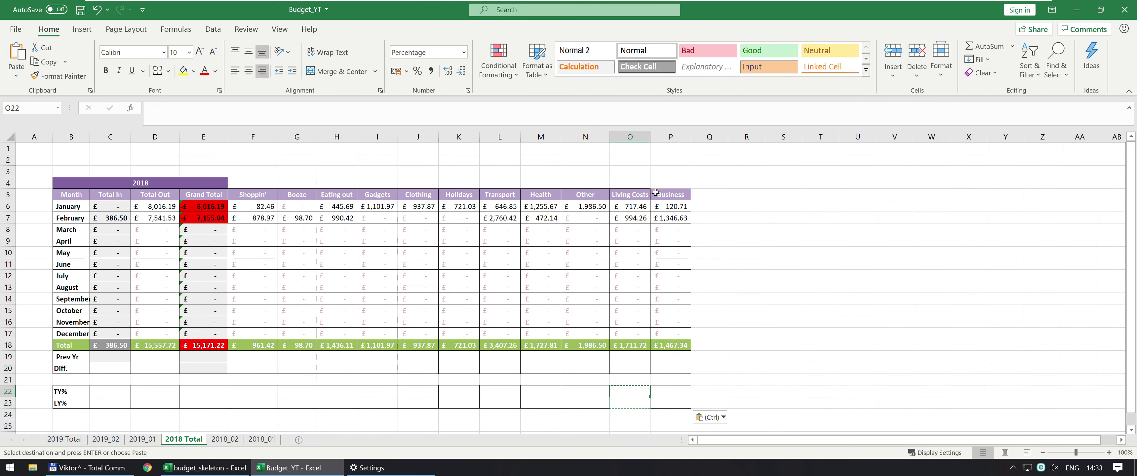
# Step: On the 2019 Total sheet, check the Business Prev Yr value, the sum of F22:P22, and the Total Out TY% formula in D22
pyautogui.hotkey('ctrl', 'pageup')
pyautogui.hotkey('ctrl', 'pageup')
pyautogui.hotkey('ctrl', 'pageup')
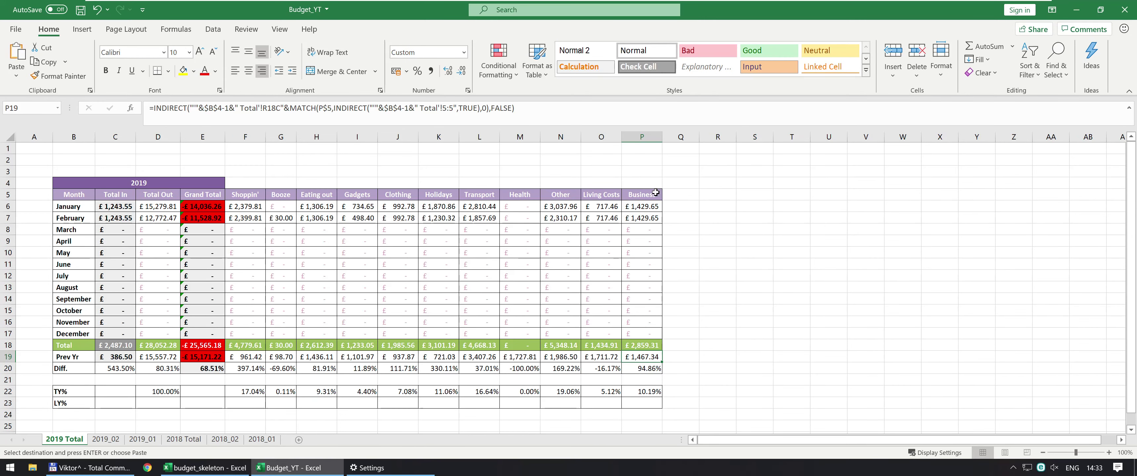
pyautogui.press('Down')
pyautogui.press('Down')
pyautogui.press('Down')
pyautogui.hotkey('ctrl', 'shift', 'Left')
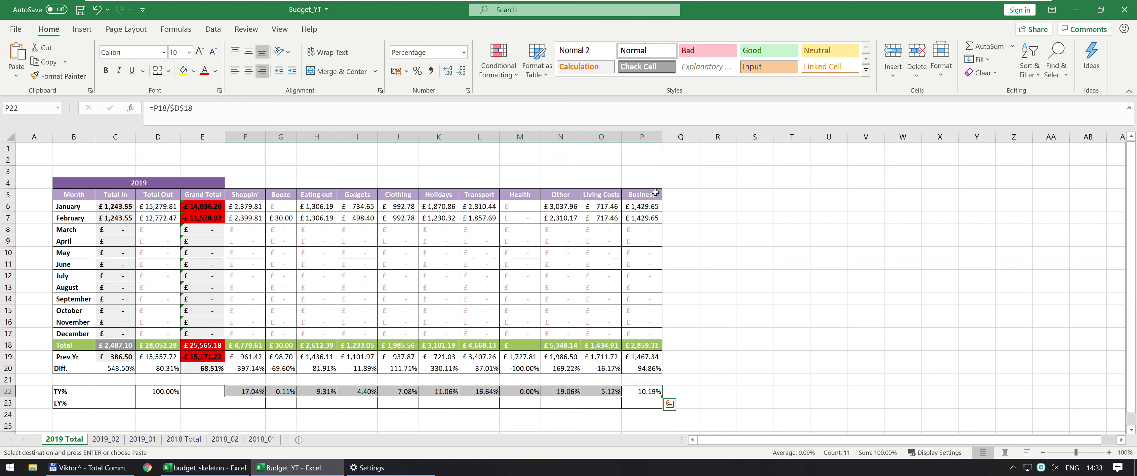
pyautogui.press('Right')
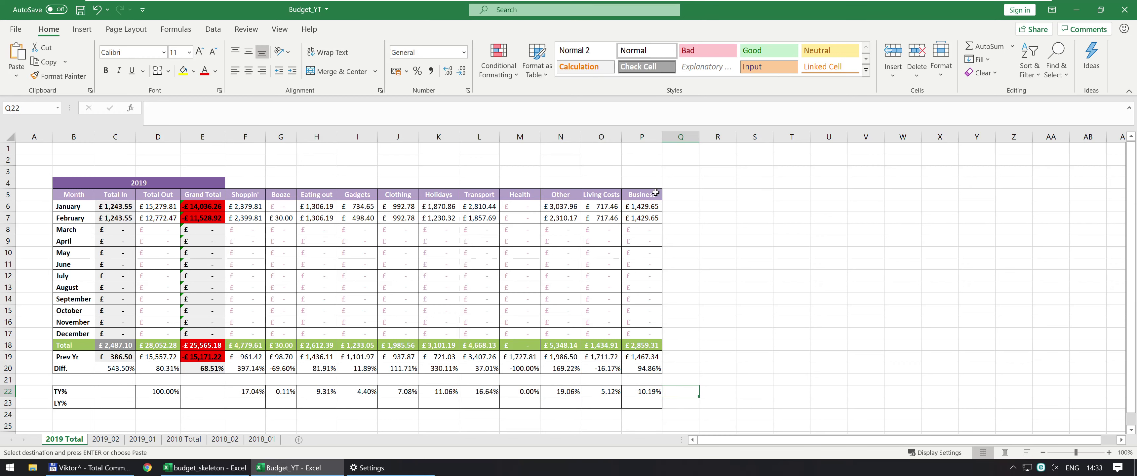
pyautogui.press('Left')
pyautogui.press('Left')
pyautogui.press('Left')
pyautogui.press('Left')
pyautogui.press('Left')
pyautogui.press('Left')
pyautogui.press('Left')
pyautogui.press('Left')
pyautogui.press('Left')
pyautogui.press('Left')
pyautogui.press('Left')
pyautogui.press('Left')
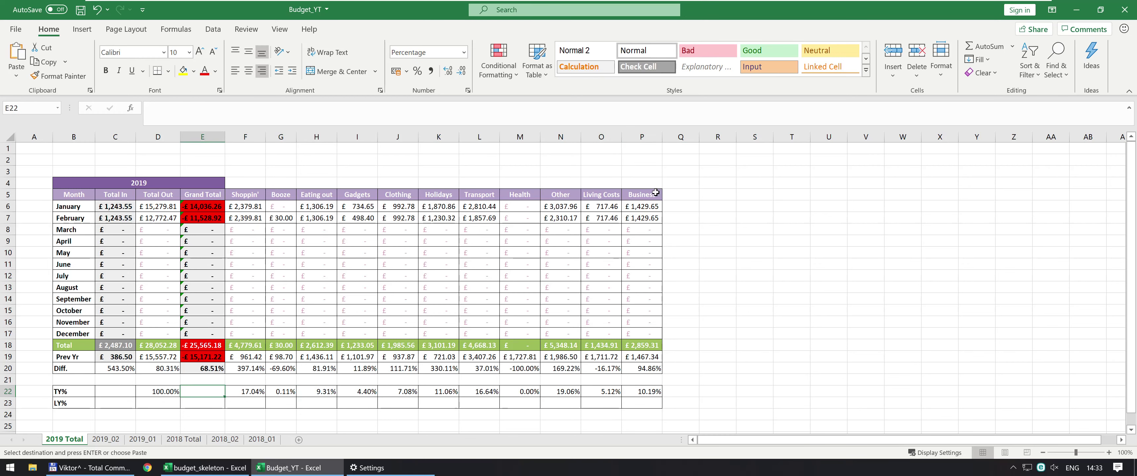
pyautogui.press('Left')
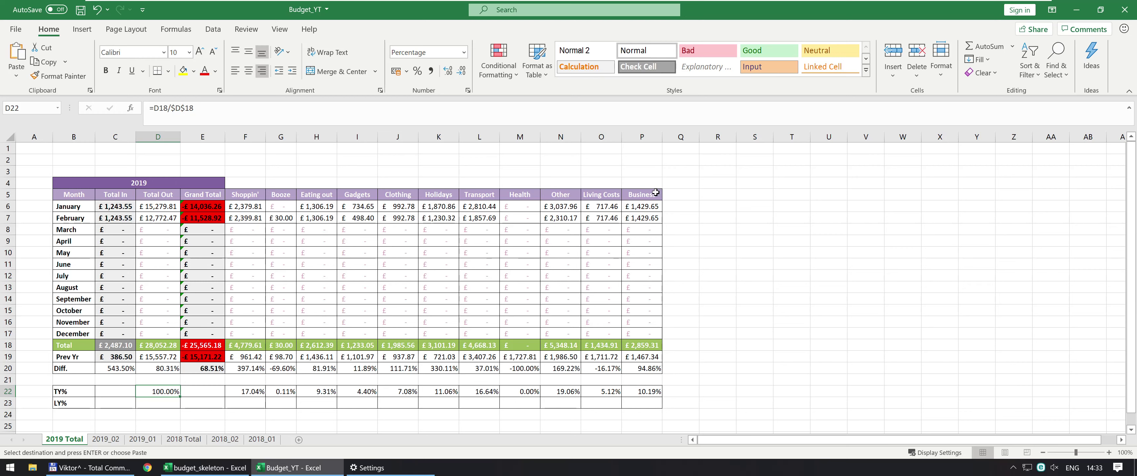
# Step: Copy the Shoppin' Prev Yr formula from F19 into the LY% cell F23
pyautogui.press('Up')
pyautogui.press('Up')
pyautogui.press('Up')
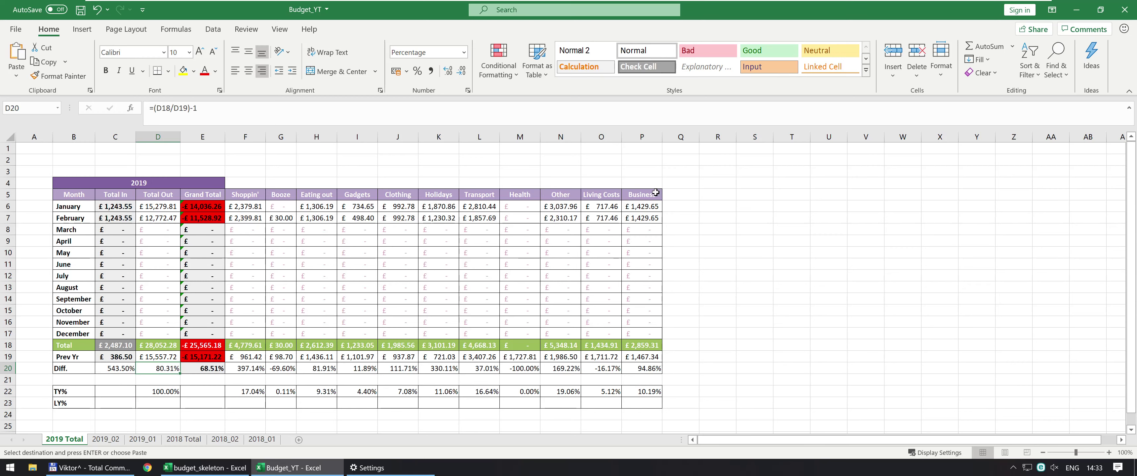
pyautogui.press('Right')
pyautogui.press('Right')
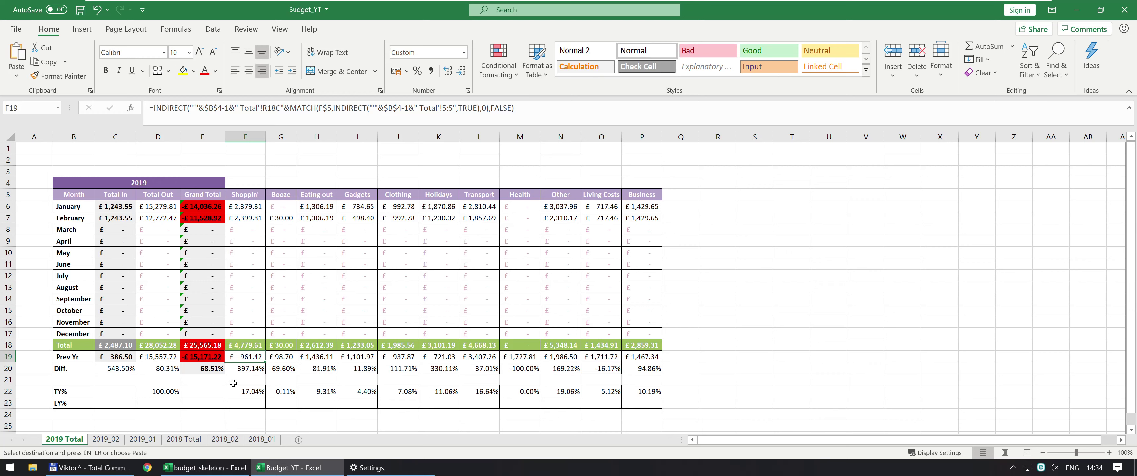
pyautogui.click(255, 400)
pyautogui.hotkey('ctrl', 'v')
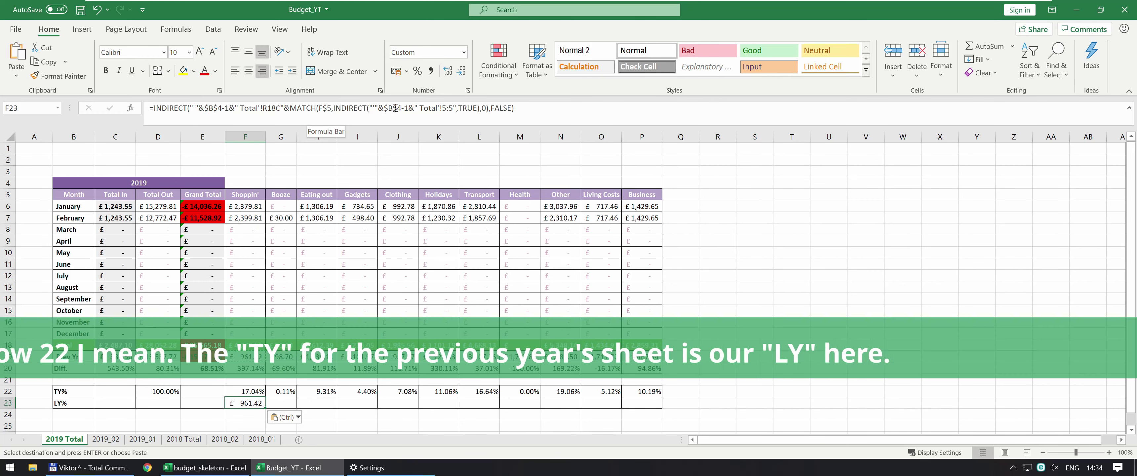
# Step: Change the row reference in the Shoppin' LY% formula in F23 to R23
pyautogui.moveTo(267, 108); pyautogui.dragTo(276, 108)
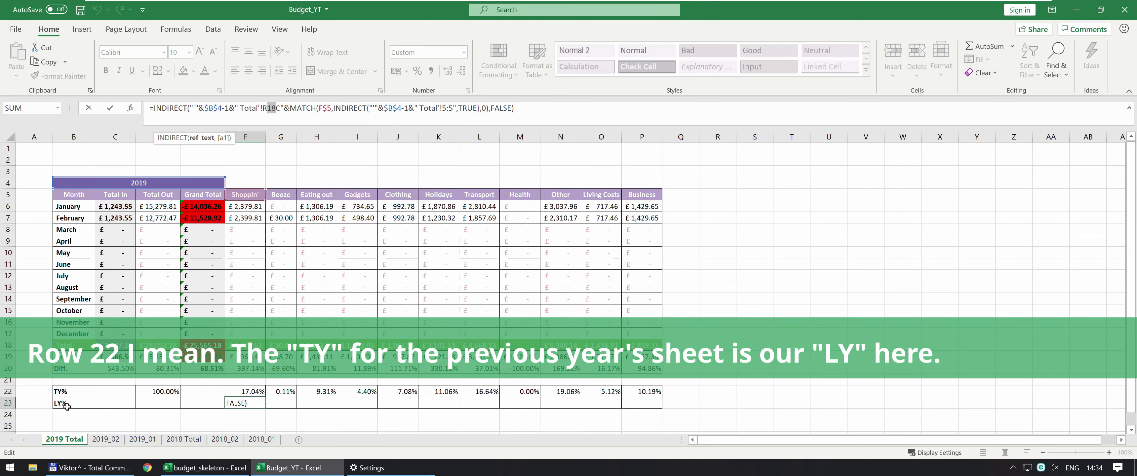
pyautogui.write('23')
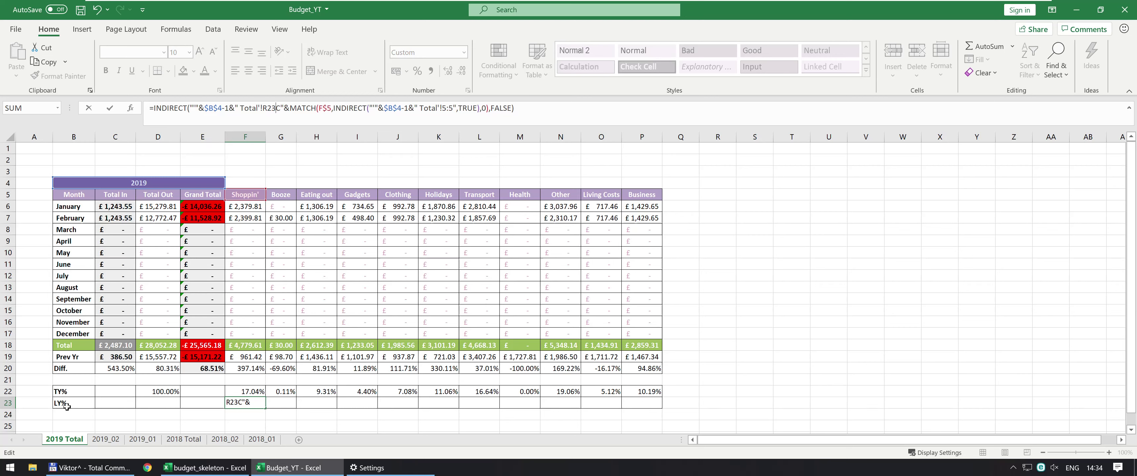
pyautogui.hotkey('ctrl', 'Return')
# Step: Set the row reference to R22 in the LY% formula in F23, keeping the range F23:P23 selected
pyautogui.click(311, 110)
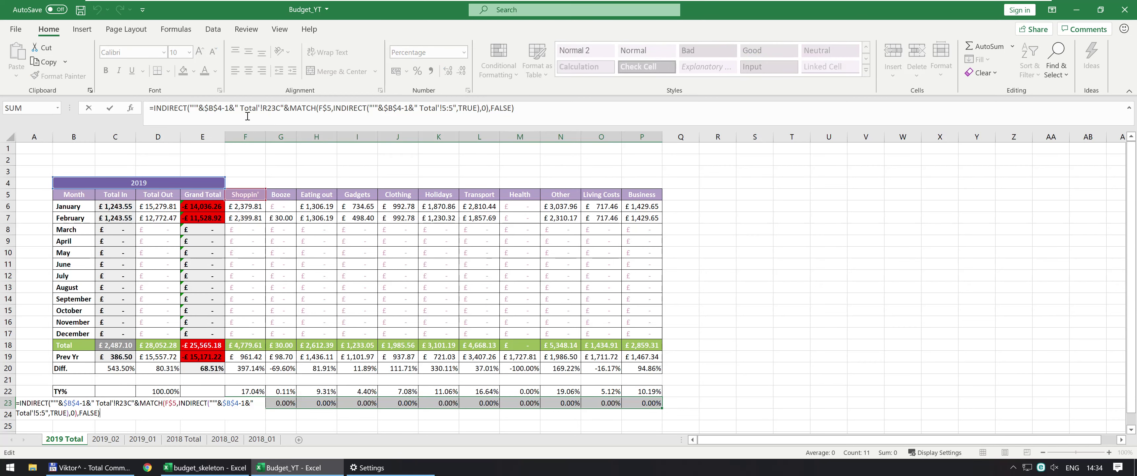
pyautogui.click(274, 108)
pyautogui.press('BackSpace')
pyautogui.write('2')
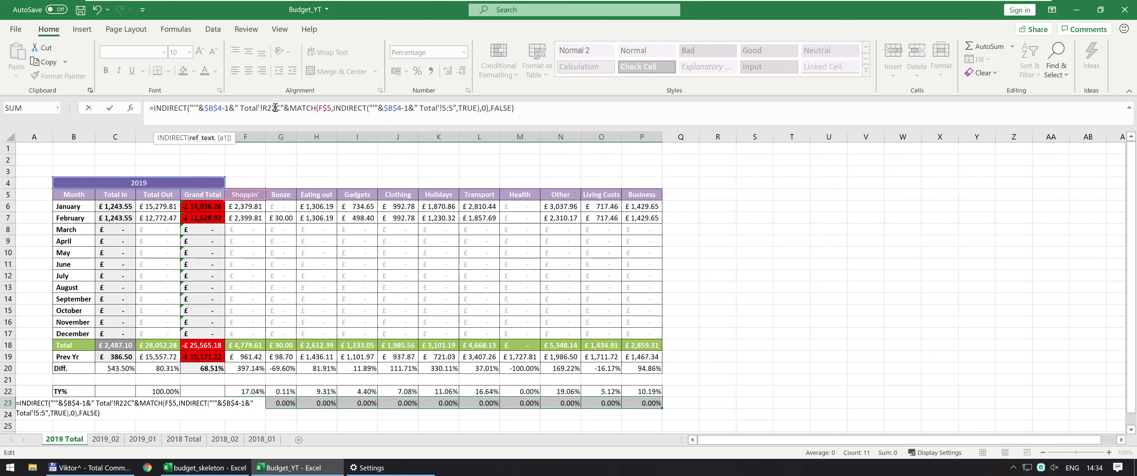
pyautogui.hotkey('ctrl', 'Return')
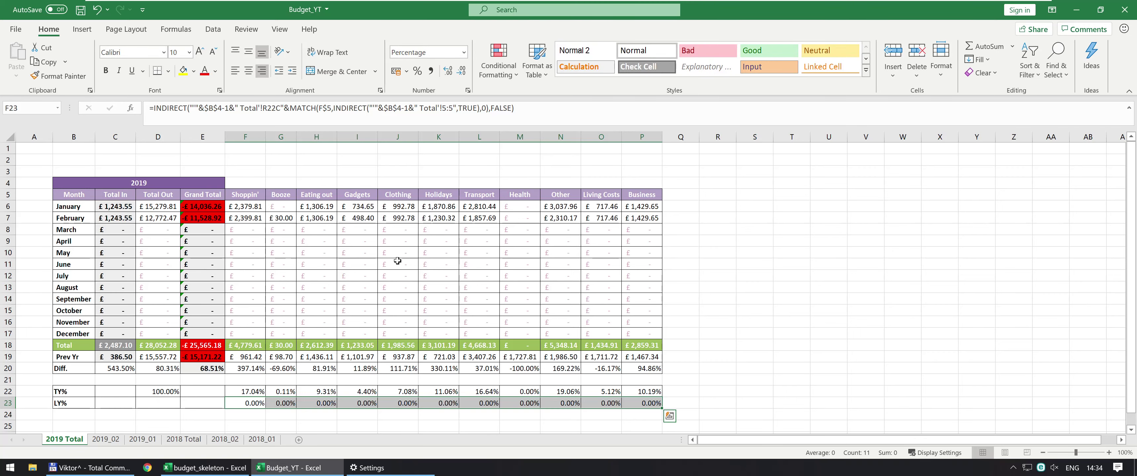
# Step: Copy the TY% formulas in F22:P22 into the same row of the 2018 Total sheet, starting at F22
pyautogui.click(250, 391)
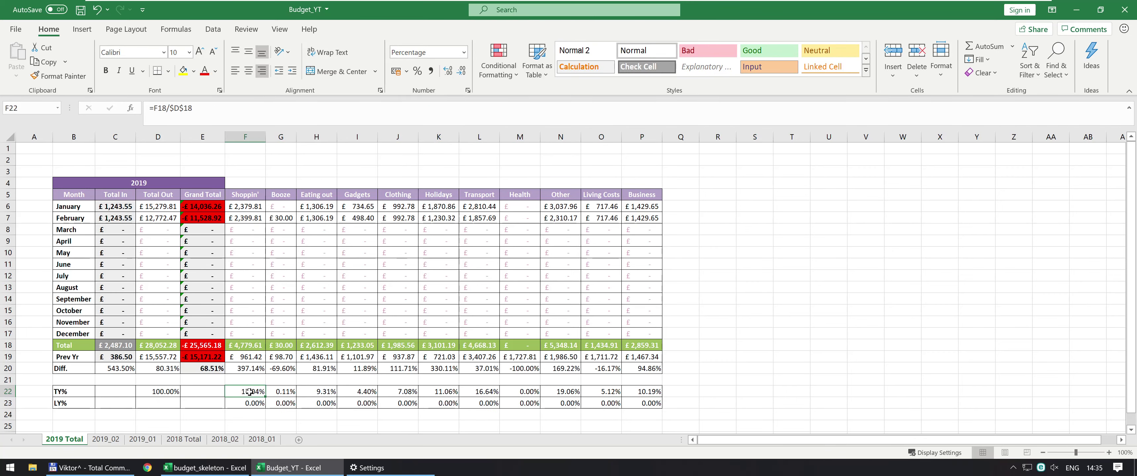
pyautogui.hotkey('shift', 'ctrl', 'Right')
pyautogui.hotkey('ctrl', 'c')
pyautogui.hotkey('ctrl', 'pagedown')
pyautogui.hotkey('ctrl', 'pagedown')
pyautogui.hotkey('ctrl', 'pagedown')
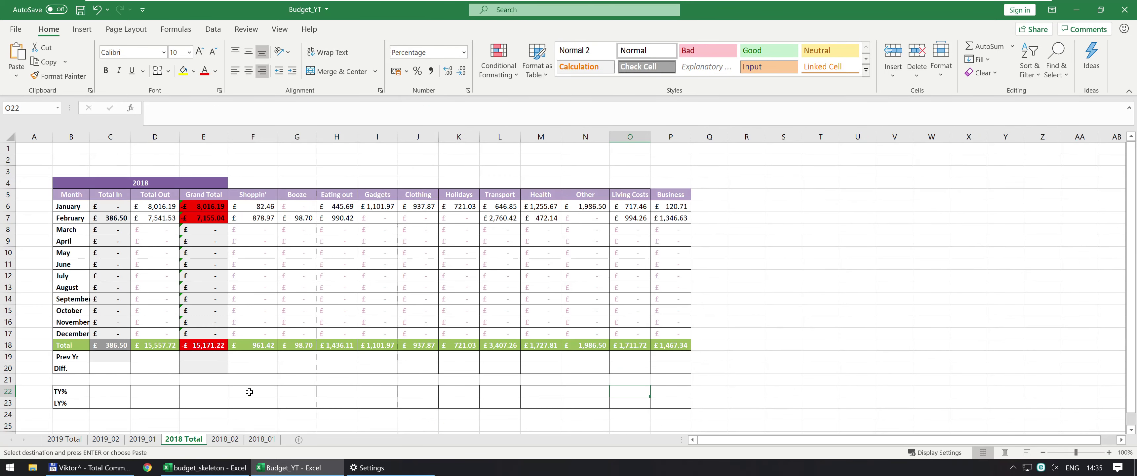
pyautogui.click(216, 390)
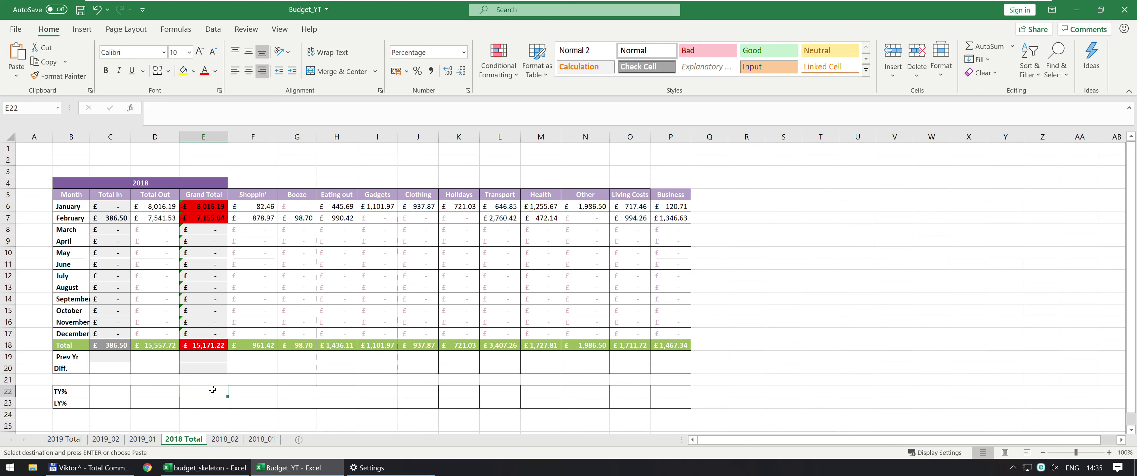
pyautogui.click(237, 389)
pyautogui.hotkey('ctrl', 'v')
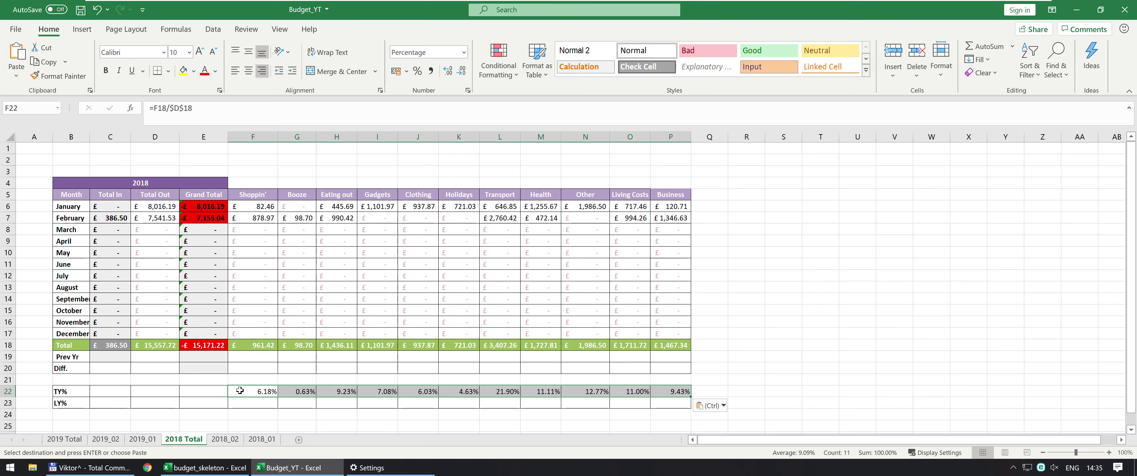
# Step: Copy the LY% formula from F23 into the Total Out cell D23 on the 2019 Total sheet
pyautogui.click(64, 439)
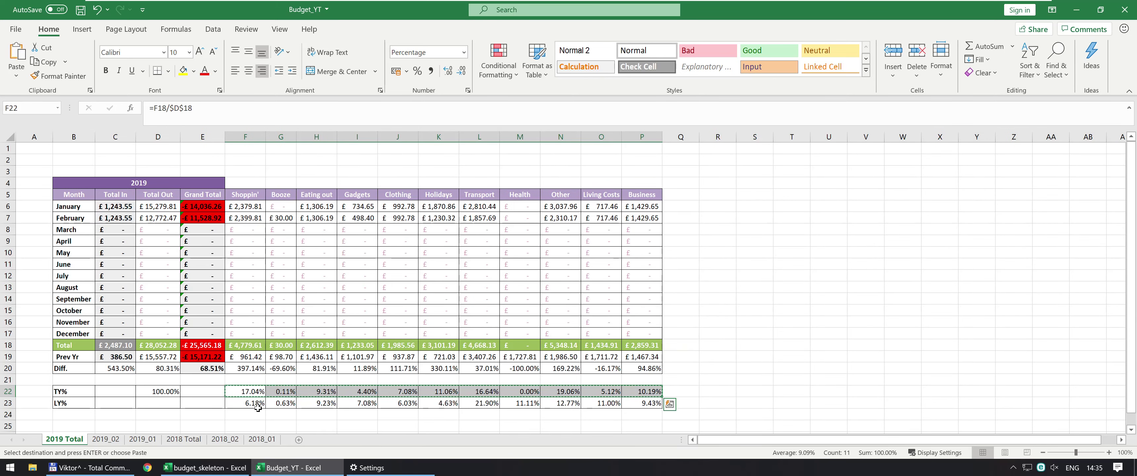
pyautogui.click(164, 392)
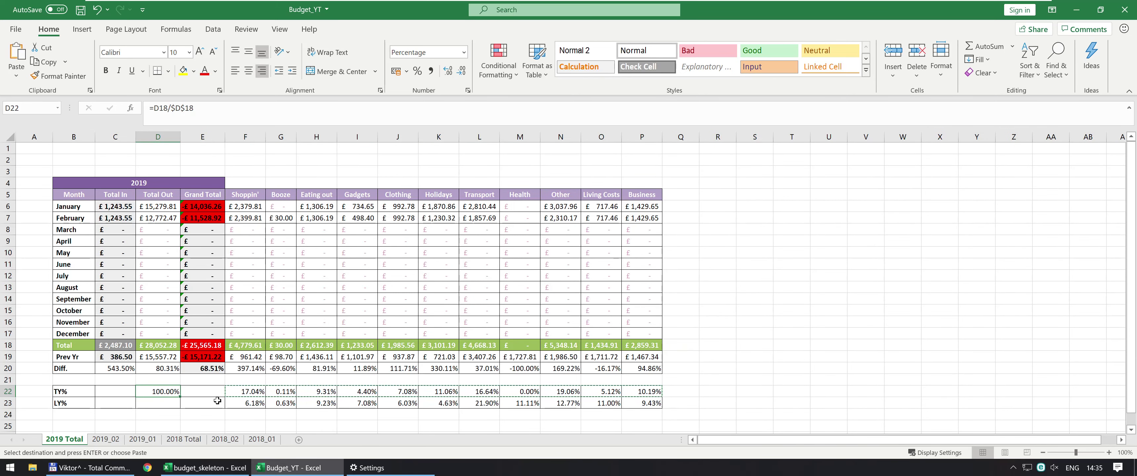
pyautogui.click(251, 403)
pyautogui.hotkey('ctrl', 'c')
pyautogui.press('Left')
pyautogui.press('Left')
pyautogui.hotkey('ctrl', 'v')
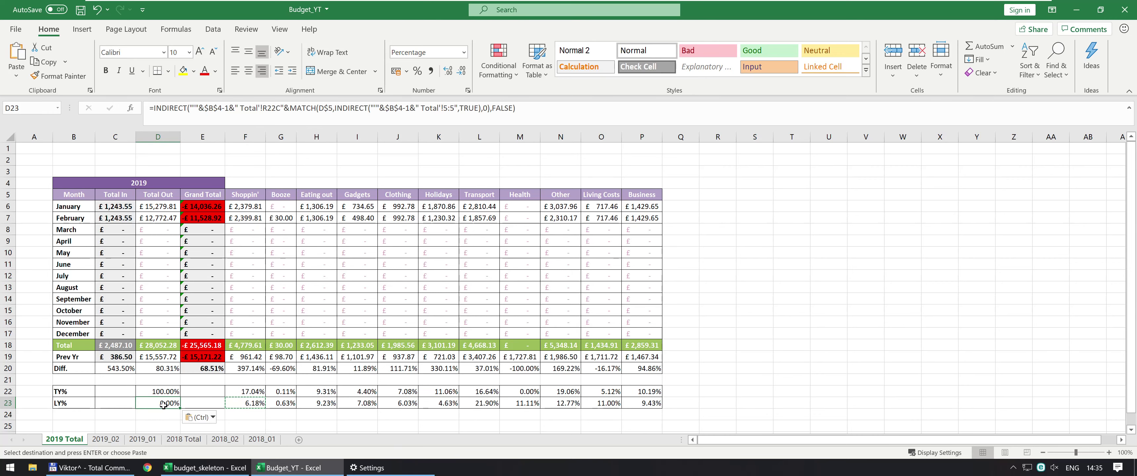
# Step: Copy the TY% formula from F22 into D22 on the 2018 Total sheet, and return to the 2019 Total sheet
pyautogui.click(184, 439)
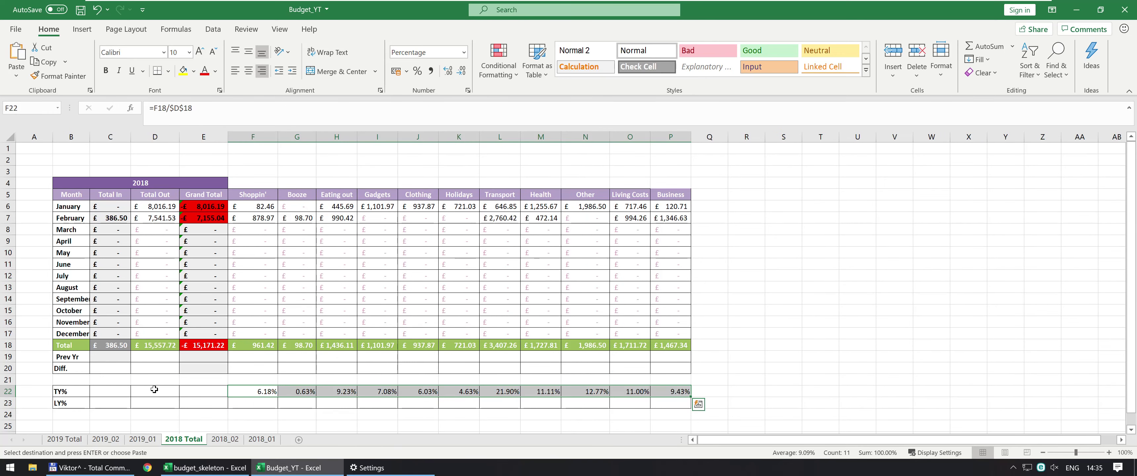
pyautogui.click(256, 386)
pyautogui.hotkey('ctrl', 'c')
pyautogui.click(159, 391)
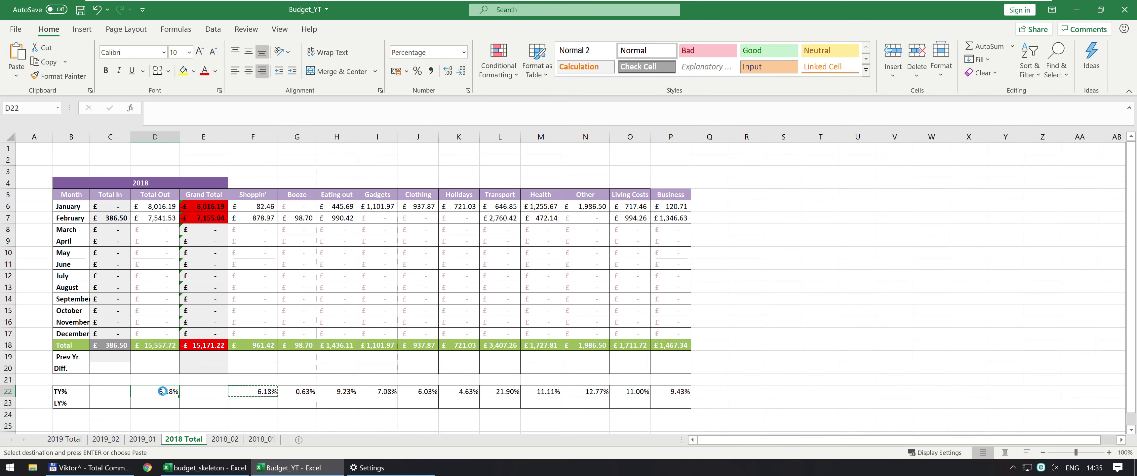
pyautogui.hotkey('ctrl', 'v')
pyautogui.click(64, 439)
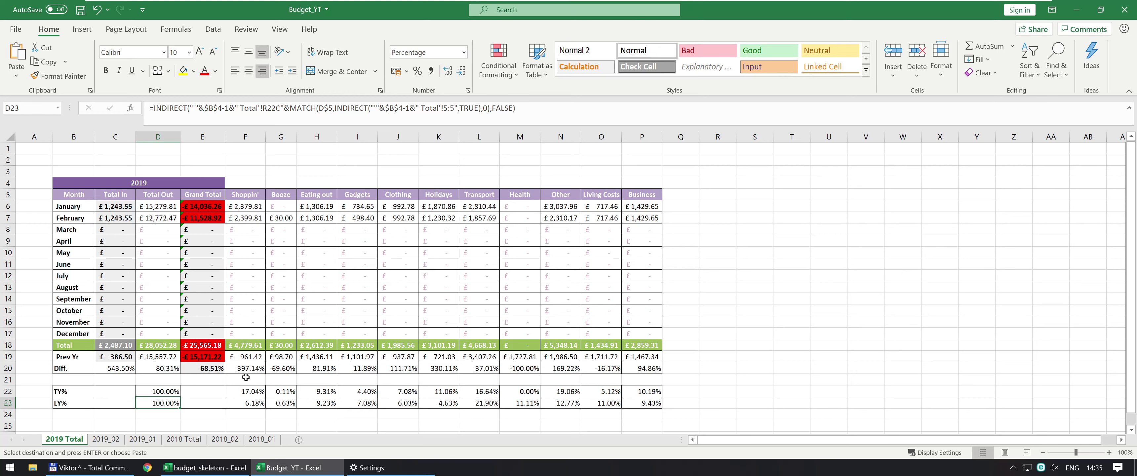
# Step: Switch to the budget_skeleton workbook and examine the Timeline sheet's annual and per-month tables and charts, plus the 2019 Total sheet's Total row
pyautogui.press('alt')
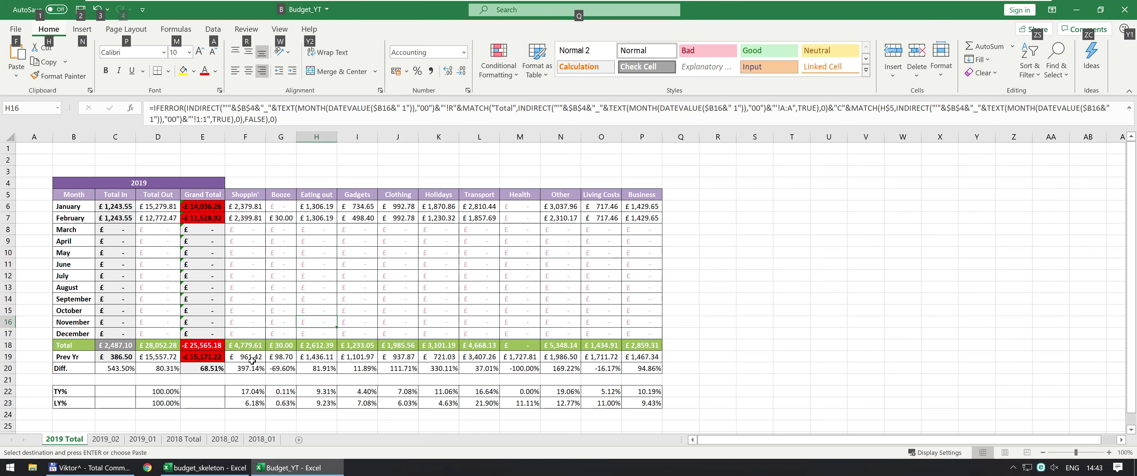
pyautogui.click(220, 471)
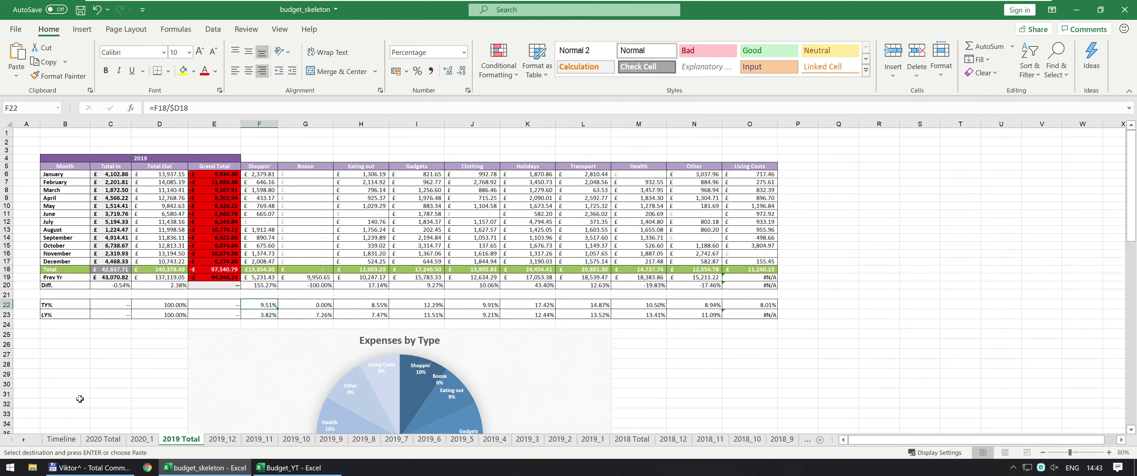
pyautogui.click(62, 439)
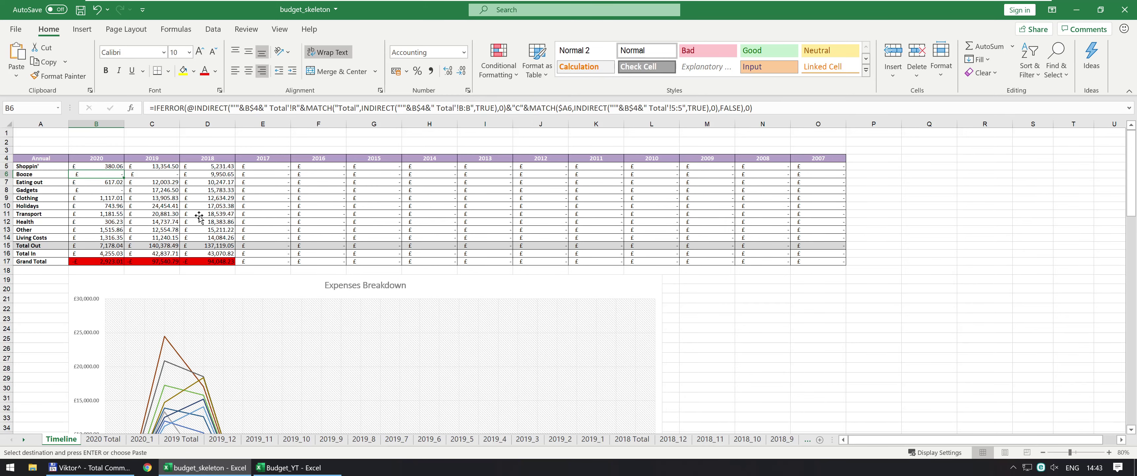
pyautogui.scroll(-5, 198, 216)
pyautogui.scroll(5, 198, 216)
pyautogui.scroll(-12, 161, 220)
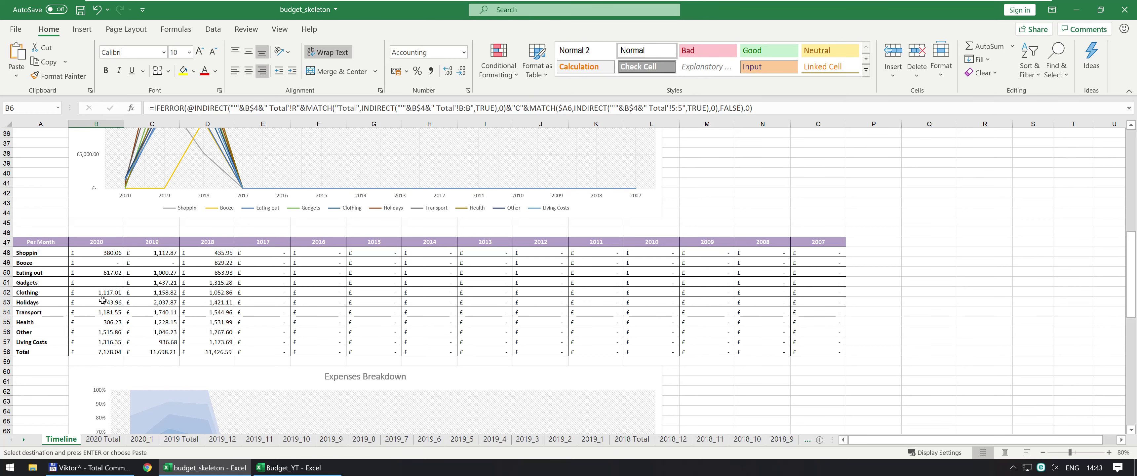
pyautogui.scroll(12, 226, 199)
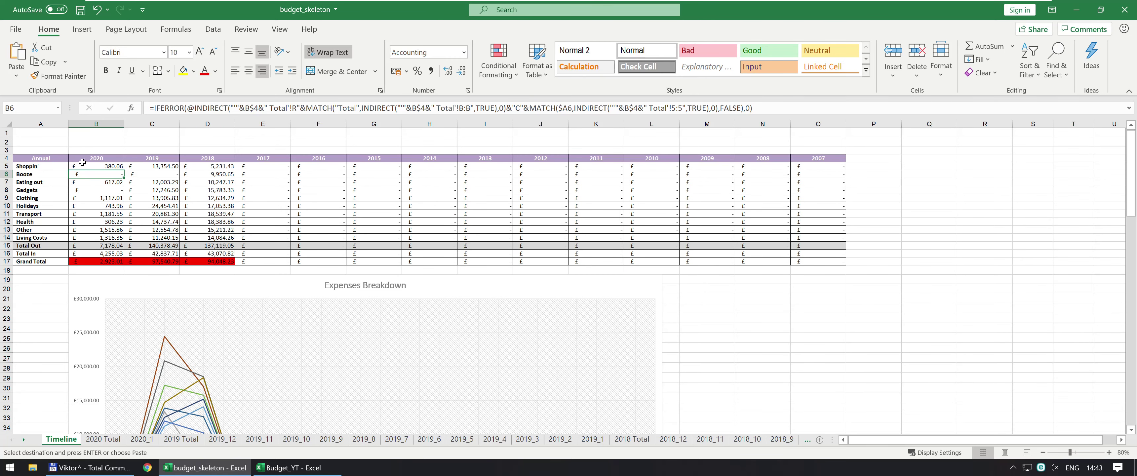
pyautogui.click(175, 437)
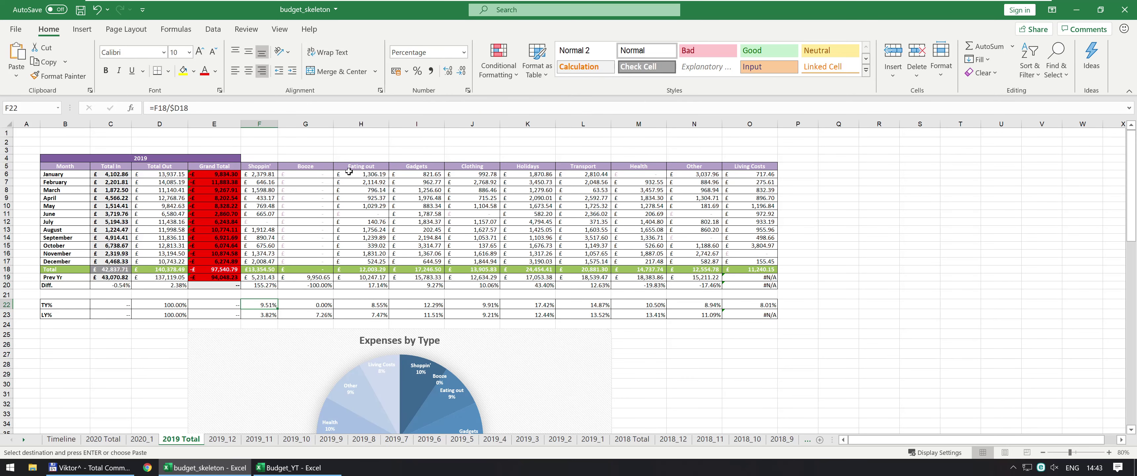
pyautogui.moveTo(256, 272); pyautogui.dragTo(747, 271)
pyautogui.hotkey('ctrl', 'v')
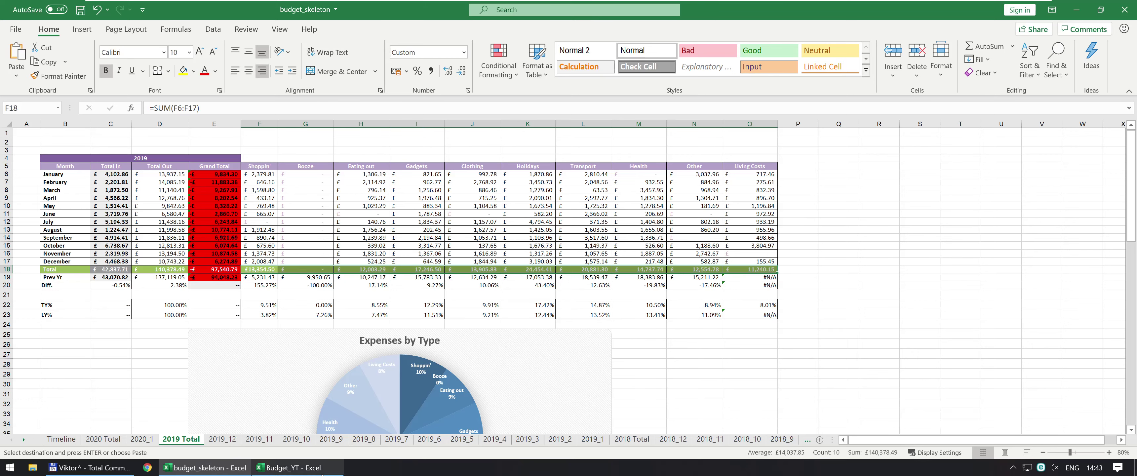
# Step: Add a new sheet to the Budget_YT workbook, place it before 2019 Total and rename it Timeline
pyautogui.click(293, 467)
pyautogui.rightClick(65, 438)
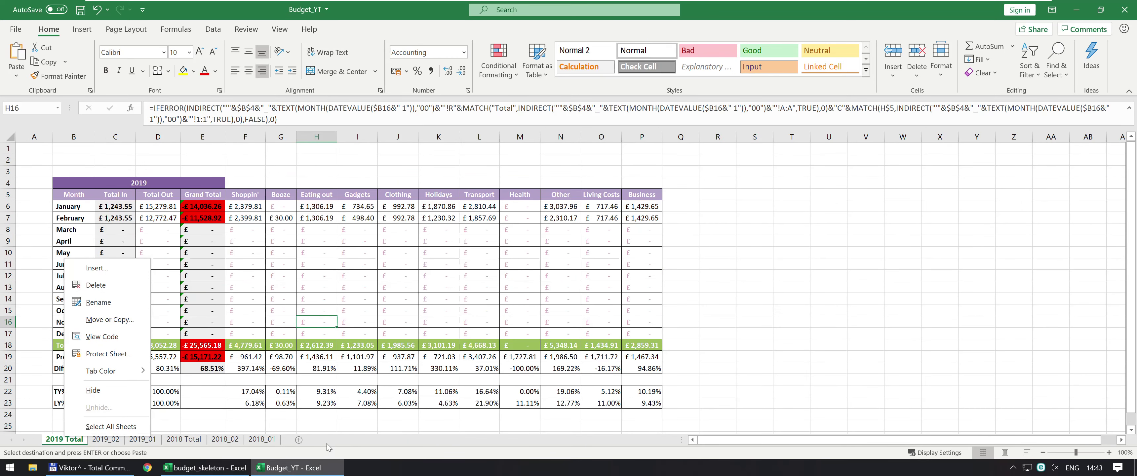
pyautogui.click(297, 439)
pyautogui.click(297, 440)
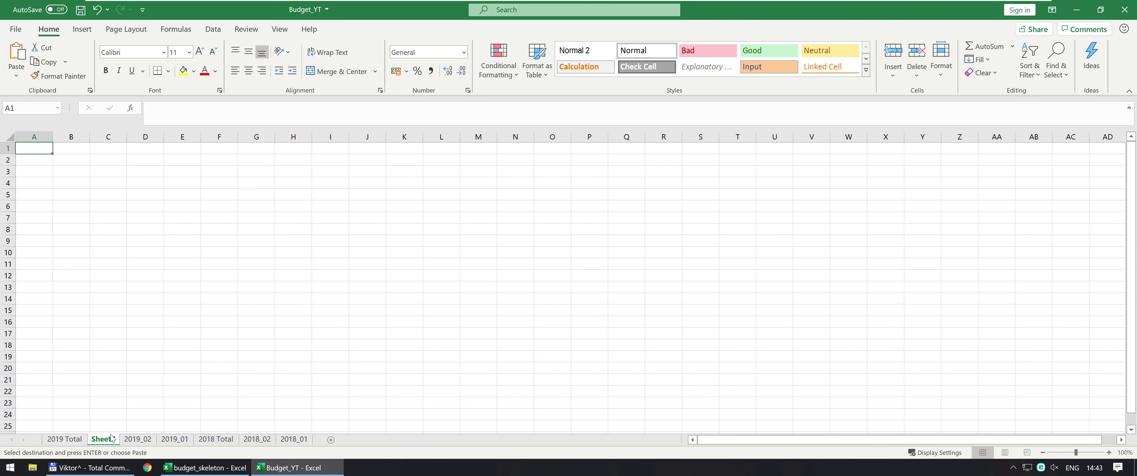
pyautogui.moveTo(111, 438); pyautogui.dragTo(62, 439)
pyautogui.doubleClick(63, 437)
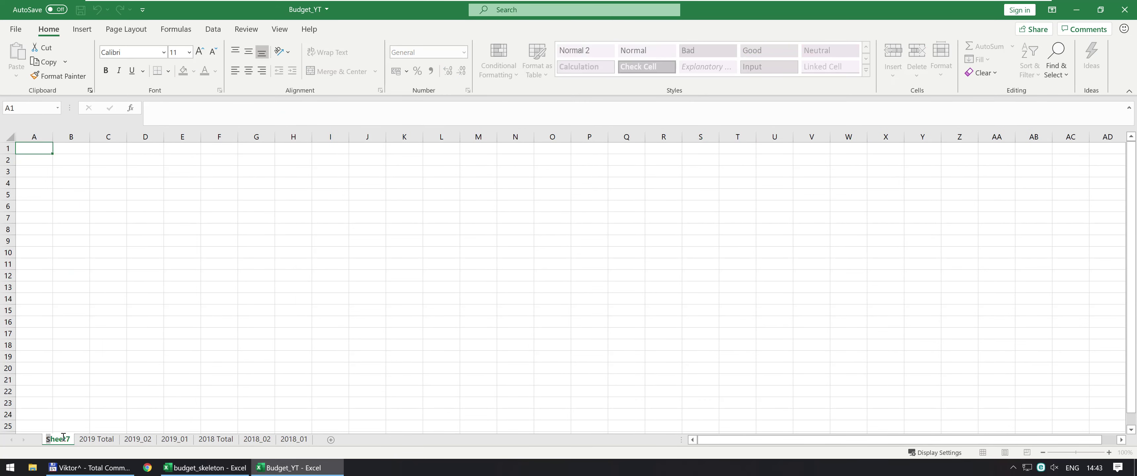
pyautogui.write('Timeline')
pyautogui.press('Return')
# Step: Copy the label column from Annual to Grand Total on budget_skeleton's Timeline sheet into Budget_YT's Timeline sheet, starting at A4
pyautogui.hotkey('alt', 'Tab')
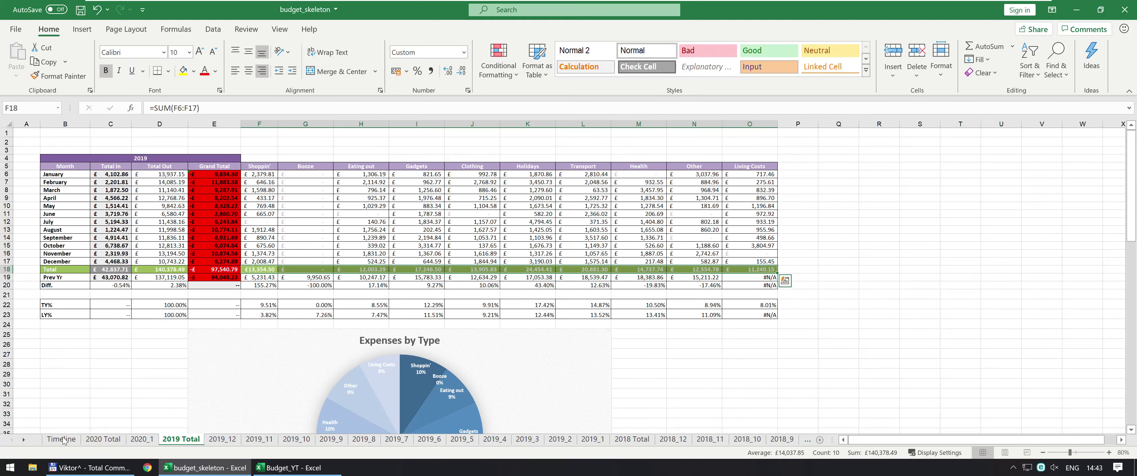
pyautogui.click(61, 439)
pyautogui.click(44, 157)
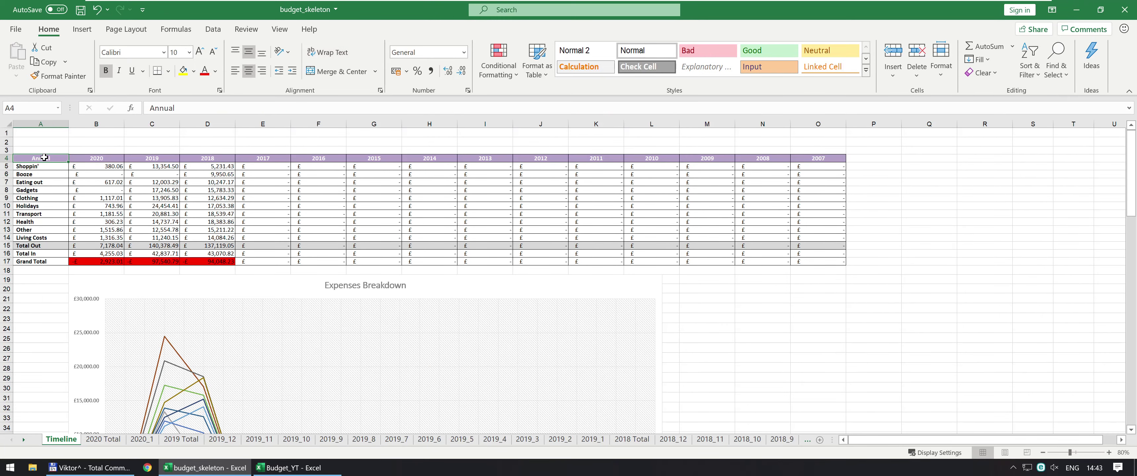
pyautogui.hotkey('ctrl', 'shift', 'Down')
pyautogui.hotkey('ctrl', 'c')
pyautogui.hotkey('alt', 'Tab')
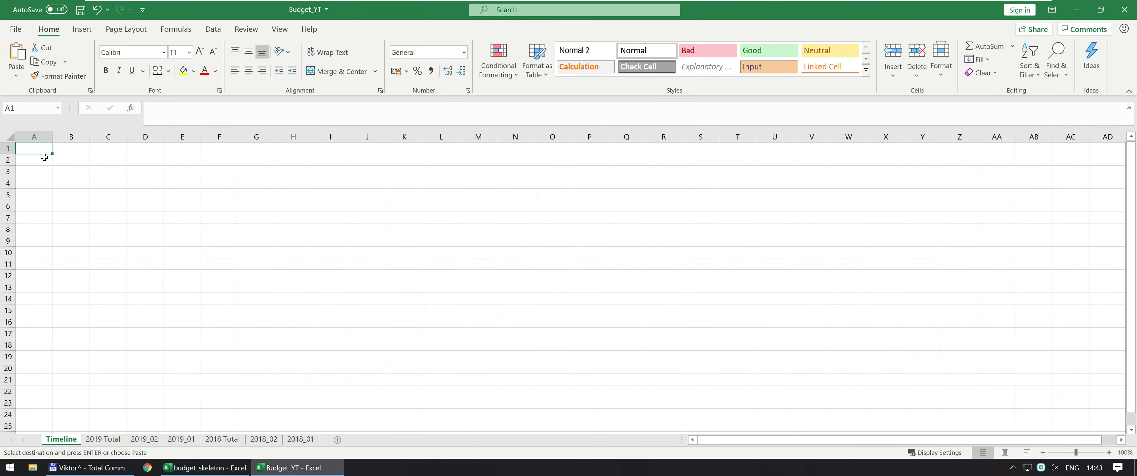
pyautogui.hotkey('alt', 'Tab')
pyautogui.hotkey('alt', 'Tab')
pyautogui.press('Down')
pyautogui.press('Down')
pyautogui.press('Down')
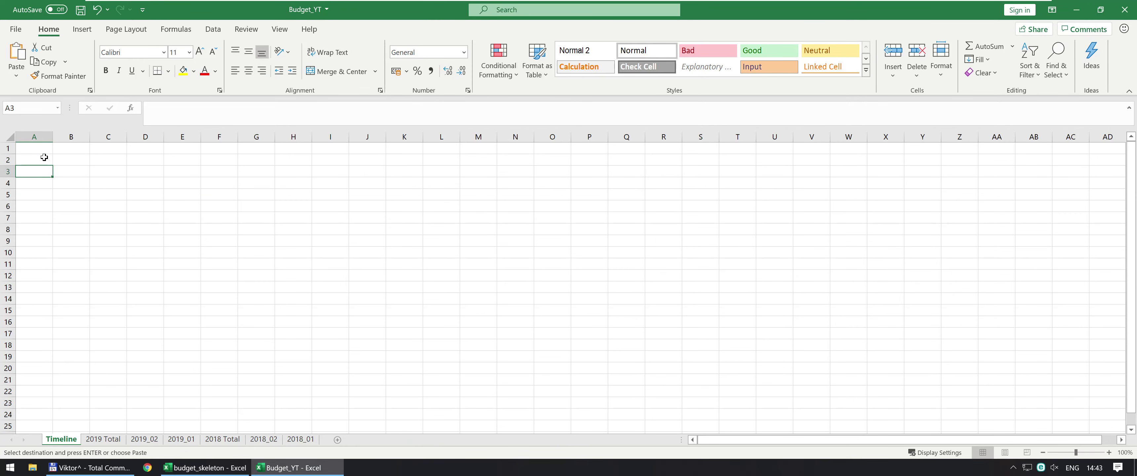
pyautogui.hotkey('ctrl', 'v')
pyautogui.press('Escape')
# Step: Enter the formula =YEAR(NOW()) in B4 as the first year header
pyautogui.press('Right')
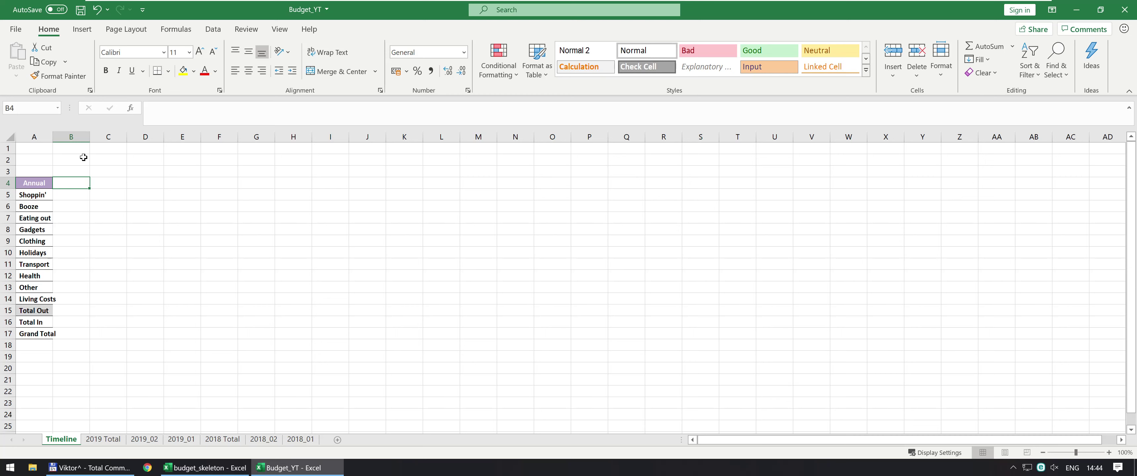
pyautogui.write('=ye')
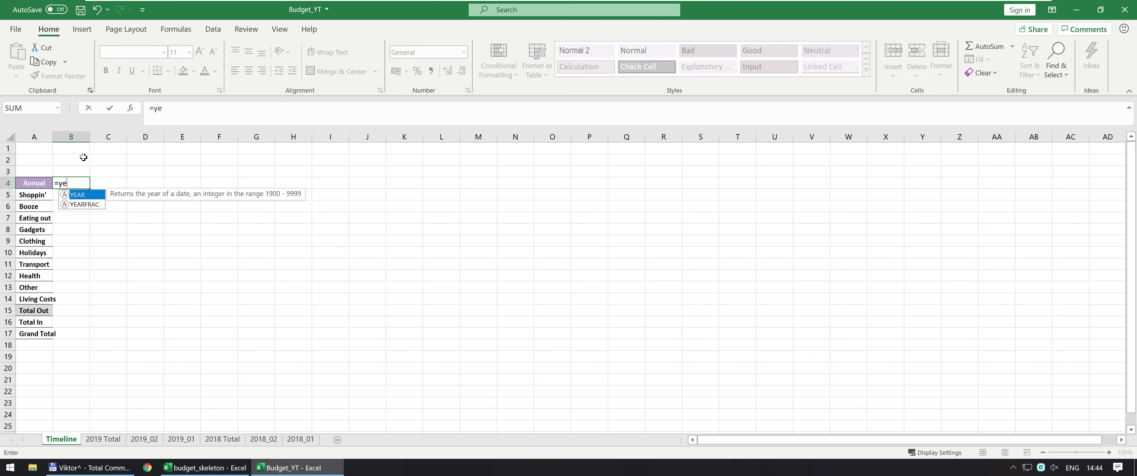
pyautogui.press('Tab')
pyautogui.write('now())')
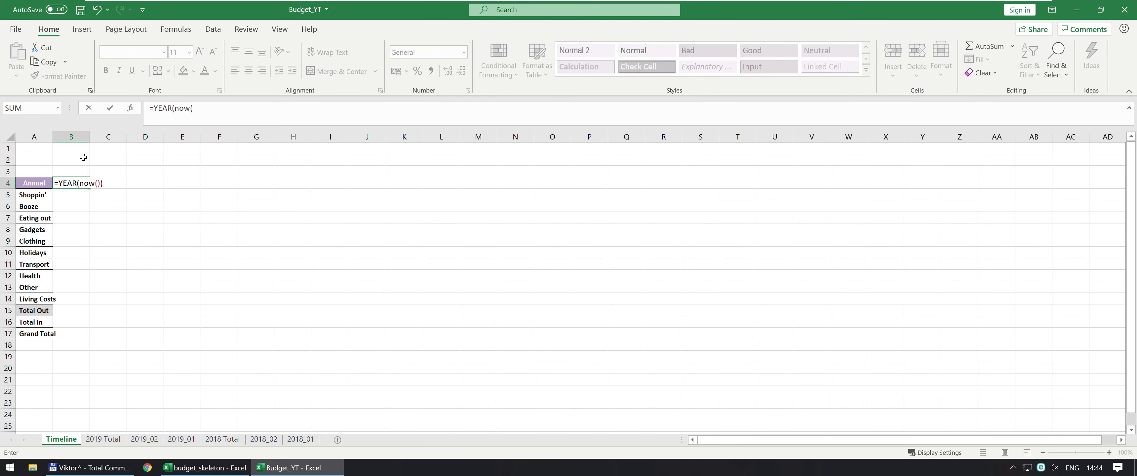
pyautogui.press('Return')
pyautogui.press('Up')
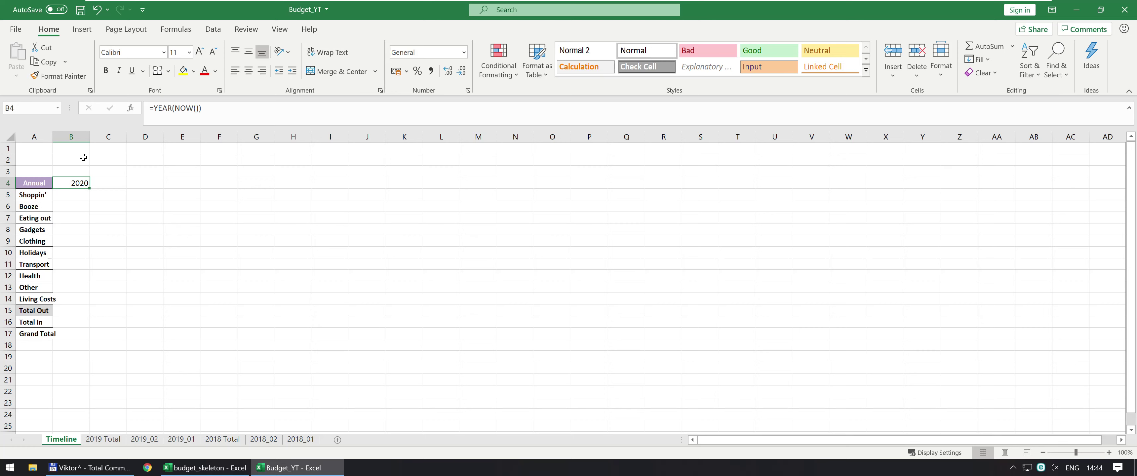
# Step: Try the formula =B4-1 in C4 for the previous year's header, and clear the cell
pyautogui.press('Right')
pyautogui.write('=')
pyautogui.press('Left')
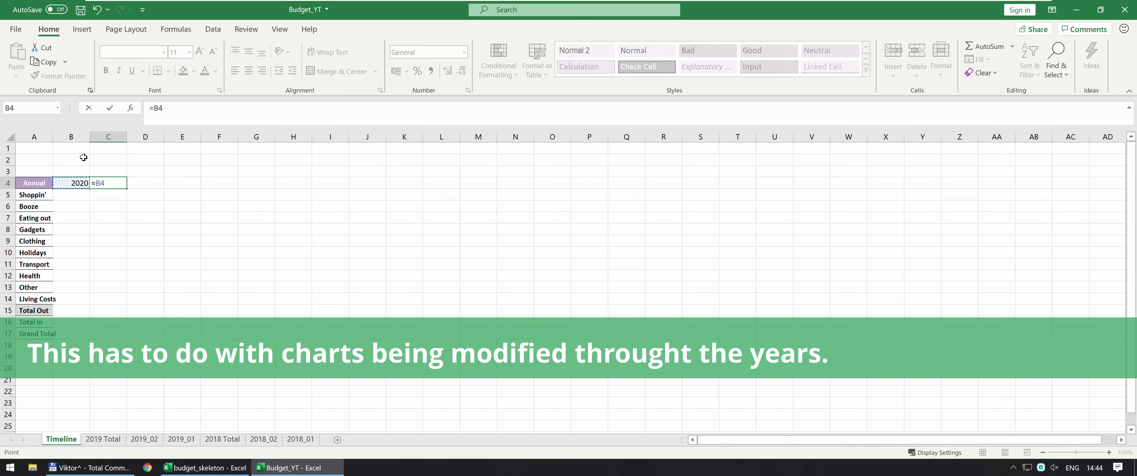
pyautogui.write('-1')
pyautogui.press('Return')
pyautogui.press('Up')
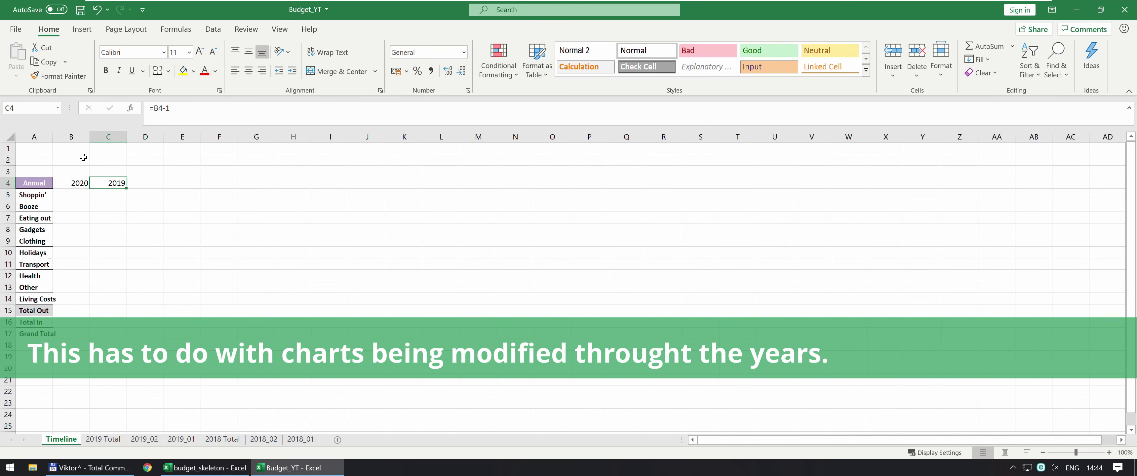
pyautogui.press('Delete')
pyautogui.press('Left')
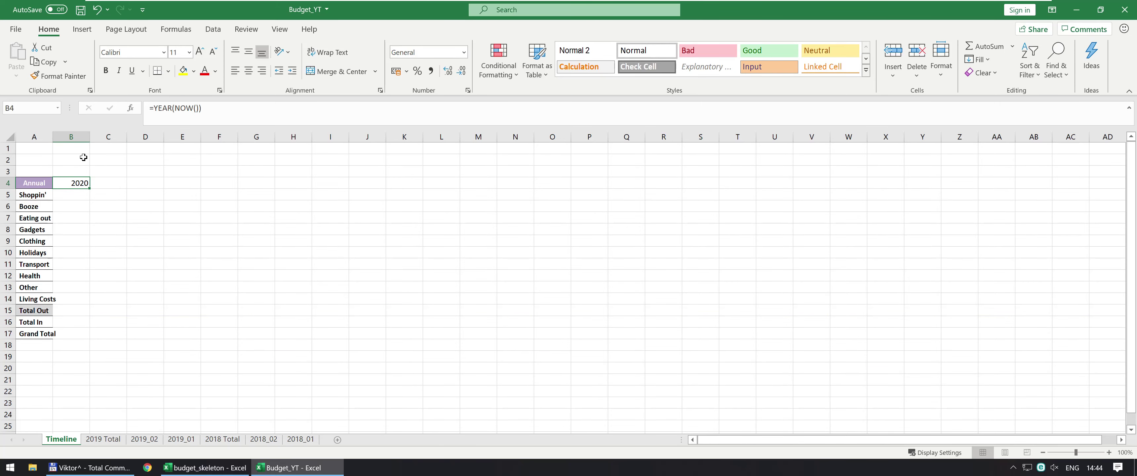
pyautogui.press('Right')
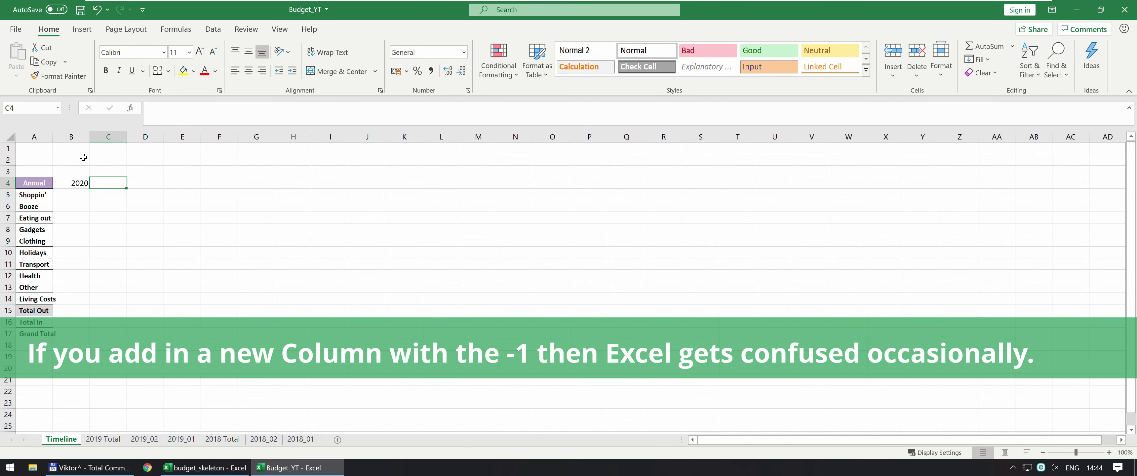
# Step: Check the year header formula in budget_skeleton and extend B4 in Budget_YT to =YEAR(NOW())-COLUMN()+2
pyautogui.hotkey('alt', 'Tab')
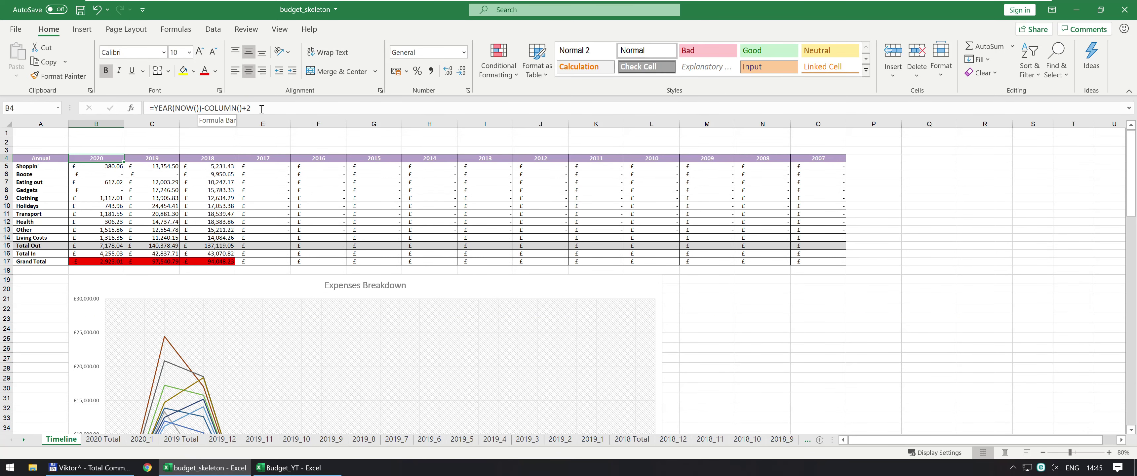
pyautogui.hotkey('alt', 'Tab')
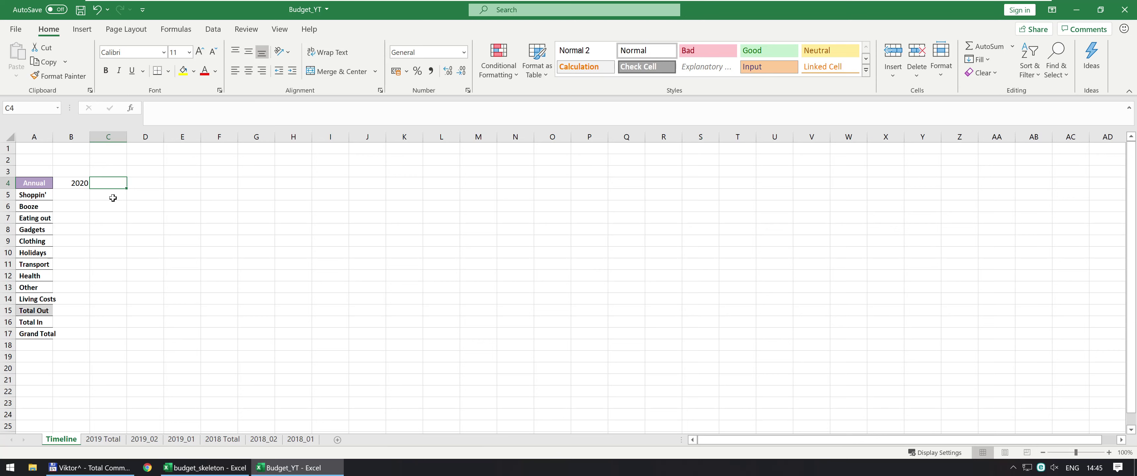
pyautogui.click(74, 183)
pyautogui.click(246, 110)
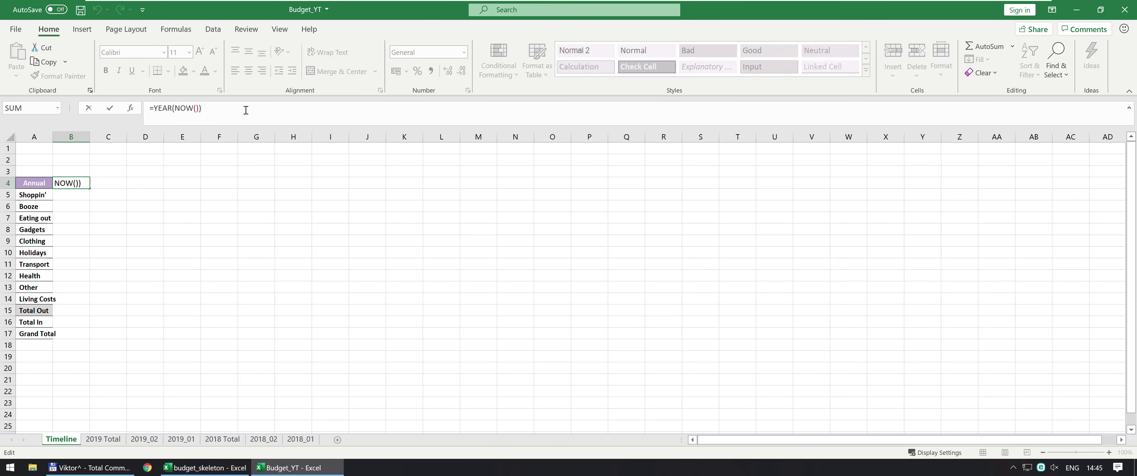
pyautogui.write('-COLUMN(')
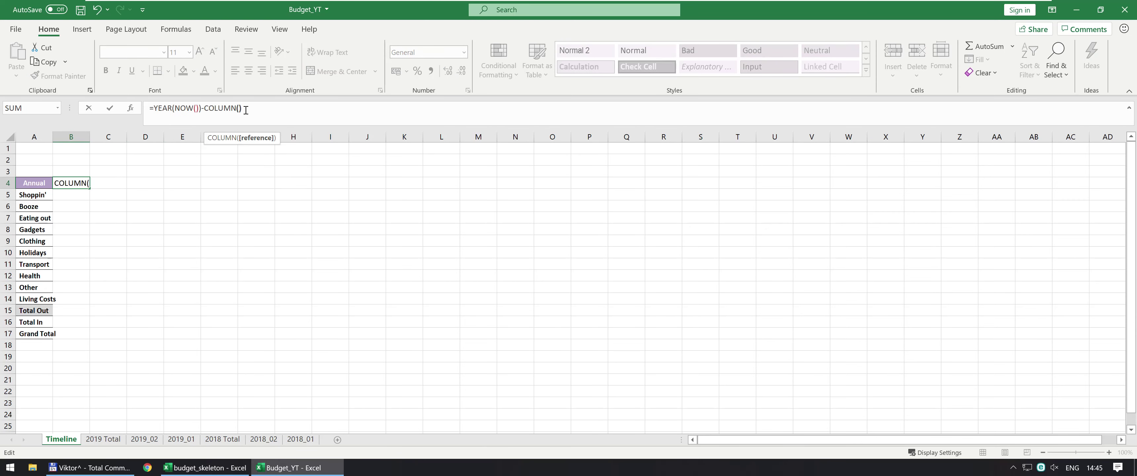
pyautogui.write(')')
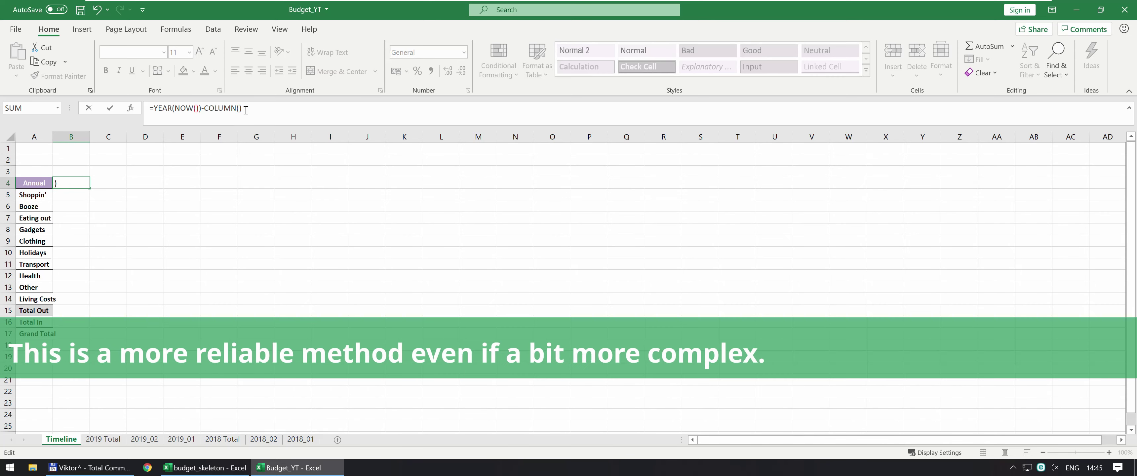
pyautogui.write('+2')
pyautogui.press('Return')
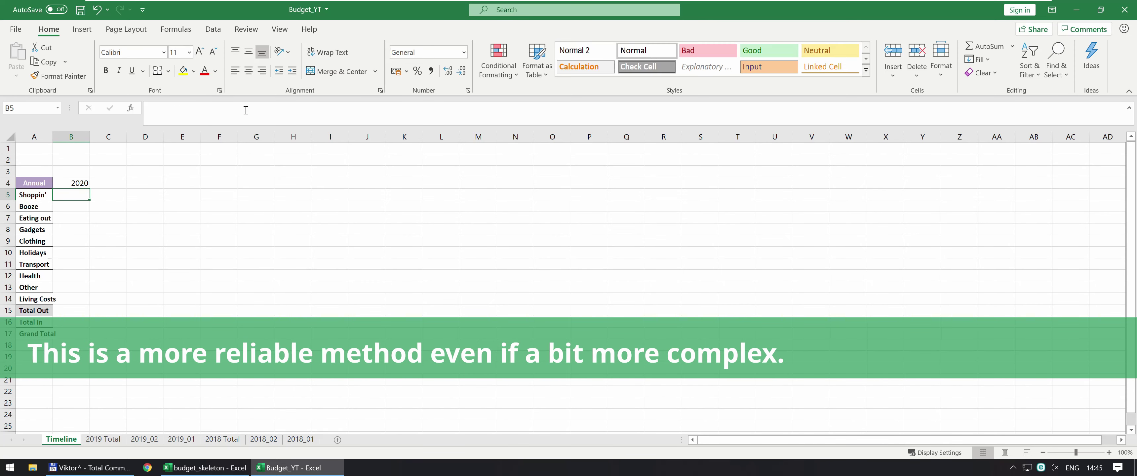
# Step: Copy the year header formula from B4 into C4:G4 on the Timeline sheet
pyautogui.press('Up')
pyautogui.hotkey('ctrl', 'c')
pyautogui.press('Right')
pyautogui.hotkey('shift', 'Right')
pyautogui.hotkey('shift', 'Right')
pyautogui.hotkey('shift', 'Right')
pyautogui.hotkey('shift', 'Right')
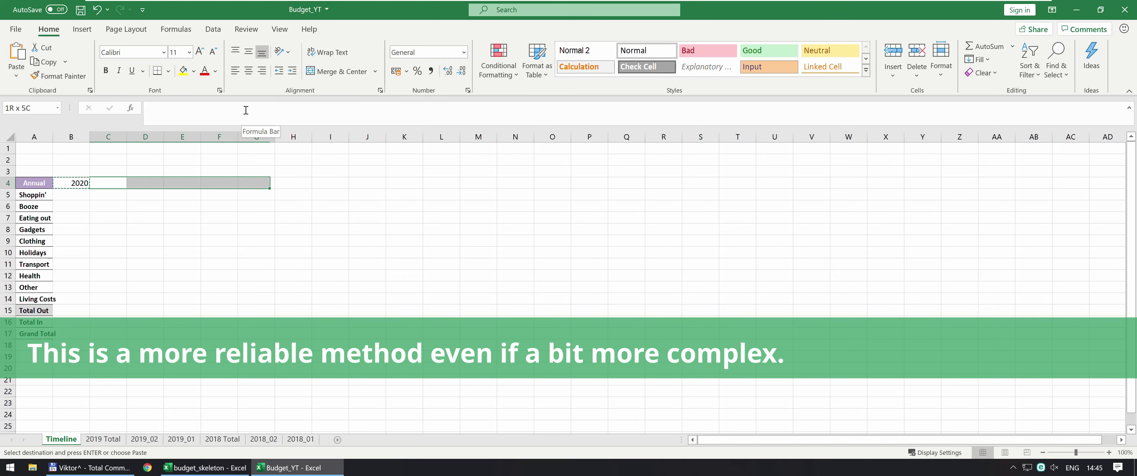
pyautogui.hotkey('ctrl', 'v')
pyautogui.press('Right')
pyautogui.press('Right')
pyautogui.press('Right')
pyautogui.press('Right')
pyautogui.press('Right')
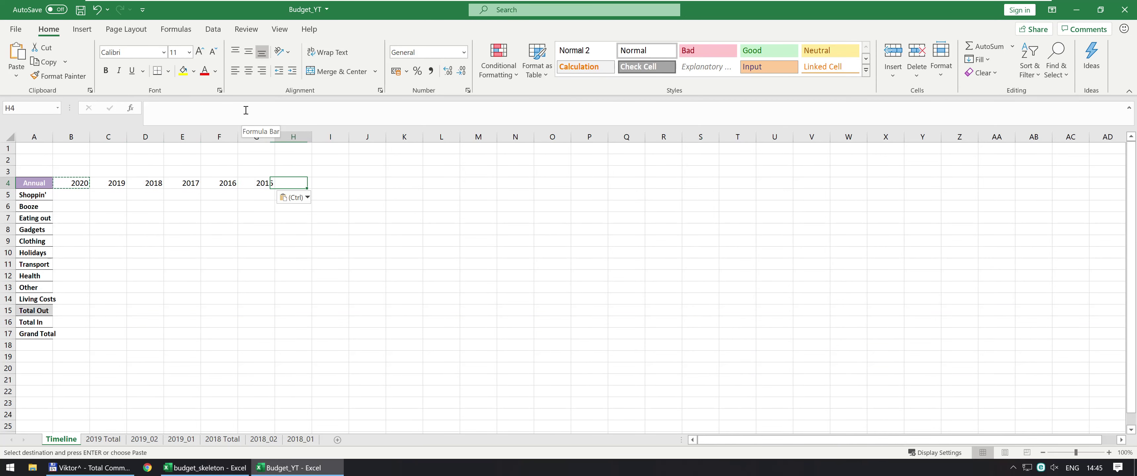
pyautogui.press('Left')
pyautogui.press('Left')
pyautogui.hotkey('ctrl', 'Left')
pyautogui.press('Right')
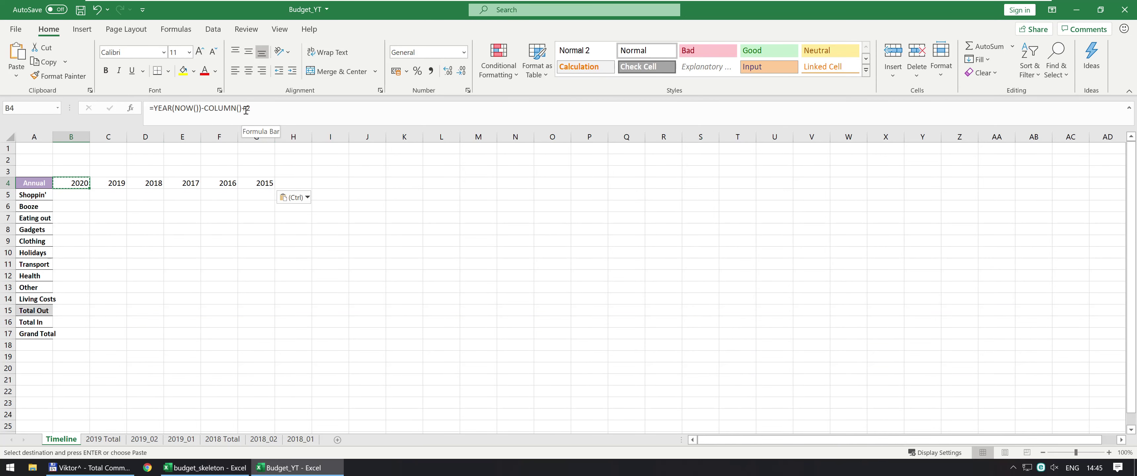
pyautogui.press('Right')
pyautogui.hotkey('ctrl', 'Left')
# Step: Switch to budget_skeleton and copy the range B4:G17, from the year headers to Grand Total, on its Timeline sheet
pyautogui.hotkey('alt', 'Tab')
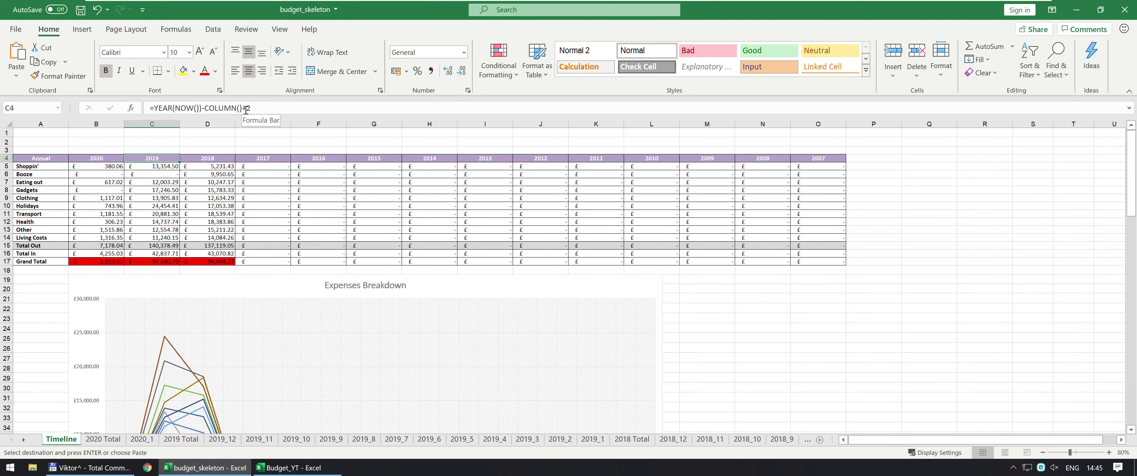
pyautogui.hotkey('shift', 'Right')
pyautogui.hotkey('shift', 'Down')
pyautogui.hotkey('shift', 'Down')
pyautogui.hotkey('shift', 'Right')
pyautogui.hotkey('shift', 'Down')
pyautogui.hotkey('shift', 'Down')
pyautogui.hotkey('shift', 'Down')
pyautogui.hotkey('shift', 'Down')
pyautogui.hotkey('shift', 'Down')
pyautogui.hotkey('shift', 'Right')
pyautogui.hotkey('shift', 'Down')
pyautogui.hotkey('shift', 'Down')
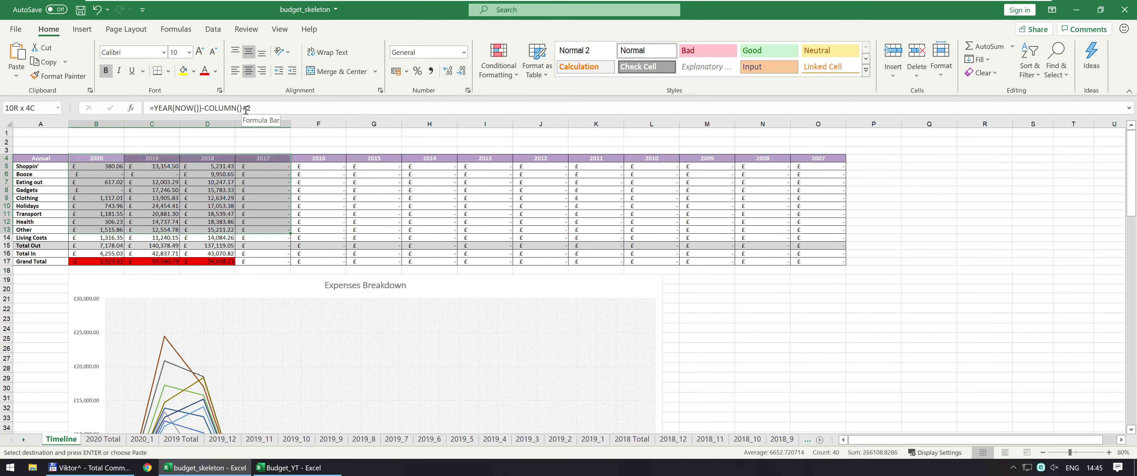
pyautogui.hotkey('shift', 'Right')
pyautogui.hotkey('shift', 'Down')
pyautogui.hotkey('shift', 'Right')
pyautogui.hotkey('shift', 'Down')
pyautogui.hotkey('shift', 'Down')
pyautogui.hotkey('ctrl', 'q')
pyautogui.press('Right')
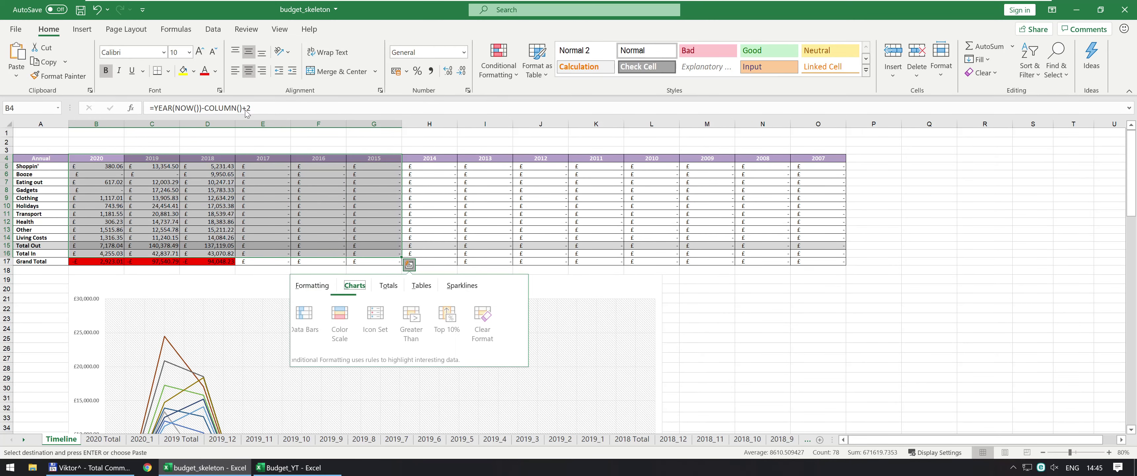
pyautogui.press('Escape')
pyautogui.hotkey('shift', 'Down')
pyautogui.hotkey('ctrl', 'c')
# Step: Paste only the formats of the copied range onto Budget_YT's Timeline sheet, starting at B4
pyautogui.hotkey('alt', 'Tab')
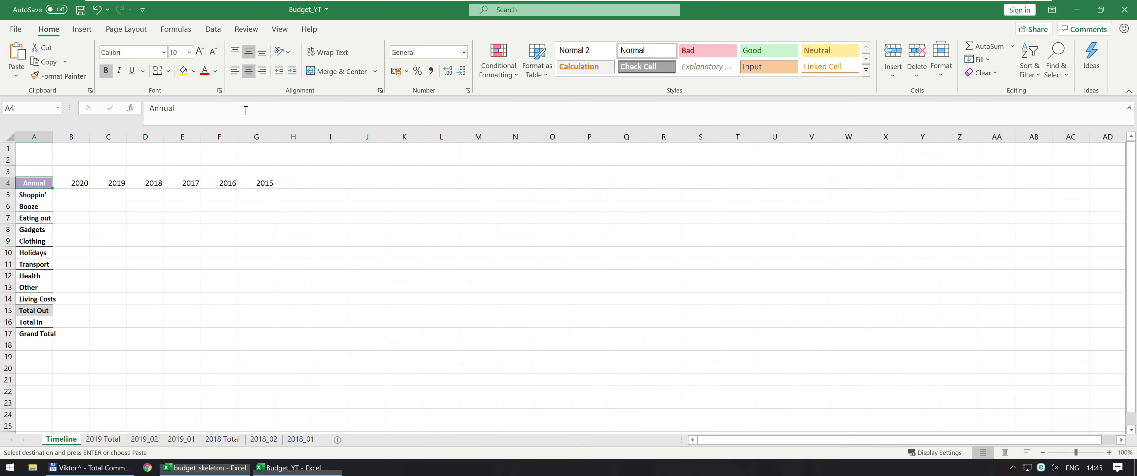
pyautogui.press('Right')
pyautogui.press('Left')
pyautogui.press('Right')
pyautogui.hotkey('ctrl', 'alt', 'v')
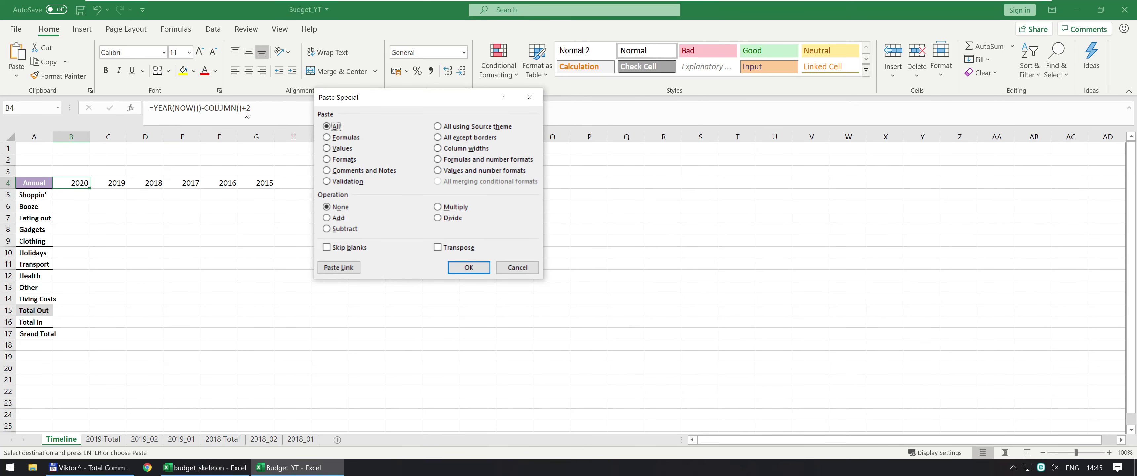
pyautogui.press('t')
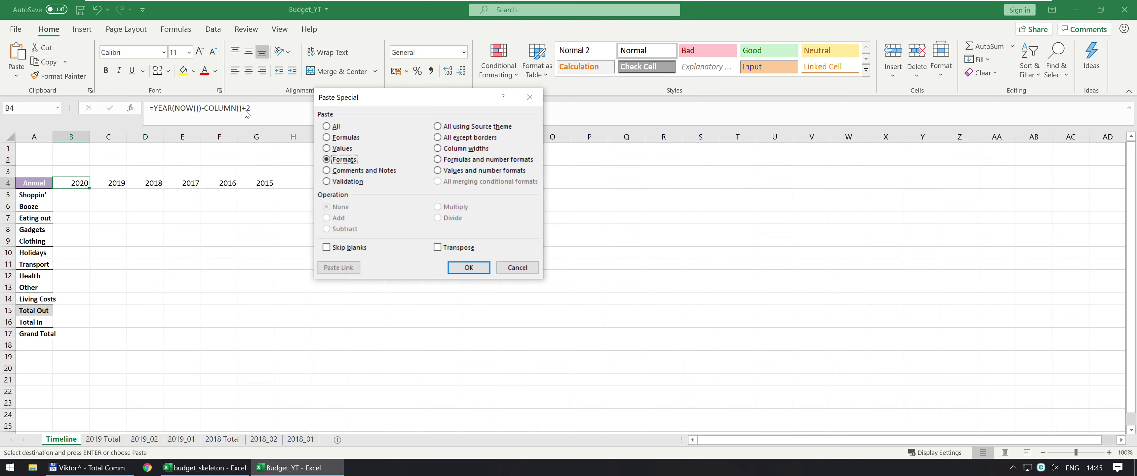
pyautogui.press('Return')
pyautogui.press('Left')
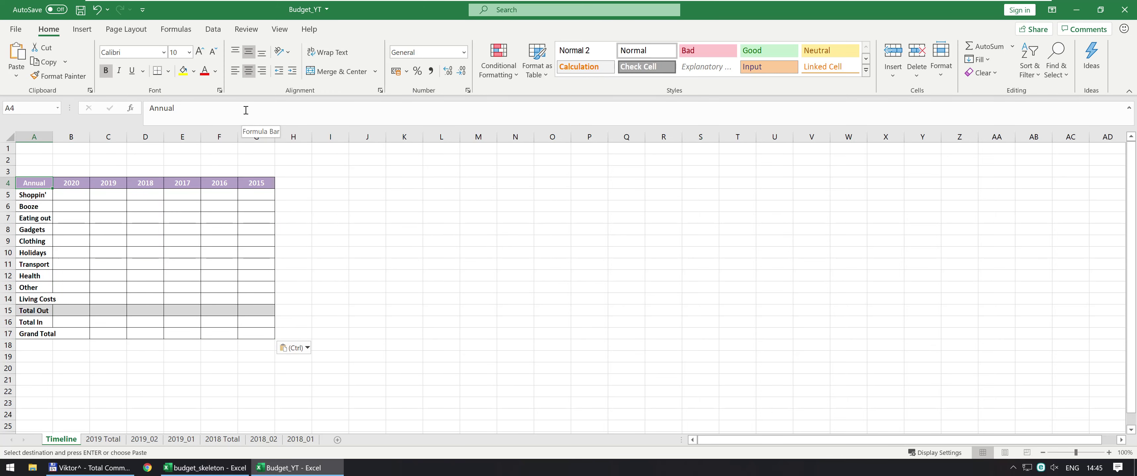
# Step: AutoFit the width of column A to the labels from Annual to Grand Total
pyautogui.hotkey('ctrl', 'shift', 'Down')
pyautogui.press('alt')
pyautogui.press('h')
pyautogui.press('o')
pyautogui.press('i')
pyautogui.press('Right')
pyautogui.press('Down')
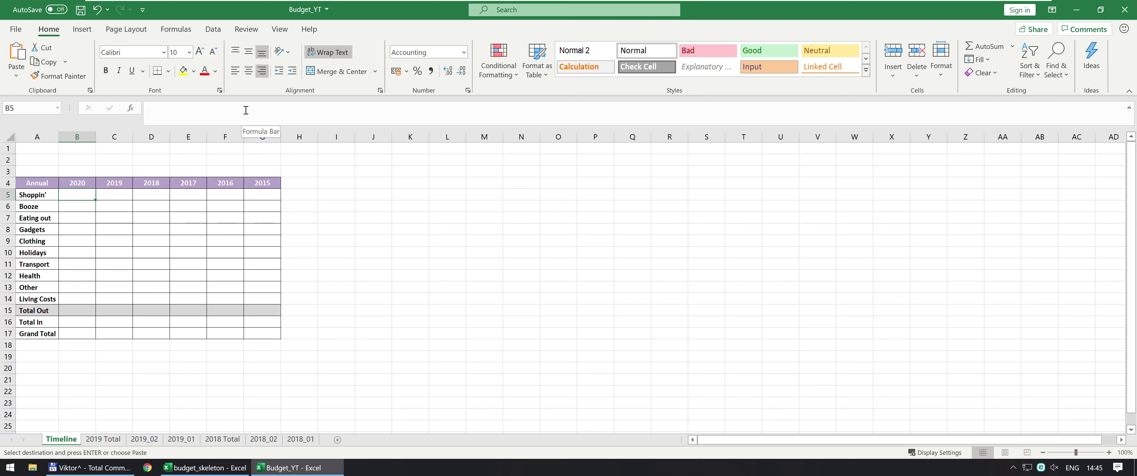
# Step: Check row 18 on 2019 Total and begin Timeline's C5 formula with =INDIRECT("'"&$C4&" Total'!R18C"&
pyautogui.press('Right')
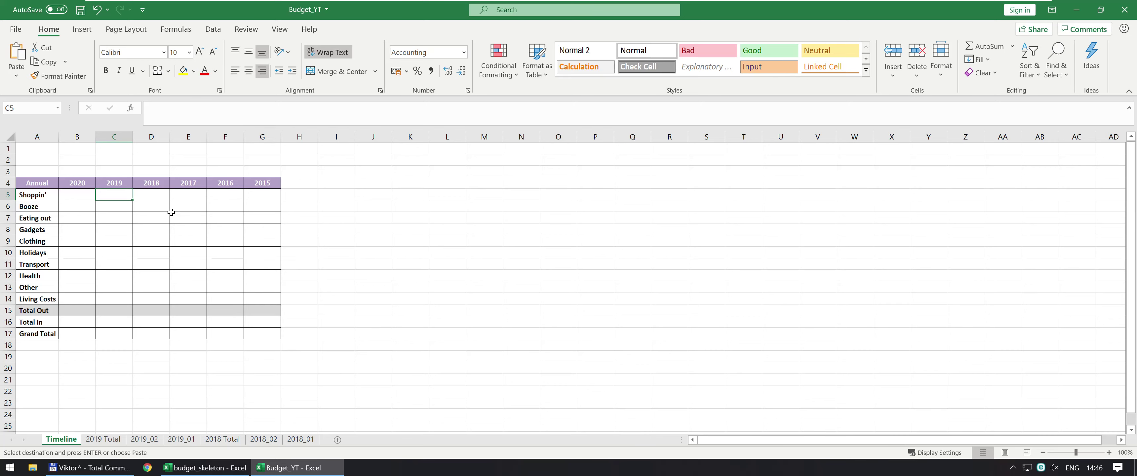
pyautogui.click(146, 438)
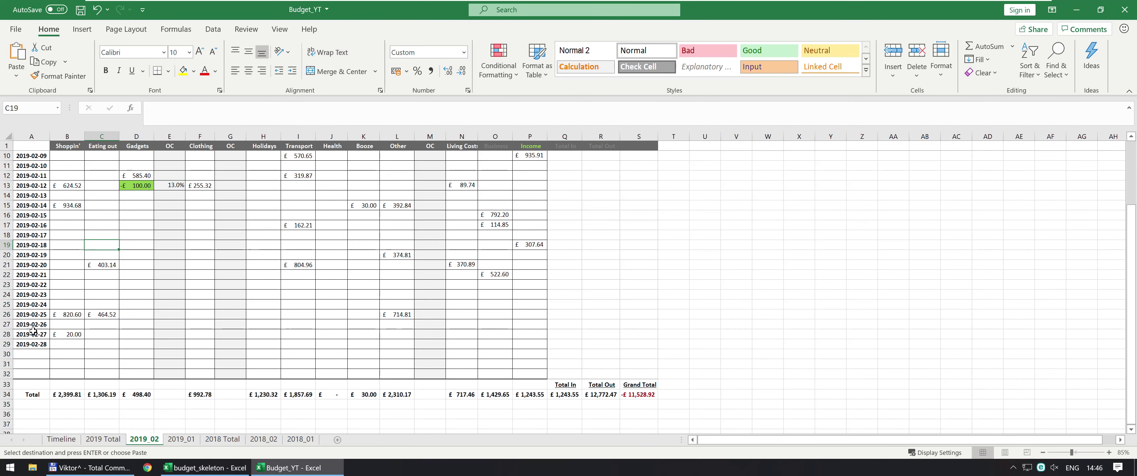
pyautogui.click(89, 438)
pyautogui.click(69, 345)
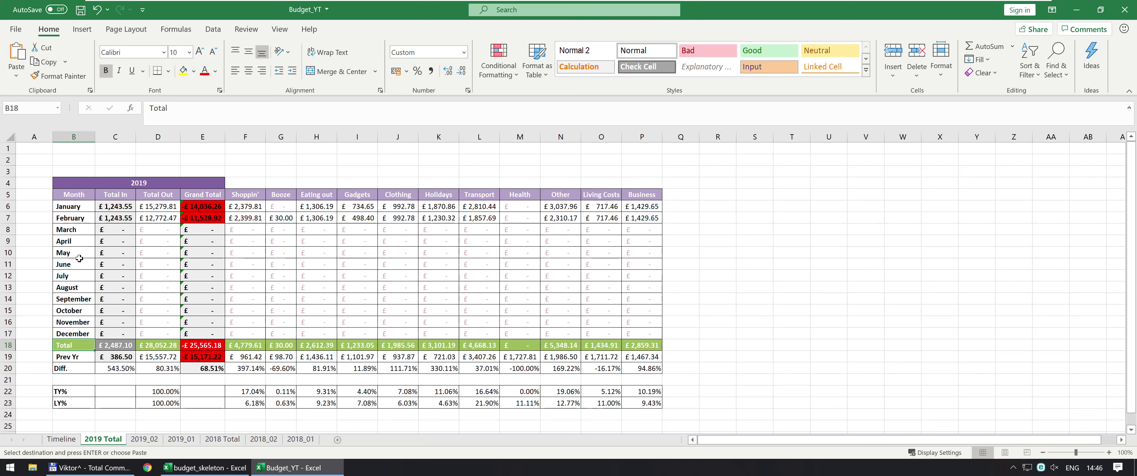
pyautogui.click(8, 344)
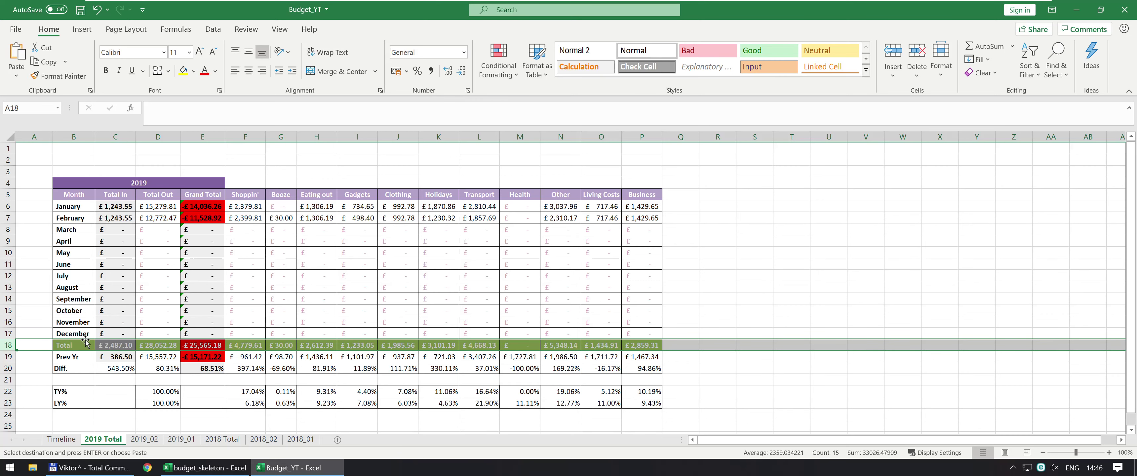
pyautogui.click(62, 439)
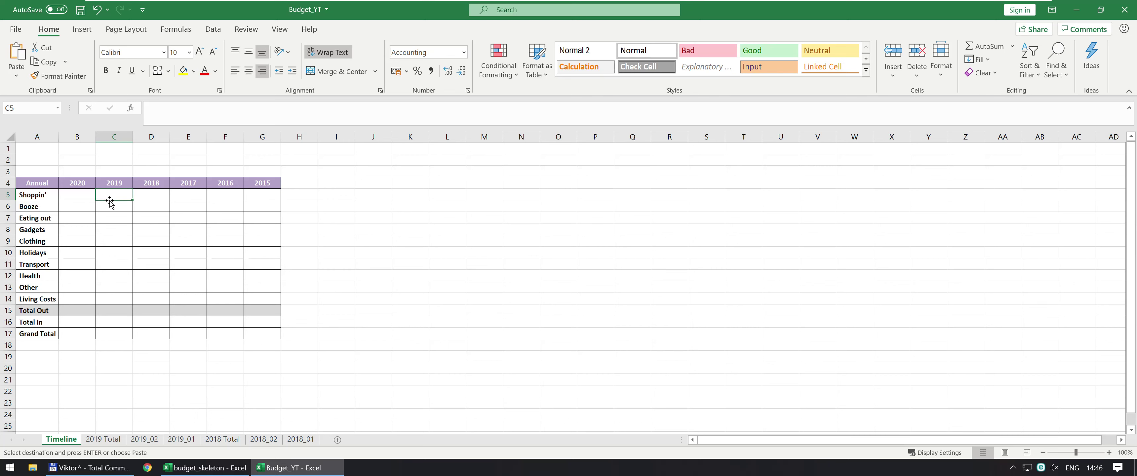
pyautogui.write('=indi')
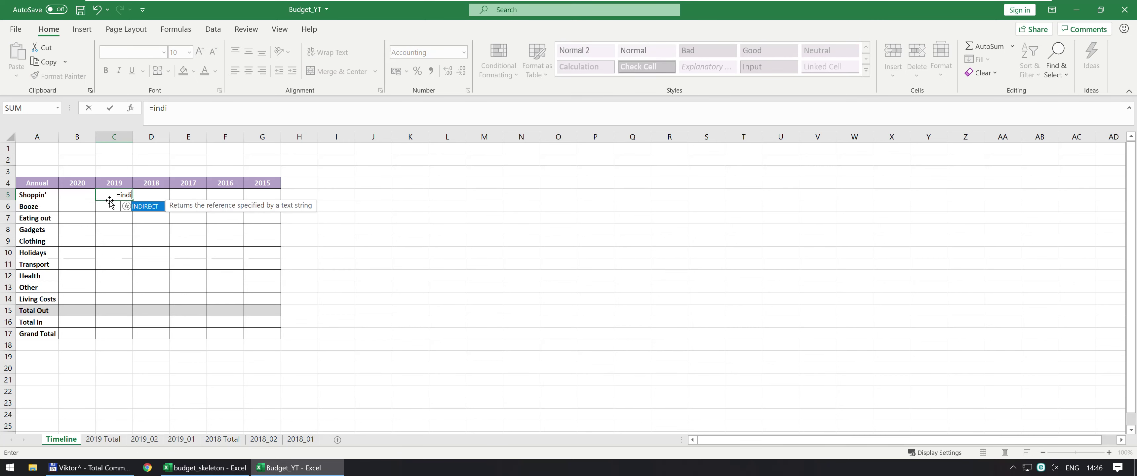
pyautogui.press('Tab')
pyautogui.write('"\'2')
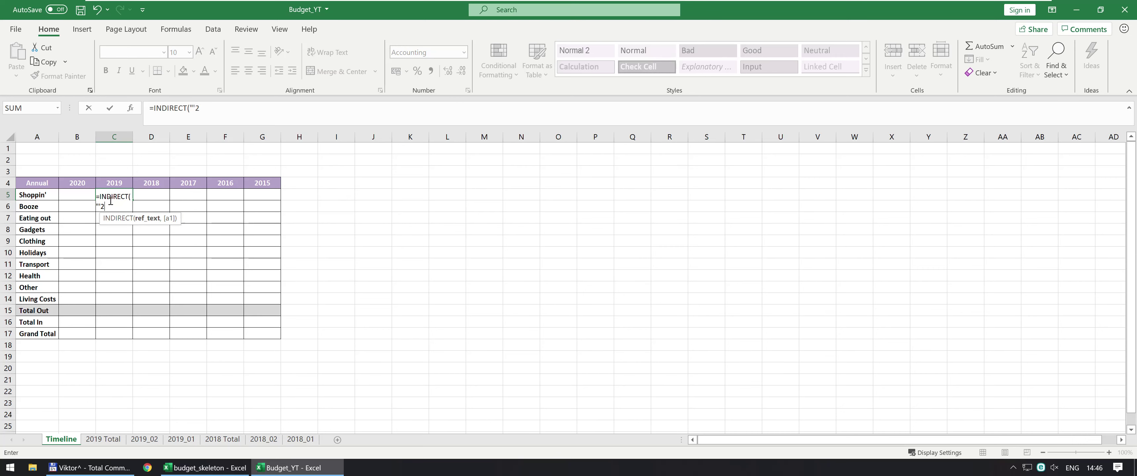
pyautogui.write('&')
pyautogui.click(111, 184)
pyautogui.press('F4')
pyautogui.press('F4')
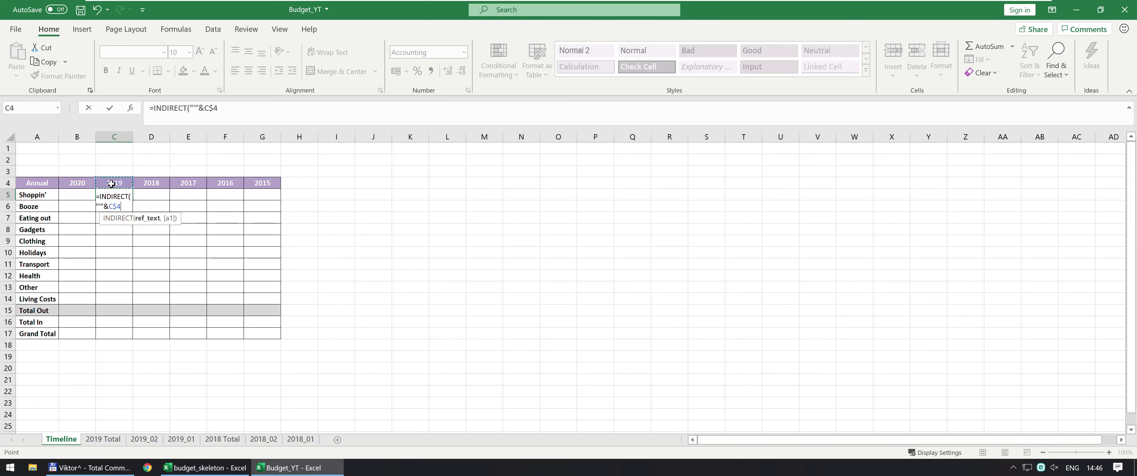
pyautogui.press('F4')
pyautogui.write('&" Tot')
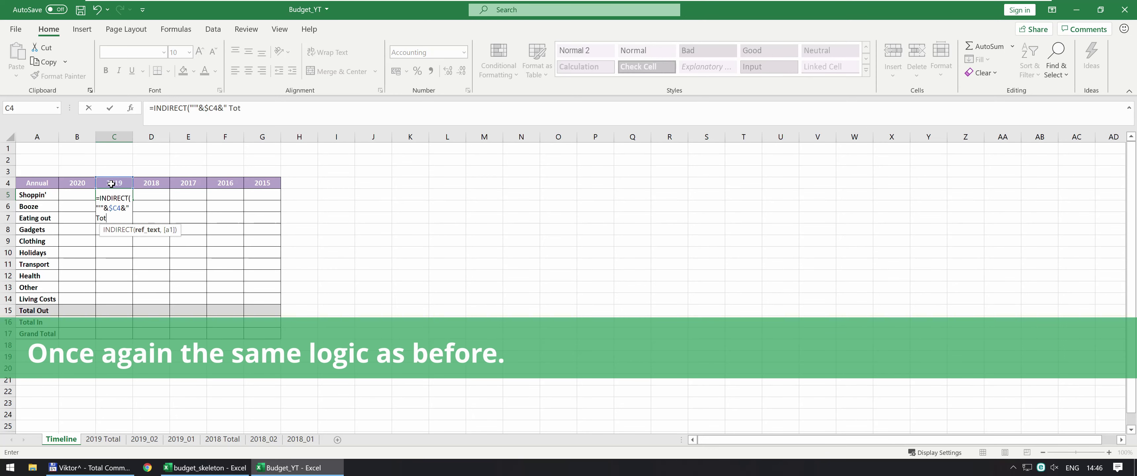
pyautogui.write("al'!R")
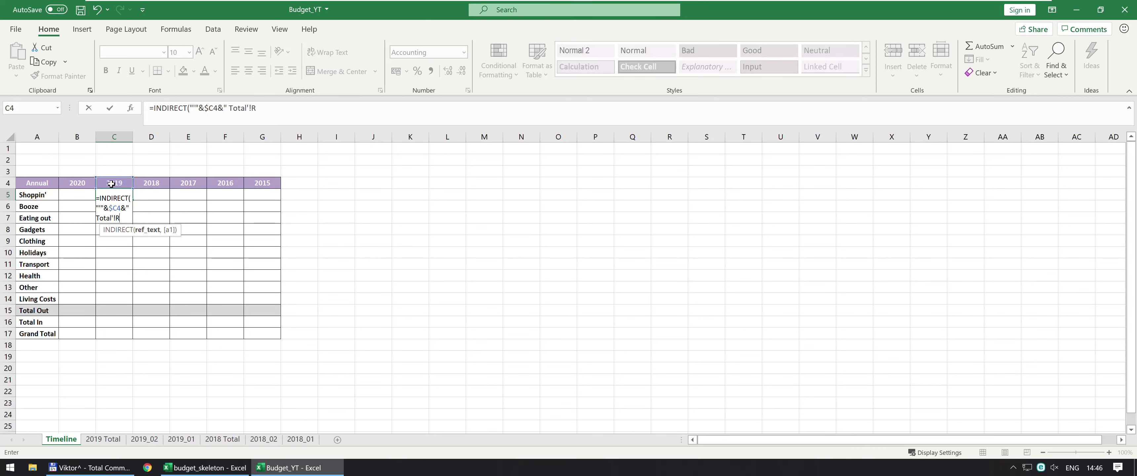
pyautogui.write('18C"&')
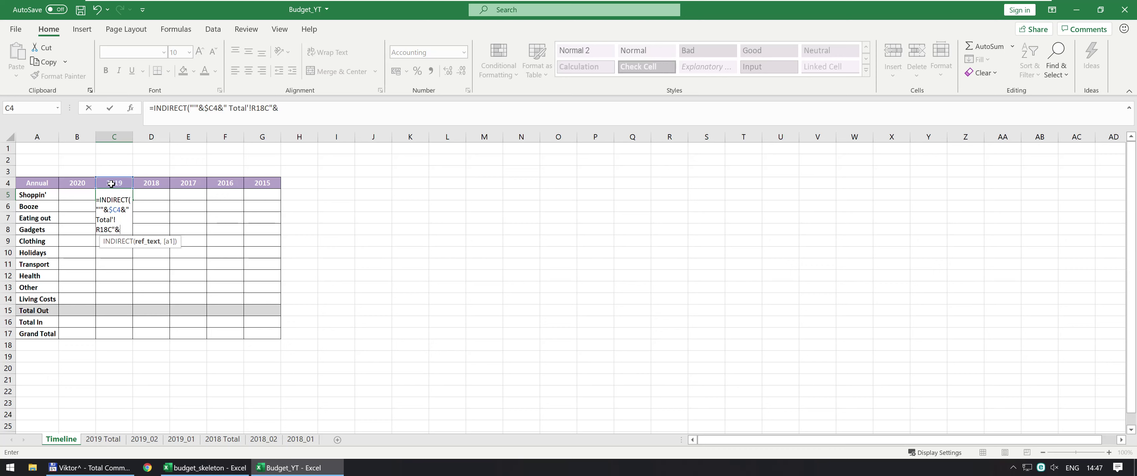
# Step: Continue the C5 formula with MATCH($A5, to look up the category label with column A fixed
pyautogui.write('MATCH(')
pyautogui.press('Left')
pyautogui.press('Left')
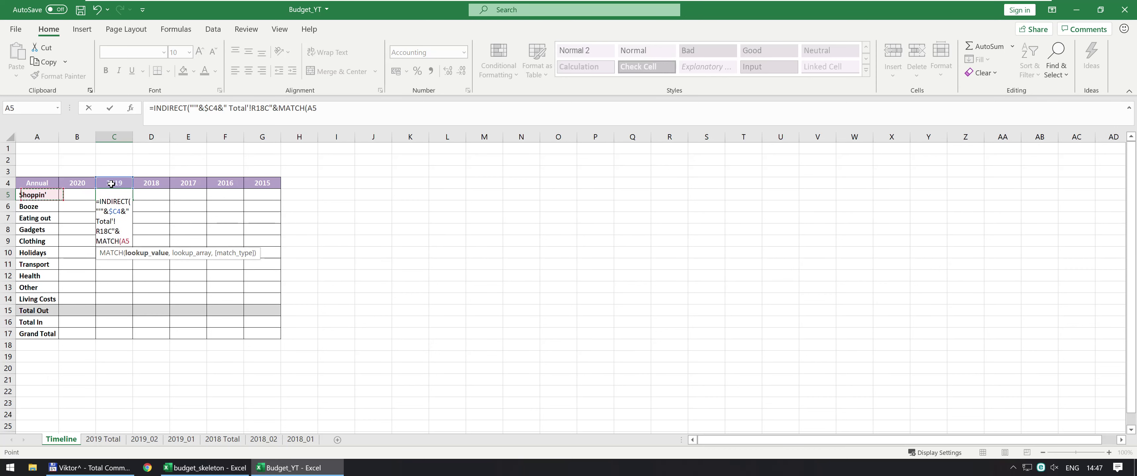
pyautogui.press('F4')
pyautogui.press('F4')
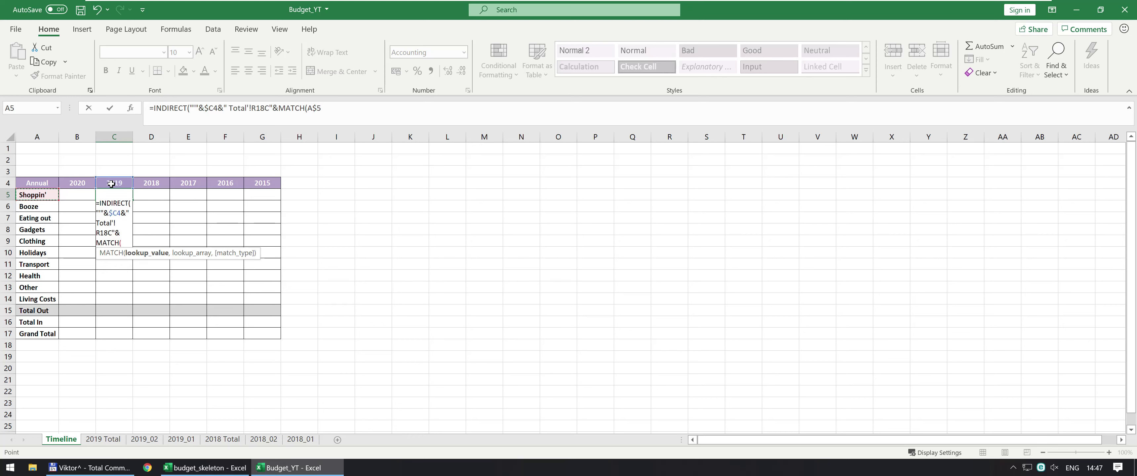
pyautogui.press('F4')
pyautogui.write(',')
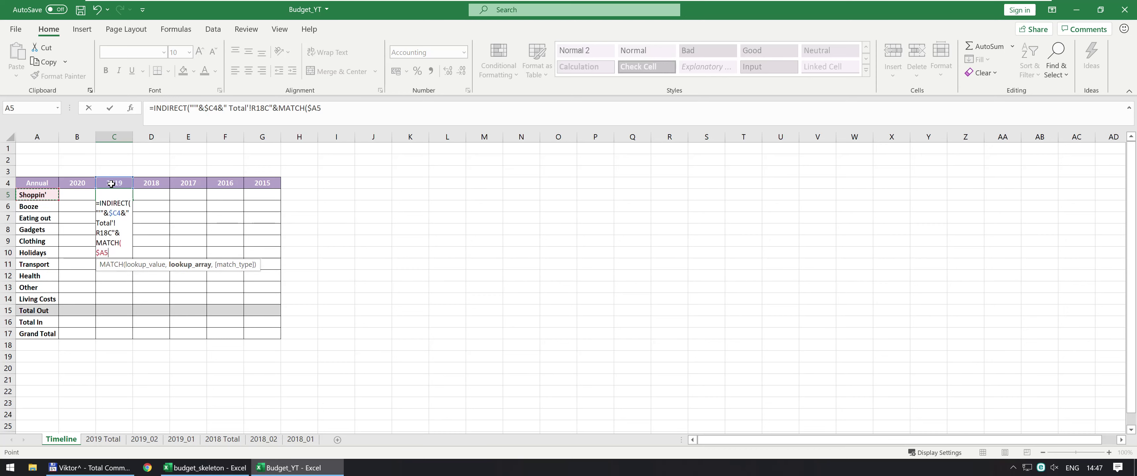
# Step: Add a nested INDIRECT("'"&C$4 as the start of the MATCH lookup array, with the year header's row fixed
pyautogui.write('INDIRECT(')
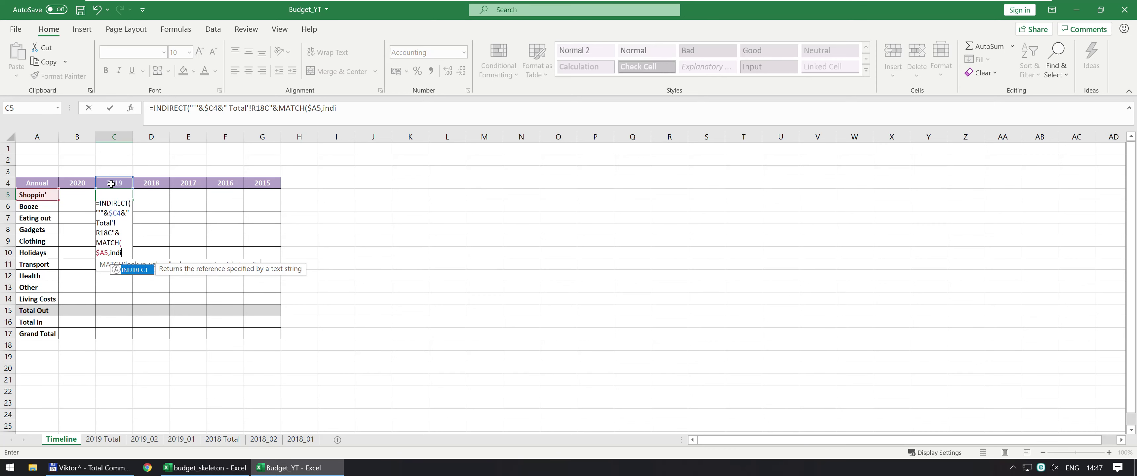
pyautogui.write('"\'"')
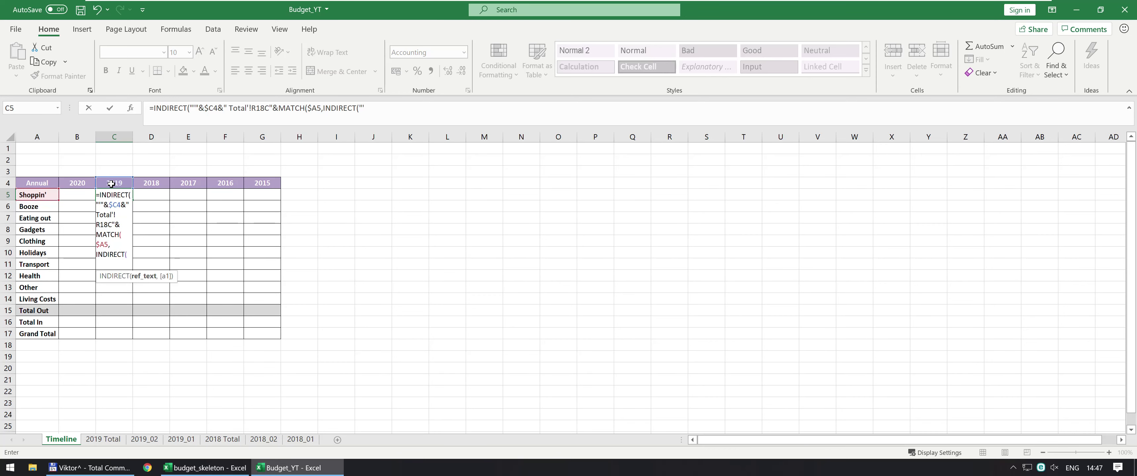
pyautogui.write('&')
pyautogui.click(113, 182)
pyautogui.press('F4')
pyautogui.press('F4')
pyautogui.press('F4')
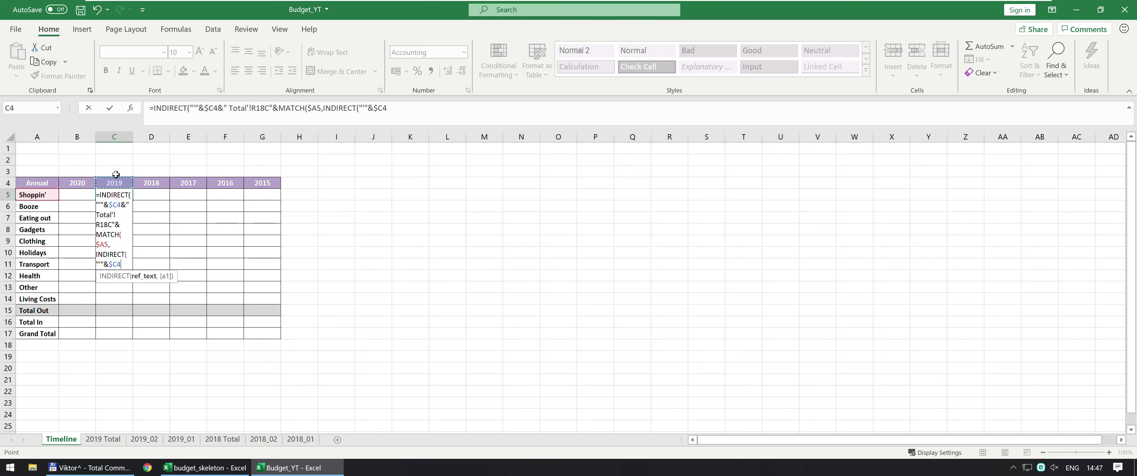
pyautogui.press('F4')
pyautogui.press('F4')
pyautogui.press('F4')
# Step: Change the year reference in the first INDIRECT of the C5 formula to C$4
pyautogui.click(211, 107)
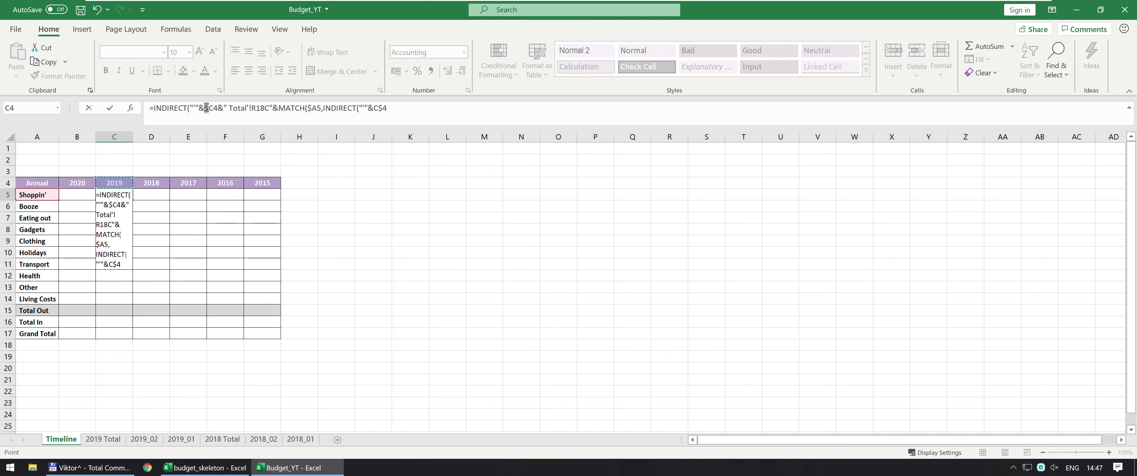
pyautogui.press('F4')
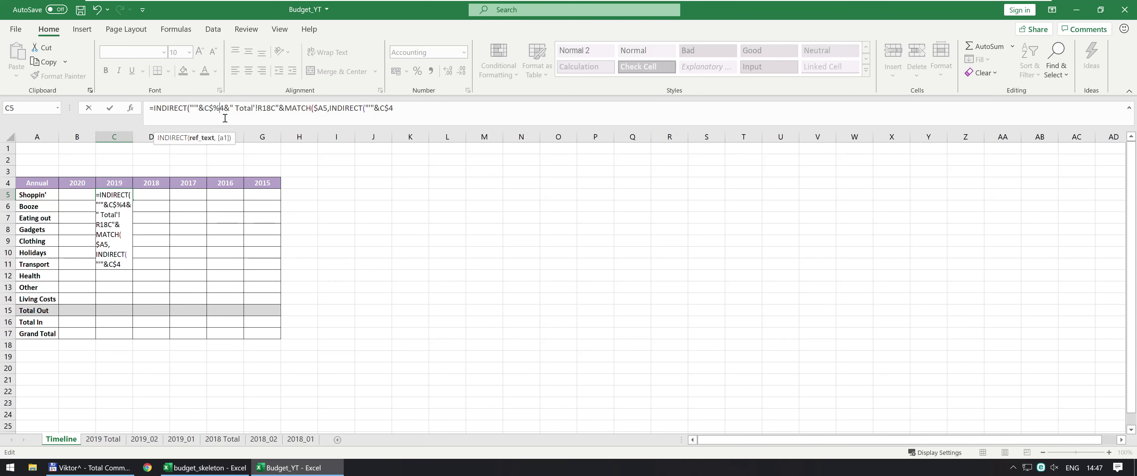
pyautogui.write('%')
pyautogui.hotkey('shift', 'Left')
pyautogui.write('$')
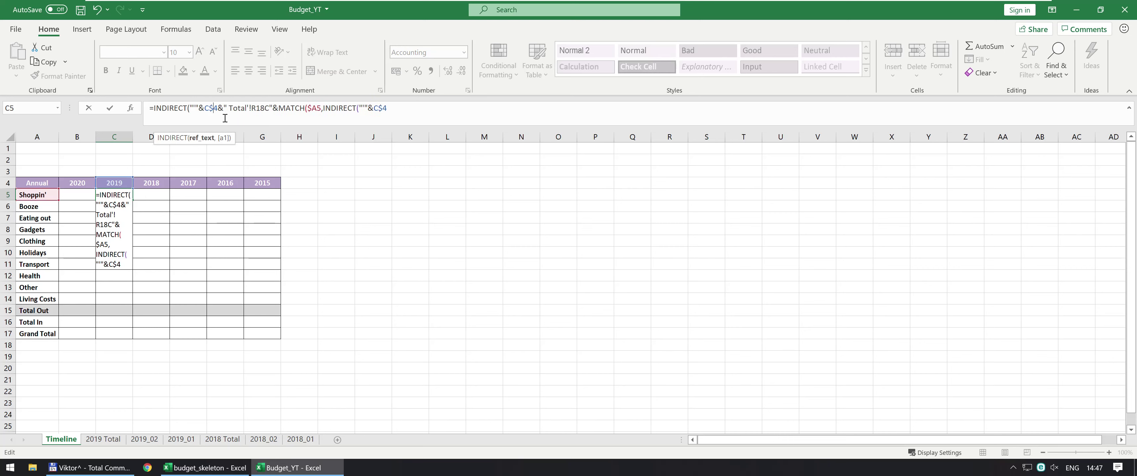
pyautogui.press('End')
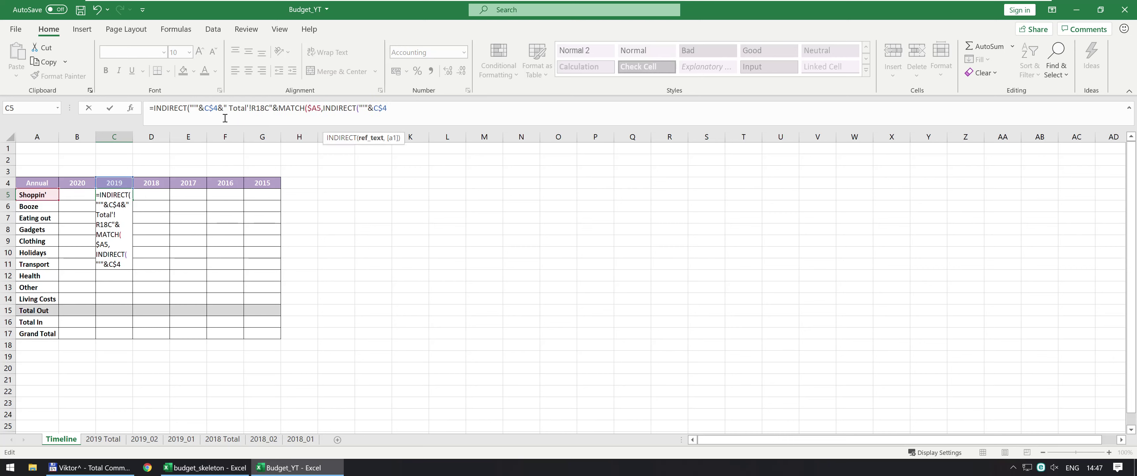
# Step: Check the category header row on 2019 Total and complete the nested INDIRECT reference with &" Total'!5:5"
pyautogui.write('&" Total')
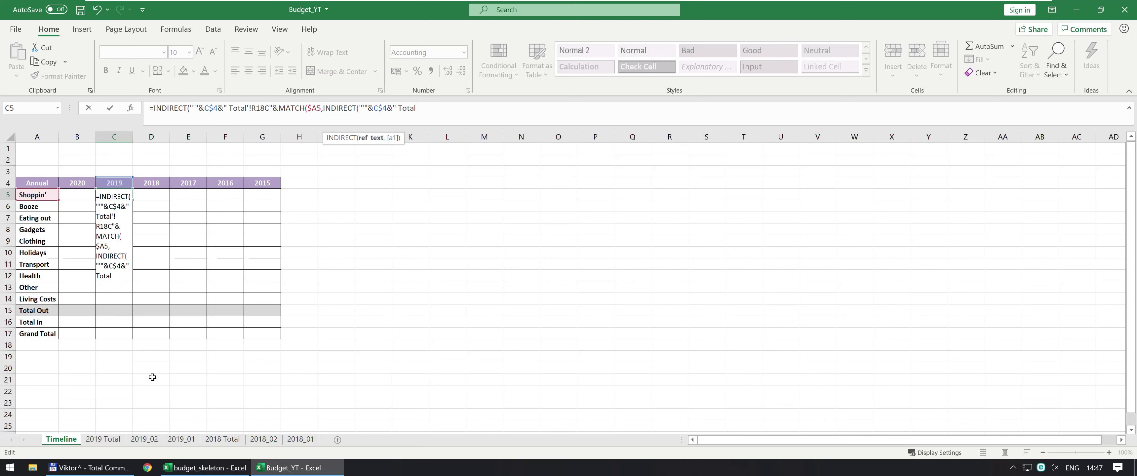
pyautogui.click(103, 440)
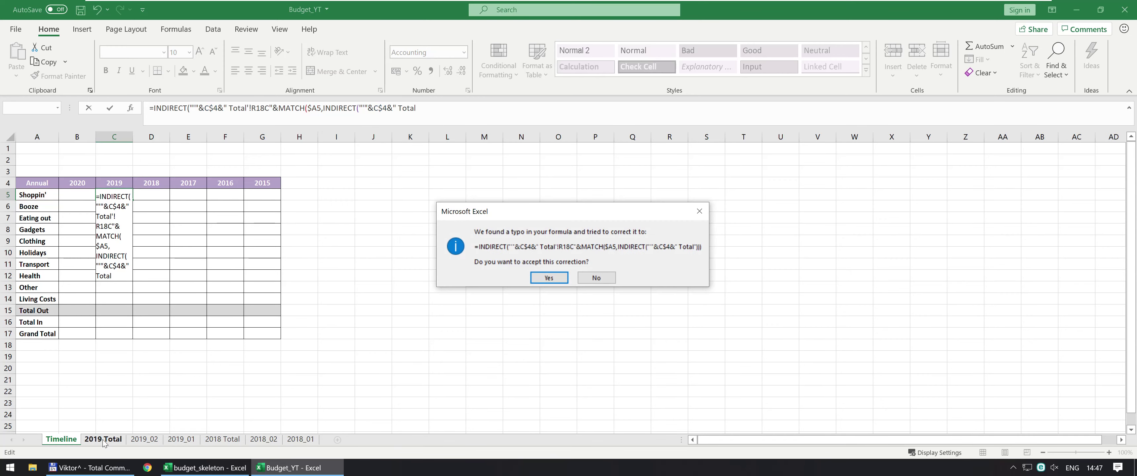
pyautogui.press('Escape')
pyautogui.press('Escape')
pyautogui.click(103, 439)
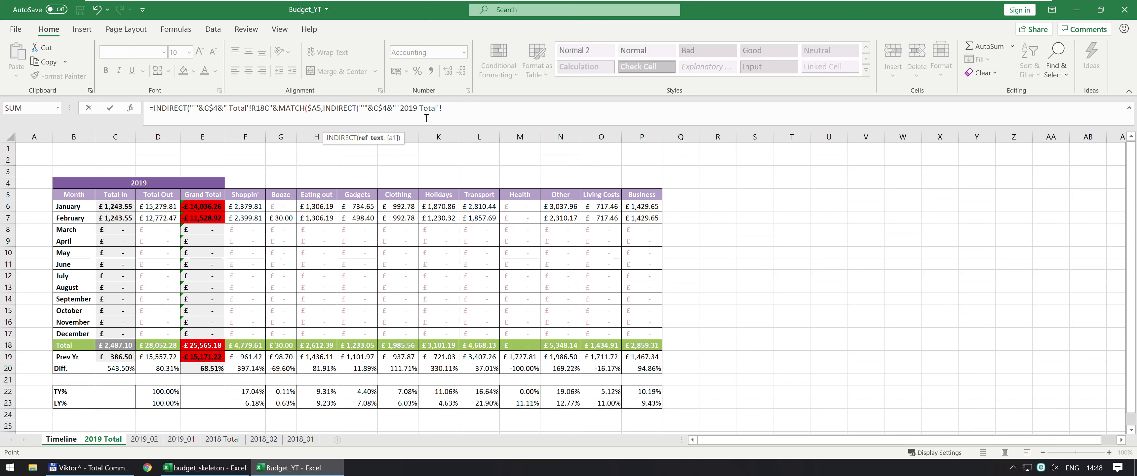
pyautogui.press('BackSpace')
pyautogui.press('BackSpace')
pyautogui.press('BackSpace')
pyautogui.press('BackSpace')
pyautogui.press('BackSpace')
pyautogui.press('BackSpace')
pyautogui.press('BackSpace')
pyautogui.press('BackSpace')
pyautogui.press('BackSpace')
pyautogui.press('BackSpace')
pyautogui.press('BackSpace')
pyautogui.press('BackSpace')
pyautogui.write('Tital\'!5:5",')
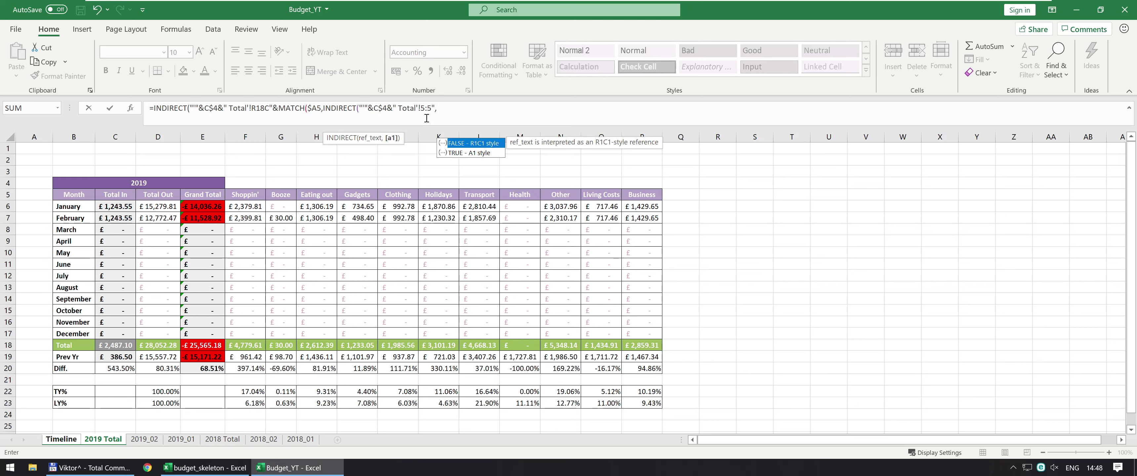
# Step: Finish the C5 formula with A1 style TRUE for the lookup row, exact match 0 and FALSE for the outer INDIRECT
pyautogui.write('TRUE),')
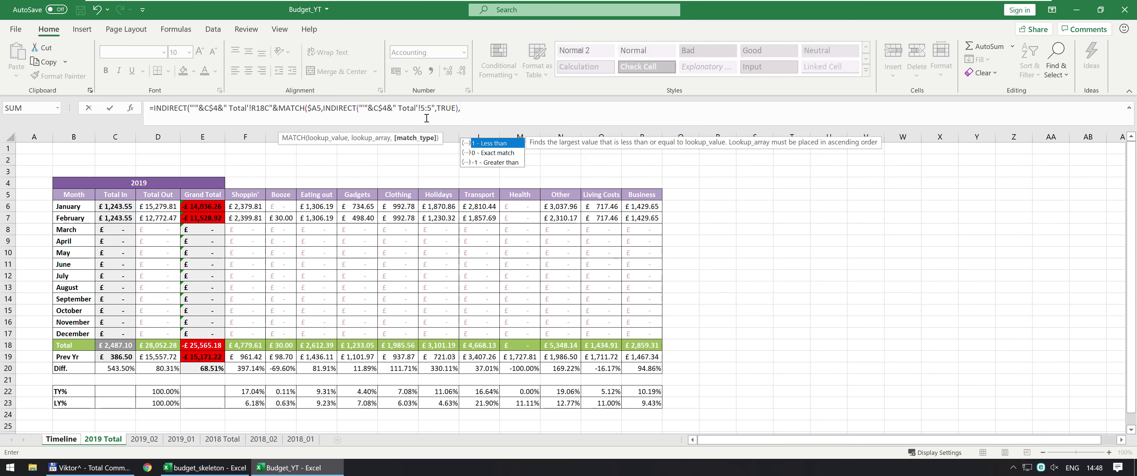
pyautogui.write('0)')
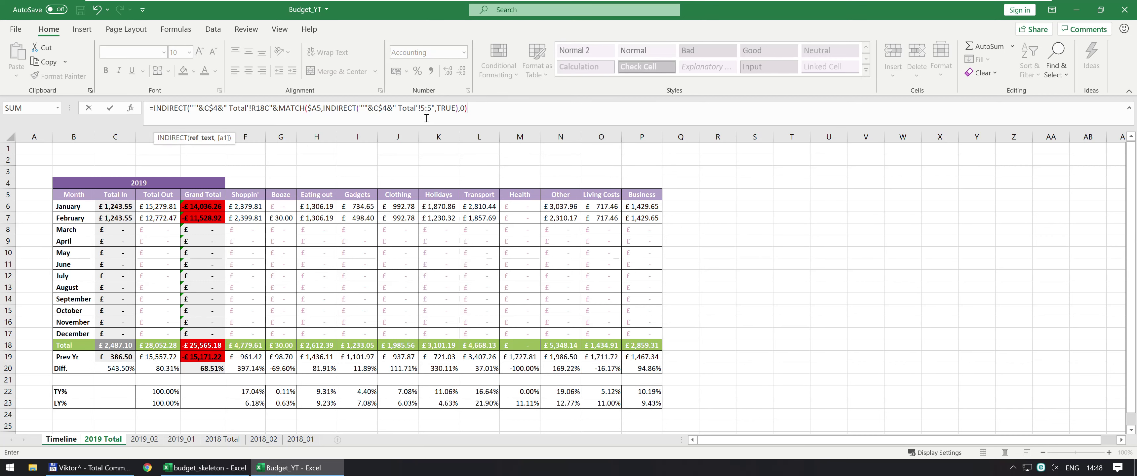
pyautogui.write(',')
pyautogui.press('Tab')
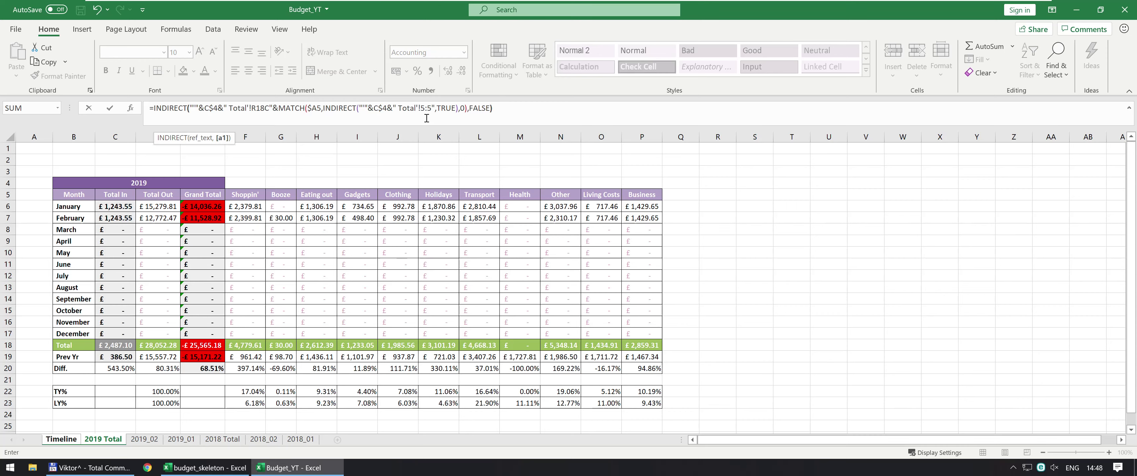
pyautogui.write(')')
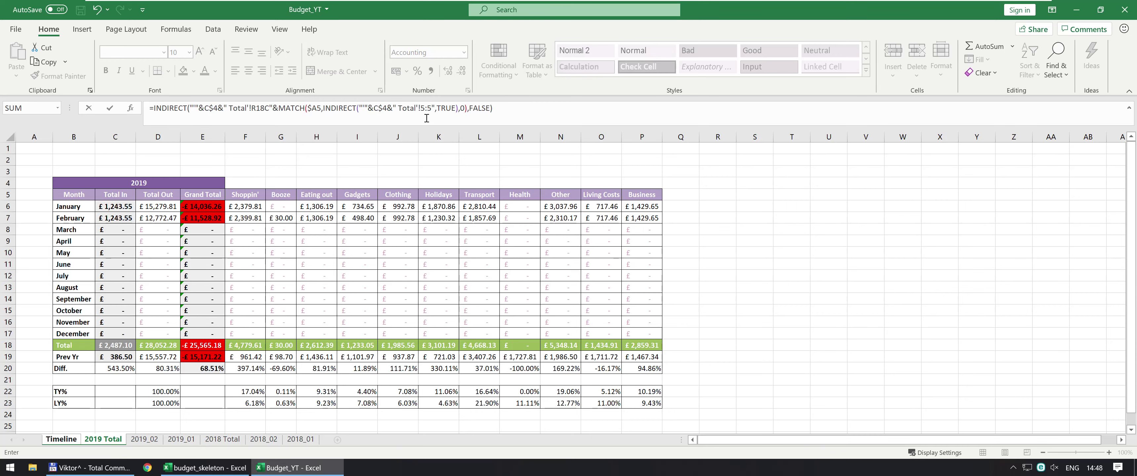
pyautogui.press('Return')
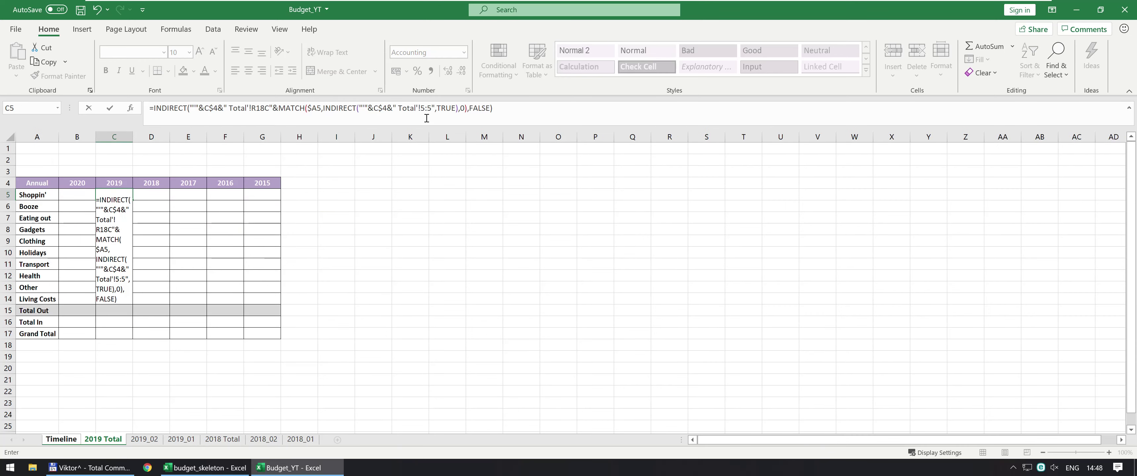
pyautogui.press('Up')
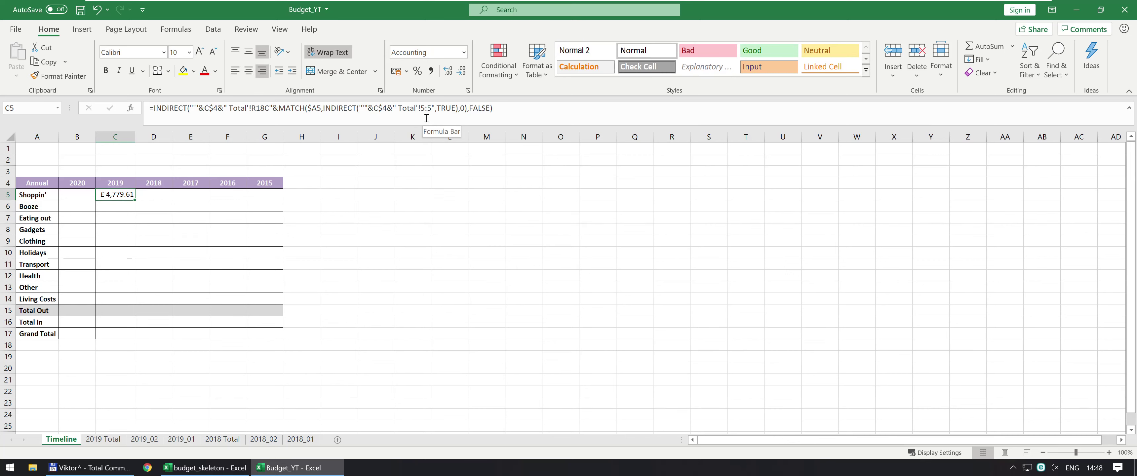
# Step: Copy the C5 formula into all category rows and years of the Timeline table, B5:G14
pyautogui.hotkey('ctrl', 'c')
pyautogui.hotkey('shift', 'Down')
pyautogui.hotkey('shift', 'Down')
pyautogui.hotkey('shift', 'Down')
pyautogui.hotkey('shift', 'Down')
pyautogui.hotkey('shift', 'Down')
pyautogui.hotkey('shift', 'Down')
pyautogui.hotkey('shift', 'Down')
pyautogui.hotkey('shift', 'Down')
pyautogui.hotkey('shift', 'Down')
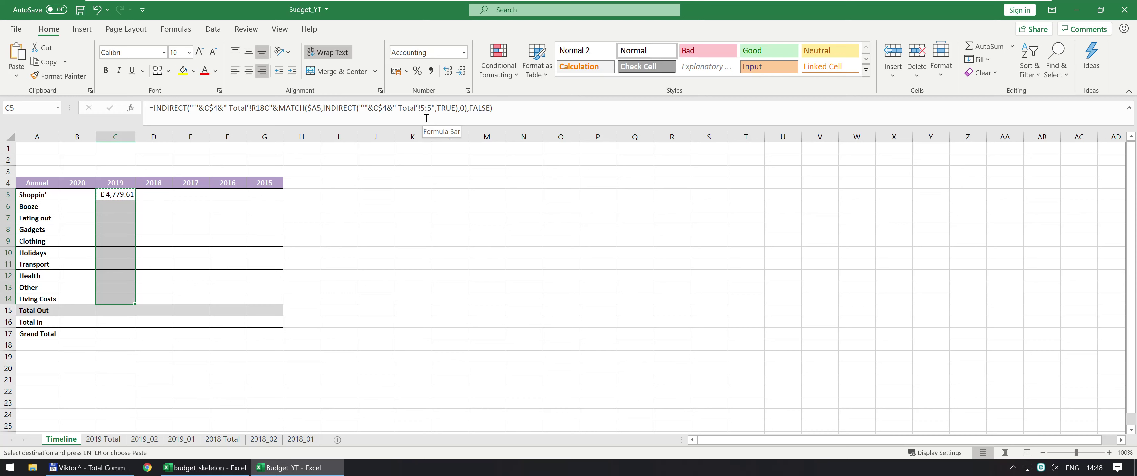
pyautogui.press('Left')
pyautogui.hotkey('shift', 'Down')
pyautogui.hotkey('shift', 'Down')
pyautogui.hotkey('shift', 'Down')
pyautogui.hotkey('shift', 'Down')
pyautogui.hotkey('shift', 'Down')
pyautogui.hotkey('shift', 'Down')
pyautogui.hotkey('shift', 'Down')
pyautogui.hotkey('shift', 'Down')
pyautogui.hotkey('shift', 'Right')
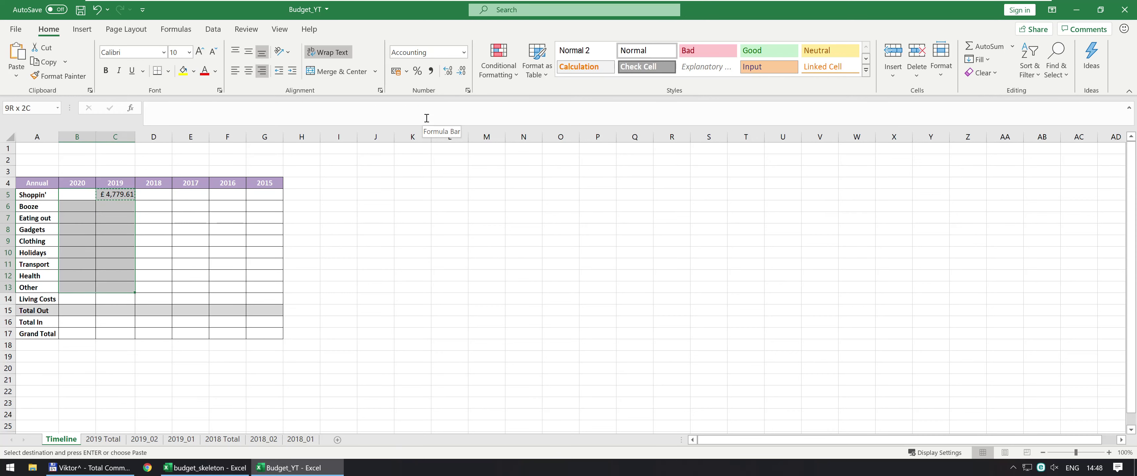
pyautogui.hotkey('shift', 'Down')
pyautogui.hotkey('shift', 'Right')
pyautogui.hotkey('shift', 'Right')
pyautogui.hotkey('shift', 'Right')
pyautogui.hotkey('shift', 'Right')
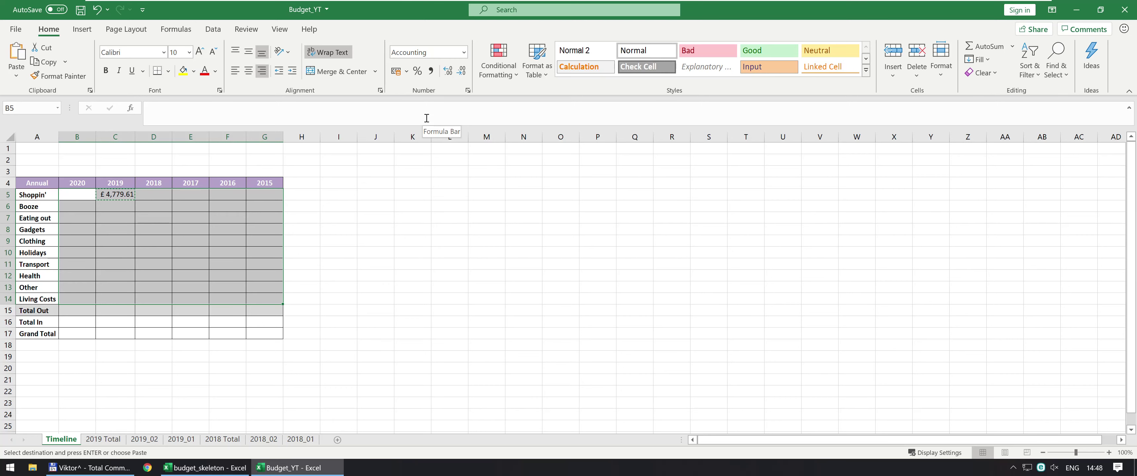
pyautogui.moveTo(123, 195); pyautogui.dragTo(152, 298)
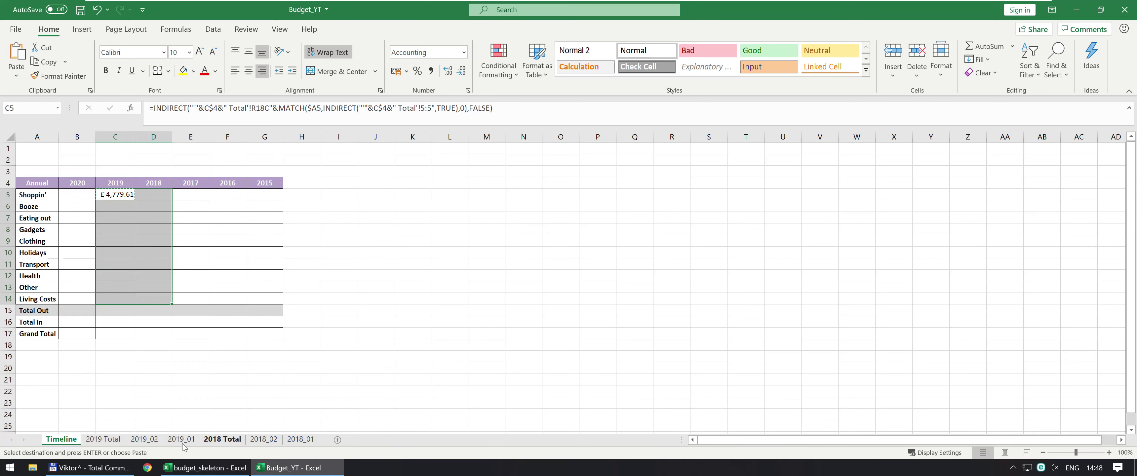
pyautogui.moveTo(81, 194); pyautogui.dragTo(276, 303)
pyautogui.hotkey('ctrl', 'v')
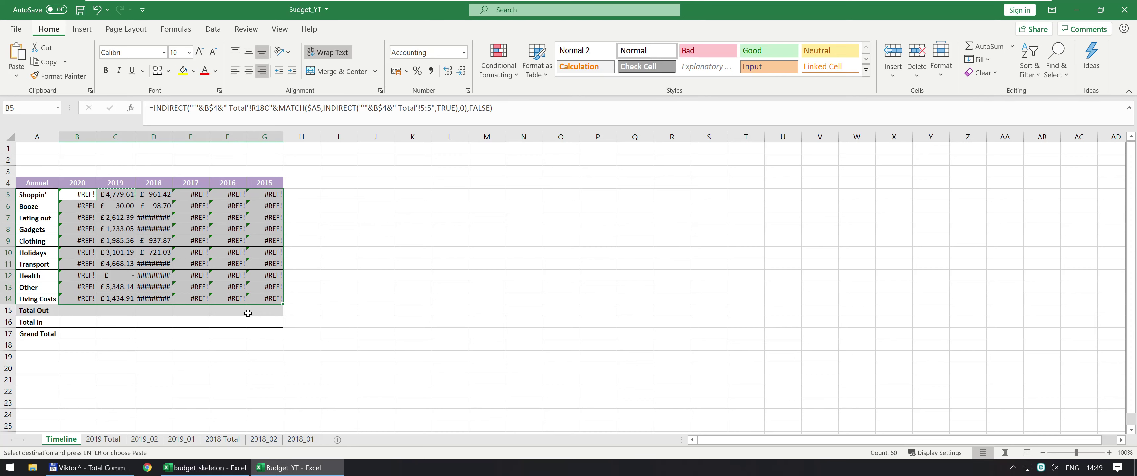
# Step: Wrap the formula in IFERROR with 0 as the fallback and apply it to all of B5:G14
pyautogui.click(153, 108)
pyautogui.write('ife')
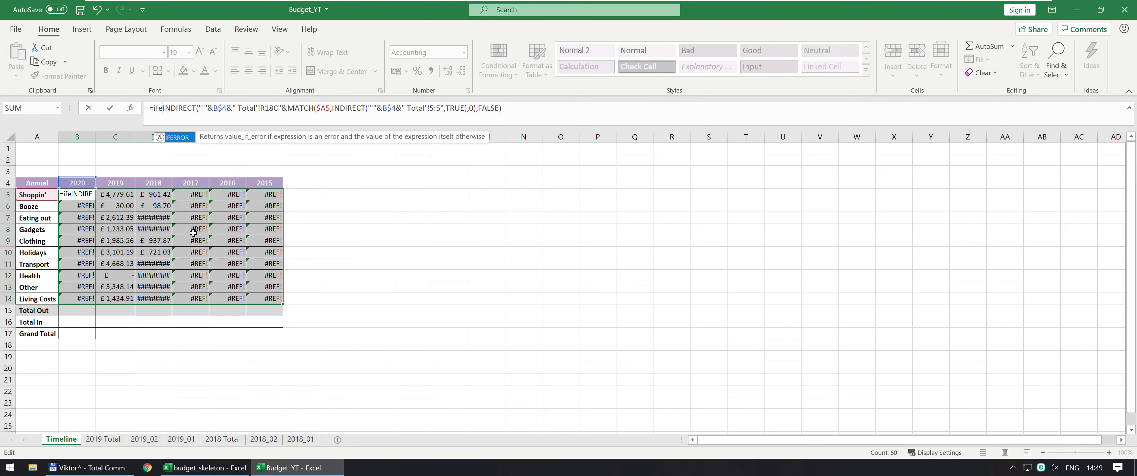
pyautogui.press('Tab')
pyautogui.press('End')
pyautogui.write(',0')
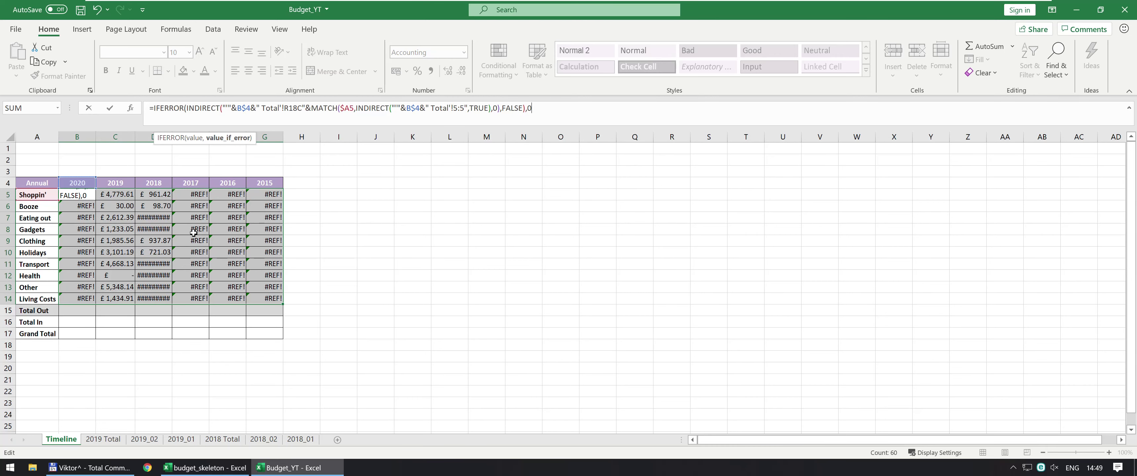
pyautogui.write(')')
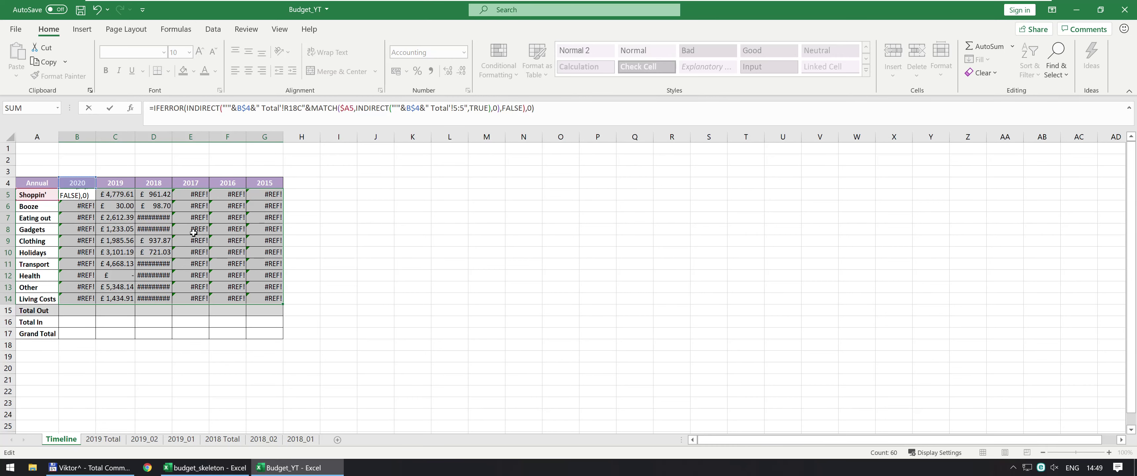
pyautogui.hotkey('ctrl', 'Return')
# Step: Copy the formula from B14 and paste only formulas into the Total Out, Total In and Grand Total rows, B15:G17
pyautogui.press('Down')
pyautogui.press('Down')
pyautogui.press('Down')
pyautogui.press('Down')
pyautogui.press('Down')
pyautogui.press('Down')
pyautogui.press('Down')
pyautogui.press('Down')
pyautogui.press('Down')
pyautogui.press('Down')
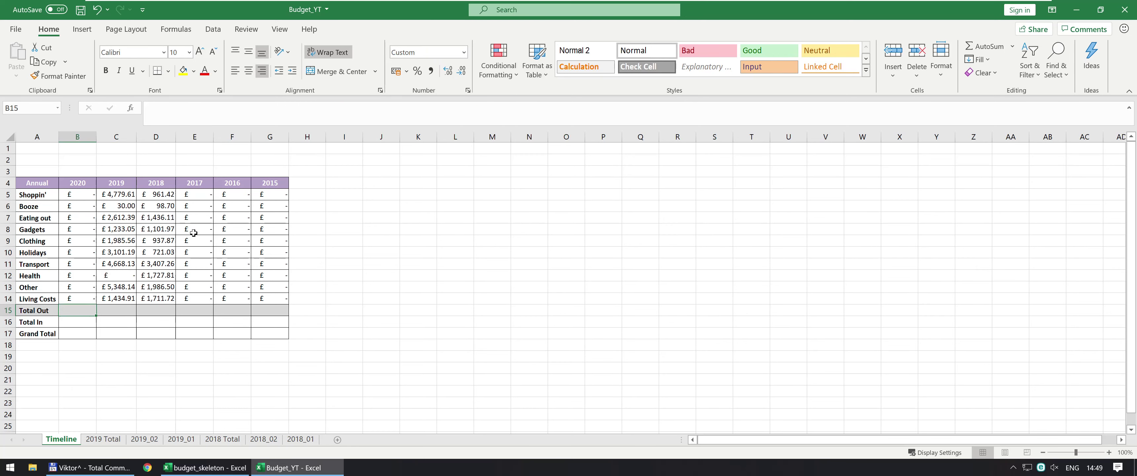
pyautogui.hotkey('shift', 'Right')
pyautogui.hotkey('shift', 'Right')
pyautogui.hotkey('shift', 'Right')
pyautogui.hotkey('shift', 'Right')
pyautogui.hotkey('shift', 'Right')
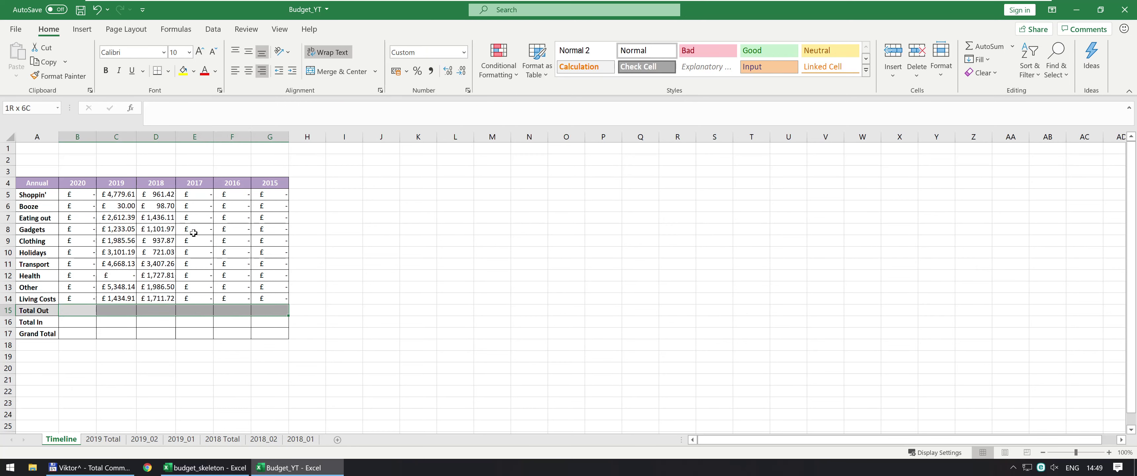
pyautogui.press('Left')
pyautogui.press('Up')
pyautogui.press('Right')
pyautogui.hotkey('ctrl', 'c')
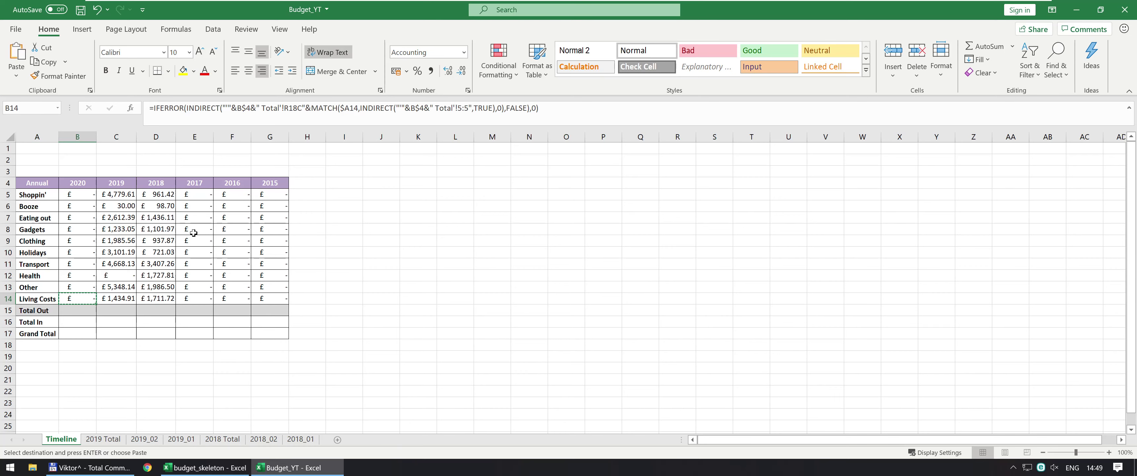
pyautogui.press('Down')
pyautogui.hotkey('shift', 'Down')
pyautogui.hotkey('shift', 'Down')
pyautogui.hotkey('shift', 'Right')
pyautogui.hotkey('shift', 'Right')
pyautogui.hotkey('shift', 'Right')
pyautogui.hotkey('shift', 'Right')
pyautogui.hotkey('shift', 'Right')
pyautogui.hotkey('shift', 'Right')
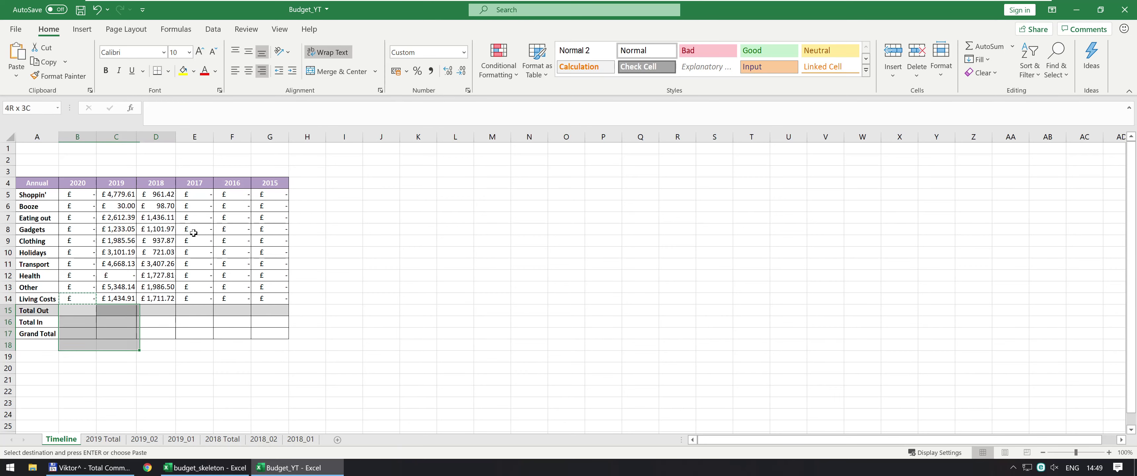
pyautogui.hotkey('shift', 'Left')
pyautogui.hotkey('ctrl', 'alt', 'v')
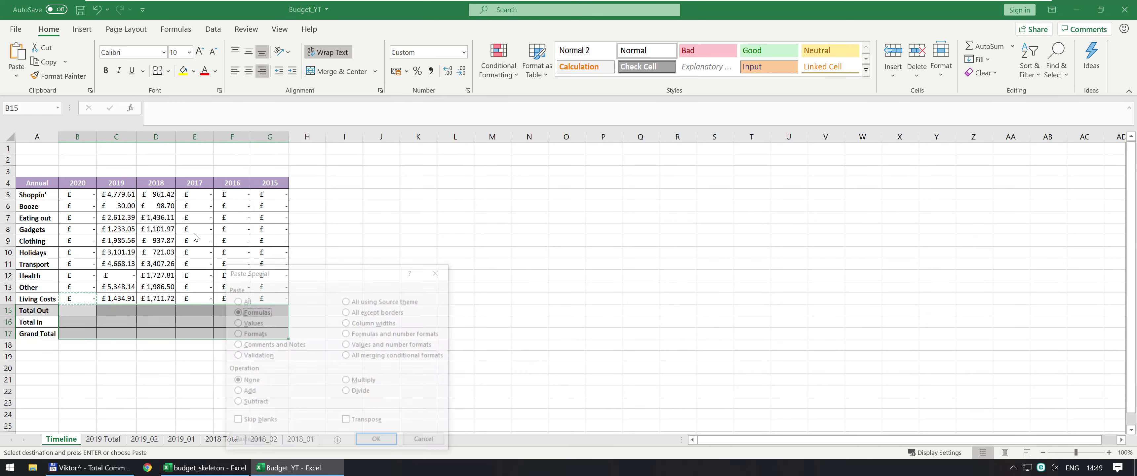
pyautogui.press('Return')
# Step: Try autofitting the column widths to the whole Timeline table, and undo it
pyautogui.hotkey('alt', 'h')
pyautogui.press('o')
pyautogui.press('i')
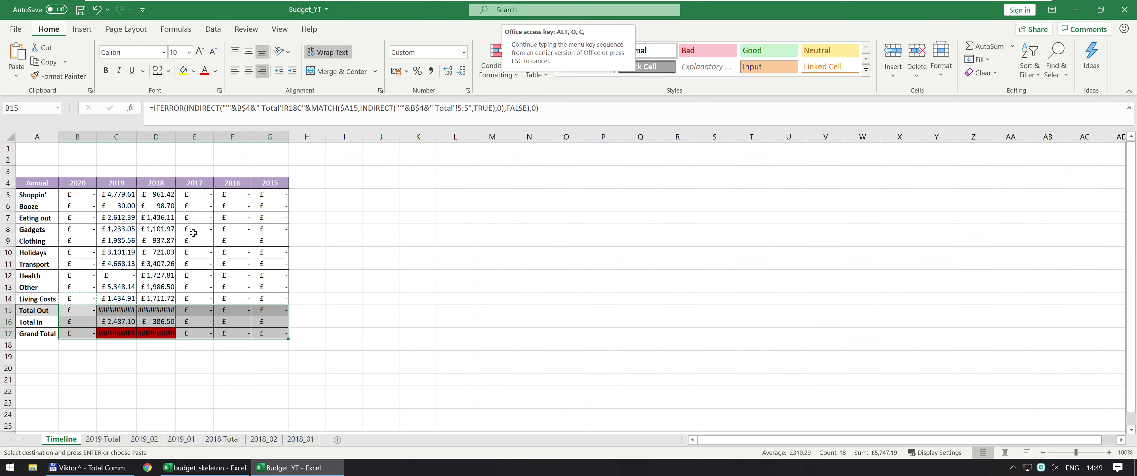
pyautogui.hotkey('ctrl', 'a')
pyautogui.press('alt')
pyautogui.press('h')
pyautogui.press('o')
pyautogui.press('i')
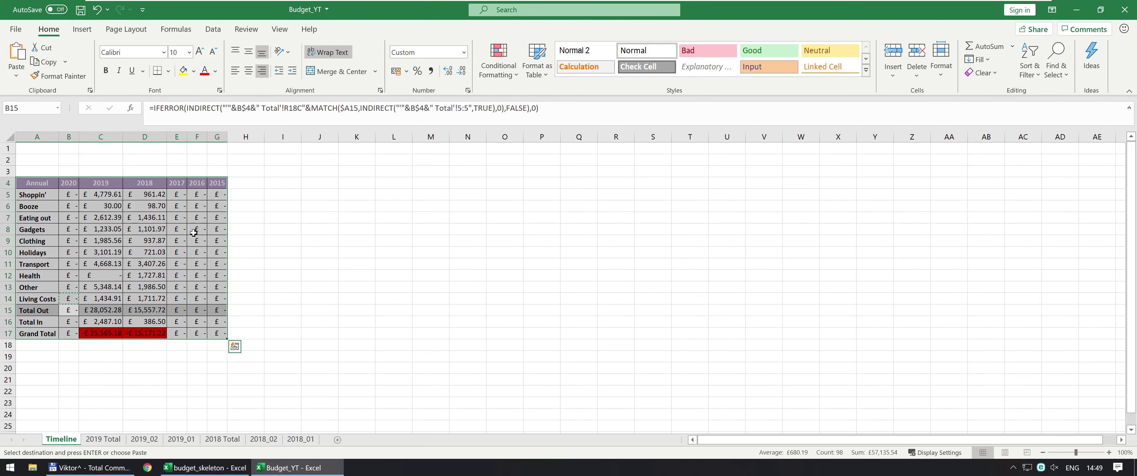
pyautogui.hotkey('ctrl', 'z')
pyautogui.hotkey('ctrl', 'z')
pyautogui.press('Left')
pyautogui.press('Right')
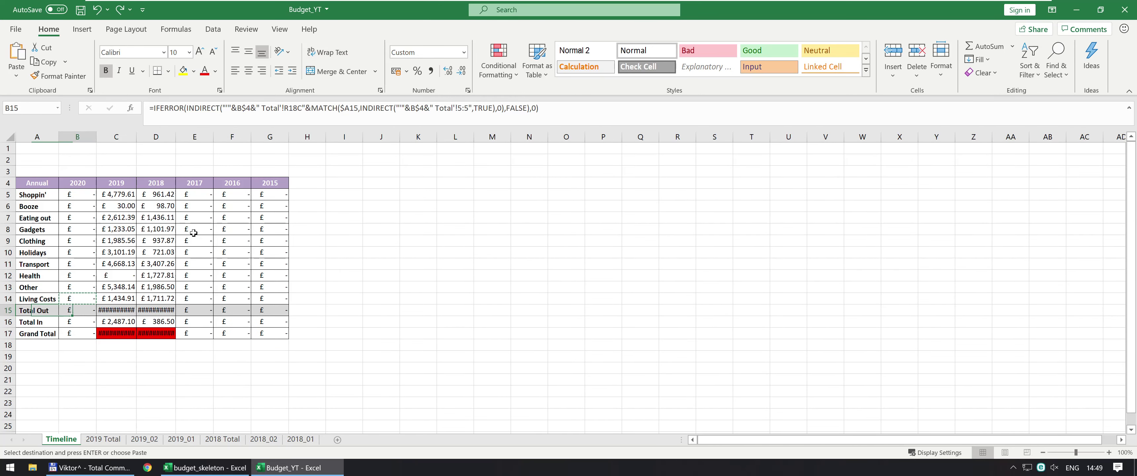
# Step: Widen the year columns B to G equally so the total amounts fit
pyautogui.moveTo(78, 137); pyautogui.dragTo(293, 135)
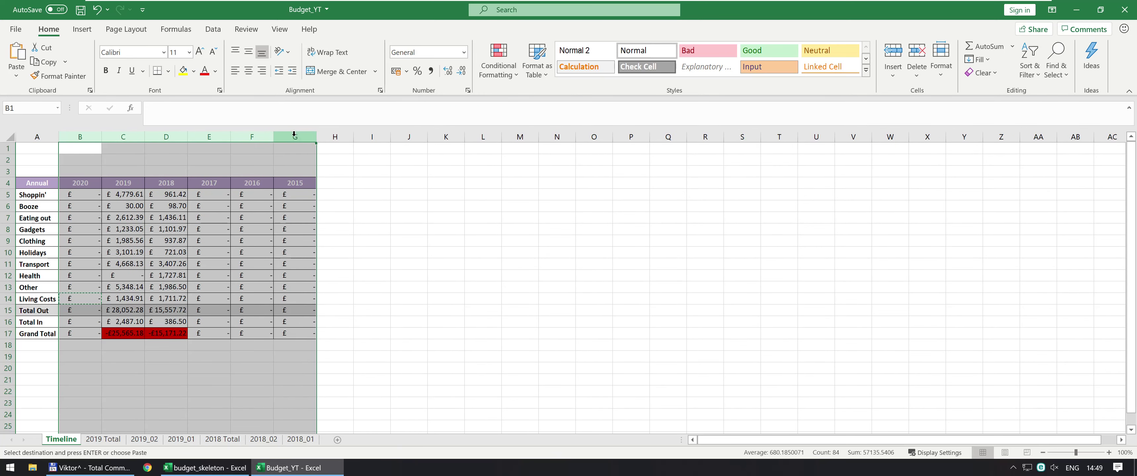
pyautogui.click(122, 272)
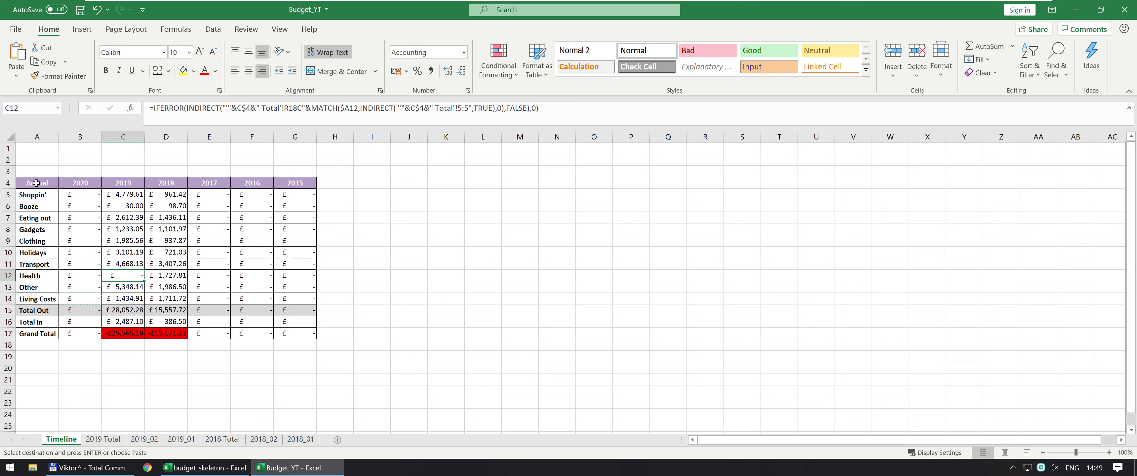
pyautogui.moveTo(36, 183); pyautogui.dragTo(287, 297)
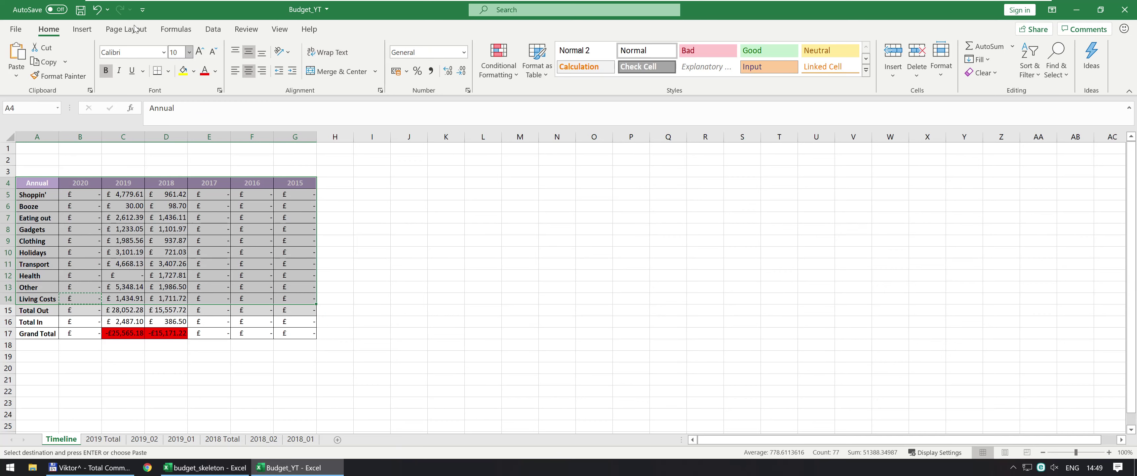
pyautogui.click(82, 31)
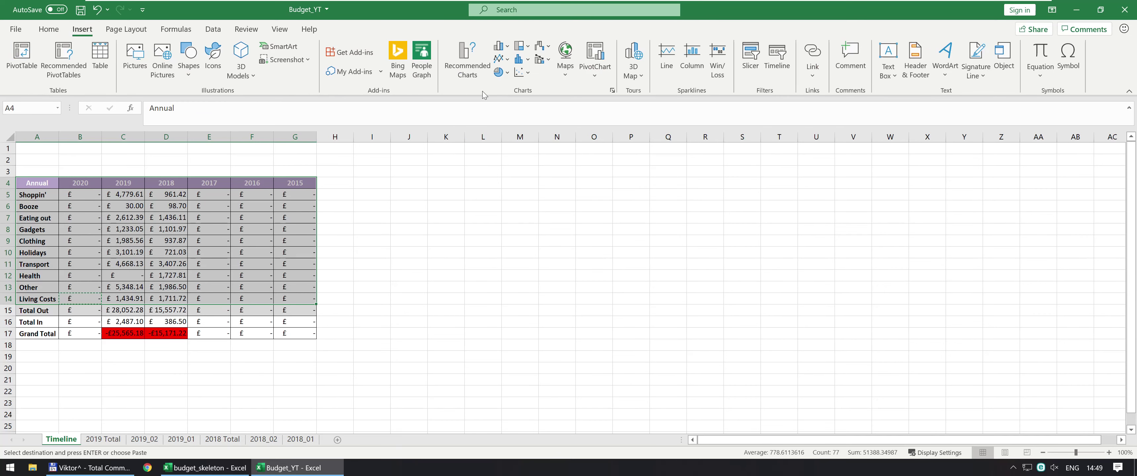
pyautogui.click(501, 61)
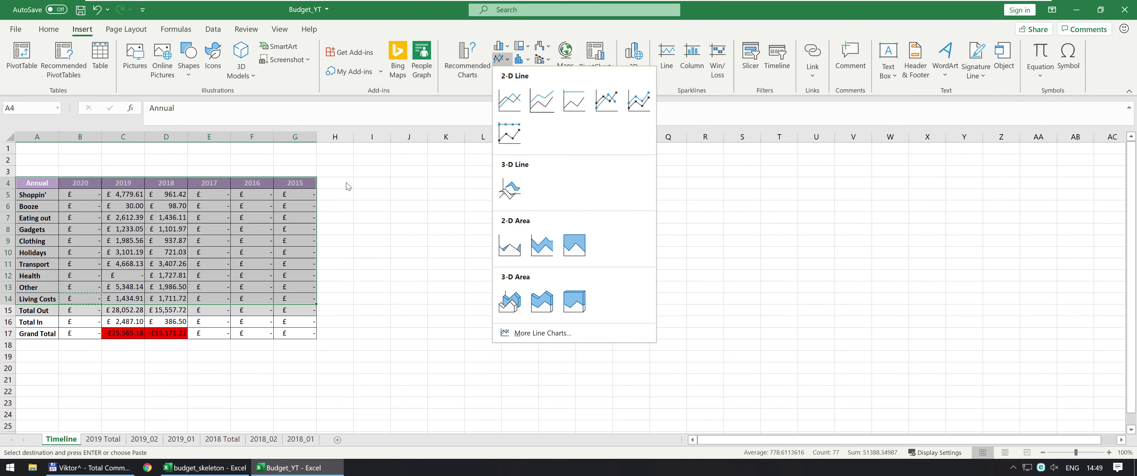
pyautogui.click(96, 216)
pyautogui.click(100, 239)
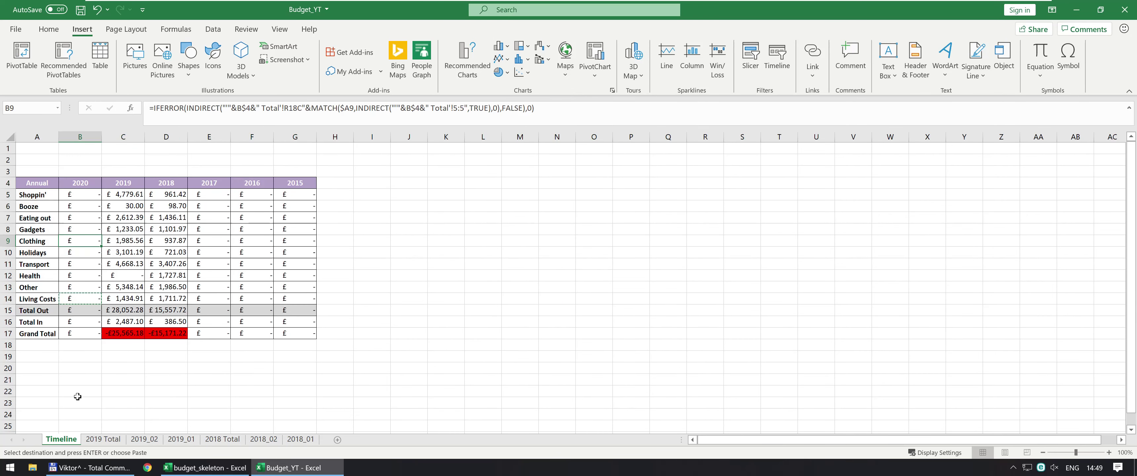
# Step: Switch to budget_skeleton and examine the Expenses Breakdown line chart below its Timeline table
pyautogui.hotkey('alt', 'Tab')
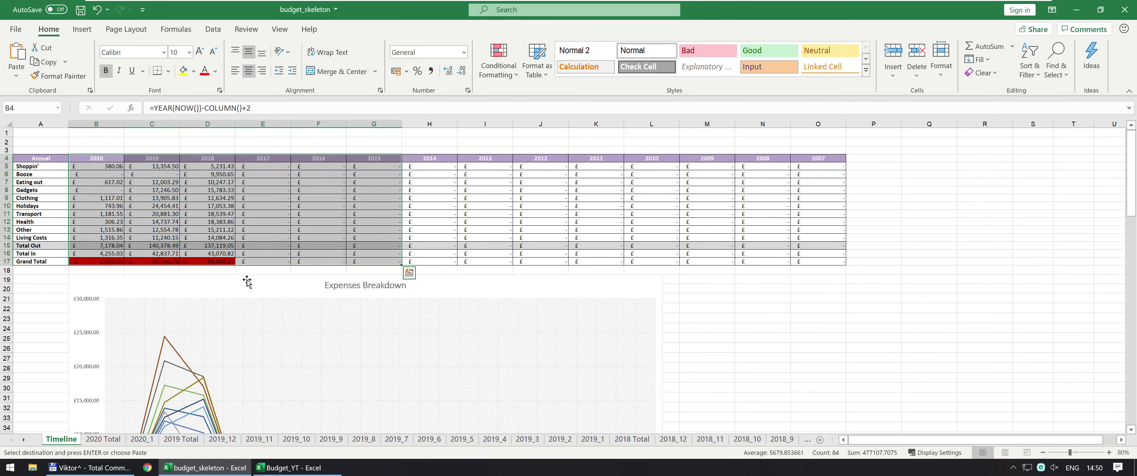
pyautogui.scroll(-4, 245, 283)
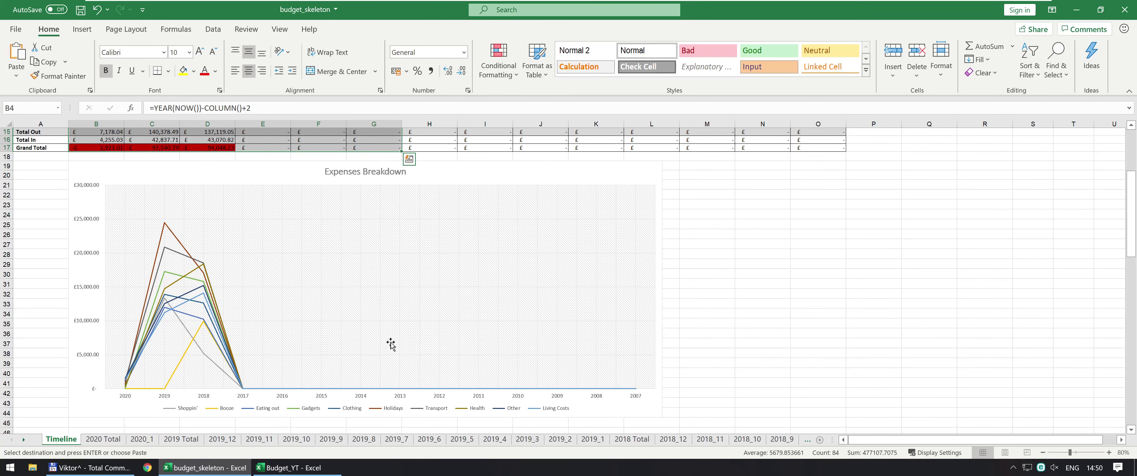
pyautogui.scroll(5, 400, 347)
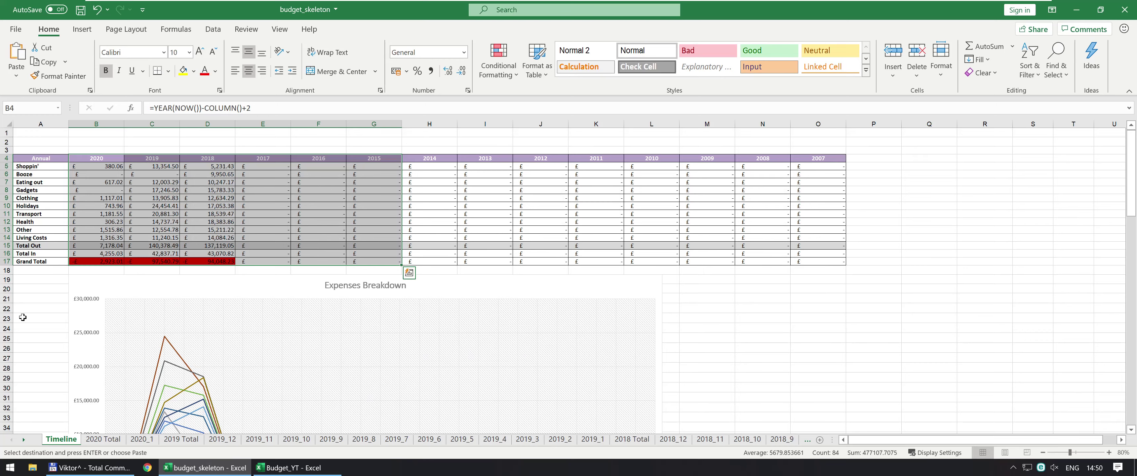
# Step: Examine the Per Month table in budget_skeleton and the formula in B48 that divides the annual Shoppin' total by the number of months
pyautogui.scroll(-2, 74, 317)
pyautogui.scroll(-10, 74, 317)
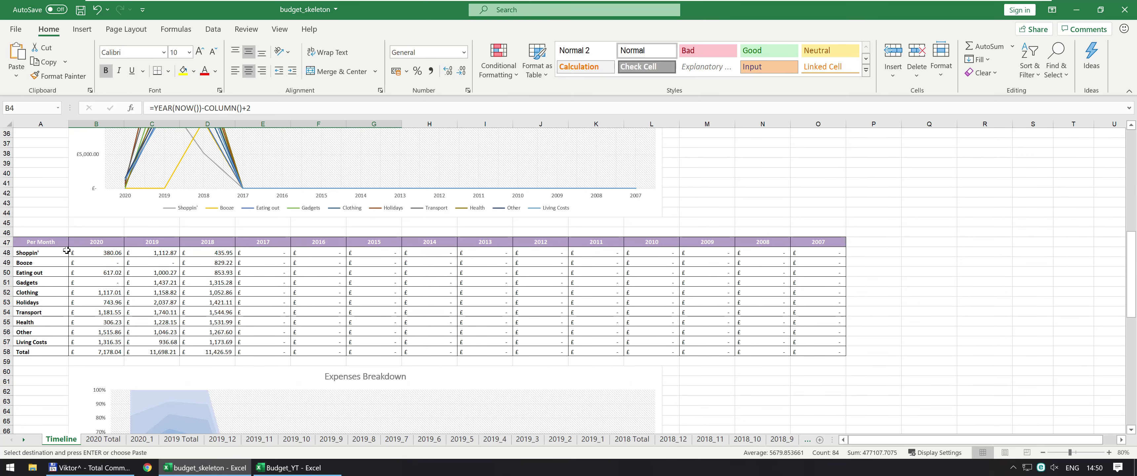
pyautogui.click(104, 254)
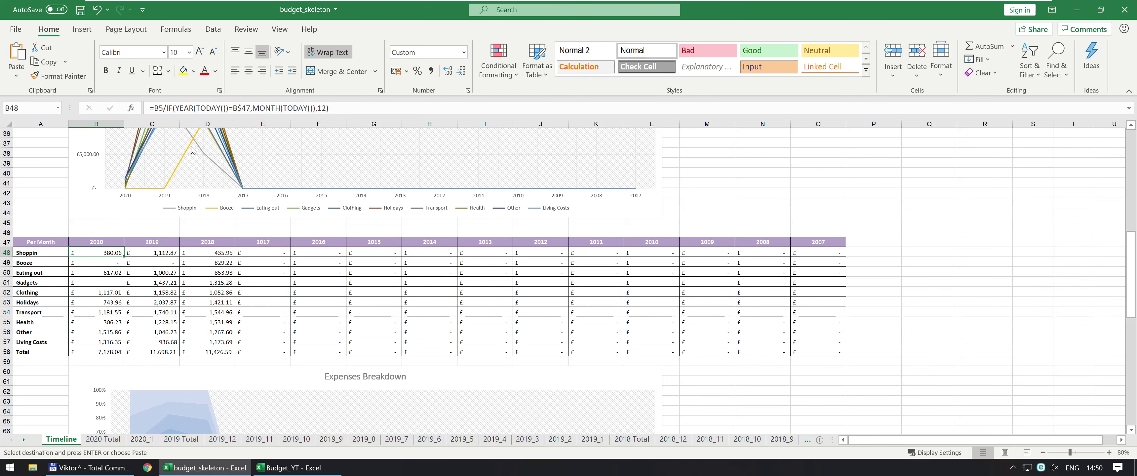
pyautogui.moveTo(192, 148)
pyautogui.scroll(7, 163, 297)
pyautogui.press('F2')
pyautogui.scroll(9, 162, 300)
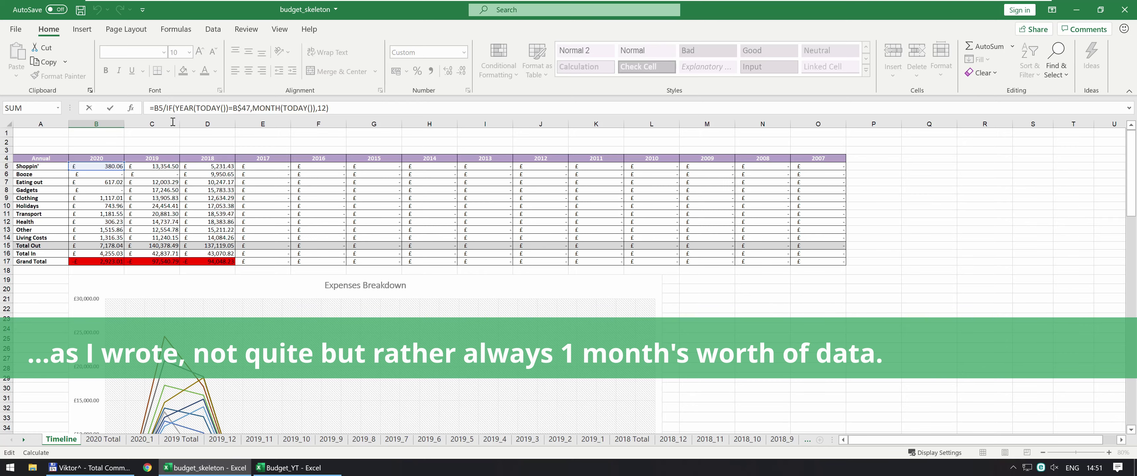
pyautogui.press('Escape')
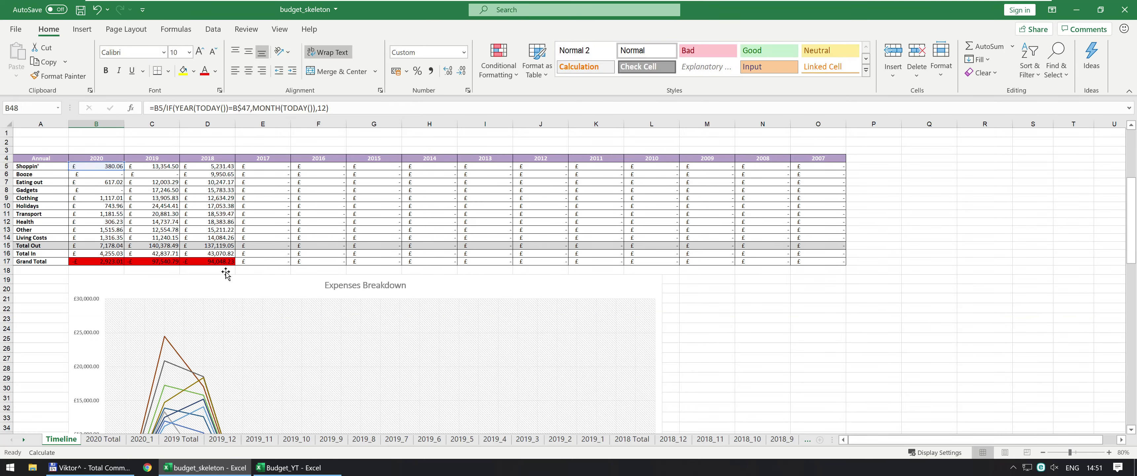
# Step: Examine the stacked area Expenses Breakdown chart below the Per Month table and compare with the Timeline sheet in Budget_YT
pyautogui.scroll(-6, 216, 294)
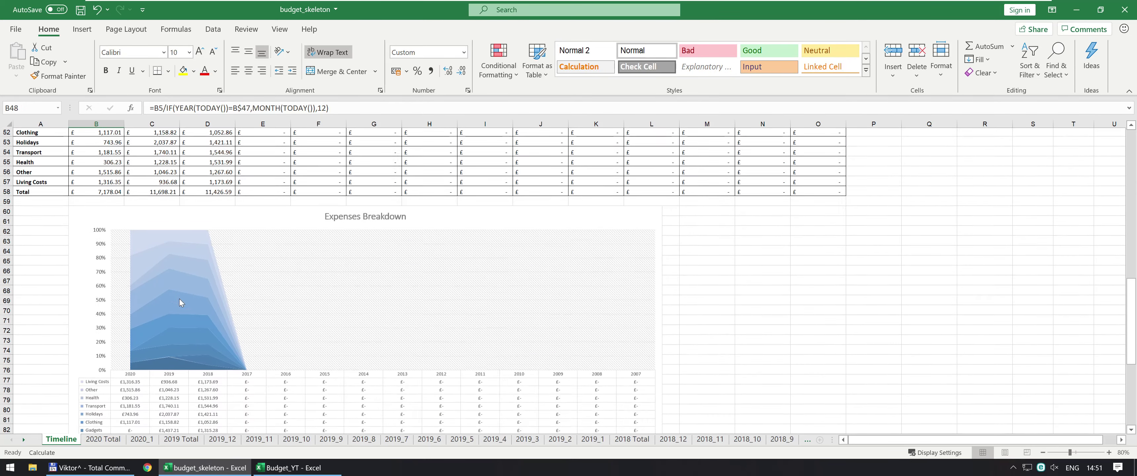
pyautogui.scroll(4, 93, 303)
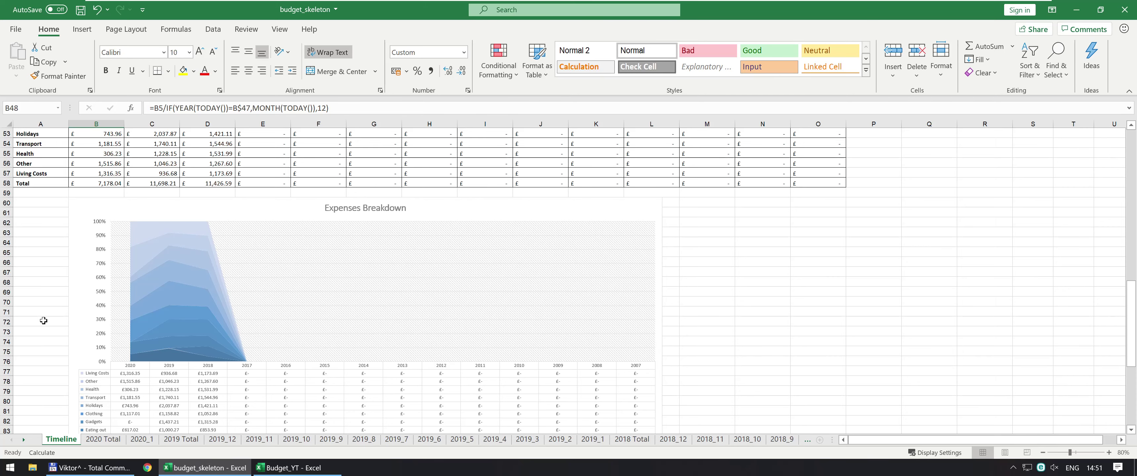
pyautogui.scroll(3, 43, 321)
pyautogui.scroll(3, 149, 237)
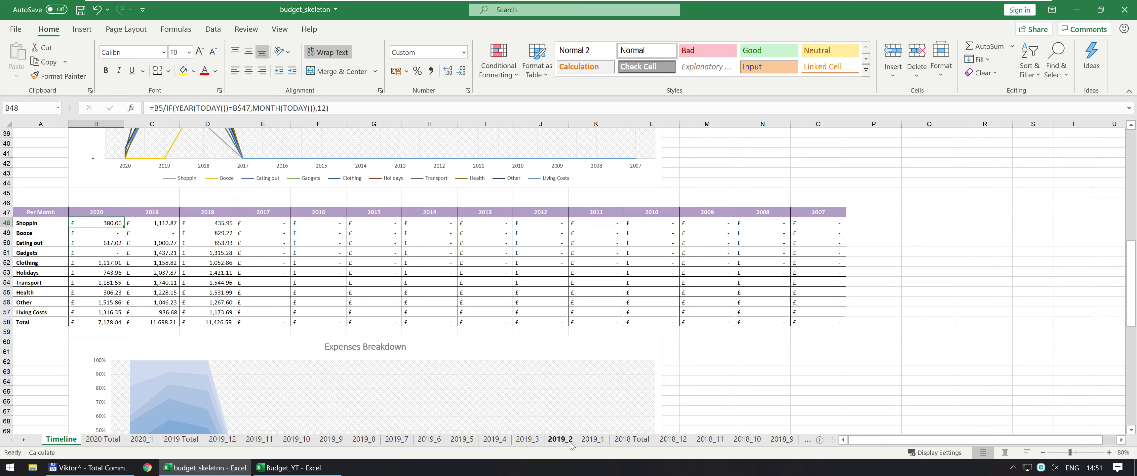
pyautogui.hotkey('alt', 'Tab')
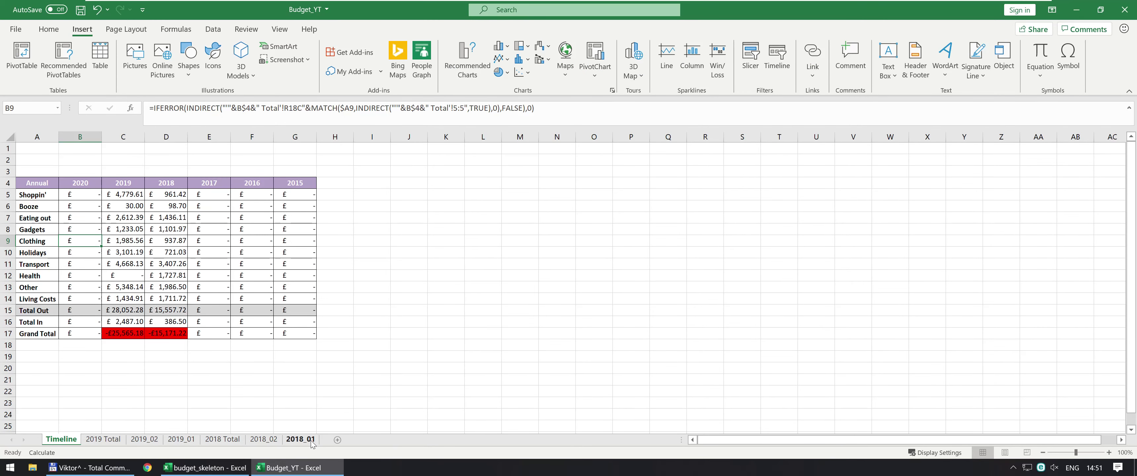
pyautogui.hotkey('alt', 'Tab')
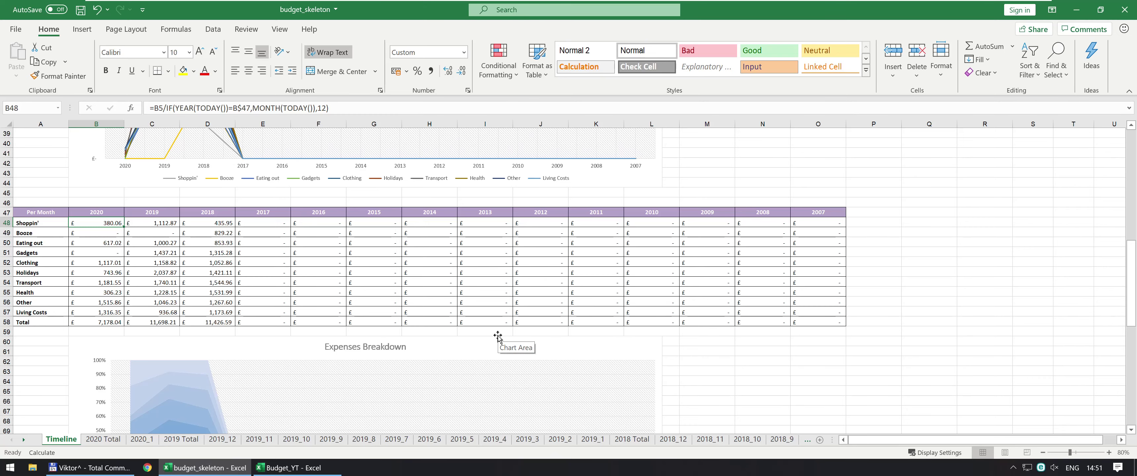
# Step: Review the year heading and category formulas in column B of the Annual table, and return to cell A1
pyautogui.scroll(13, 497, 337)
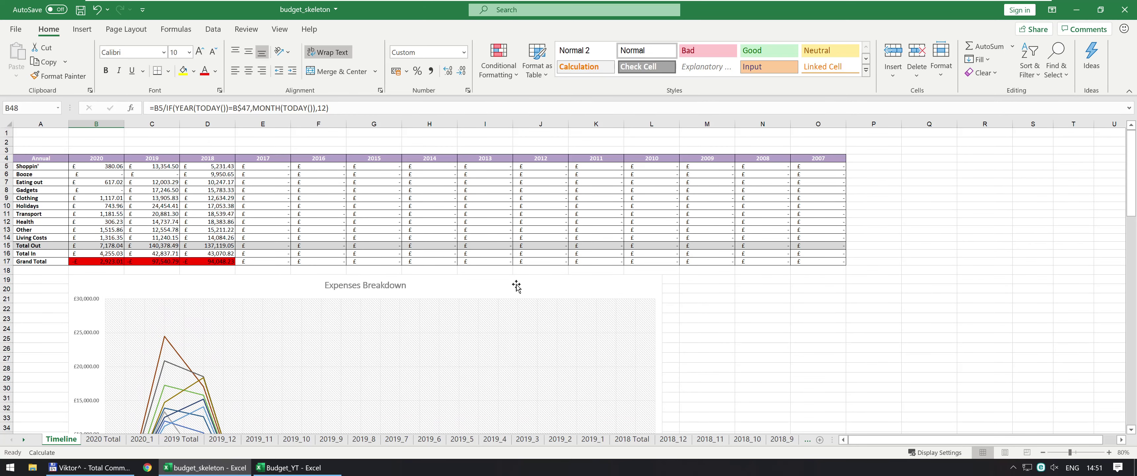
pyautogui.click(93, 160)
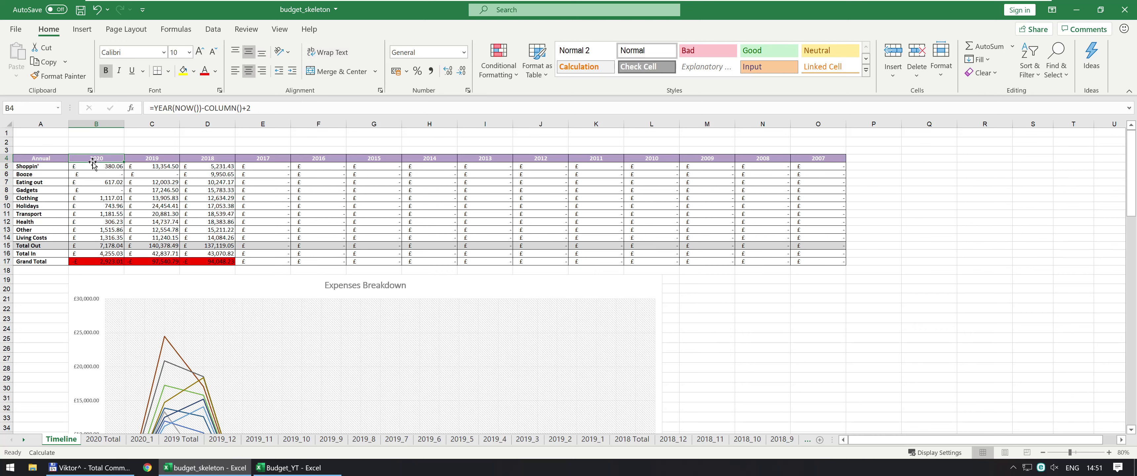
pyautogui.click(93, 164)
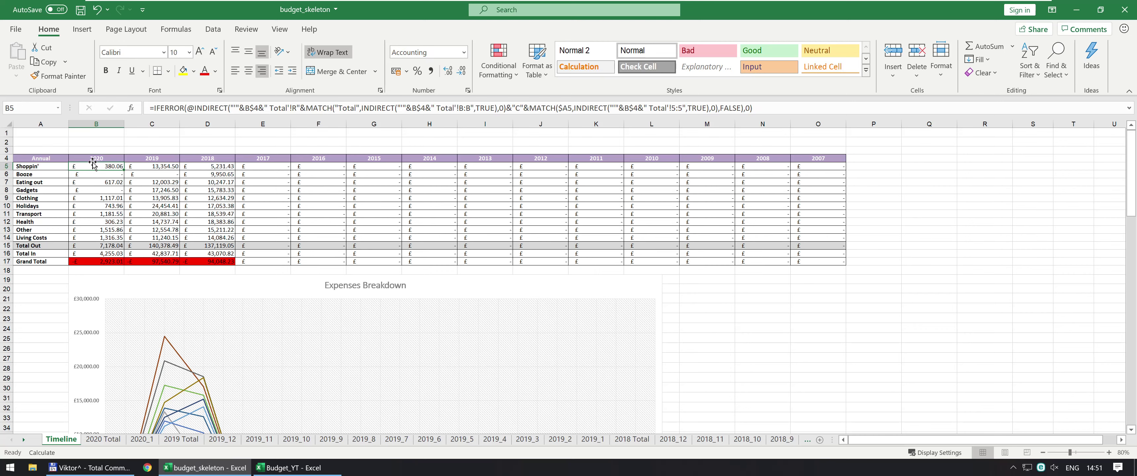
pyautogui.press('Down')
pyautogui.press('Down')
pyautogui.press('Down')
pyautogui.press('Down')
pyautogui.press('Down')
pyautogui.press('Down')
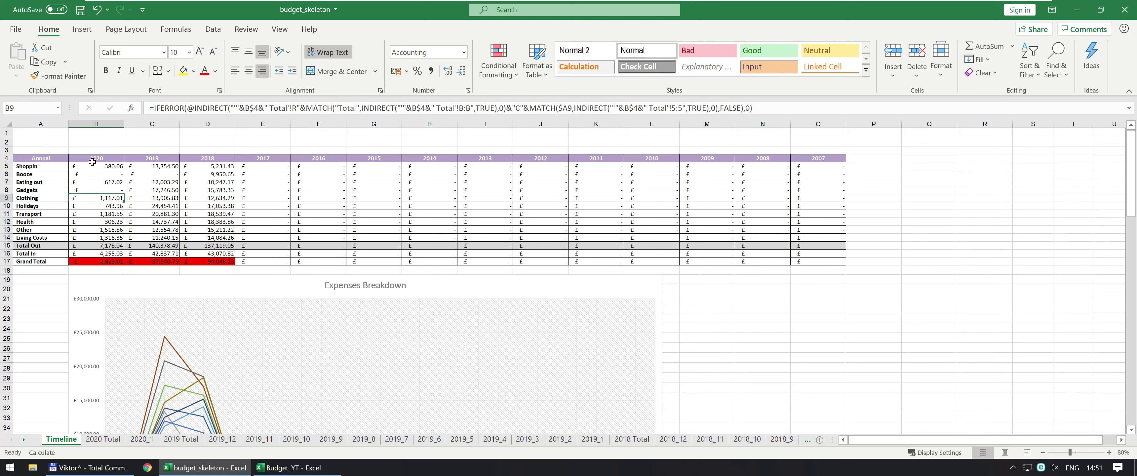
pyautogui.press('Up')
pyautogui.press('Up')
pyautogui.press('Up')
pyautogui.press('Up')
pyautogui.press('Up')
pyautogui.press('Up')
pyautogui.press('Up')
pyautogui.press('Up')
pyautogui.press('Up')
pyautogui.press('Up')
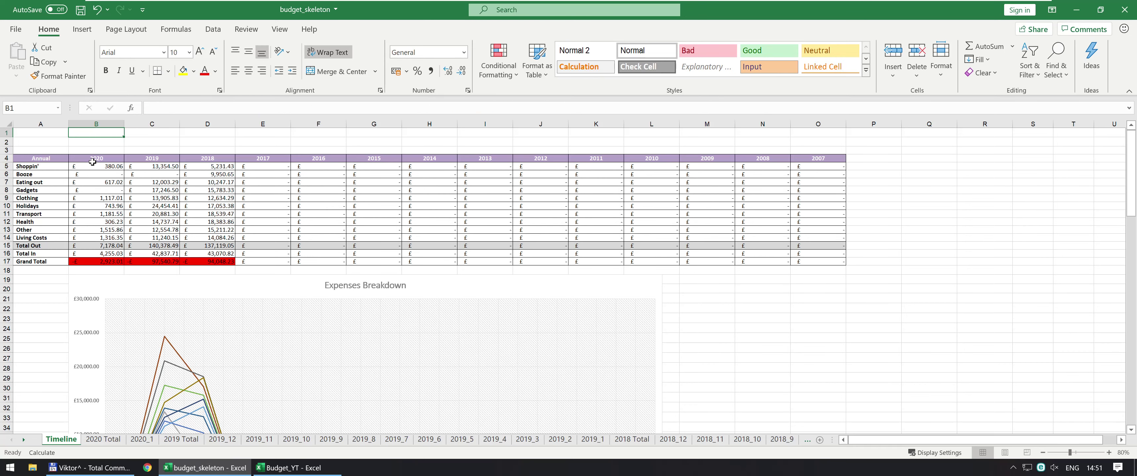
pyautogui.press('Left')
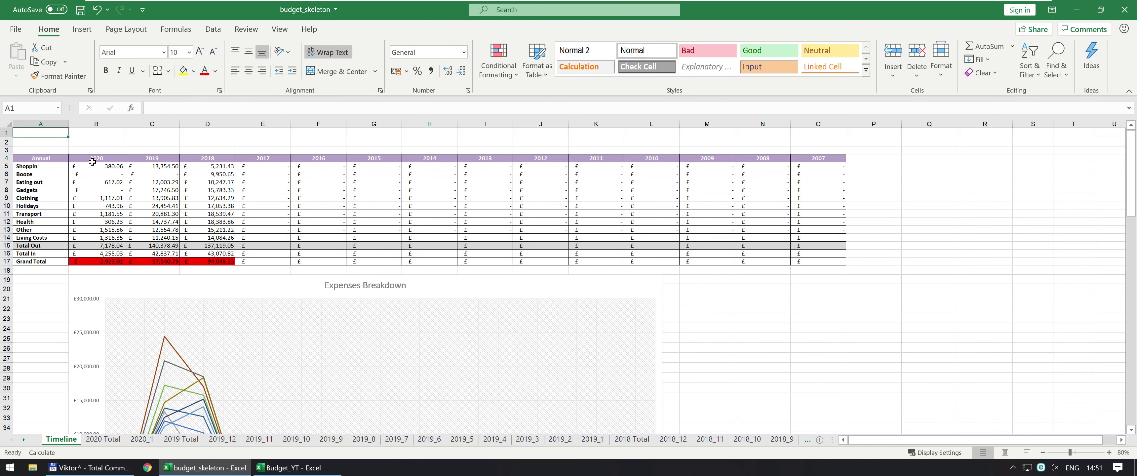